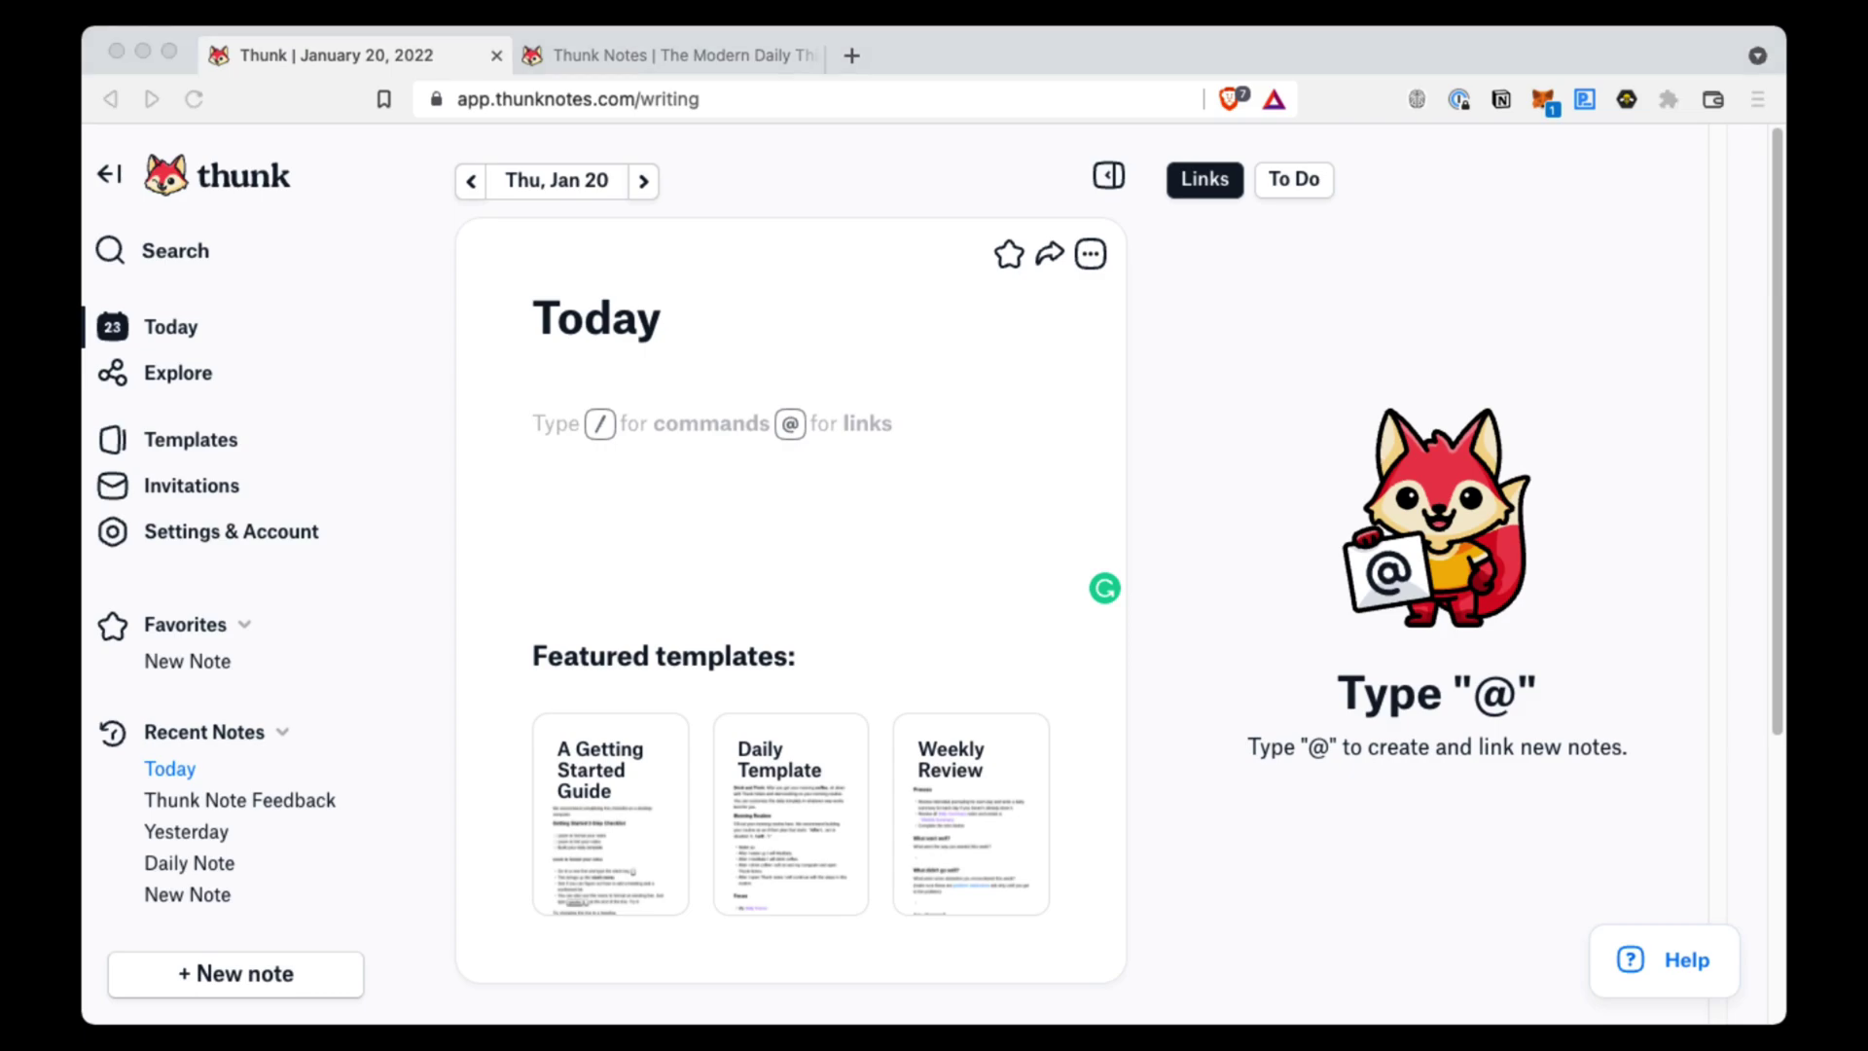
Start a / command in today's note and browse the Lists, Decorations, Insert media and Insert template options
left_click(564, 420)
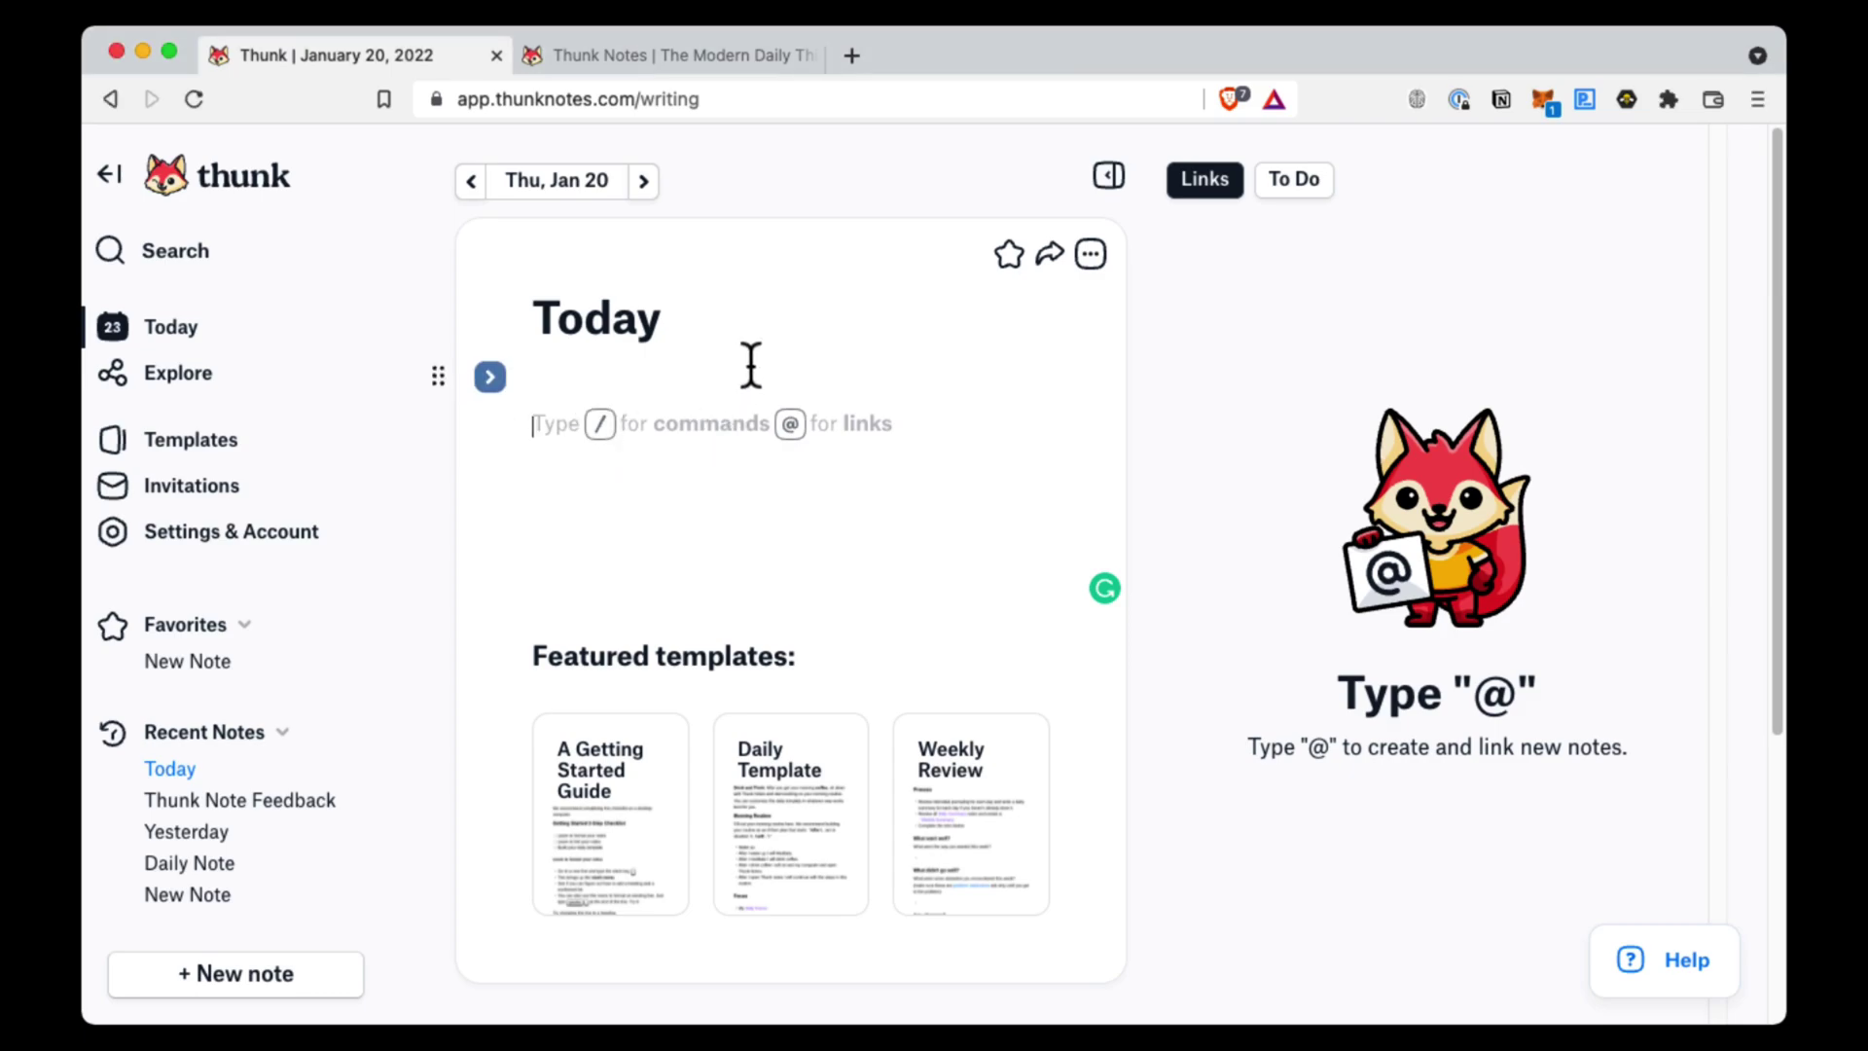
type("/")
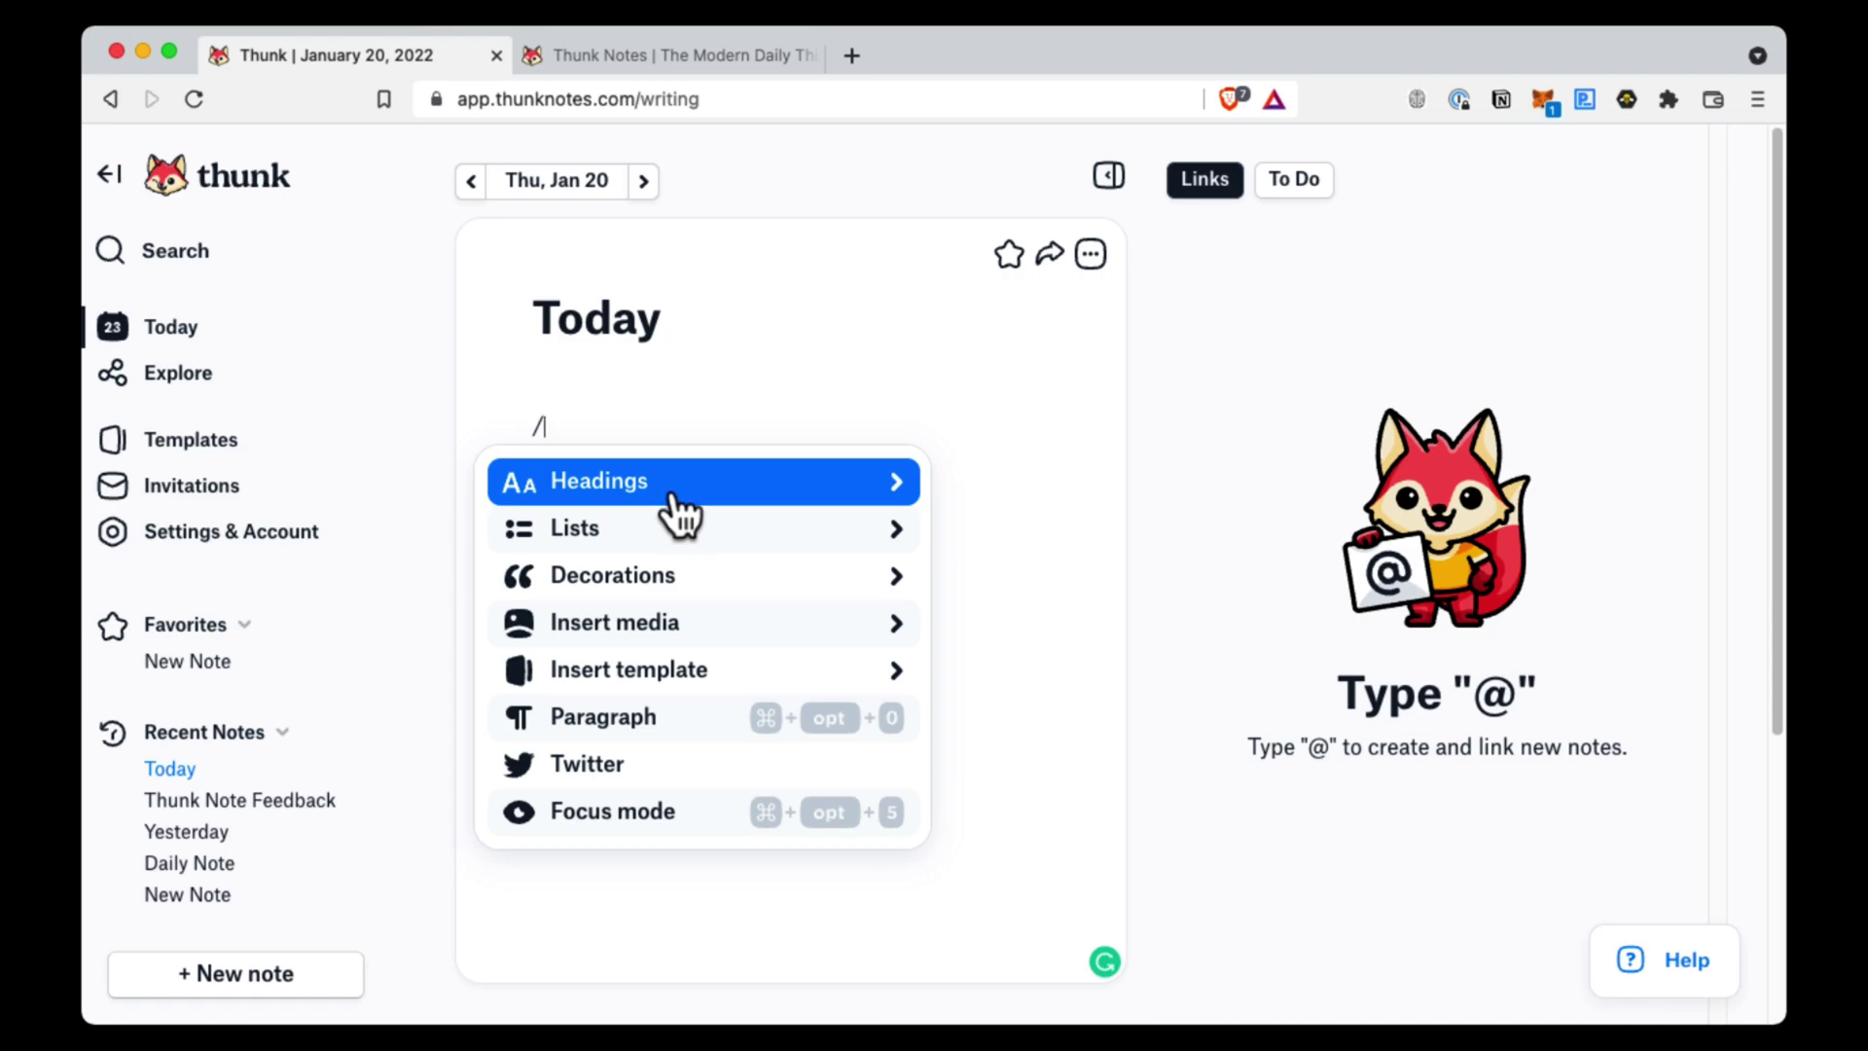
left_click(652, 540)
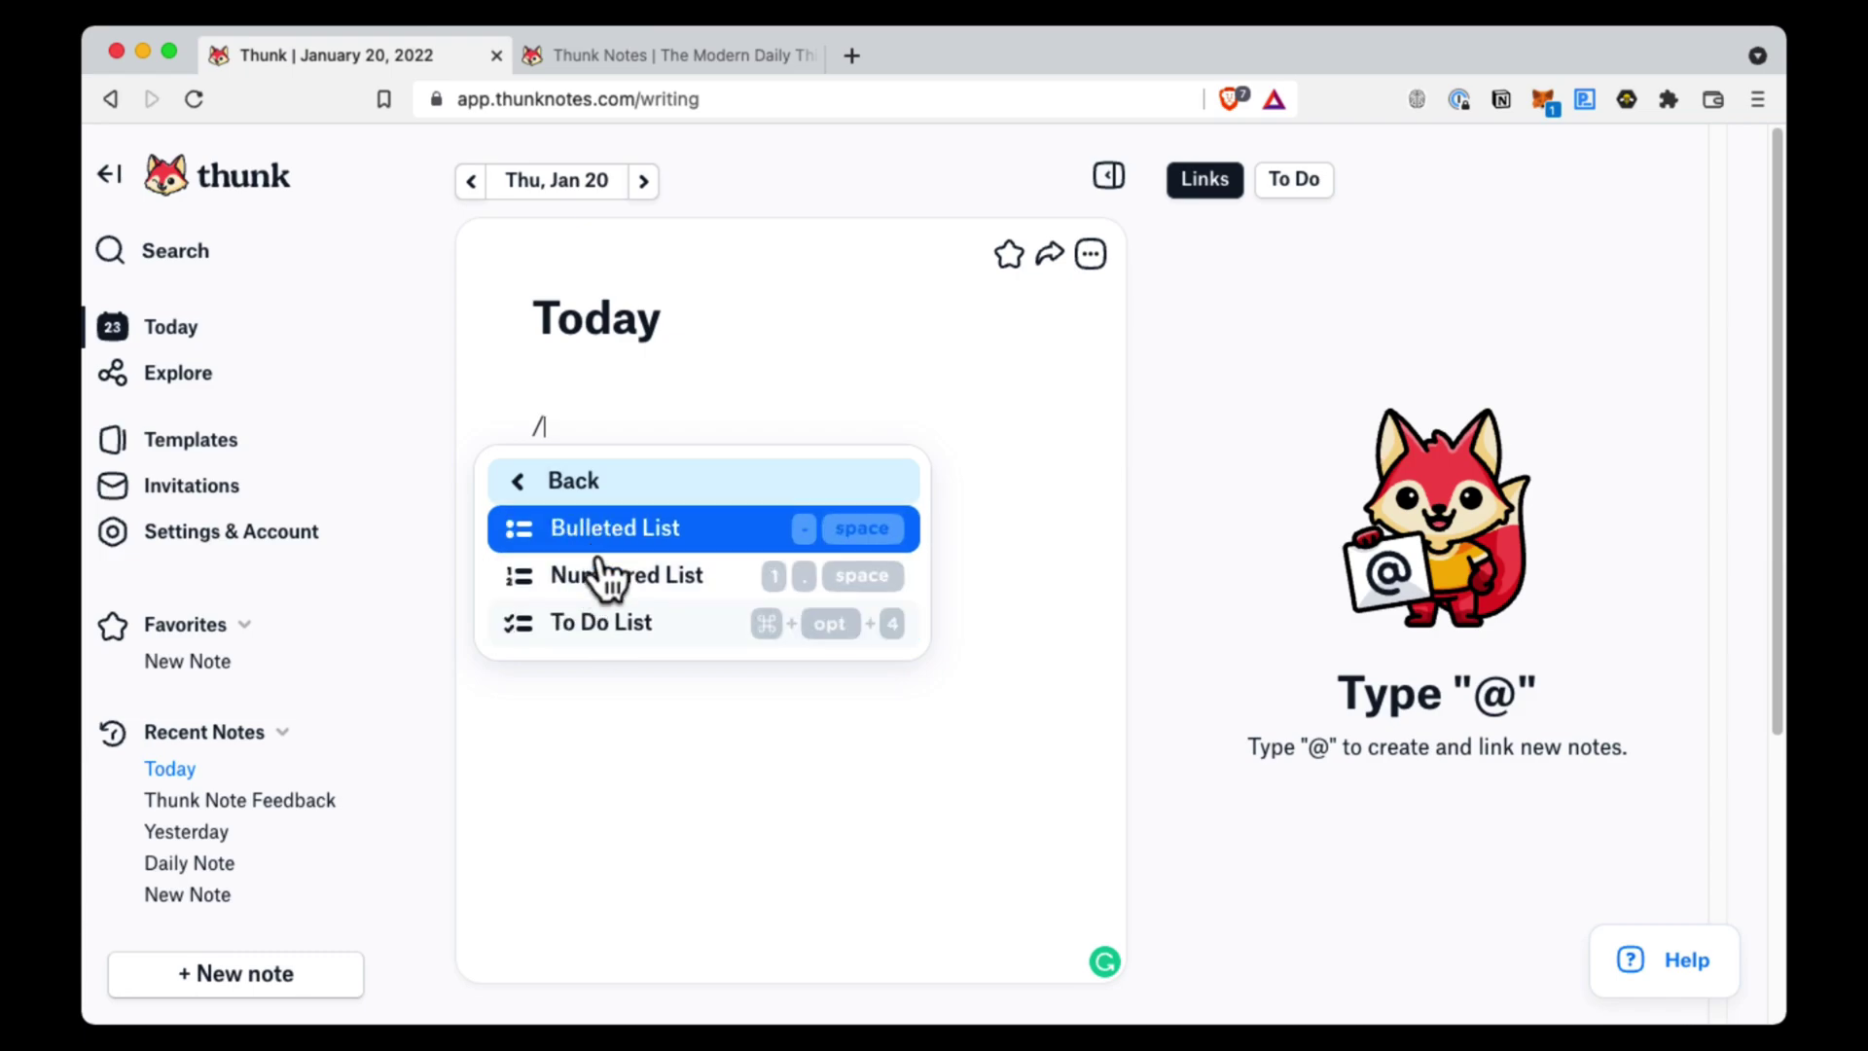
left_click(512, 473)
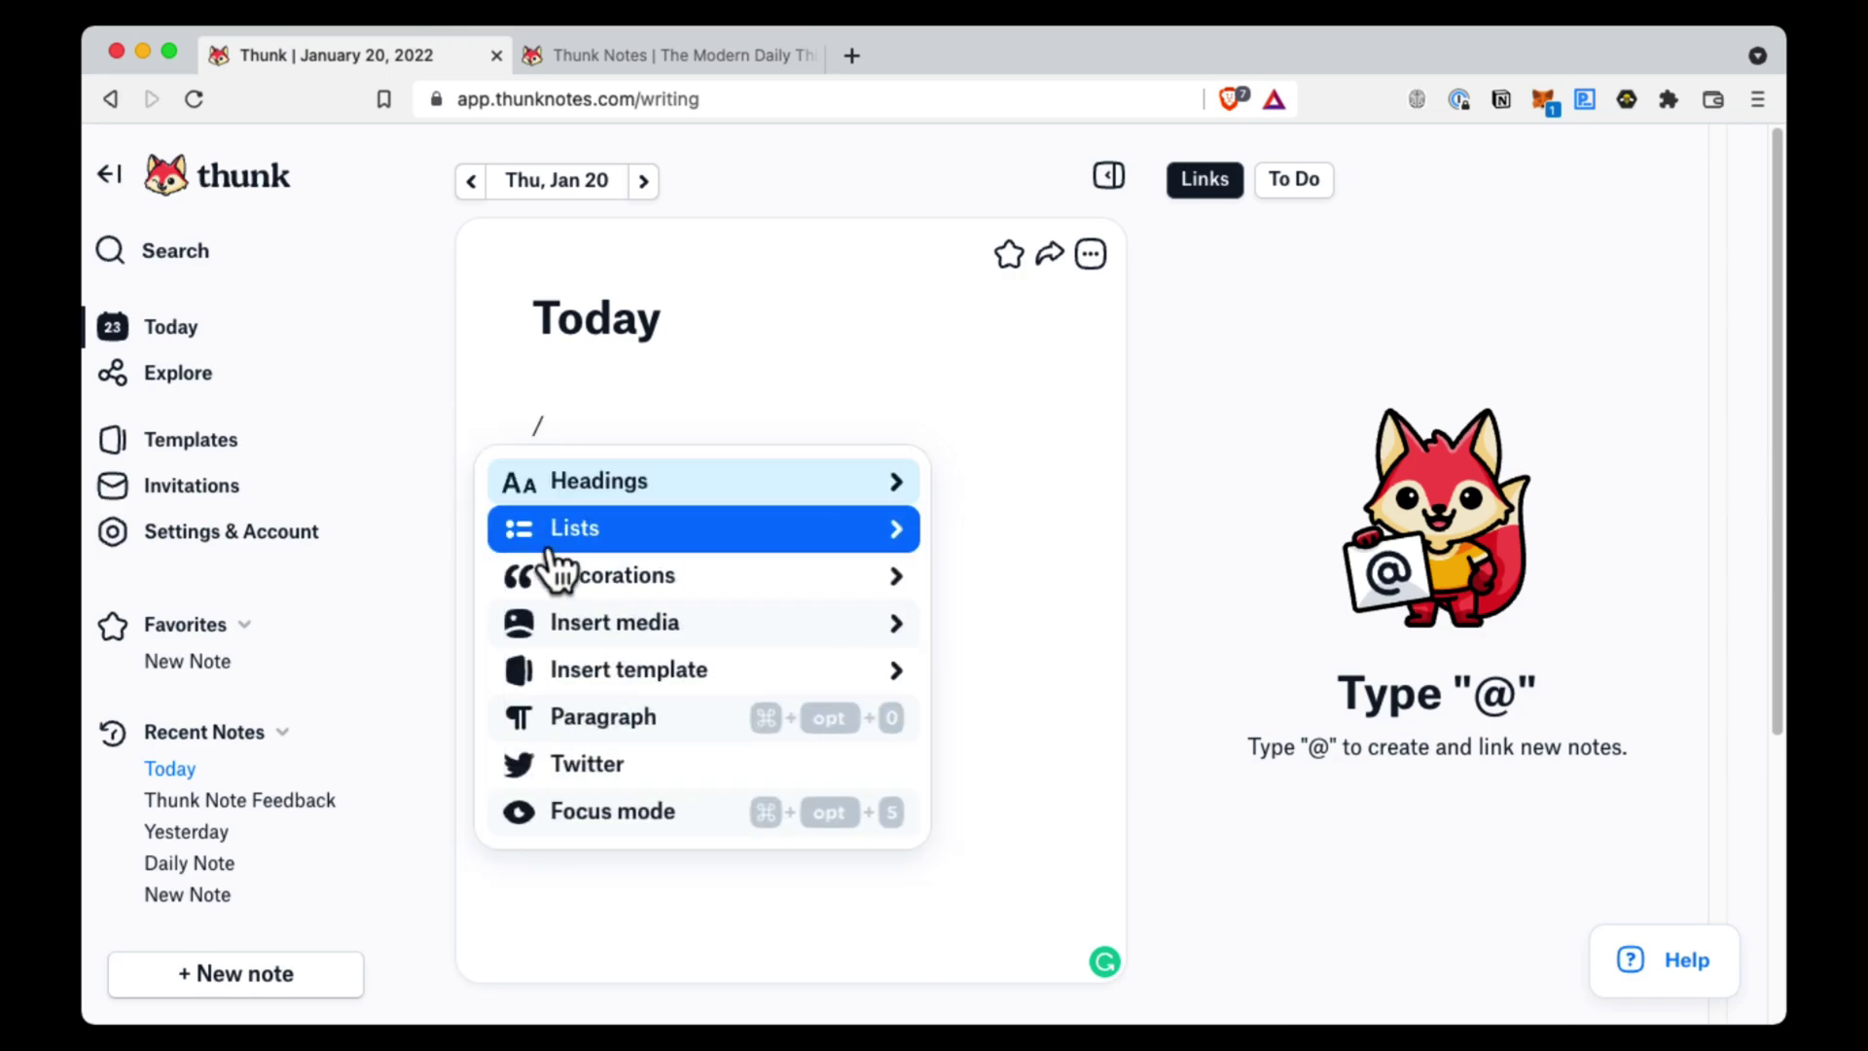
left_click(635, 589)
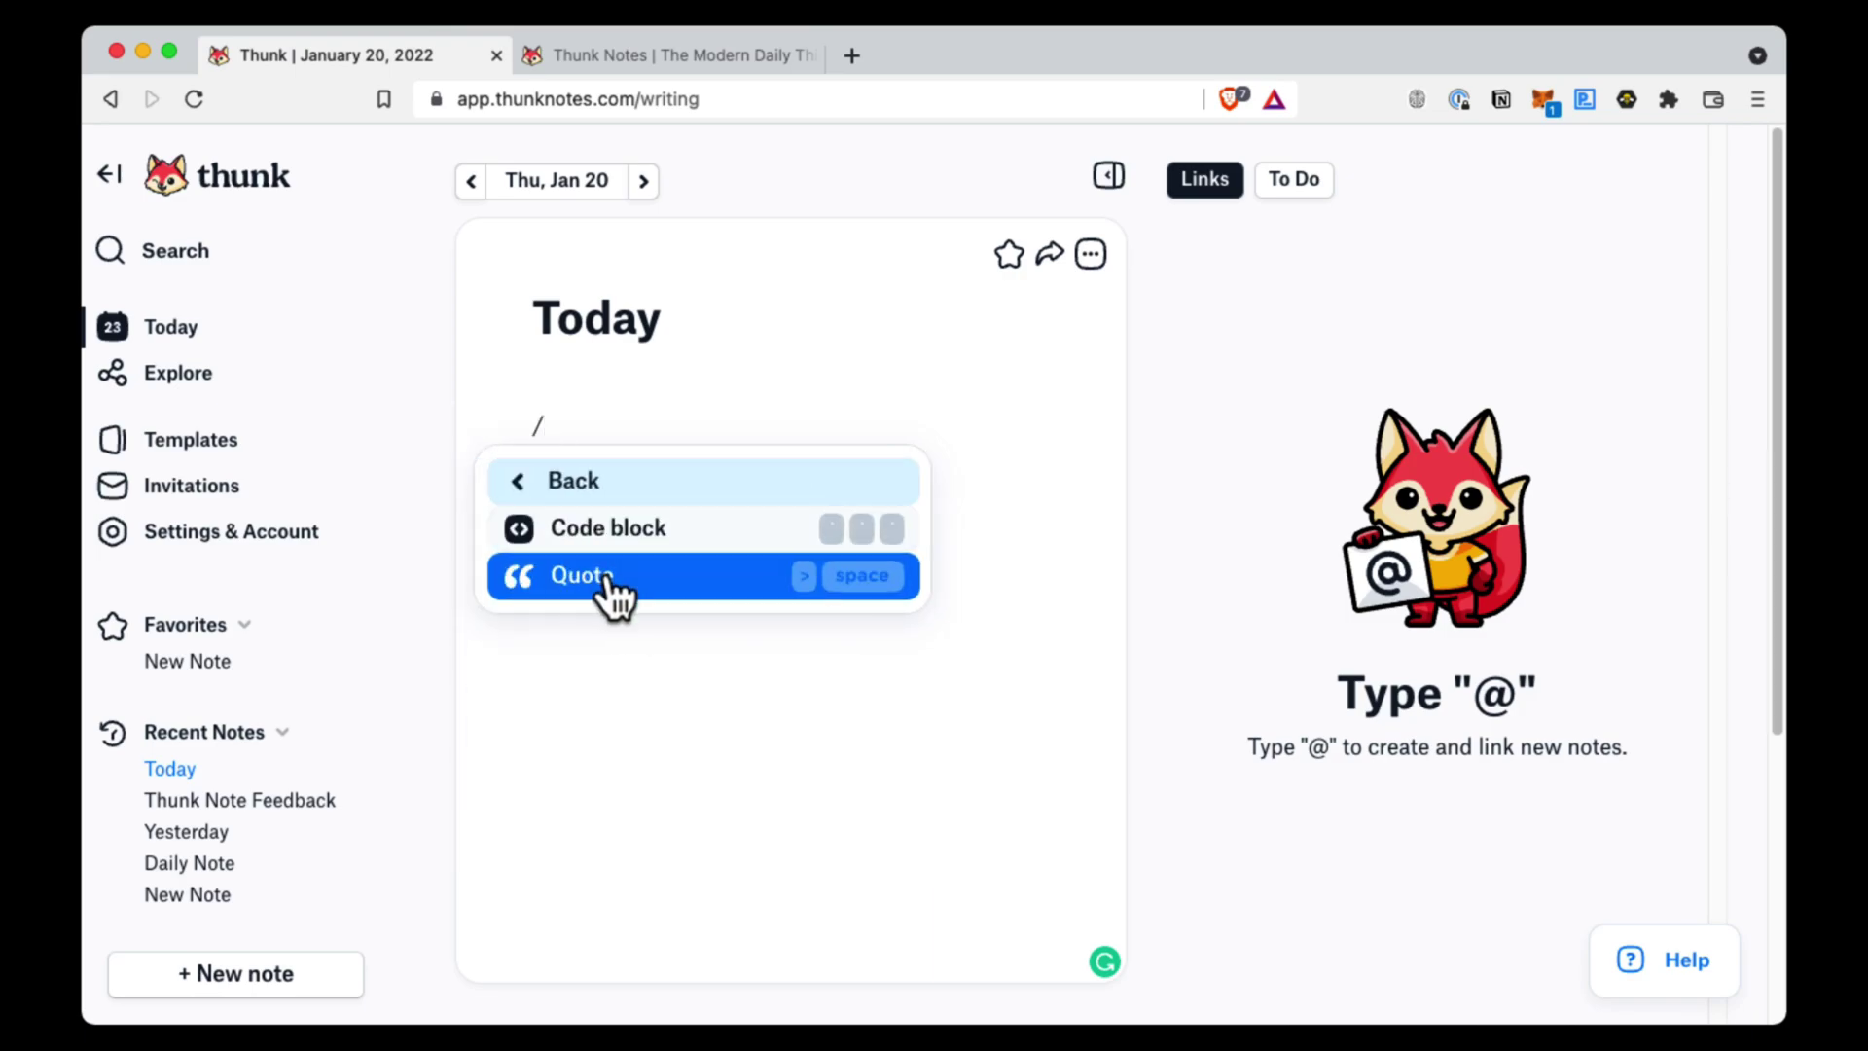
left_click(556, 486)
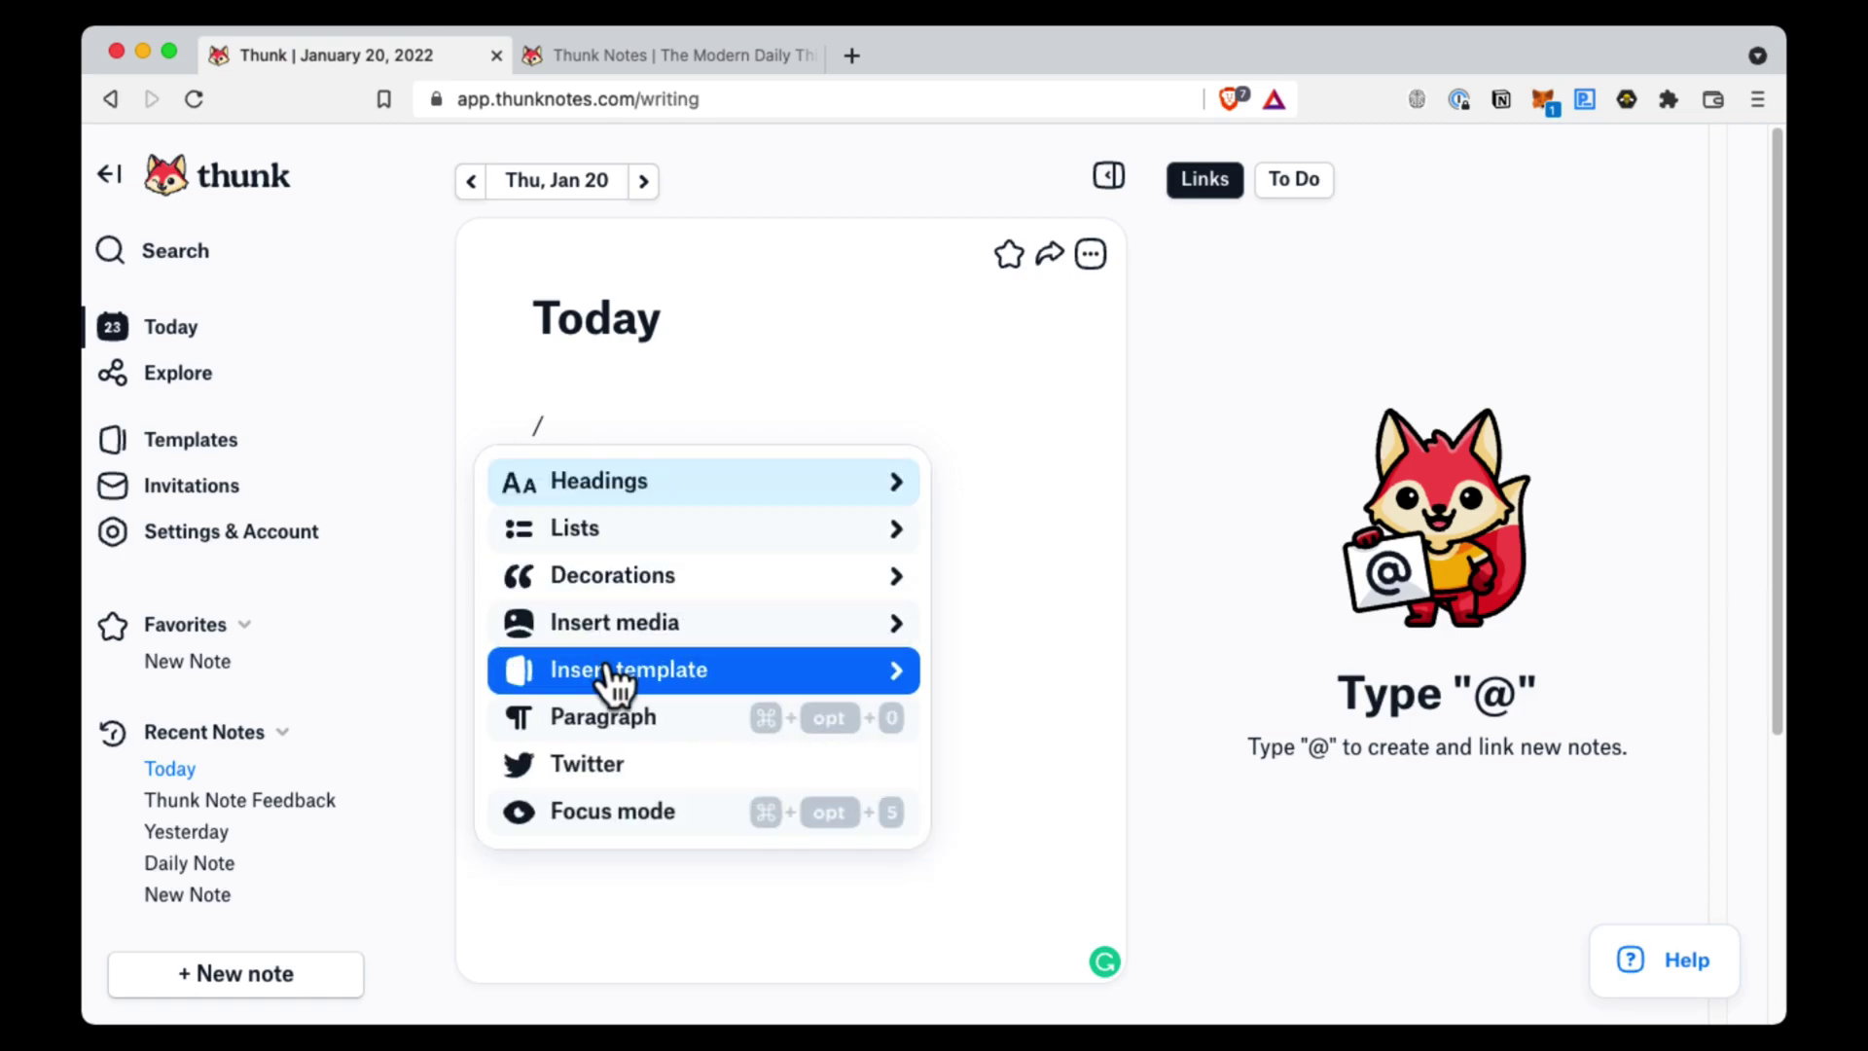
left_click(611, 630)
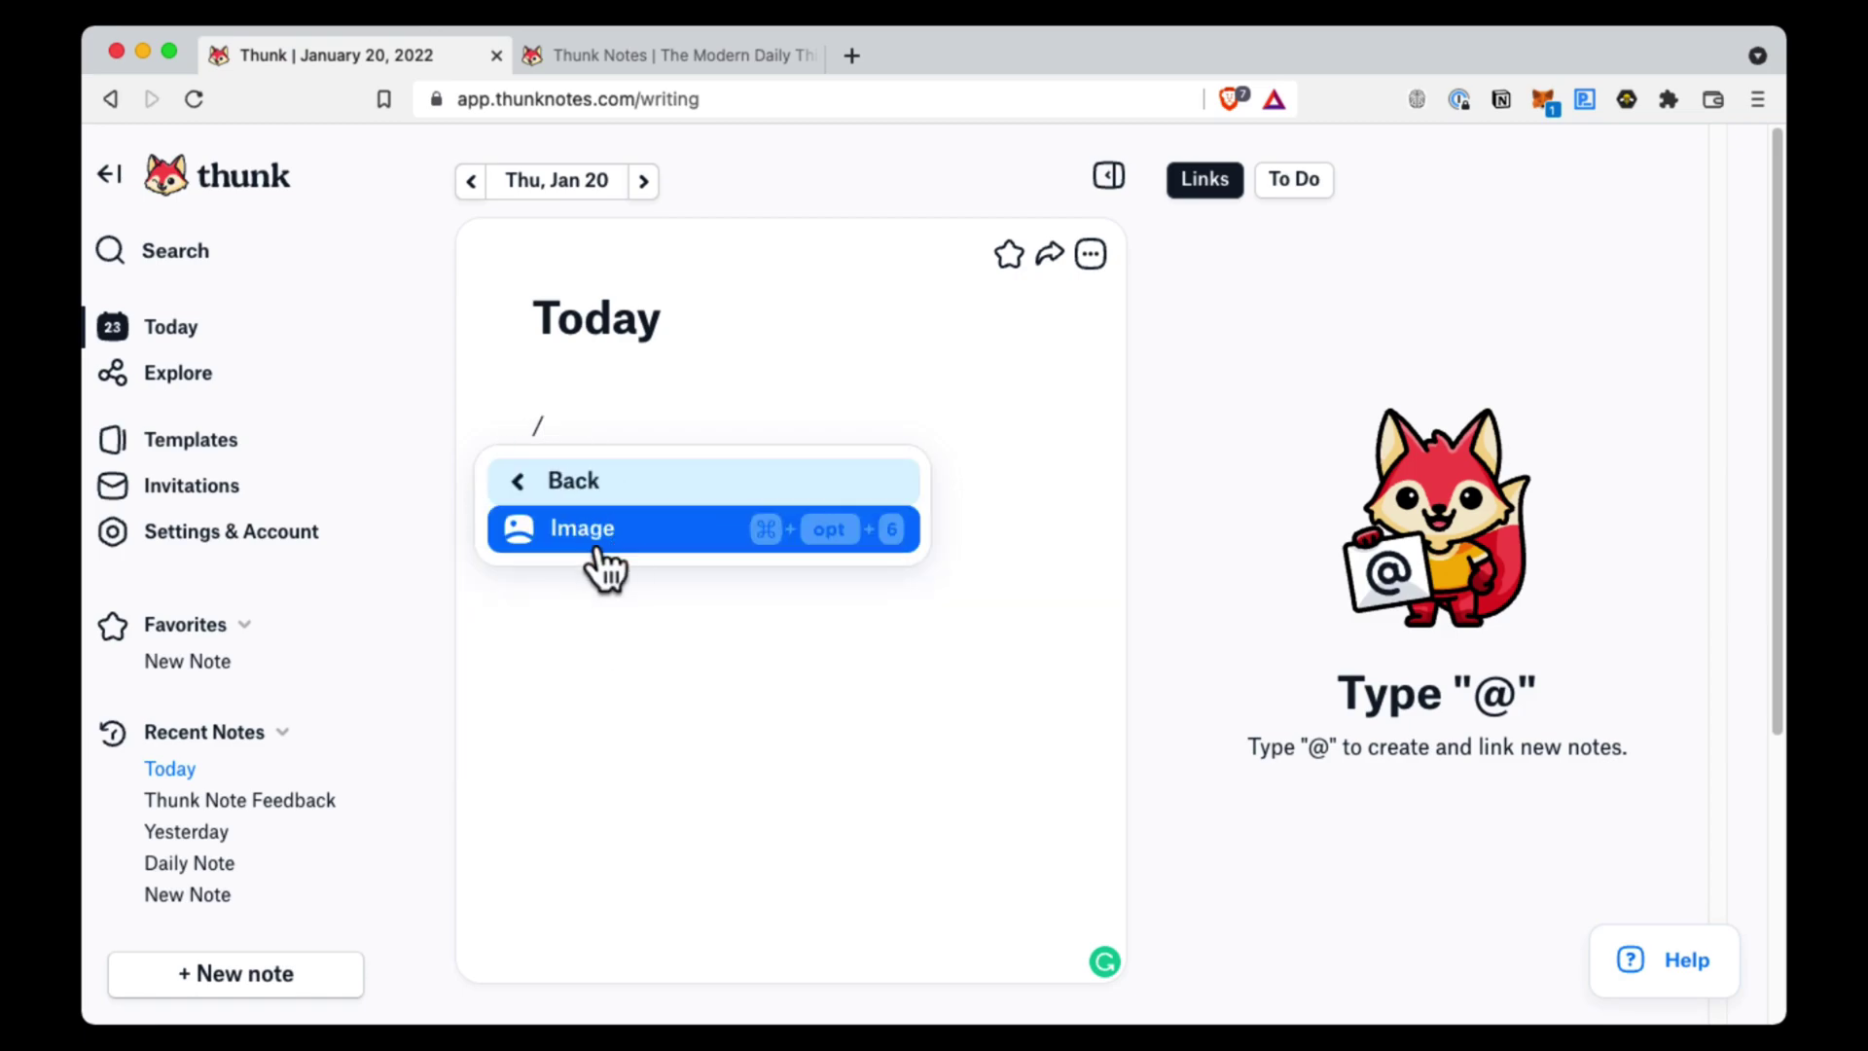
left_click(572, 487)
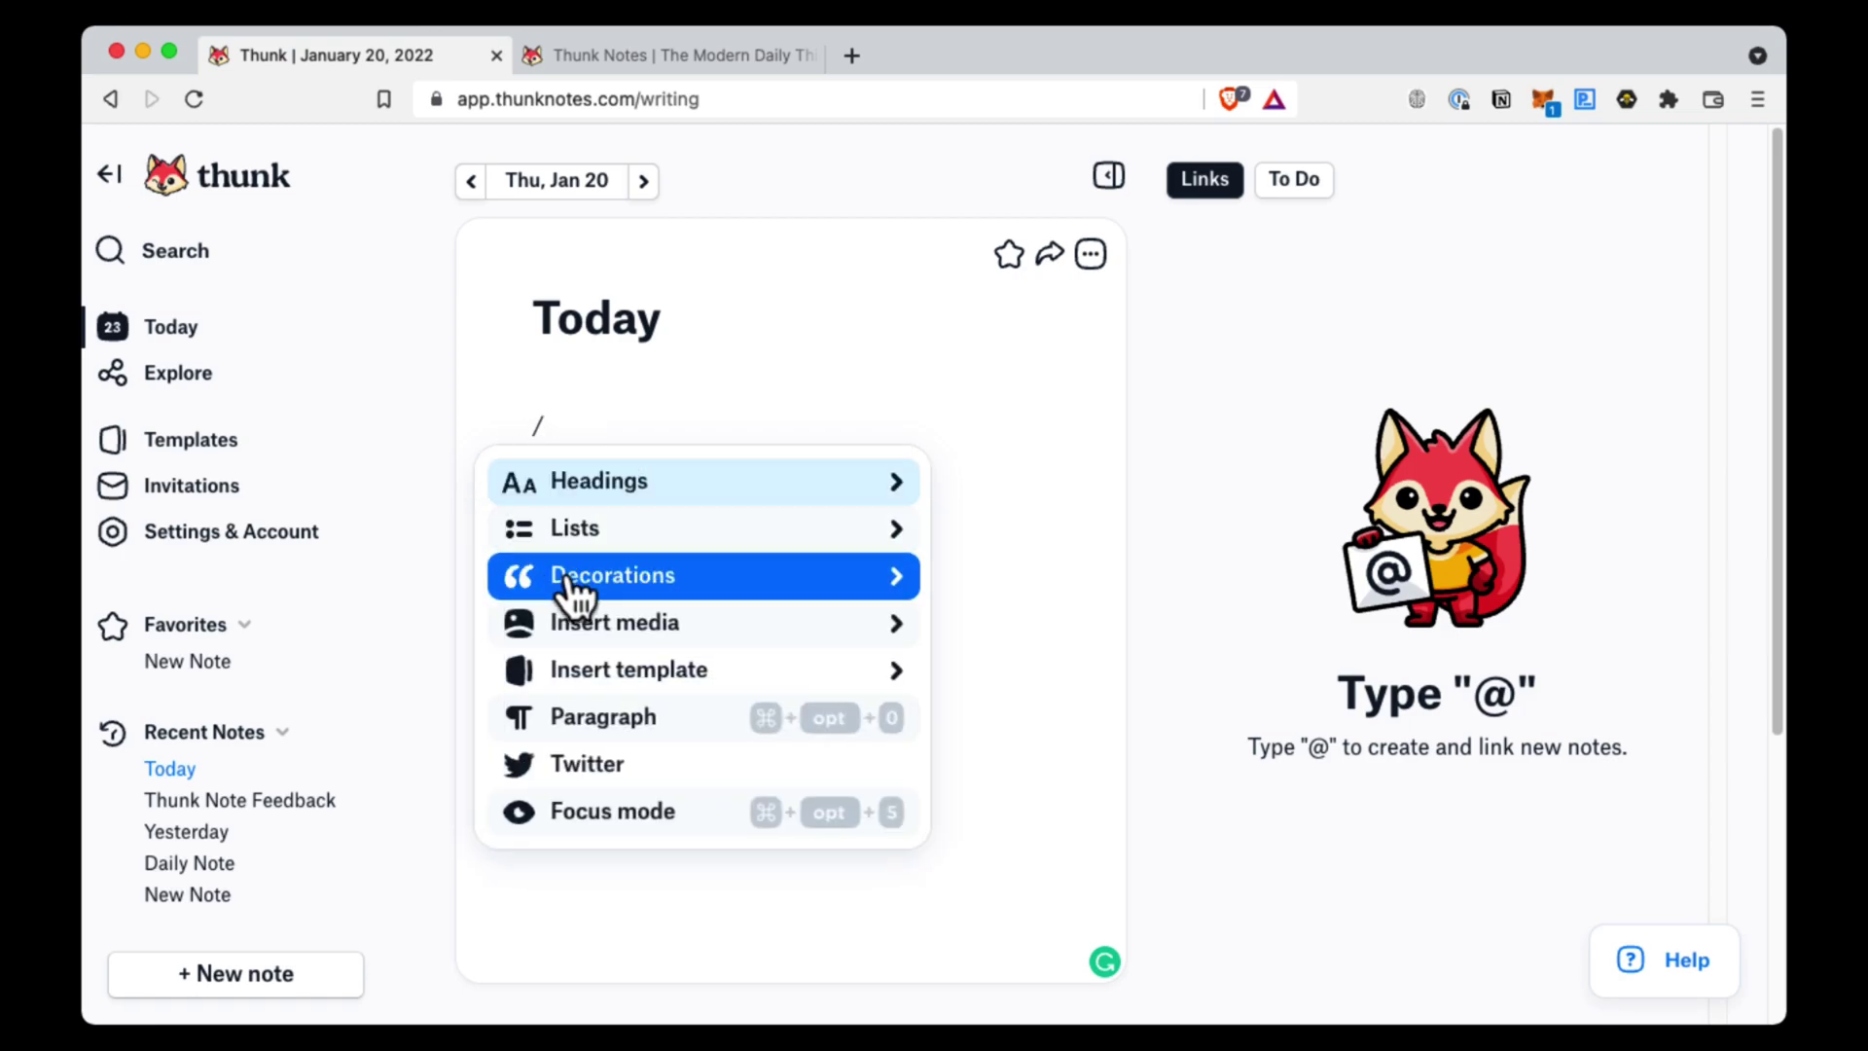
left_click(626, 686)
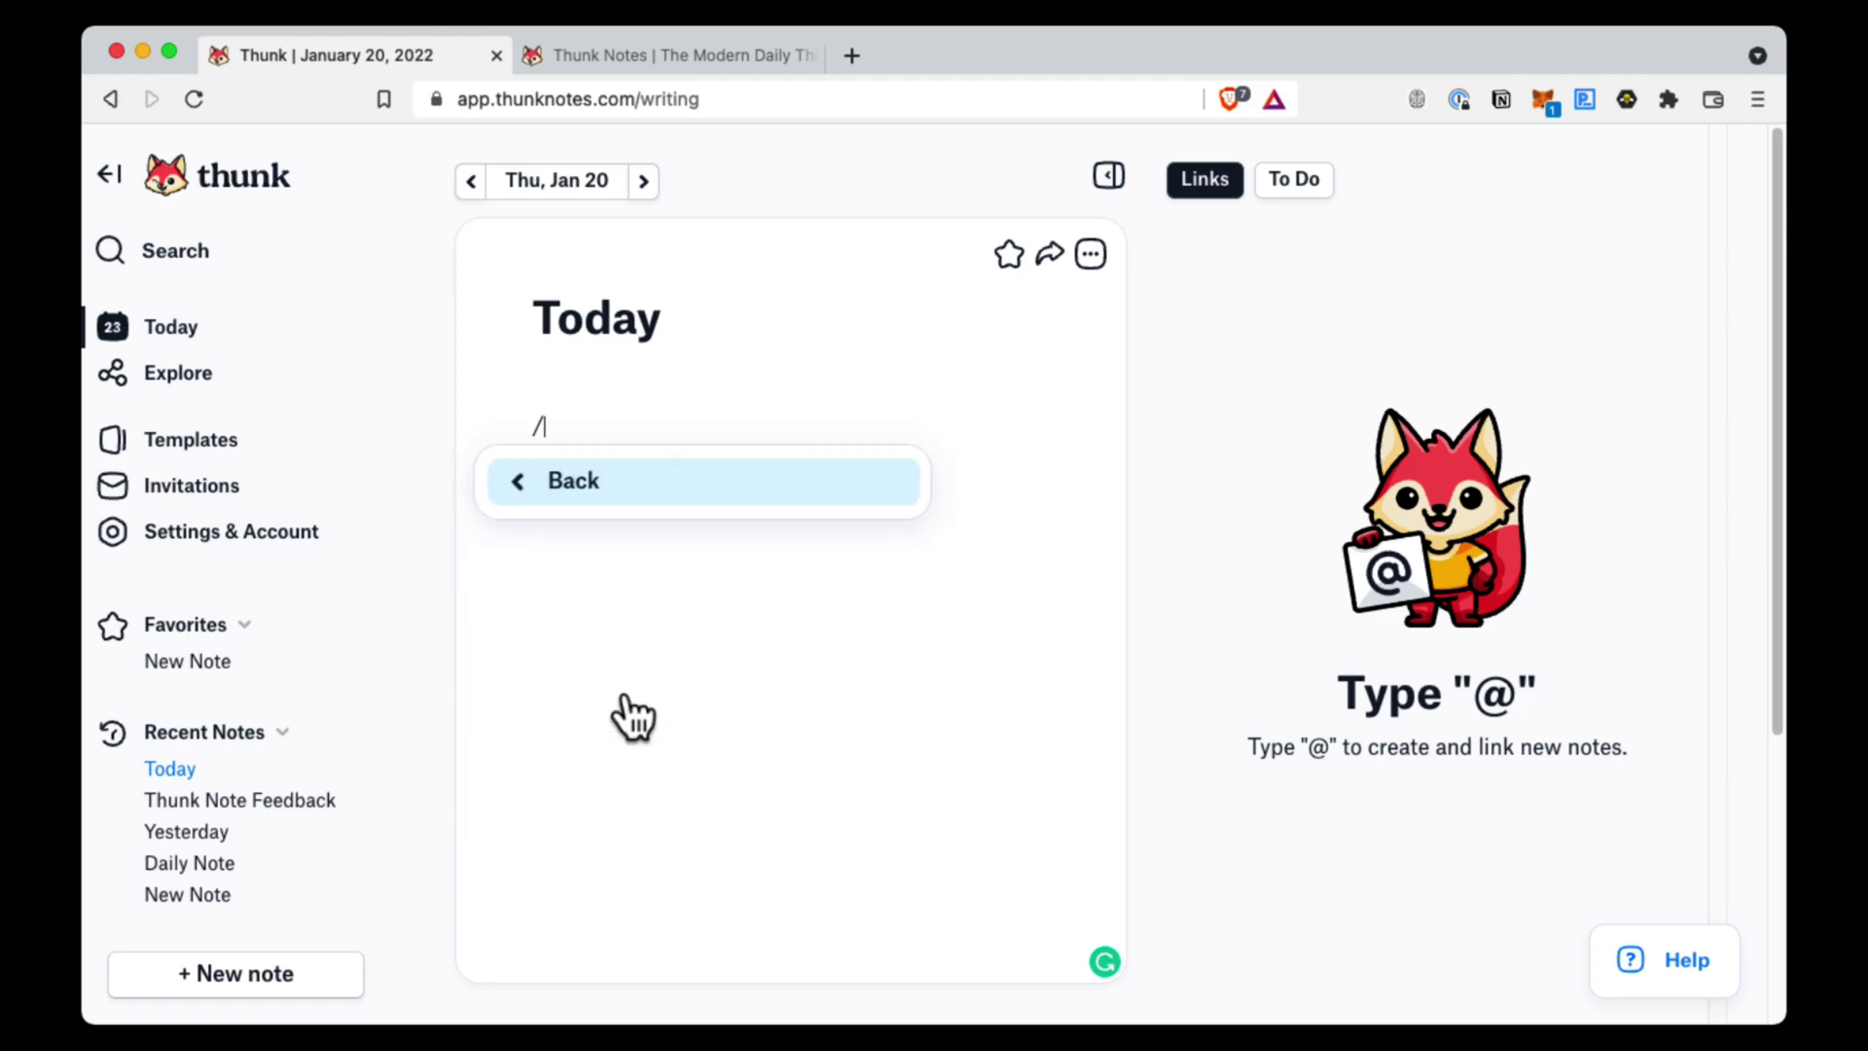
left_click(575, 486)
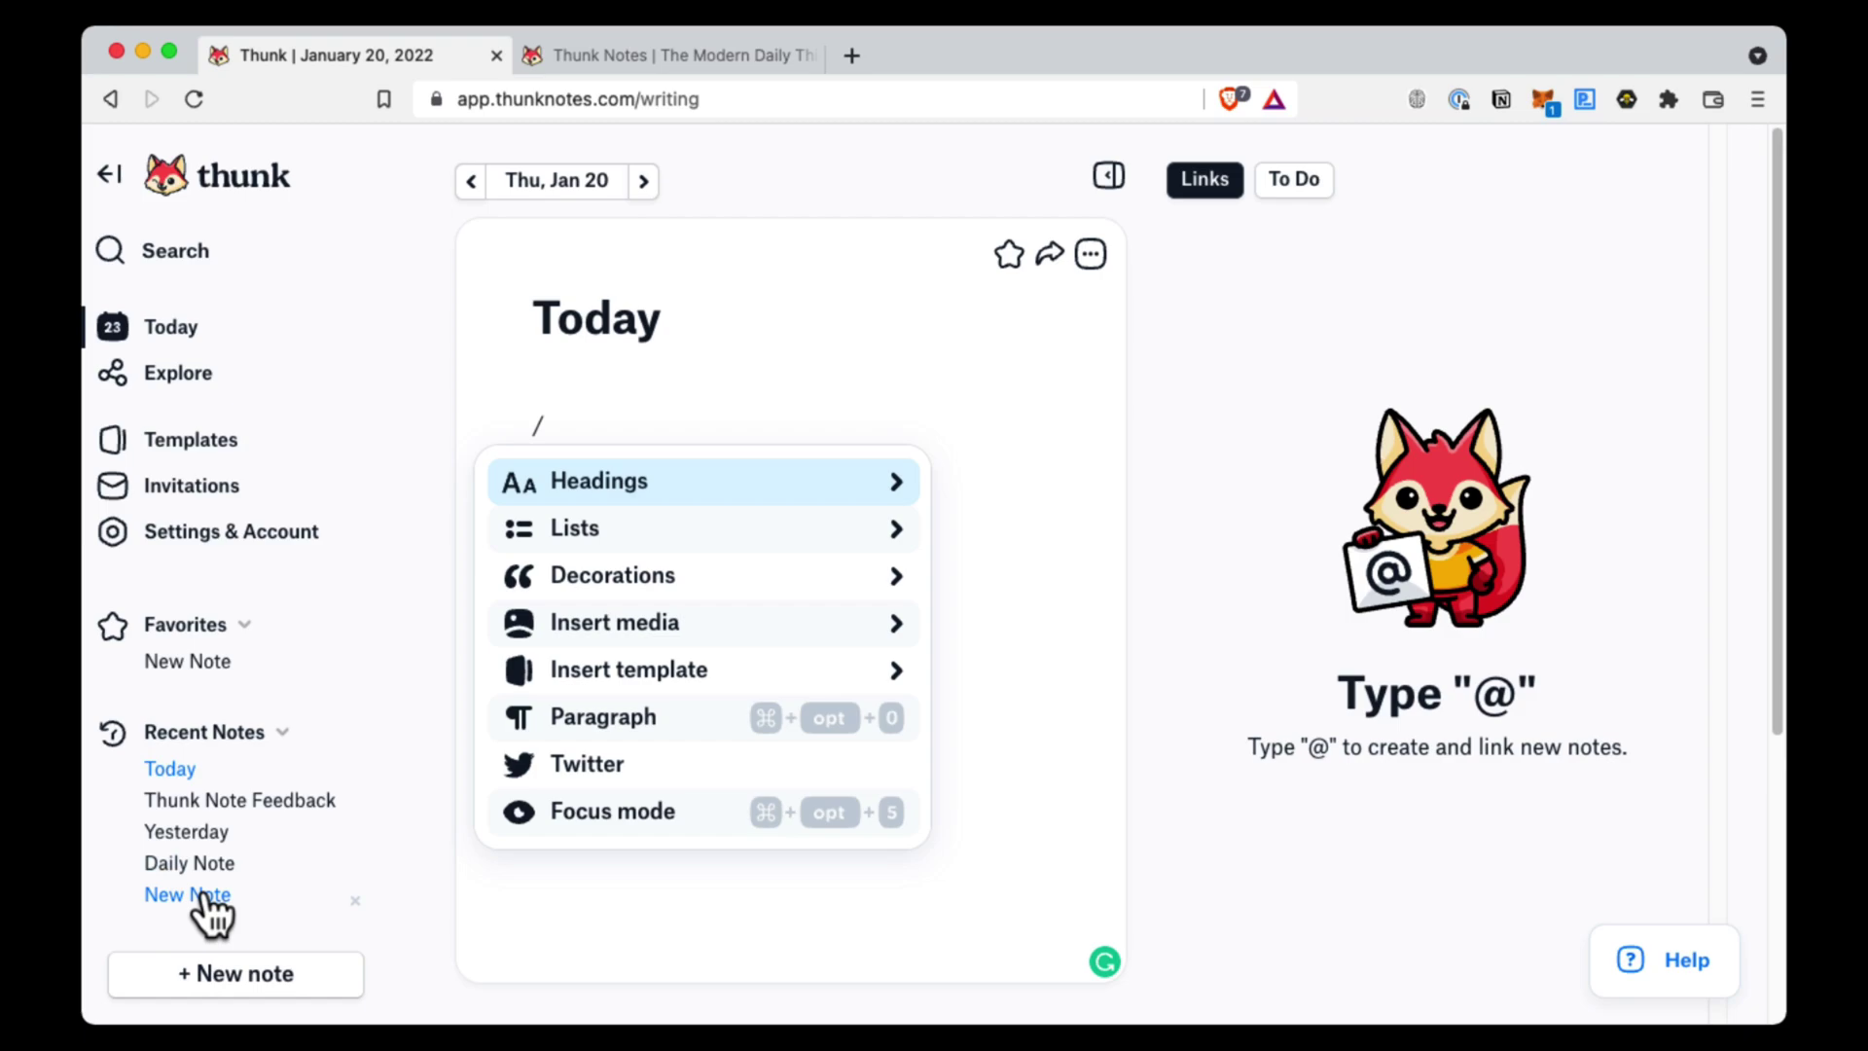
Open Yesterday's note and select the line 'What the hell is going on today?'
left_click(234, 896)
left_click(204, 865)
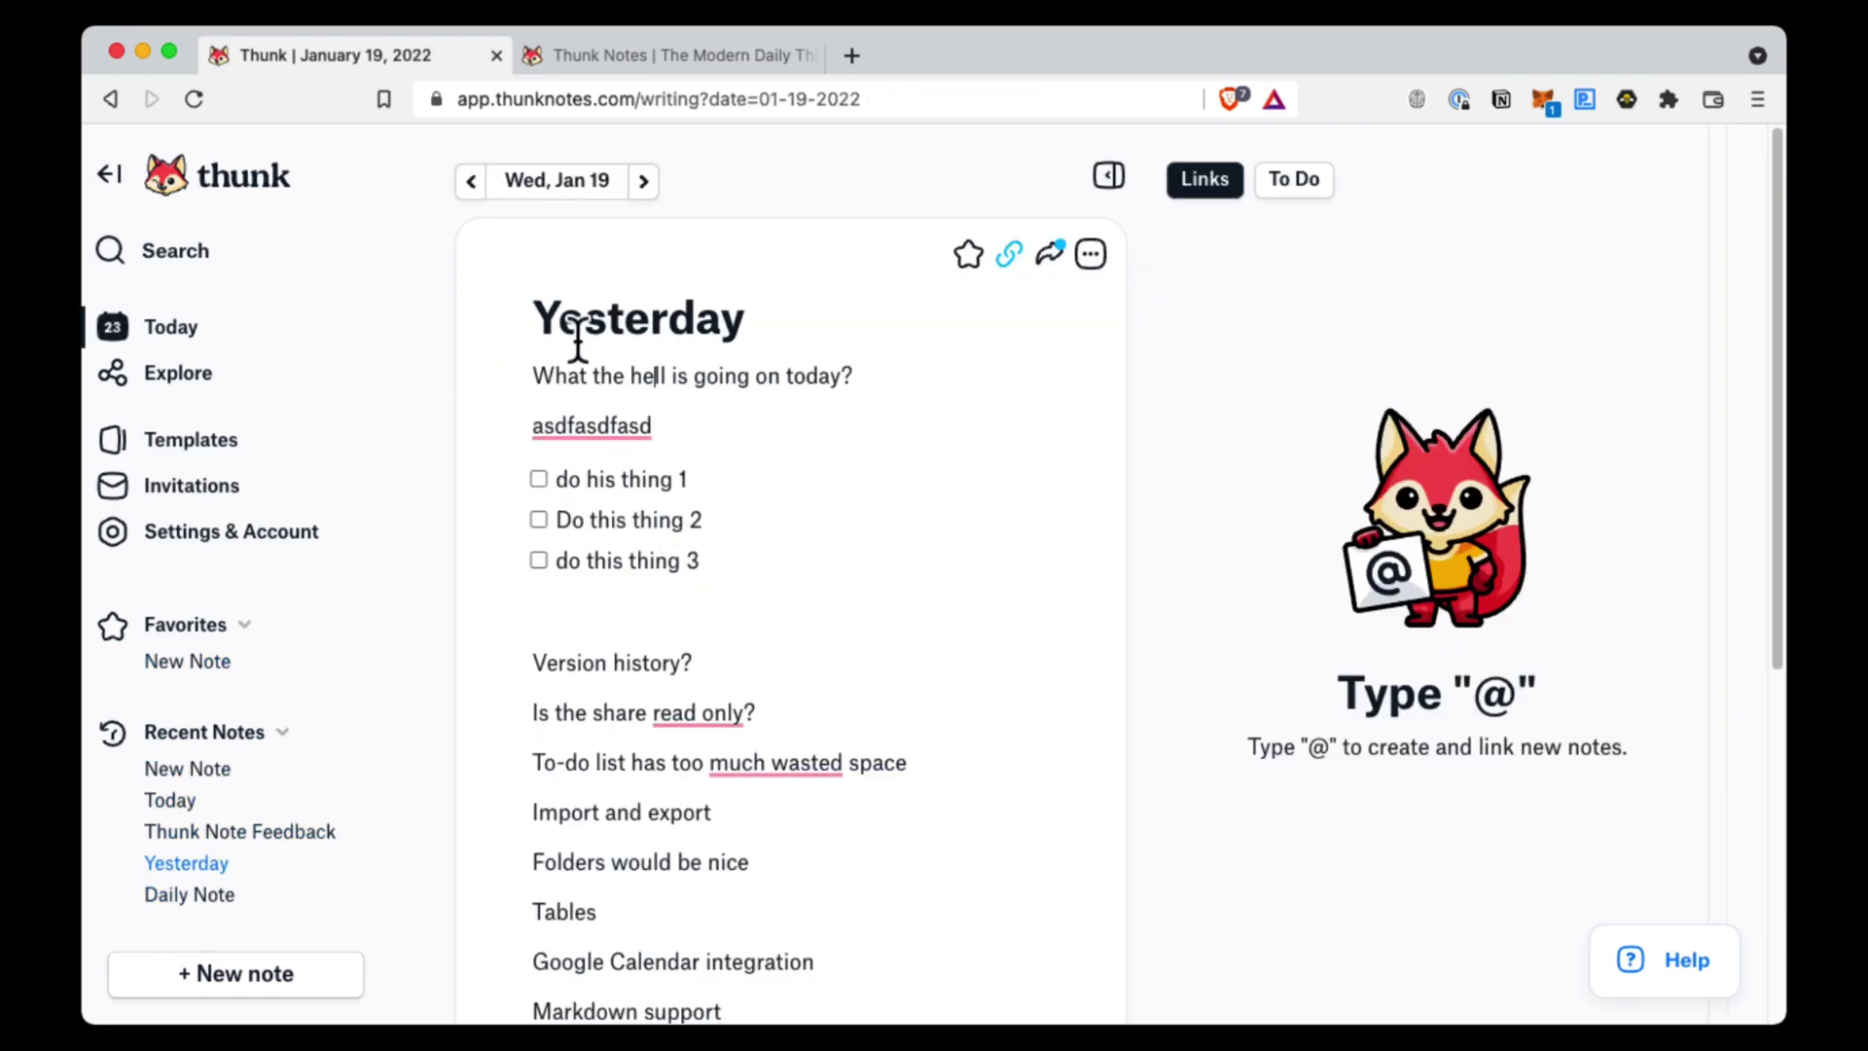
left_click_drag(538, 317, 751, 324)
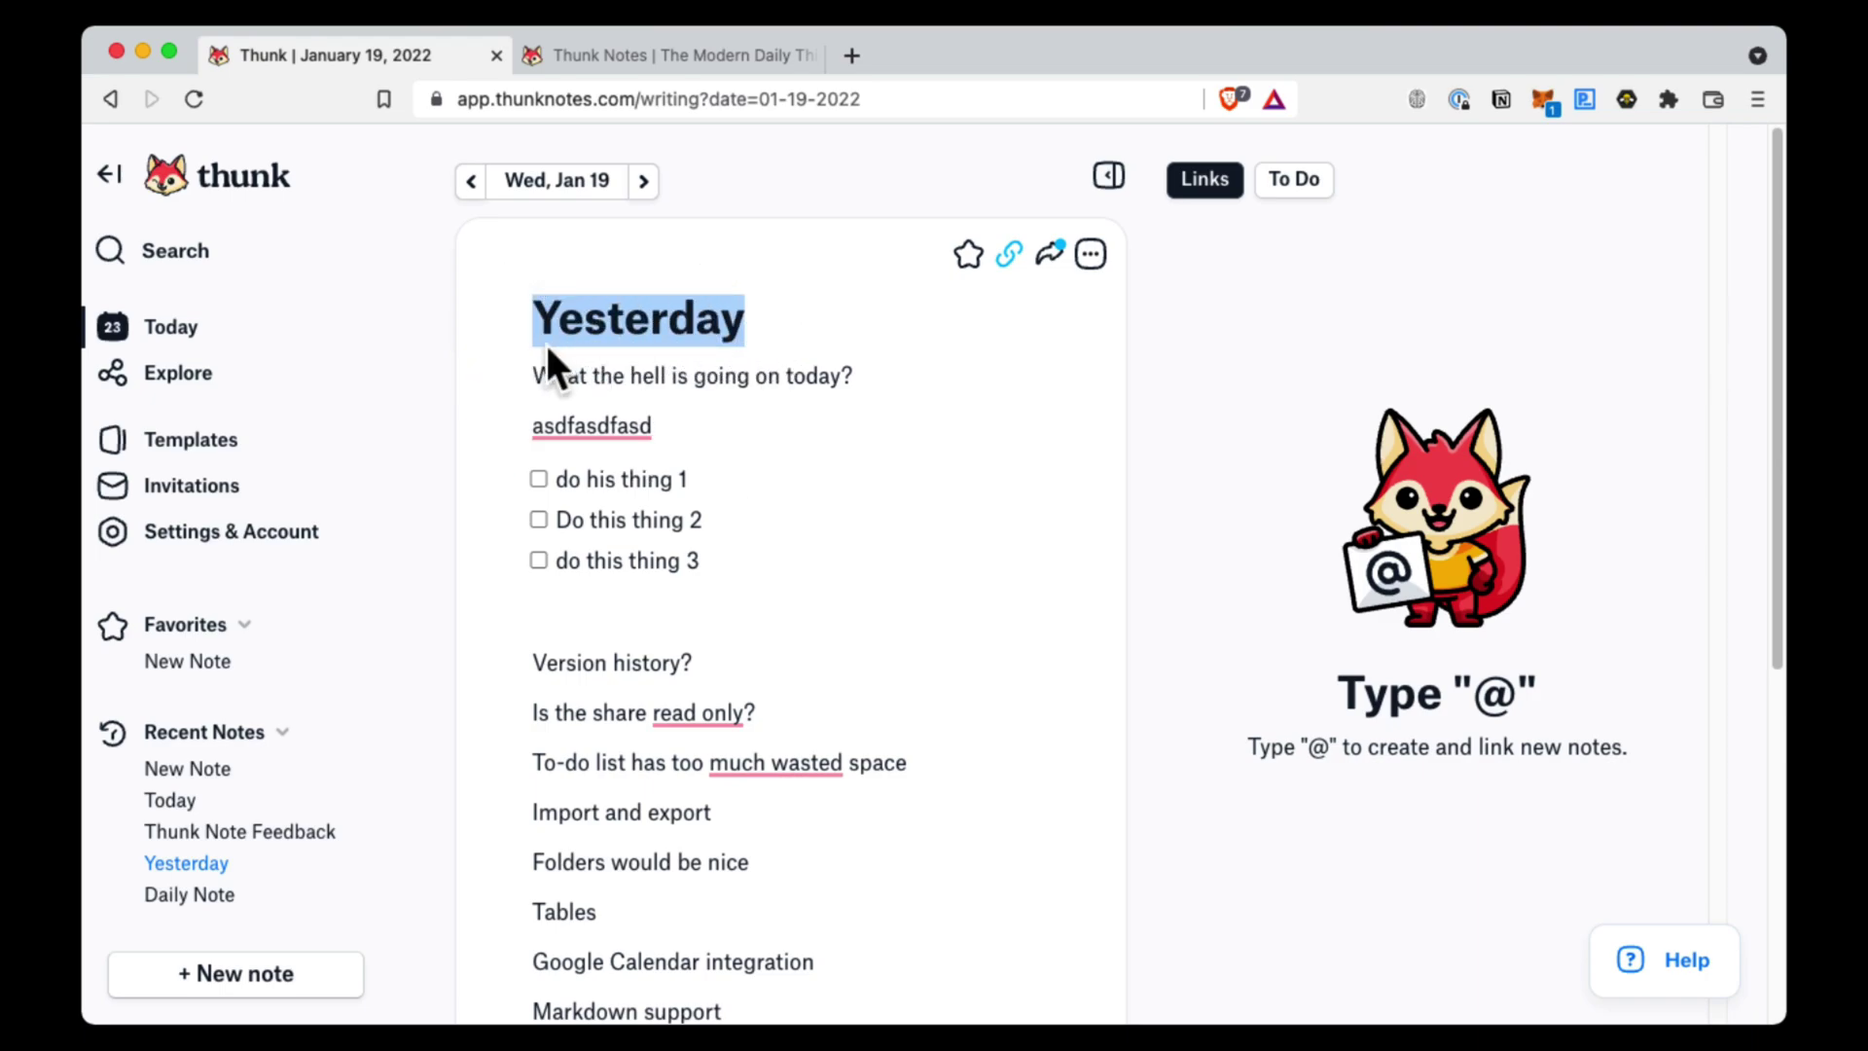
left_click(747, 385)
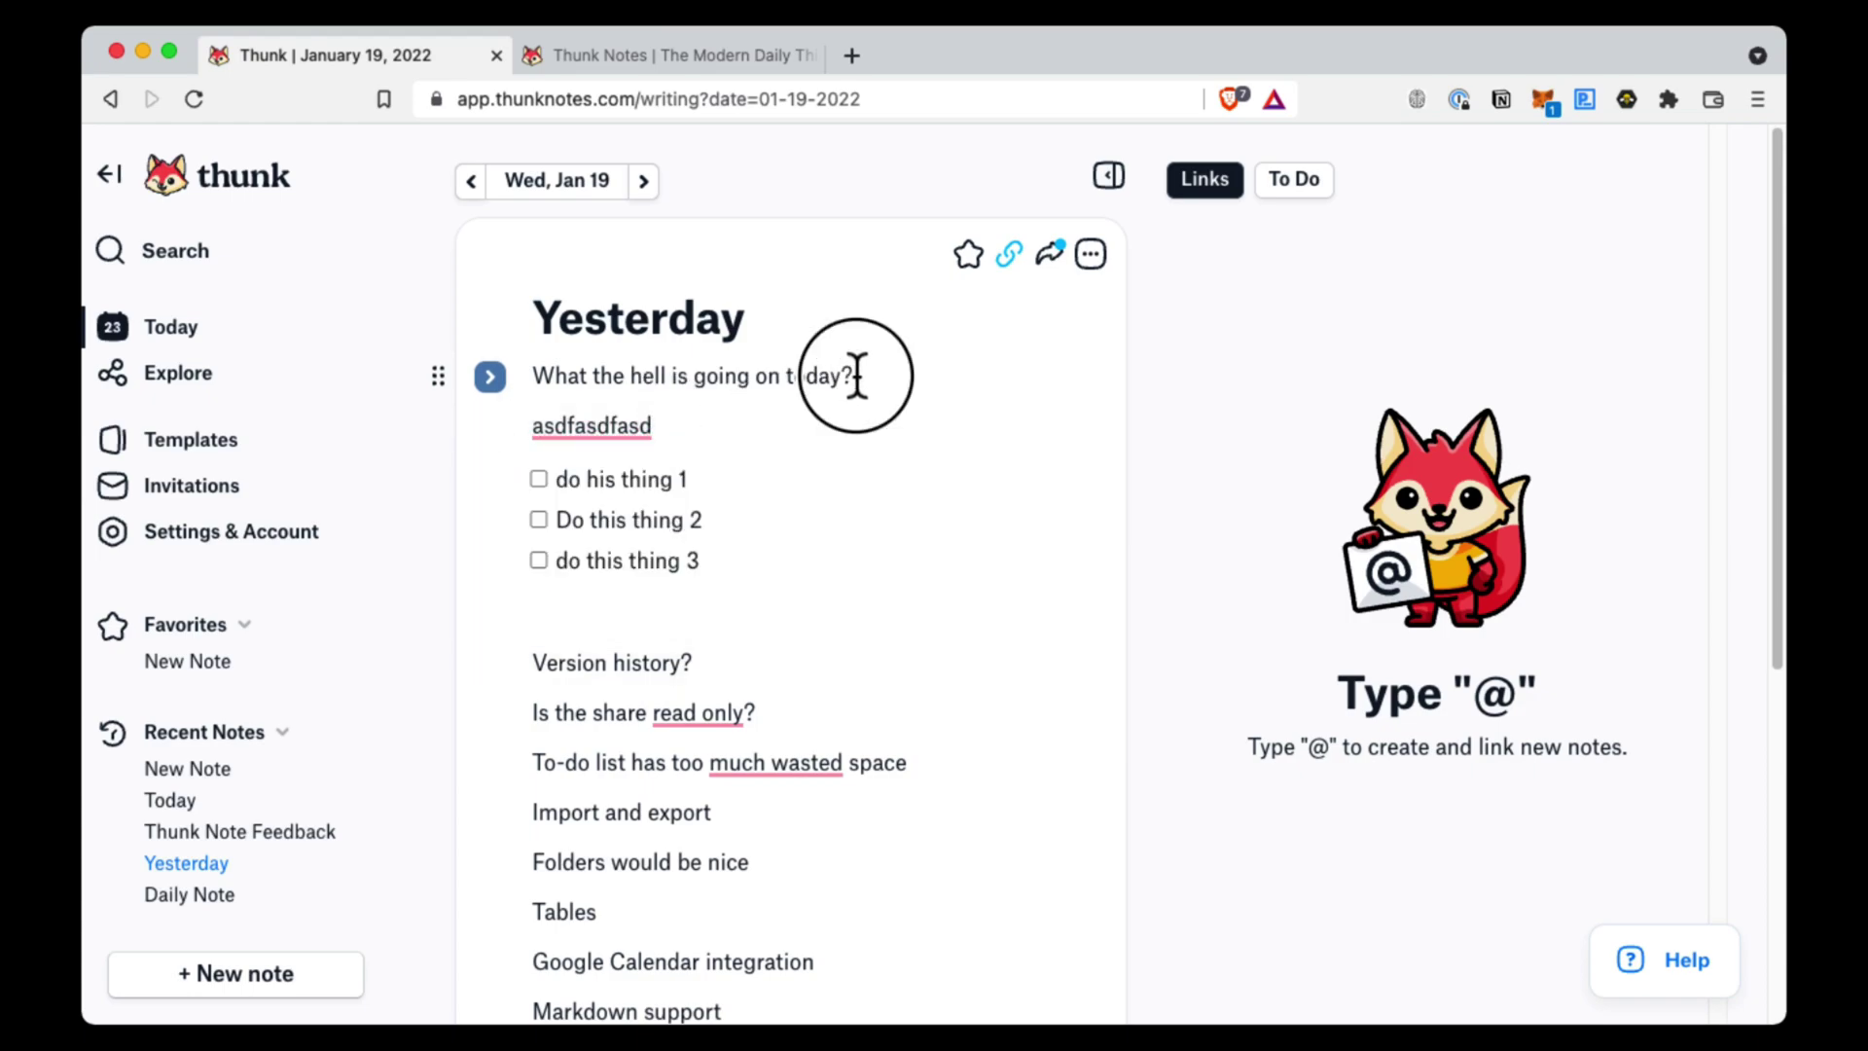
left_click_drag(856, 377, 608, 380)
left_click(730, 383)
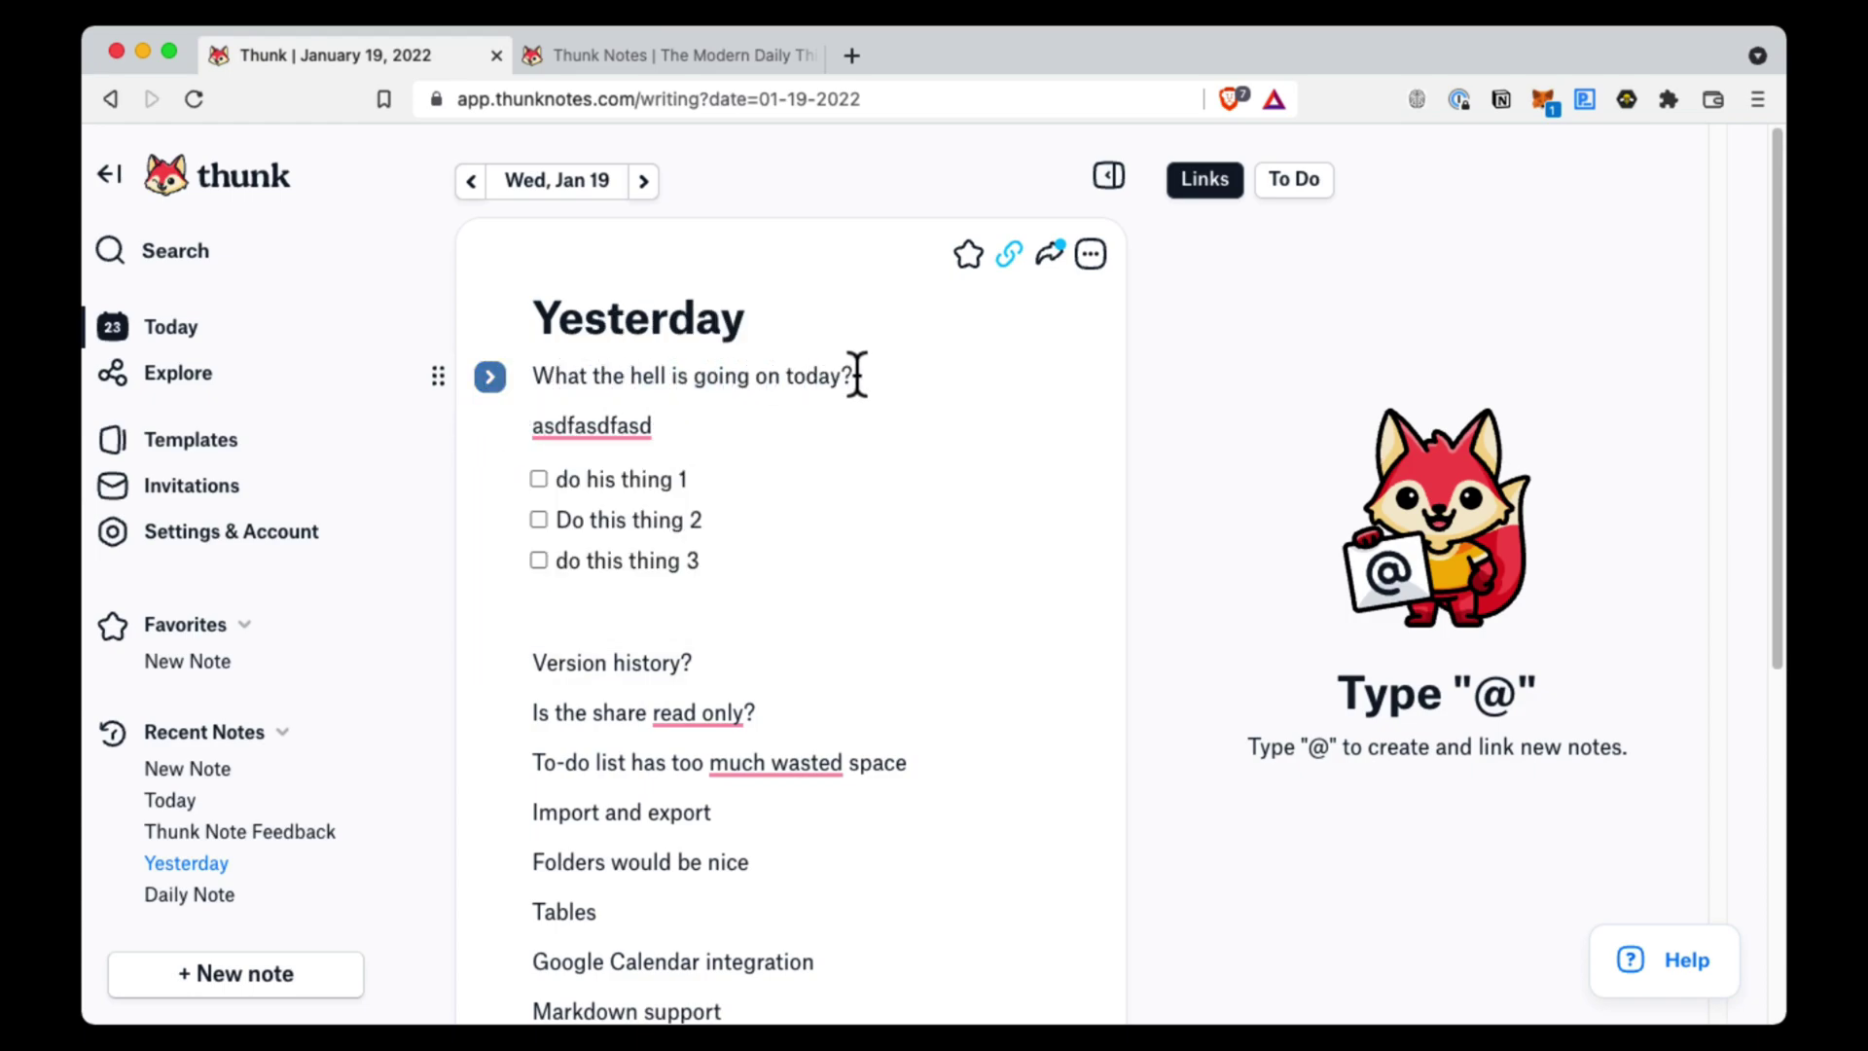
left_click_drag(854, 374, 530, 379)
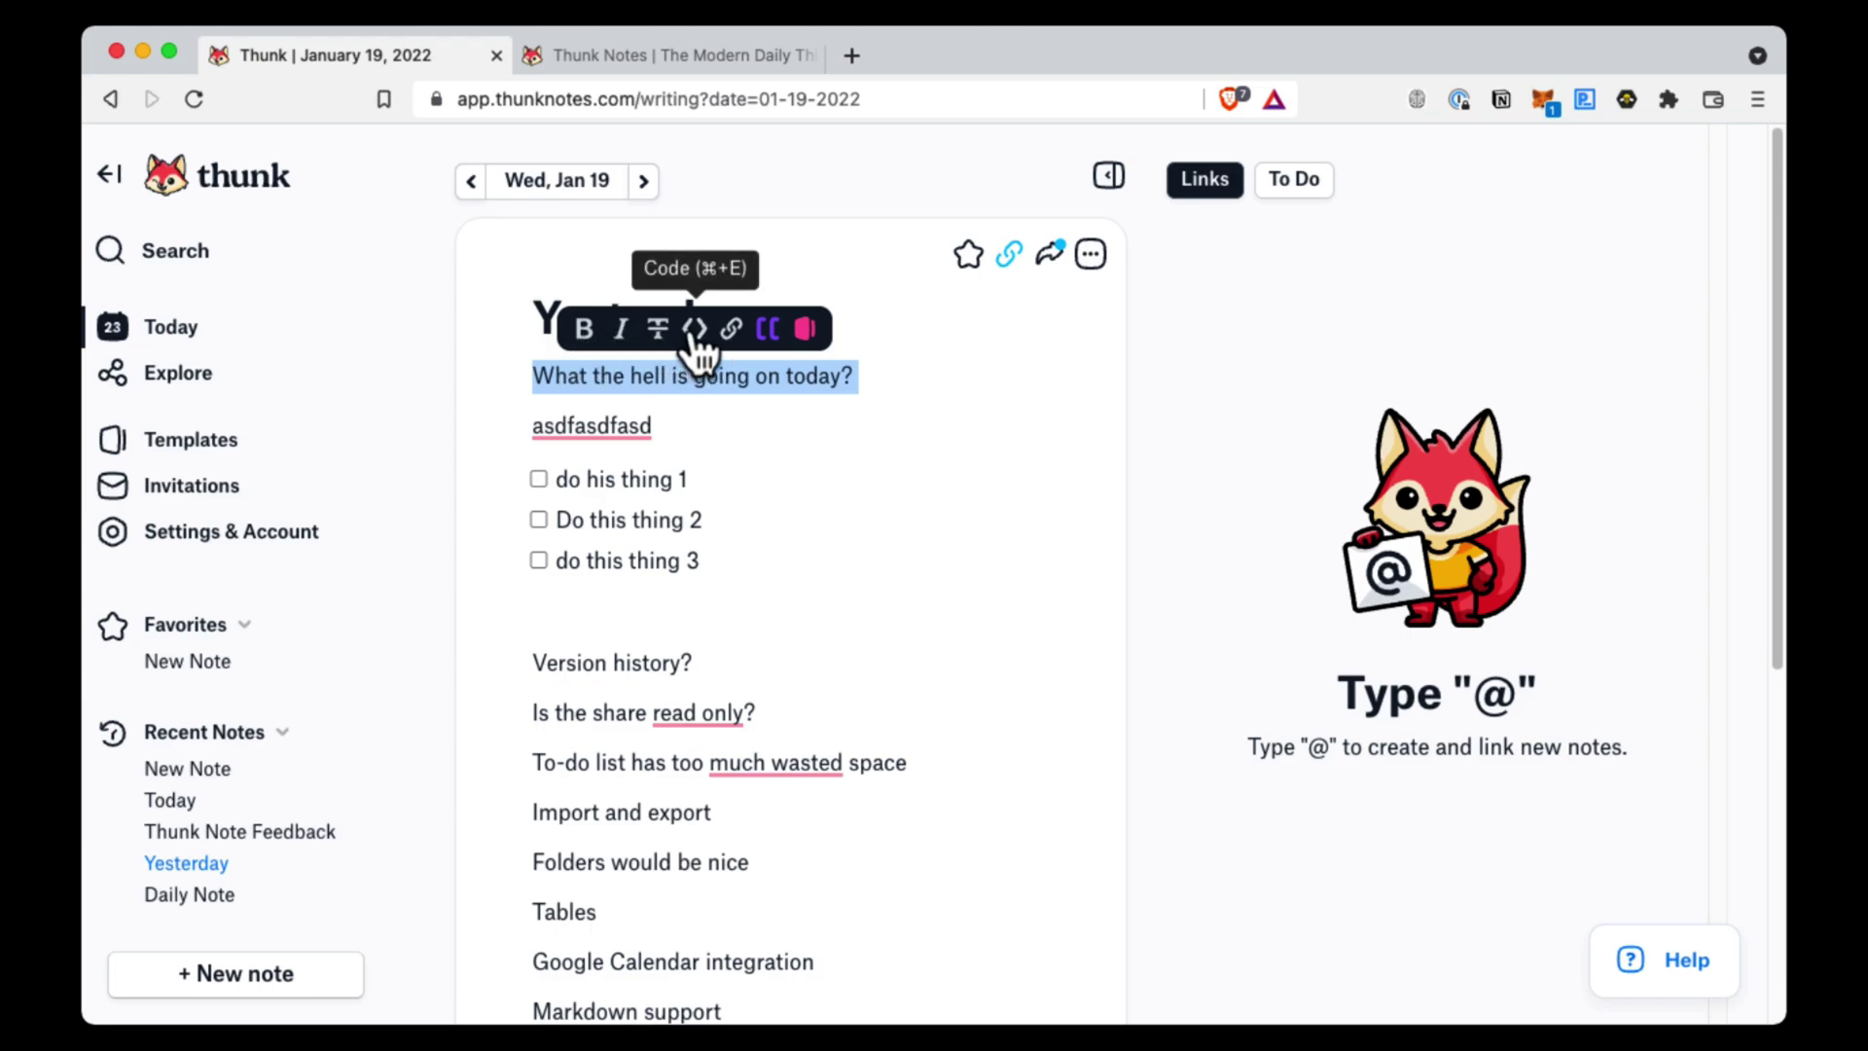
Make the question line a Heading 1, then shrink it to Heading 3
left_click(490, 375)
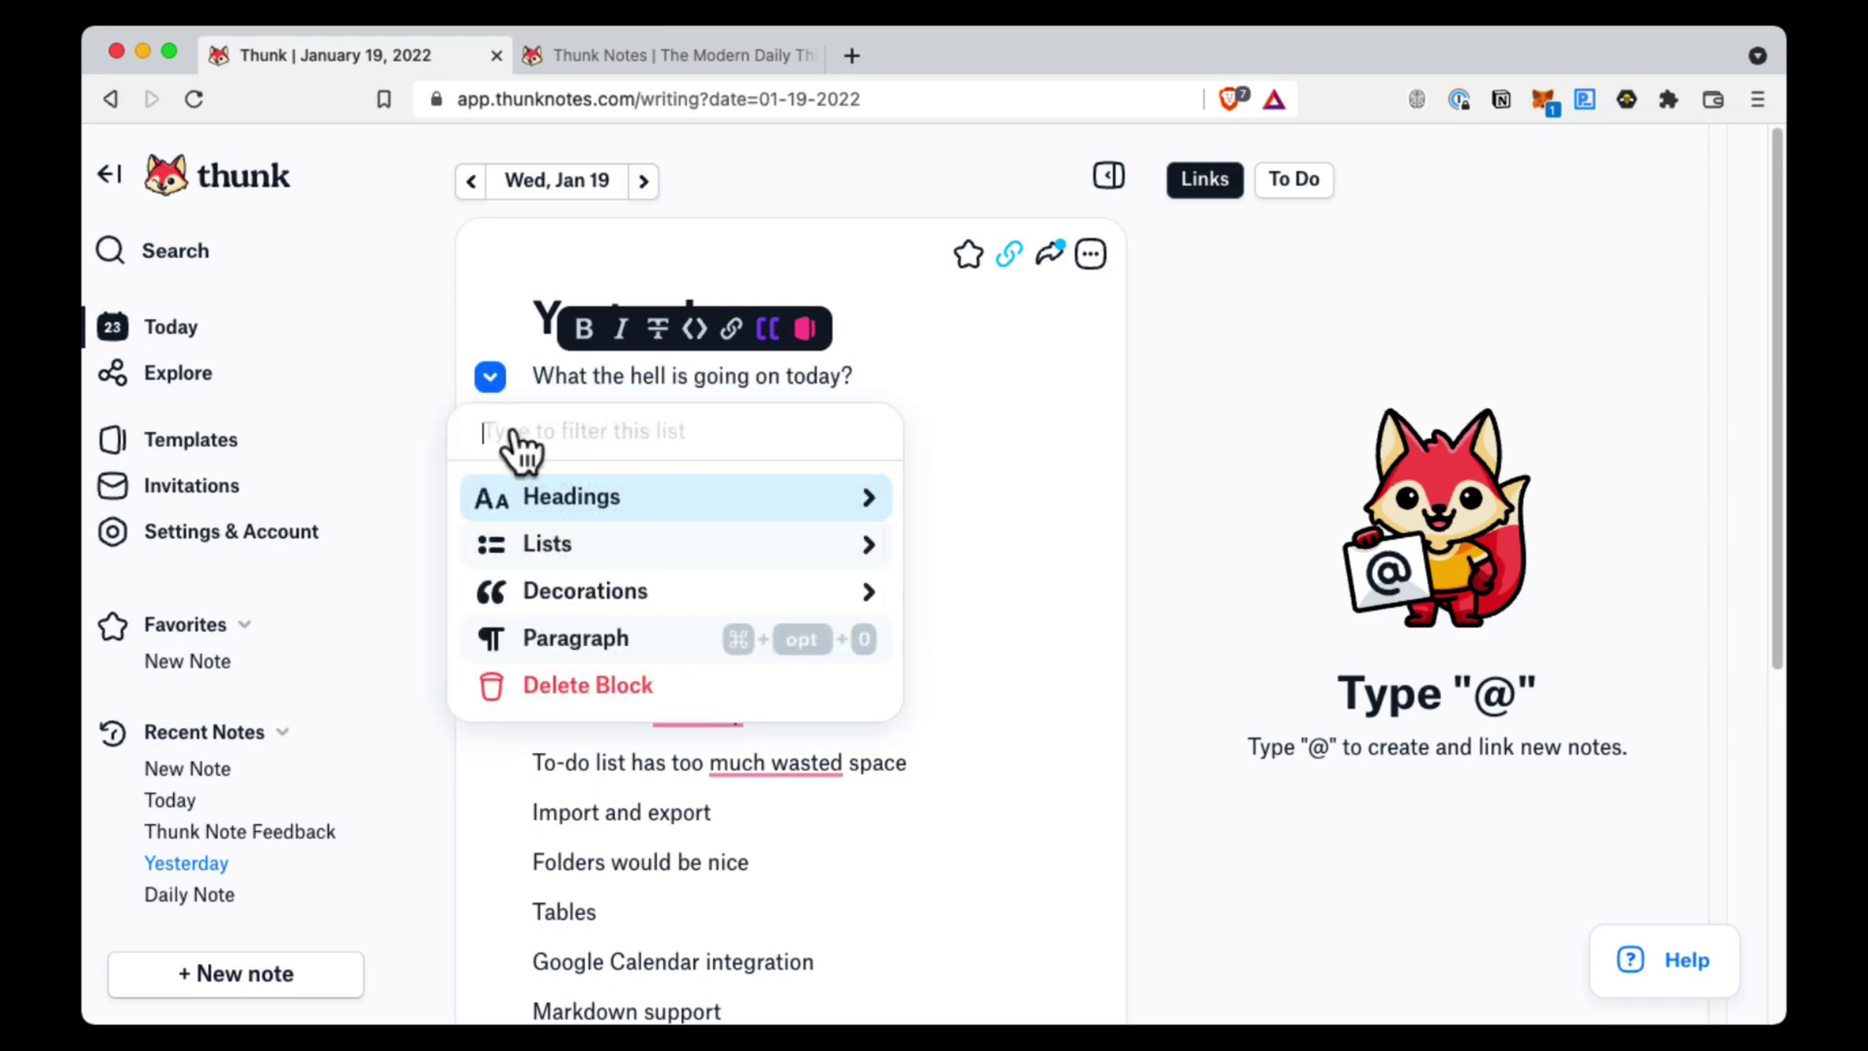
left_click(559, 515)
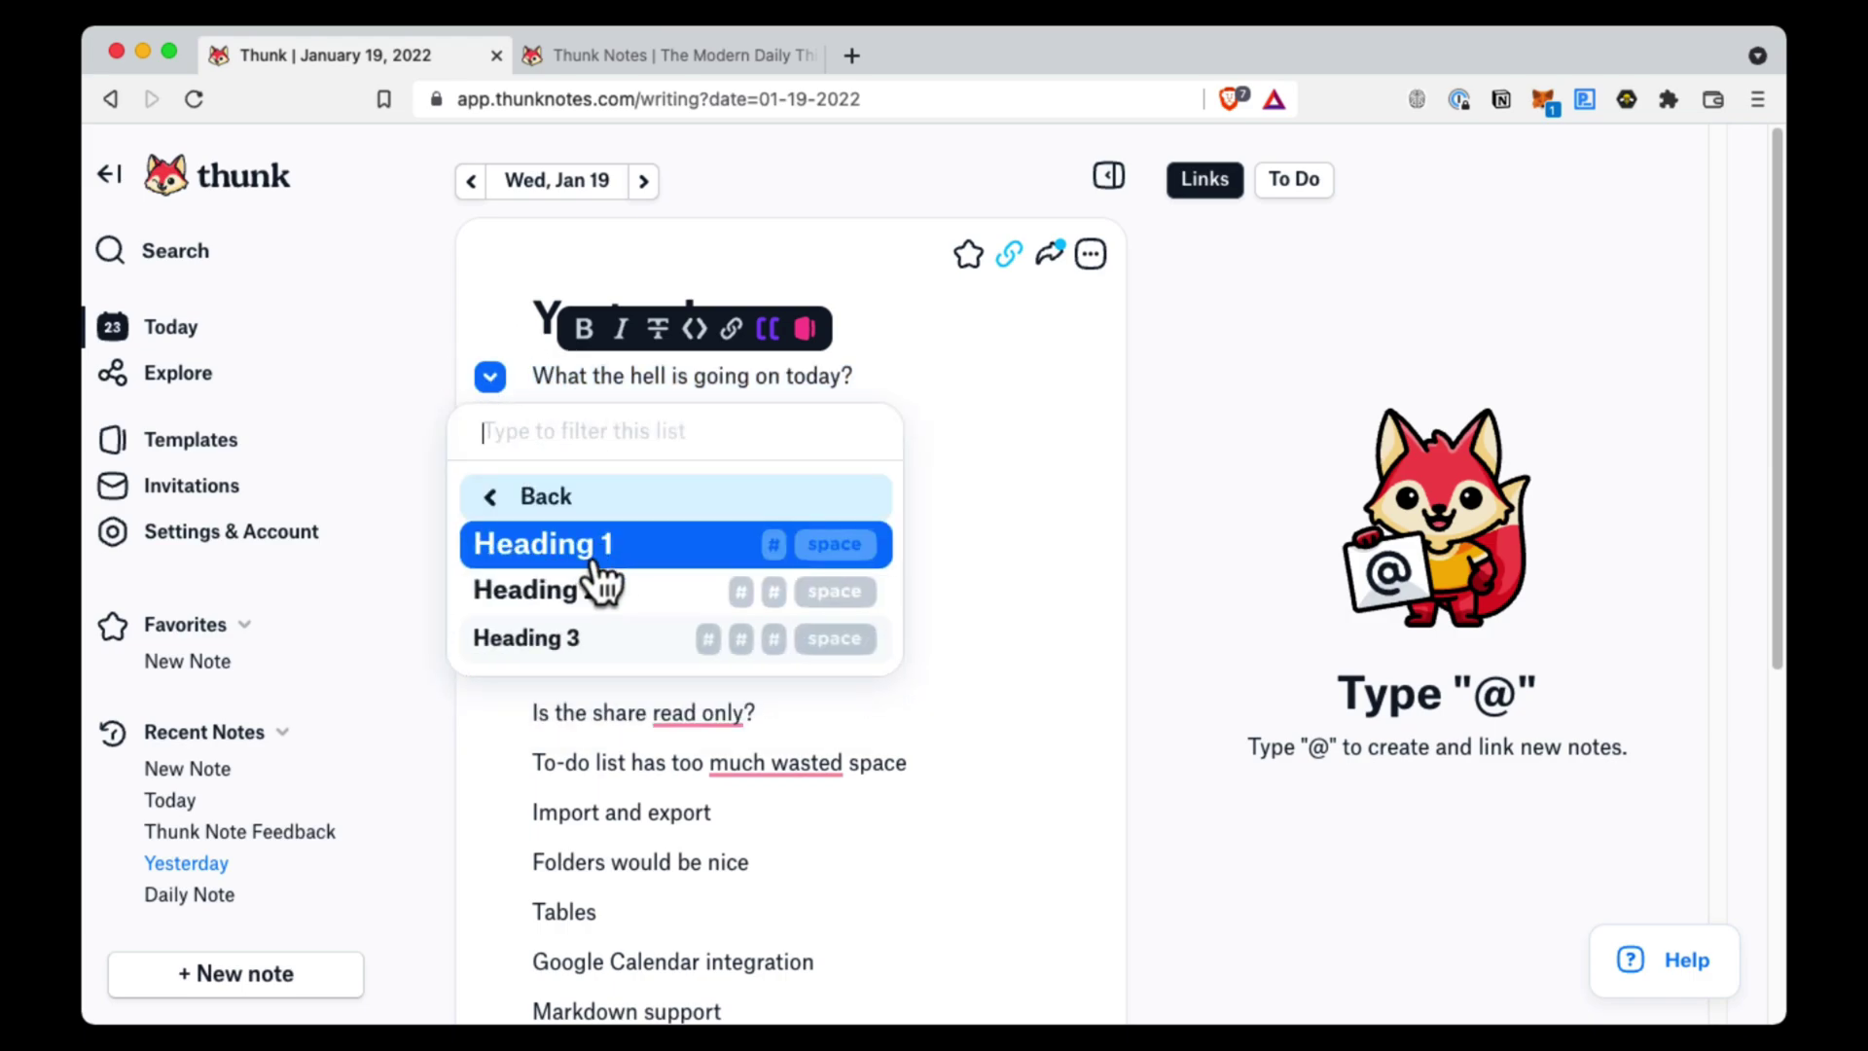
left_click(595, 564)
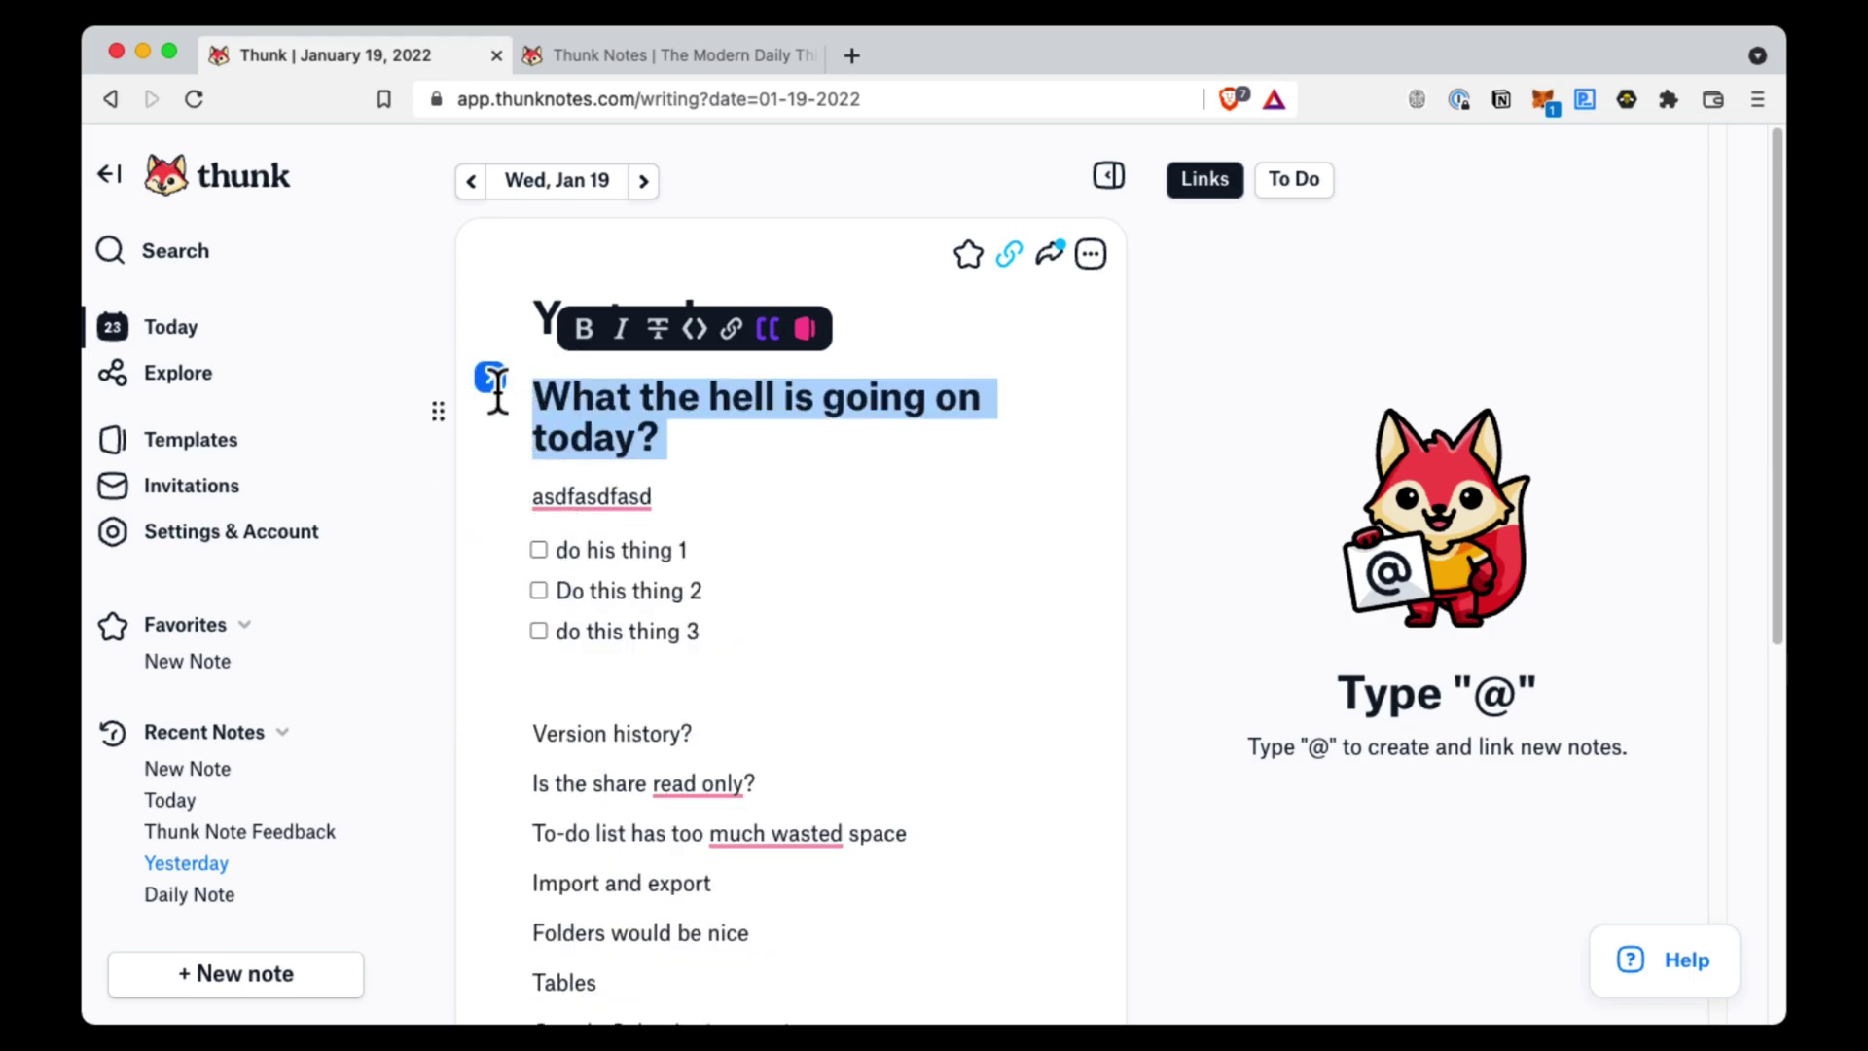
left_click(490, 376)
left_click(540, 511)
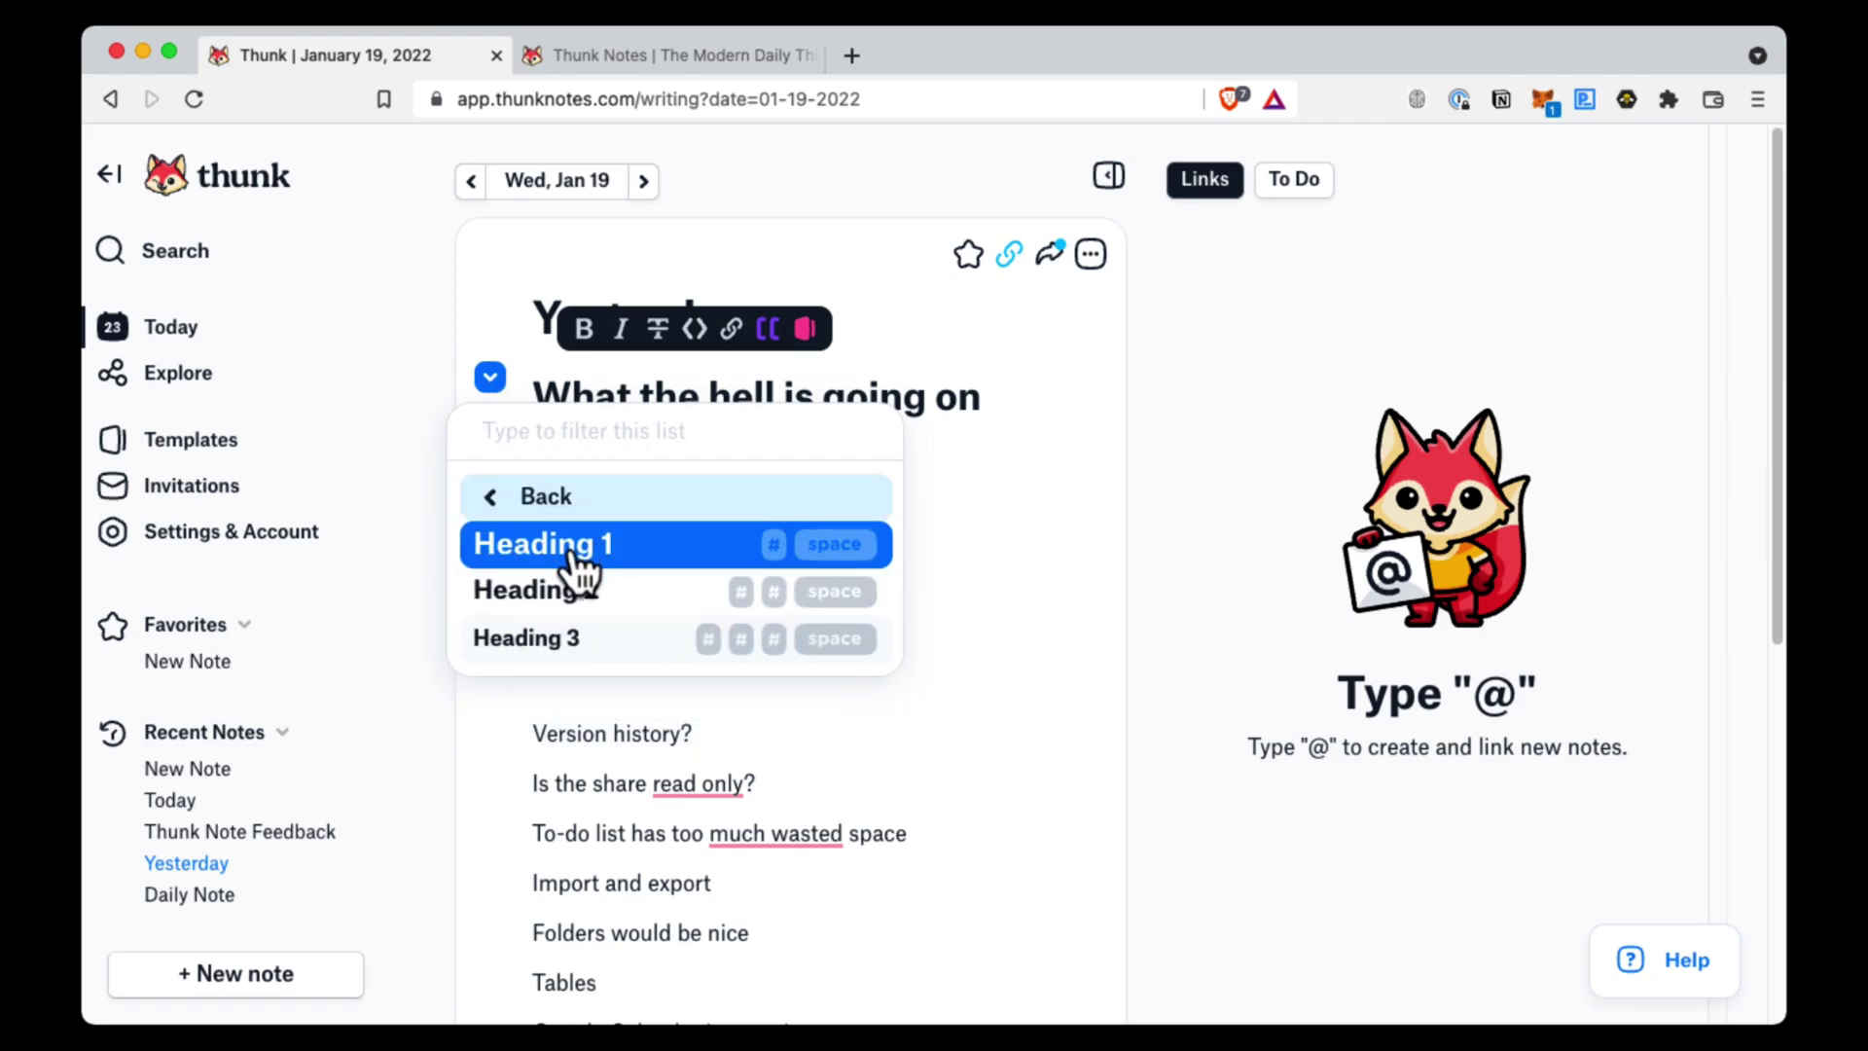
left_click(621, 642)
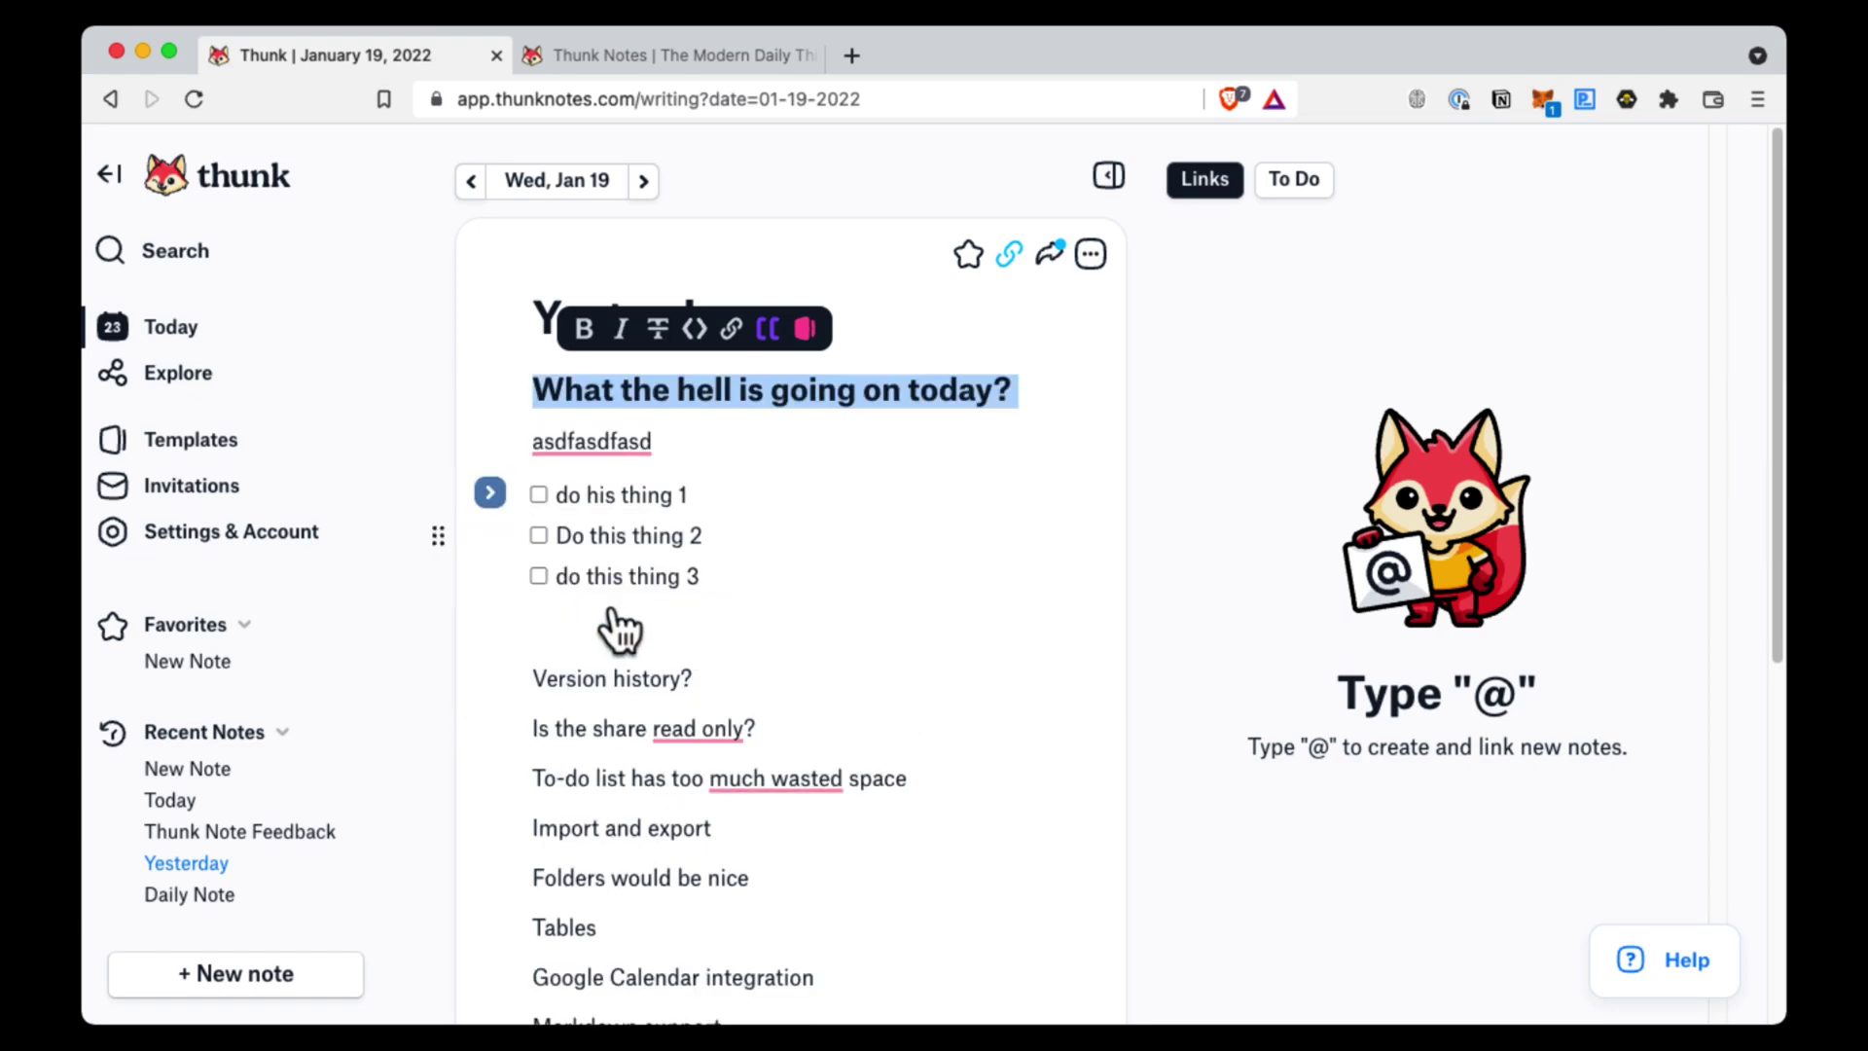
left_click(657, 446)
left_click_drag(651, 443, 530, 455)
left_click(568, 445)
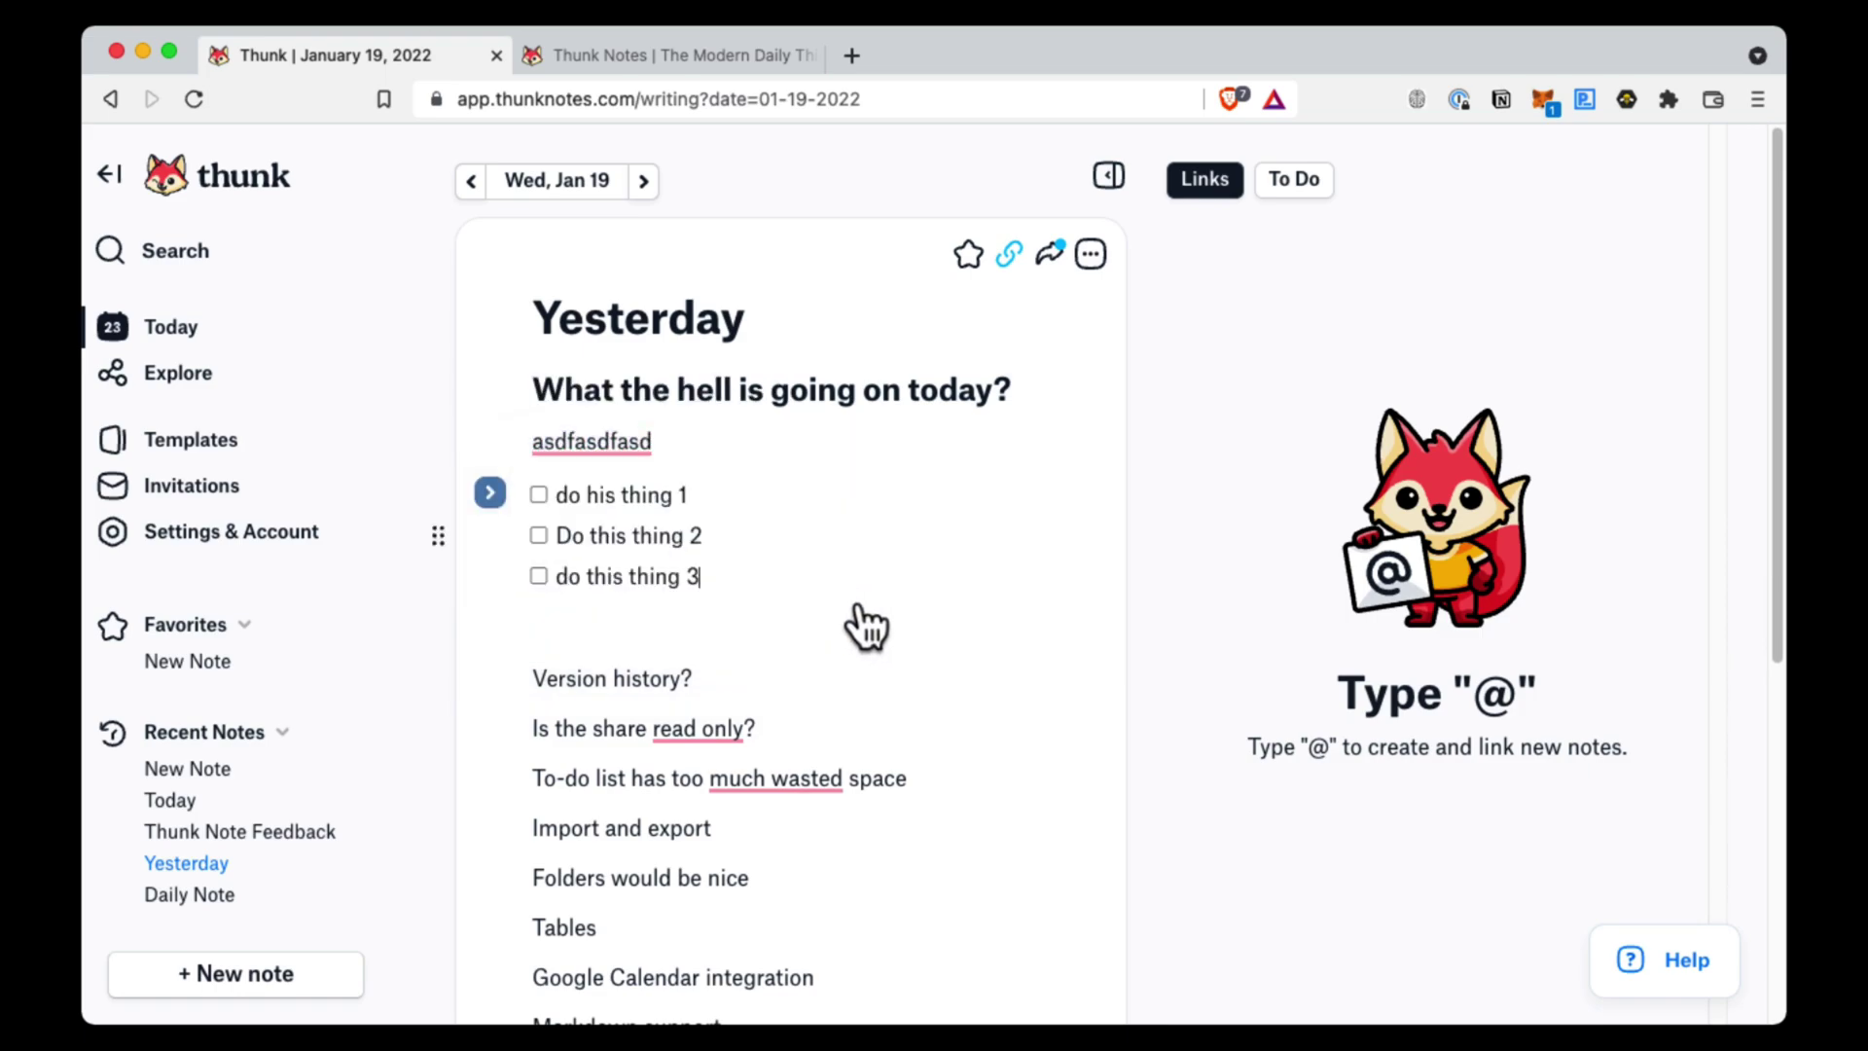
Select the three to-do items and check their block options
left_click_drag(730, 580, 470, 504)
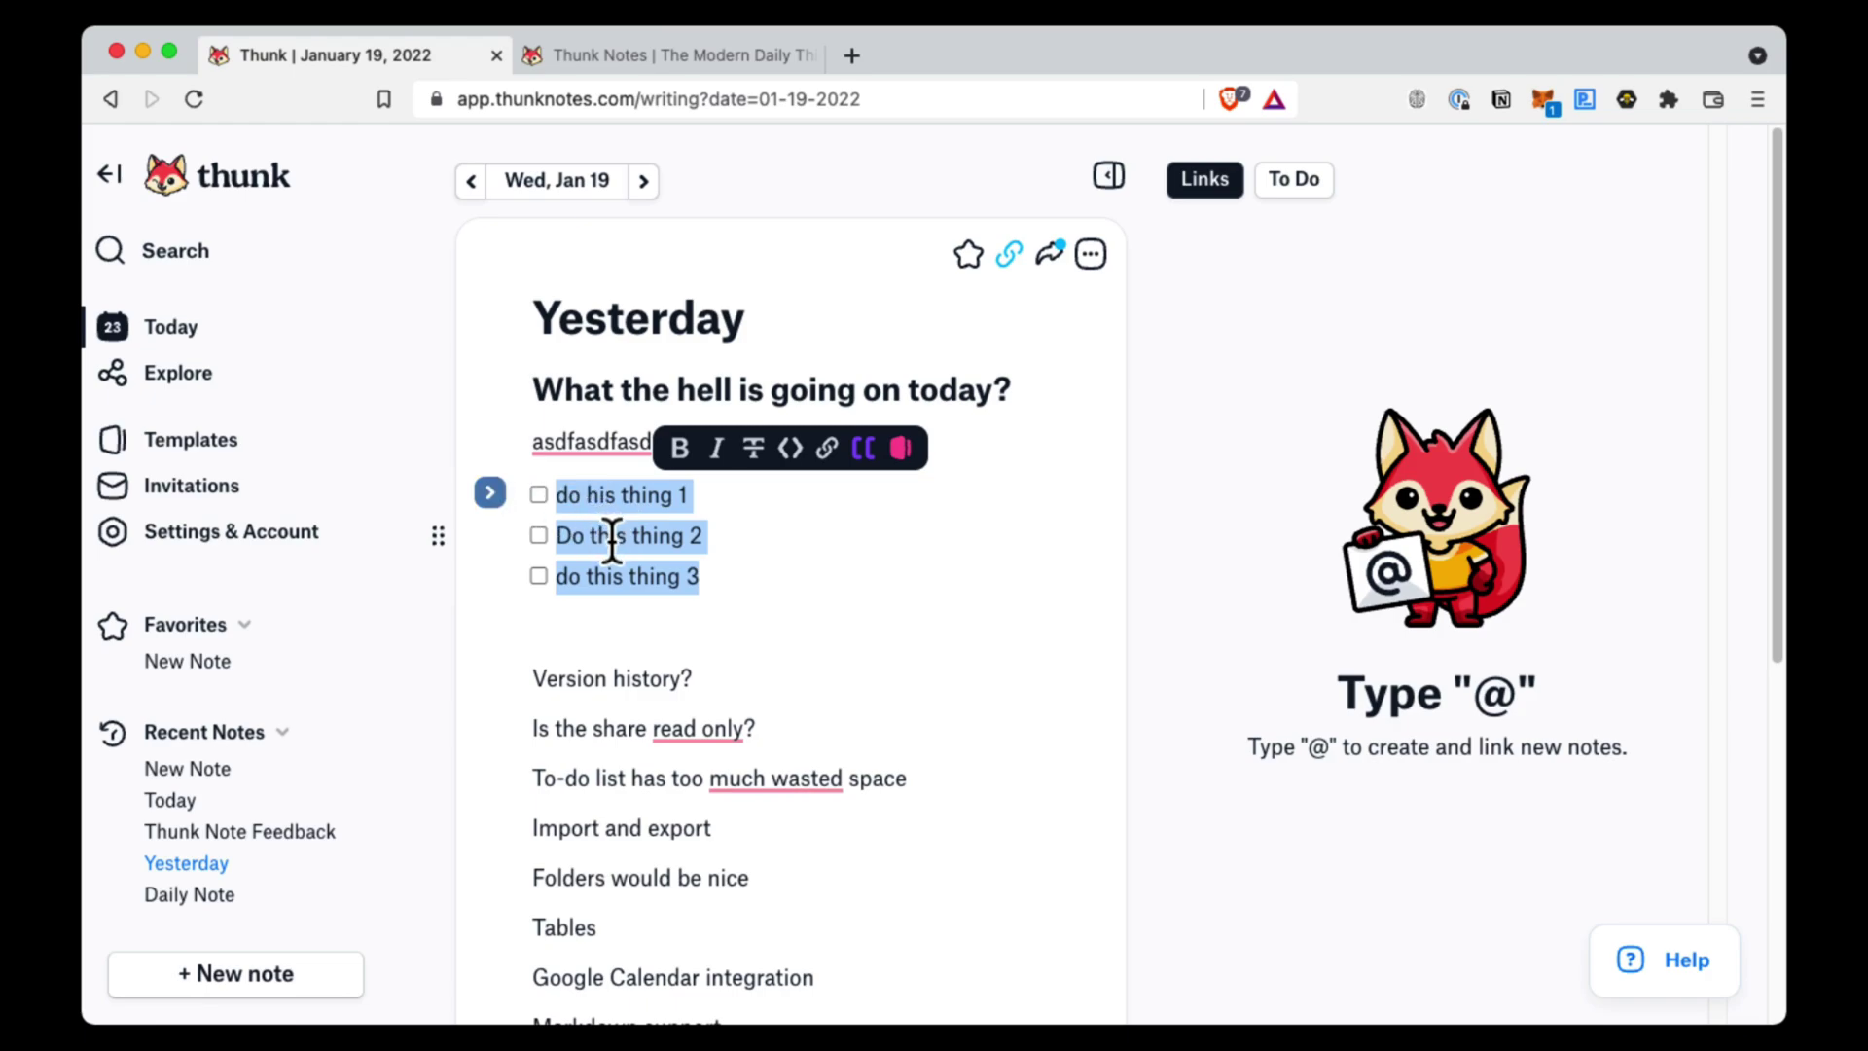
left_click(564, 501)
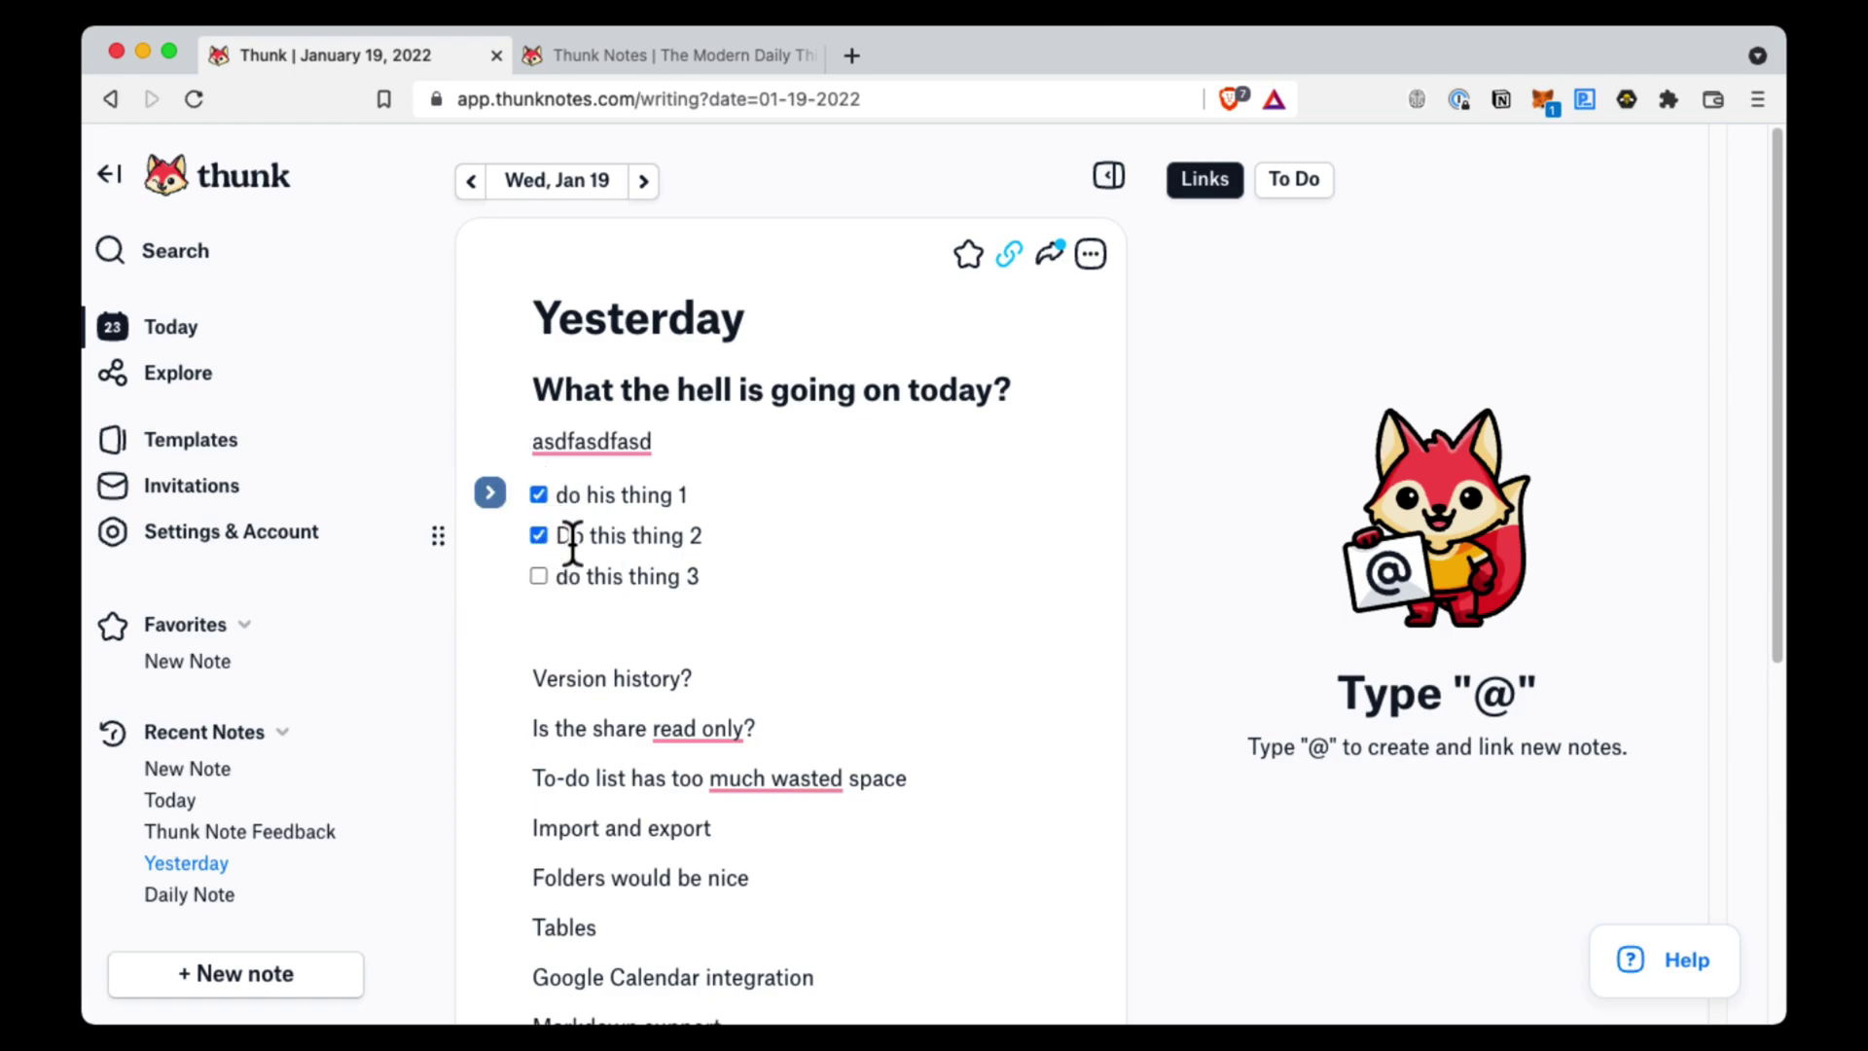
left_click(619, 530)
left_click_drag(718, 583, 546, 530)
left_click(617, 572)
left_click(492, 496)
left_click(596, 496)
Untick the second to-do item and select all three to-do lines
left_click_drag(563, 571, 542, 542)
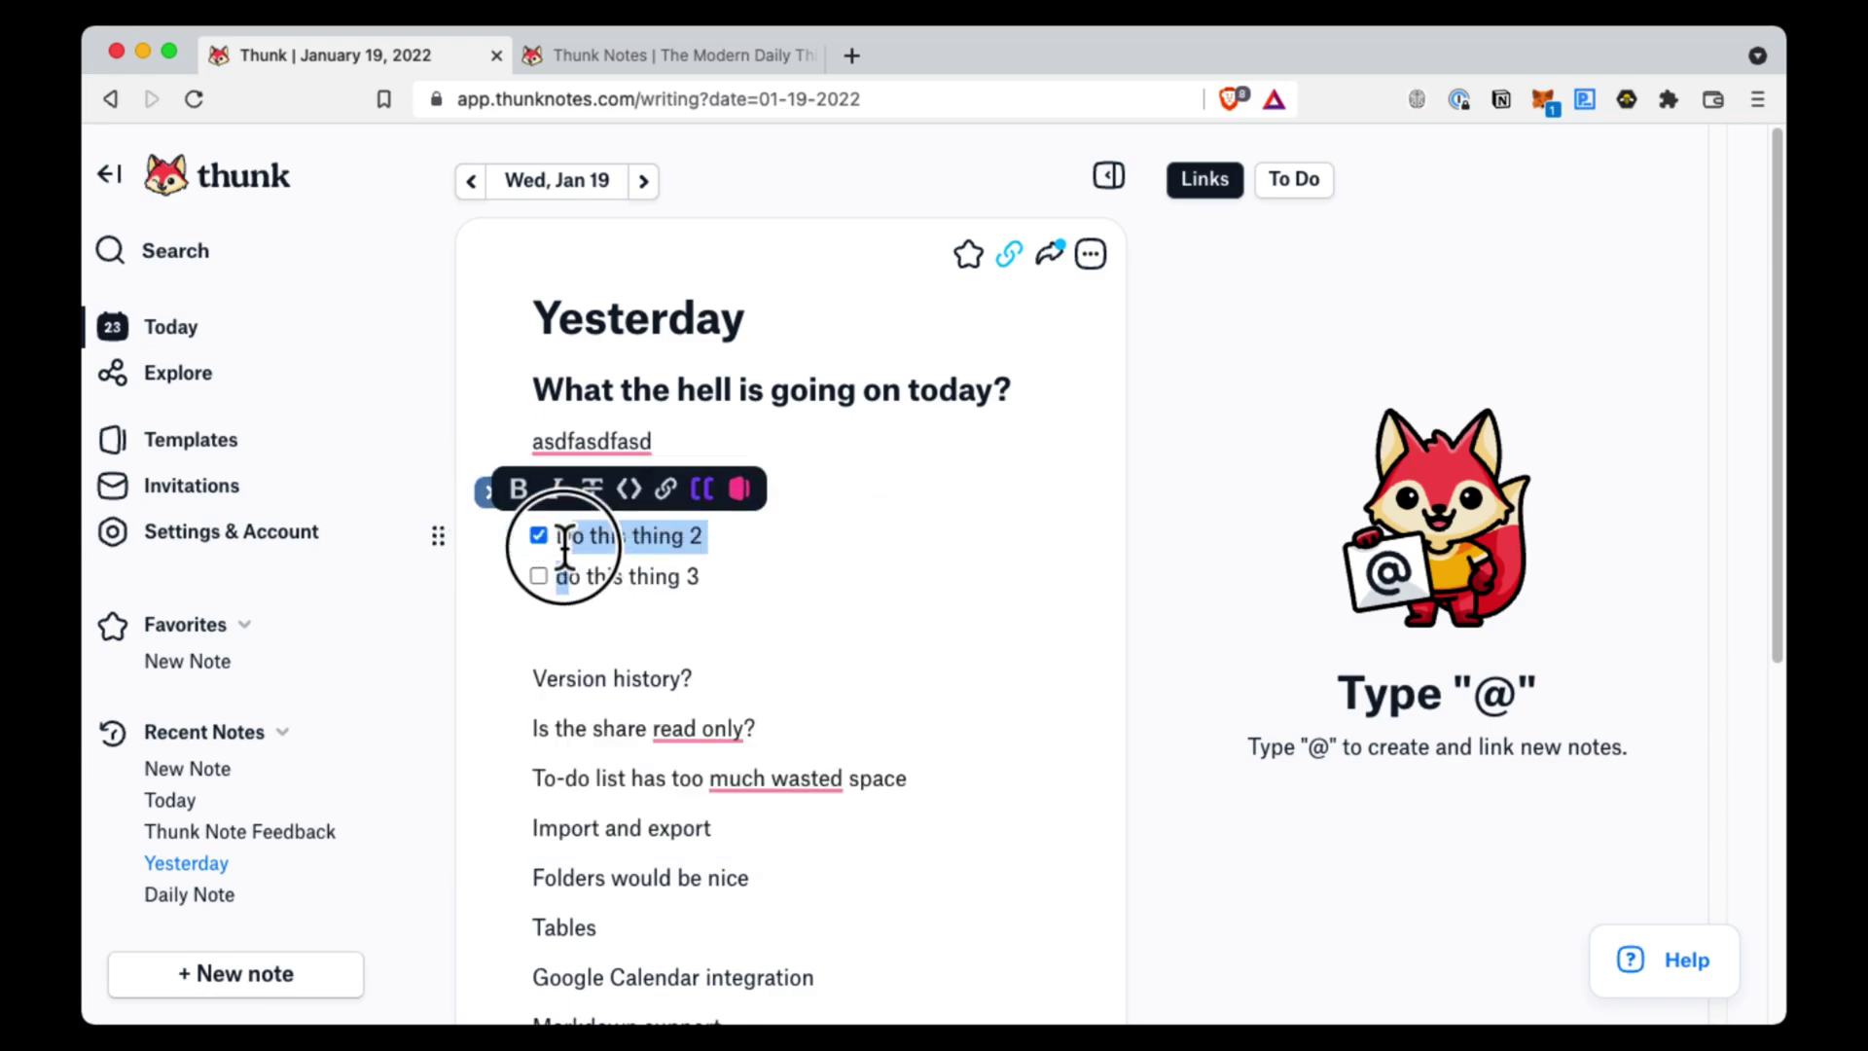
left_click(611, 576)
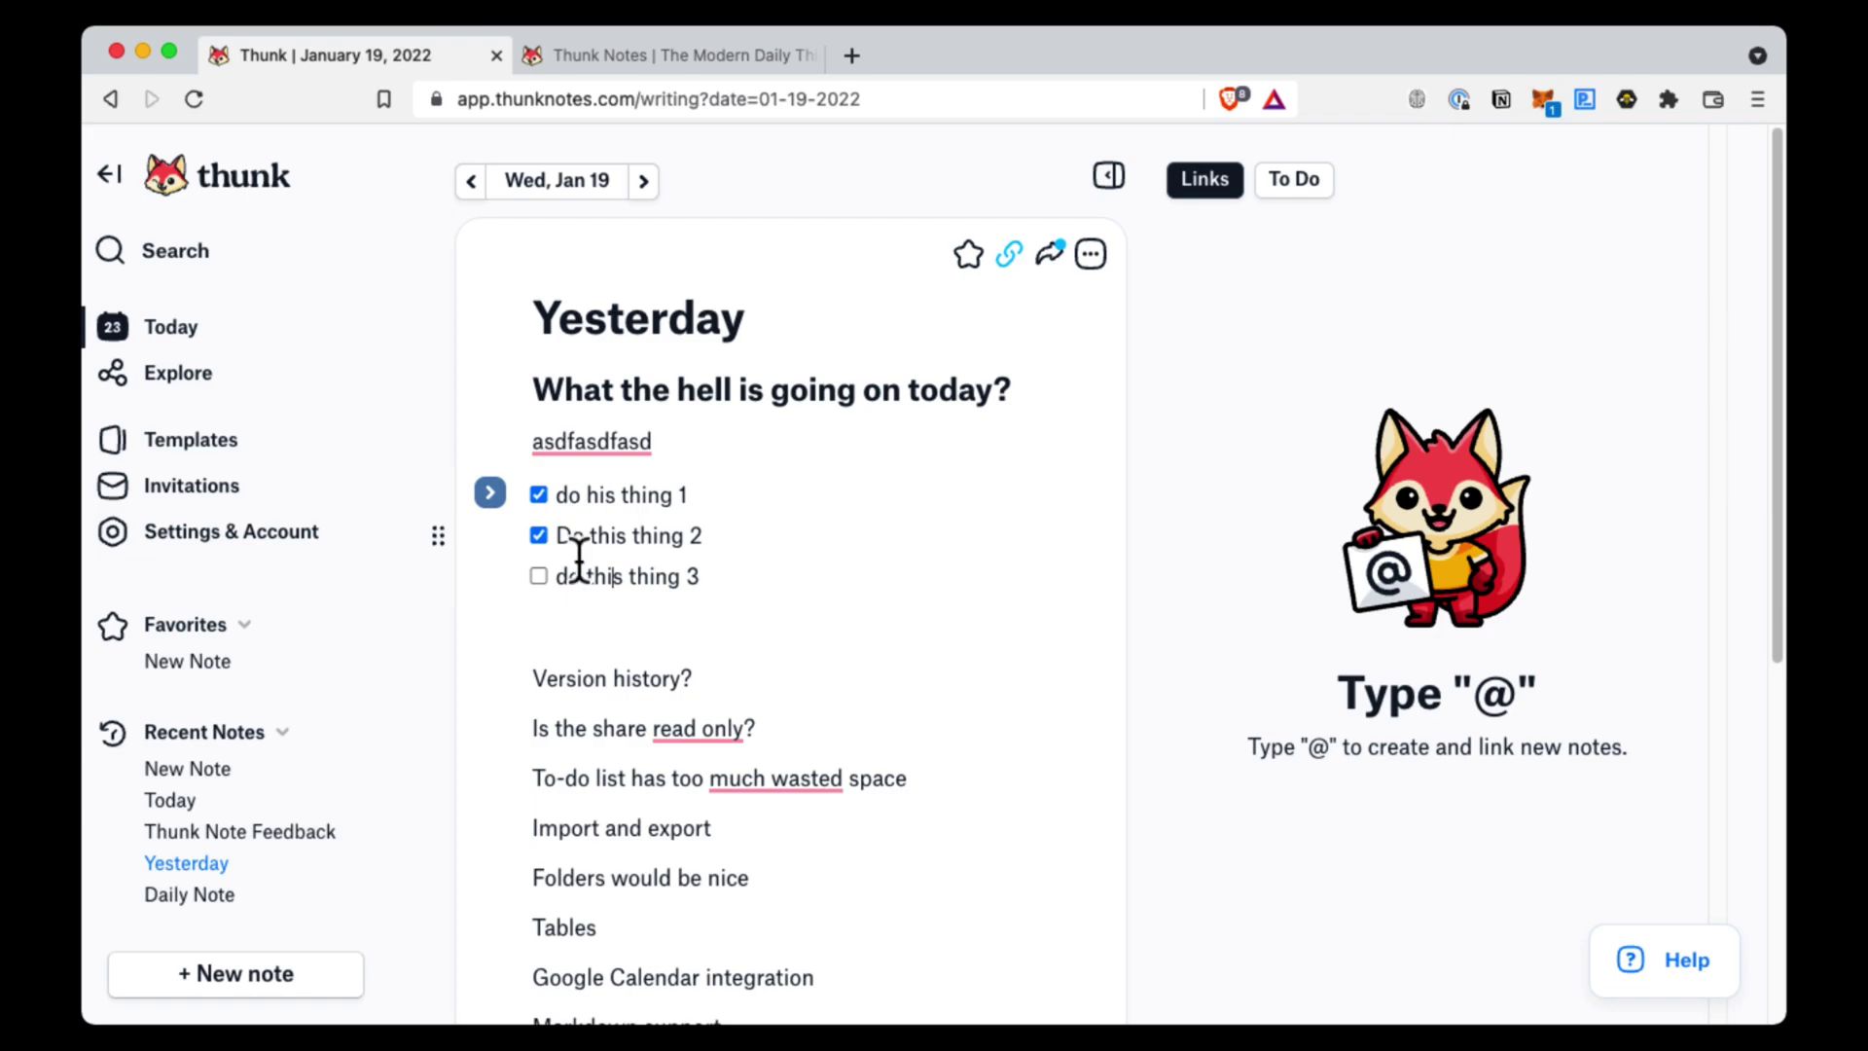
left_click(632, 590)
left_click(540, 535)
left_click_drag(709, 575, 488, 496)
Turn the to-do lines into a bulleted list, then make the second item numbered
left_click(494, 495)
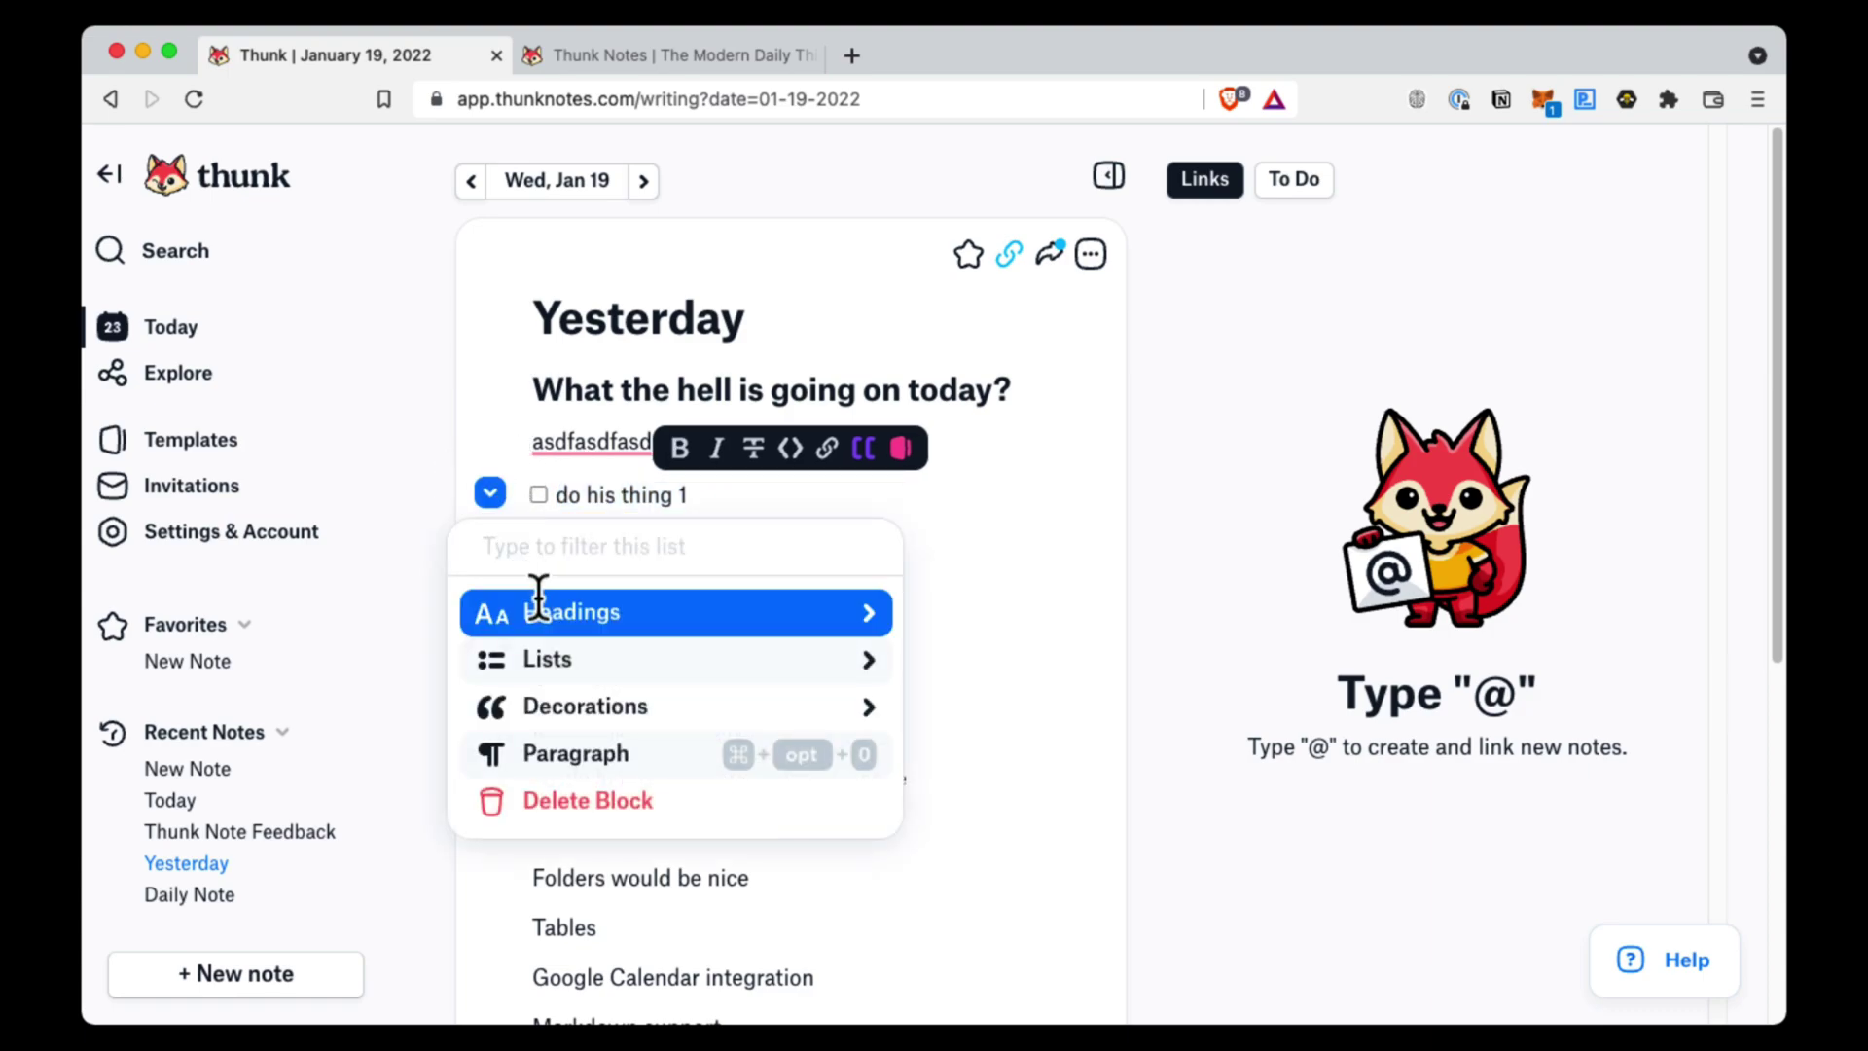
left_click(567, 662)
left_click(574, 660)
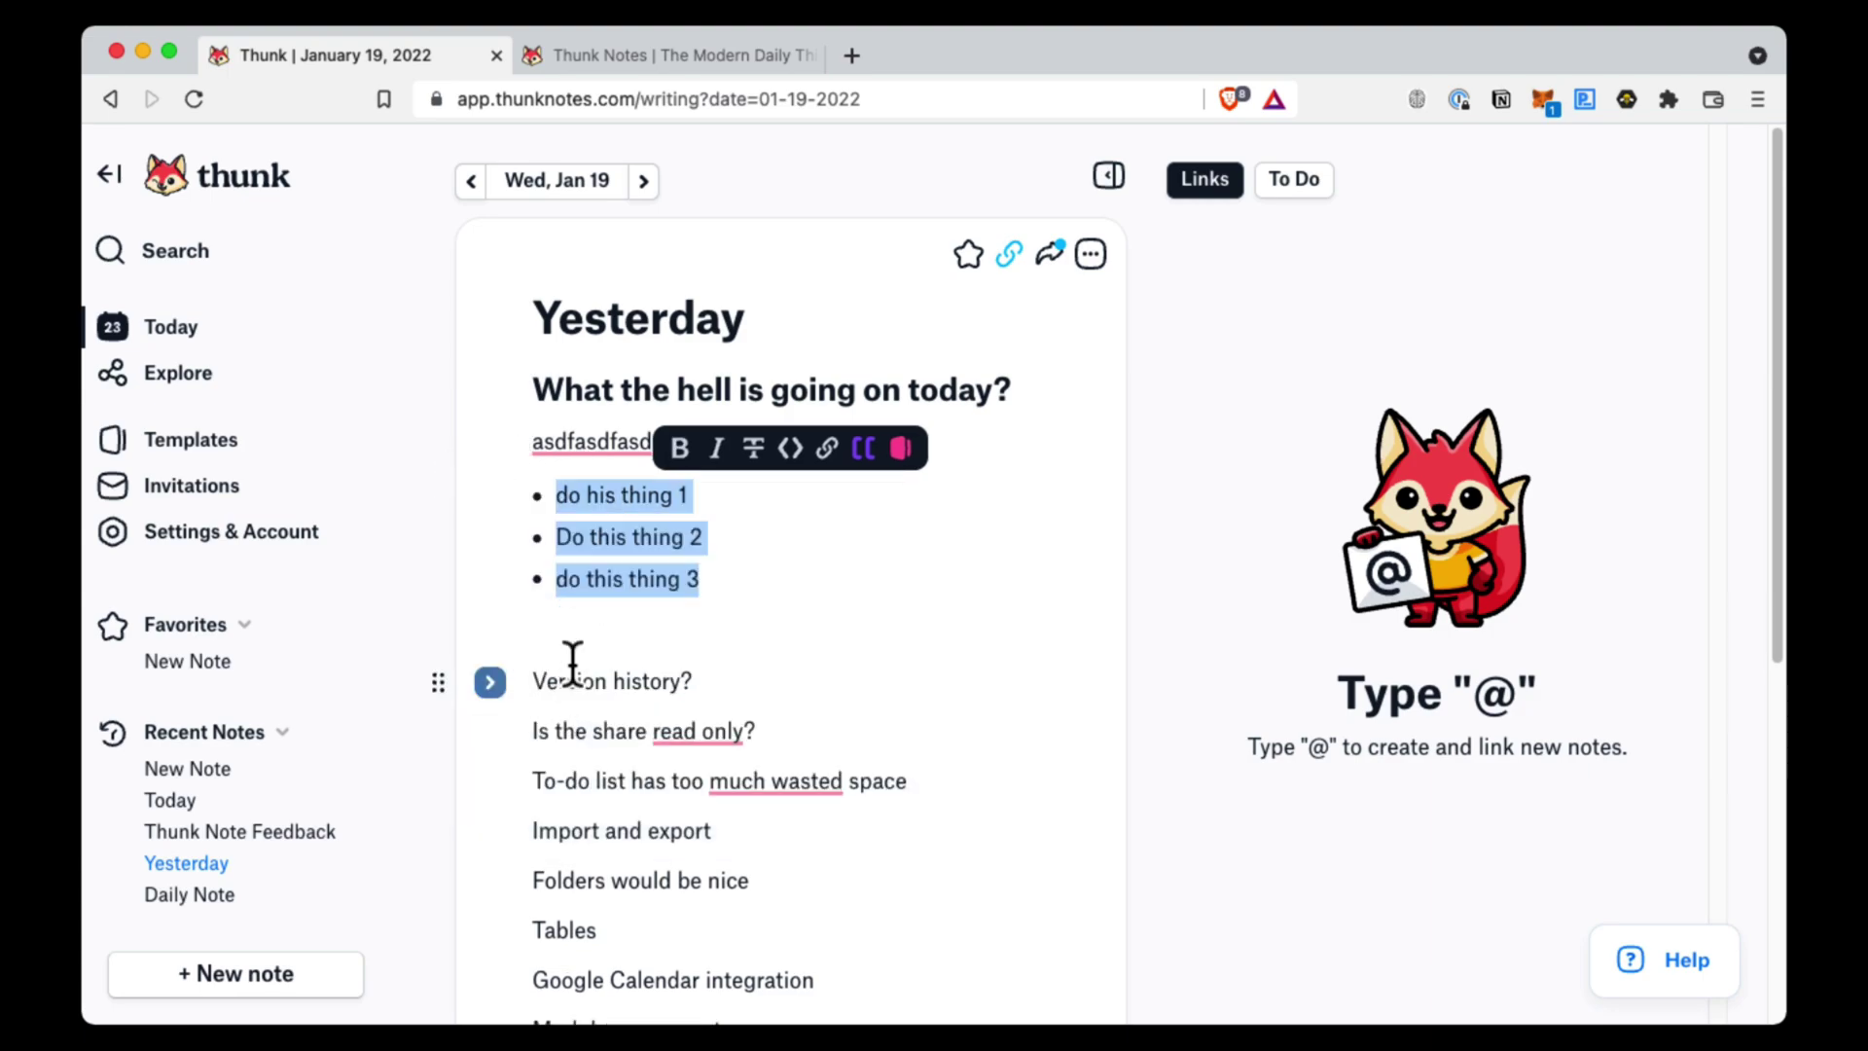
left_click(587, 605)
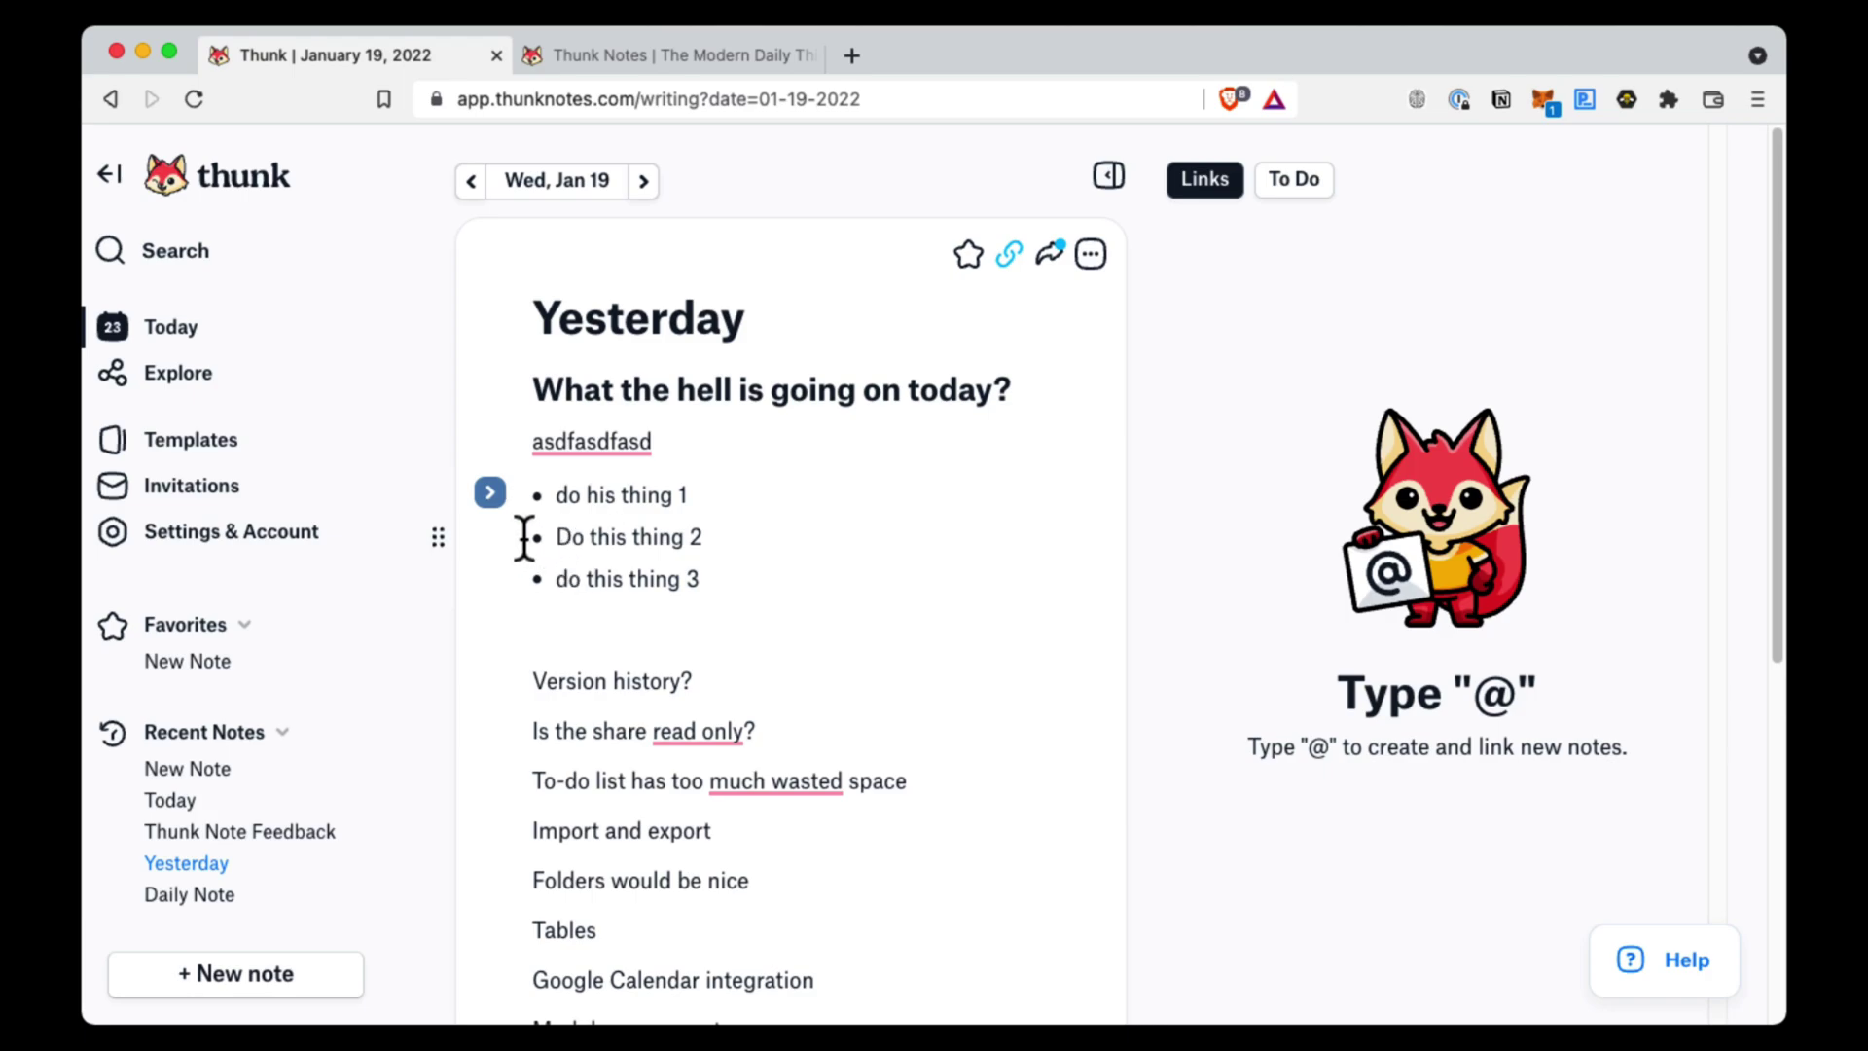
left_click(490, 494)
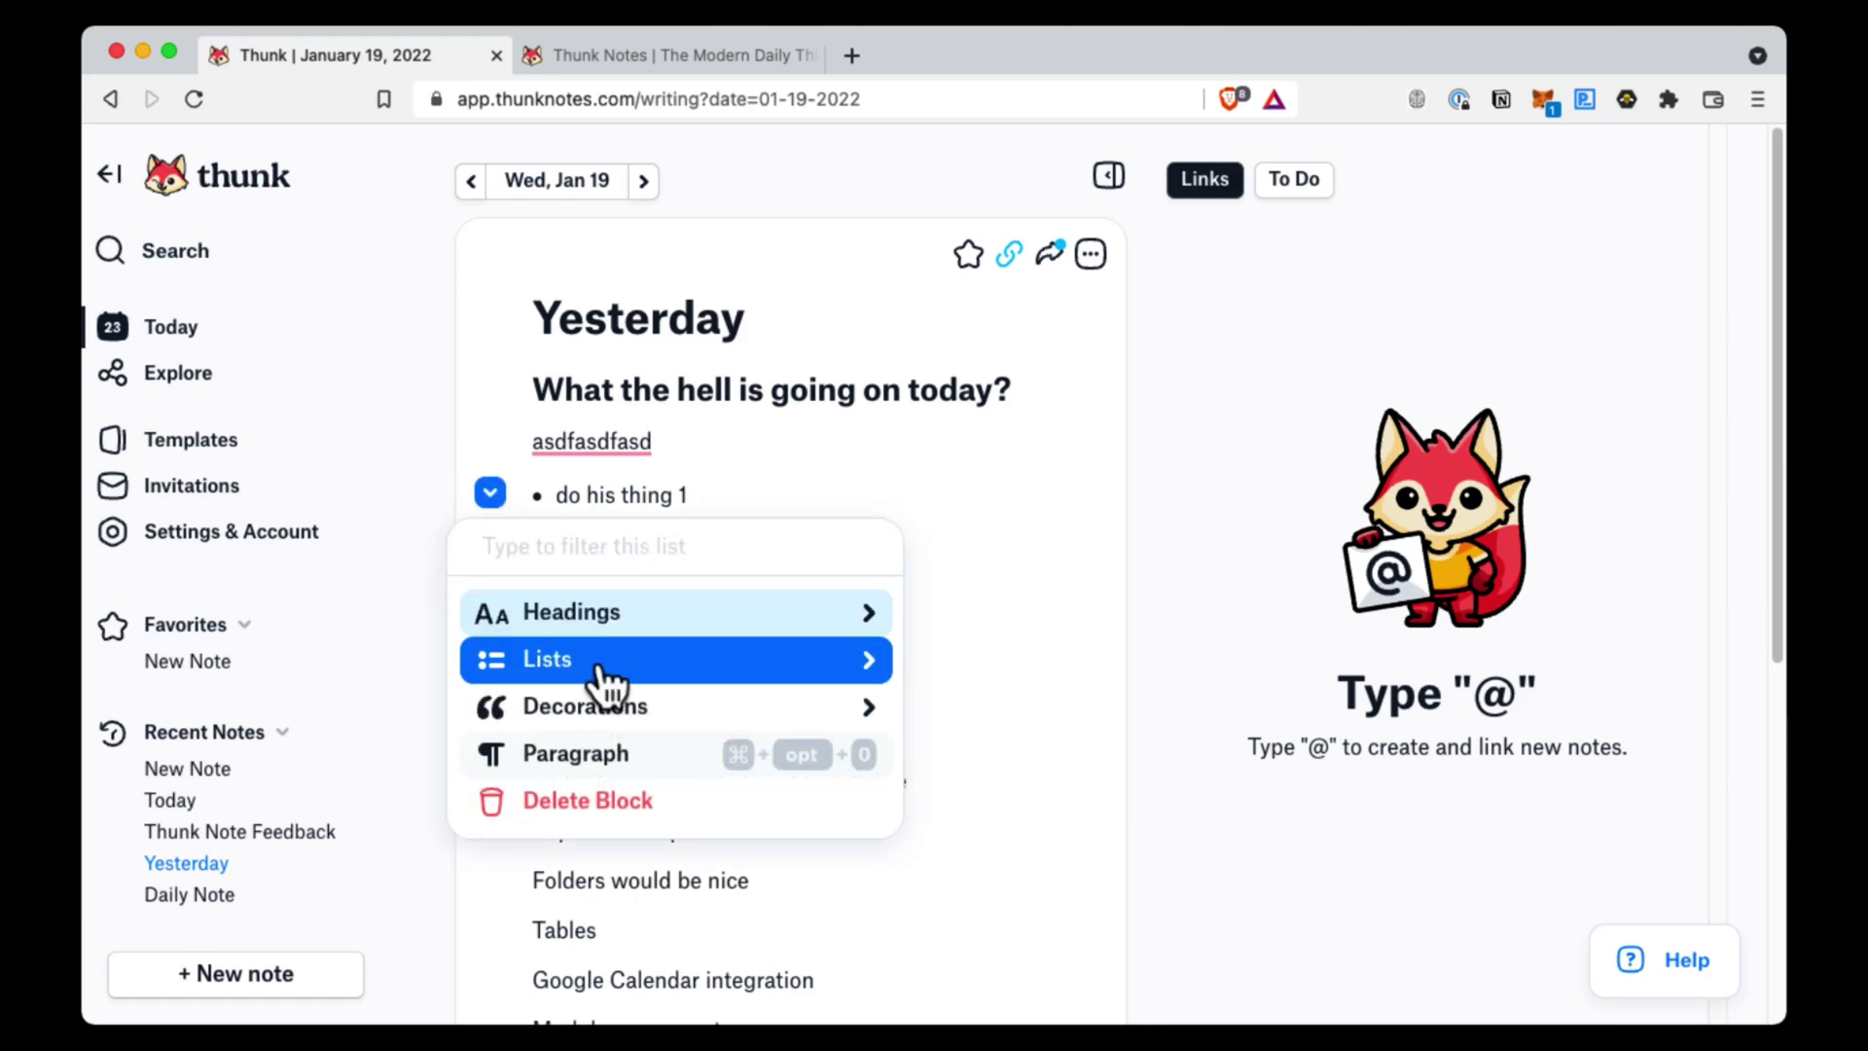
left_click(598, 660)
left_click(605, 707)
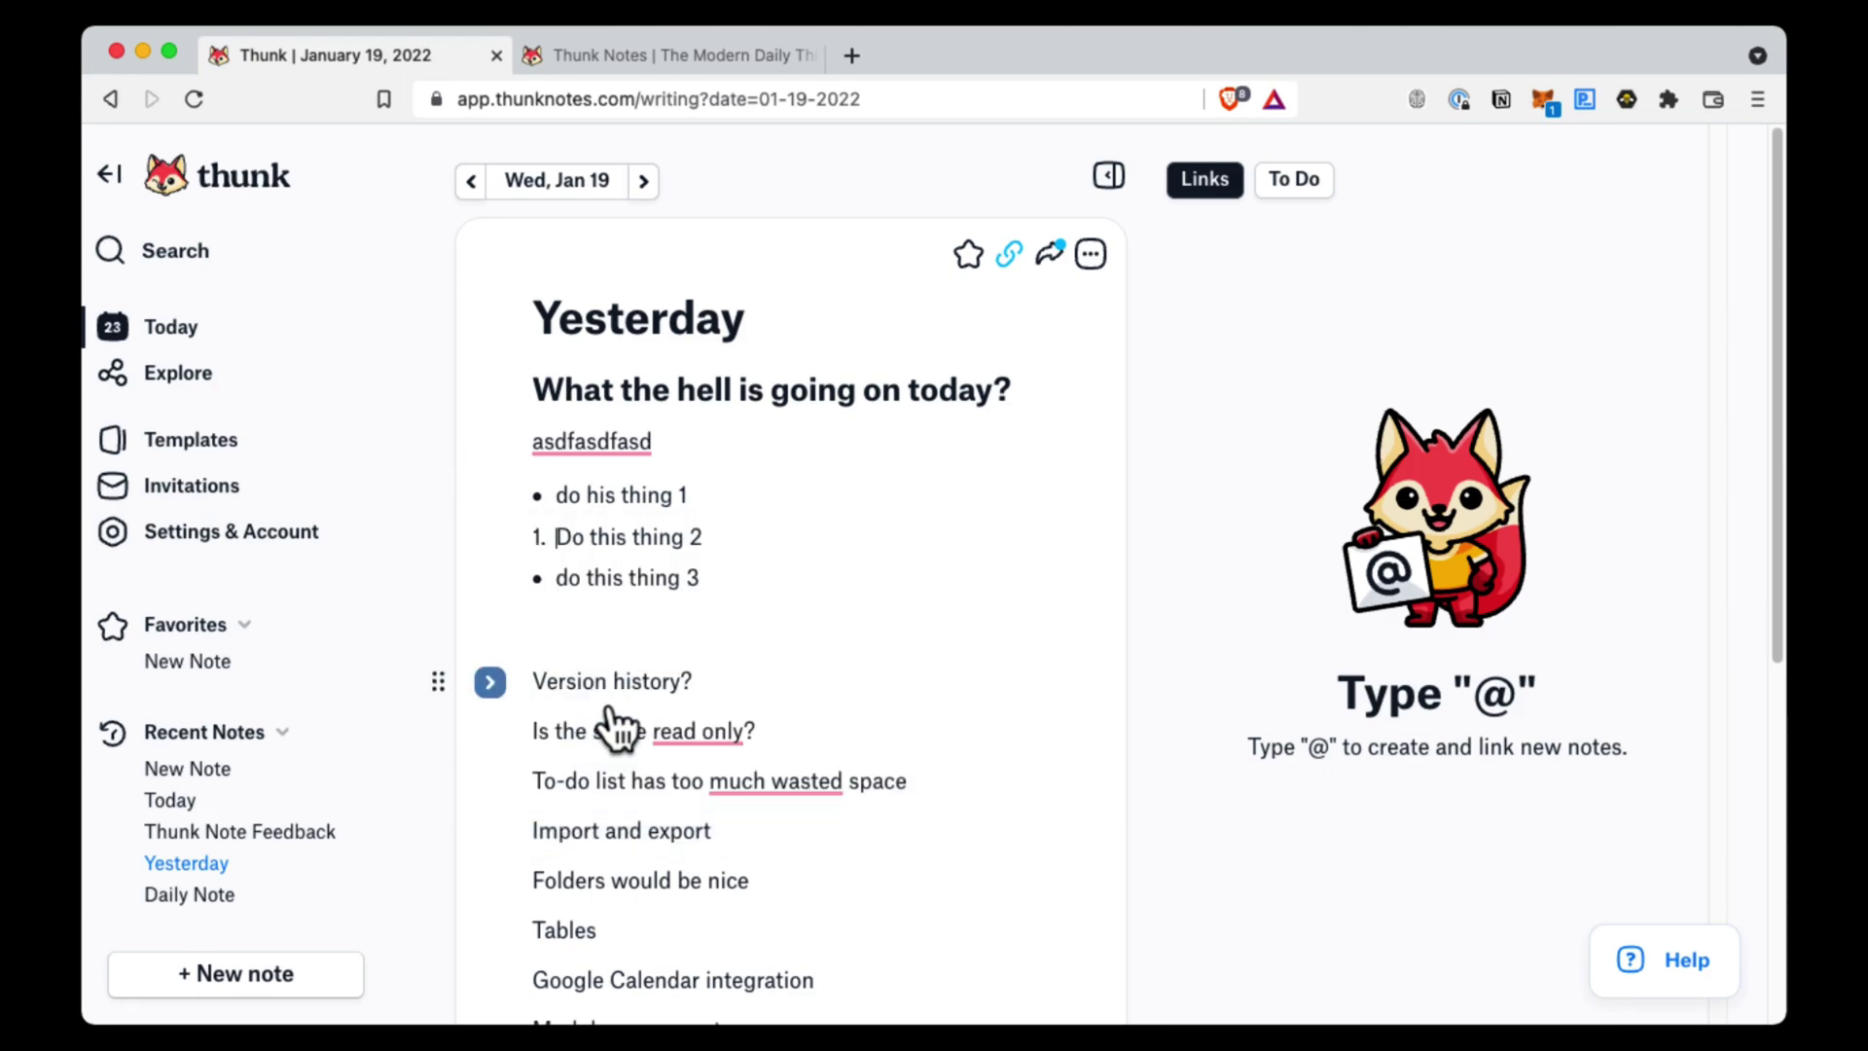
Make all three 'do this thing' items a Numbered List running 1 to 3
left_click_drag(700, 582, 509, 492)
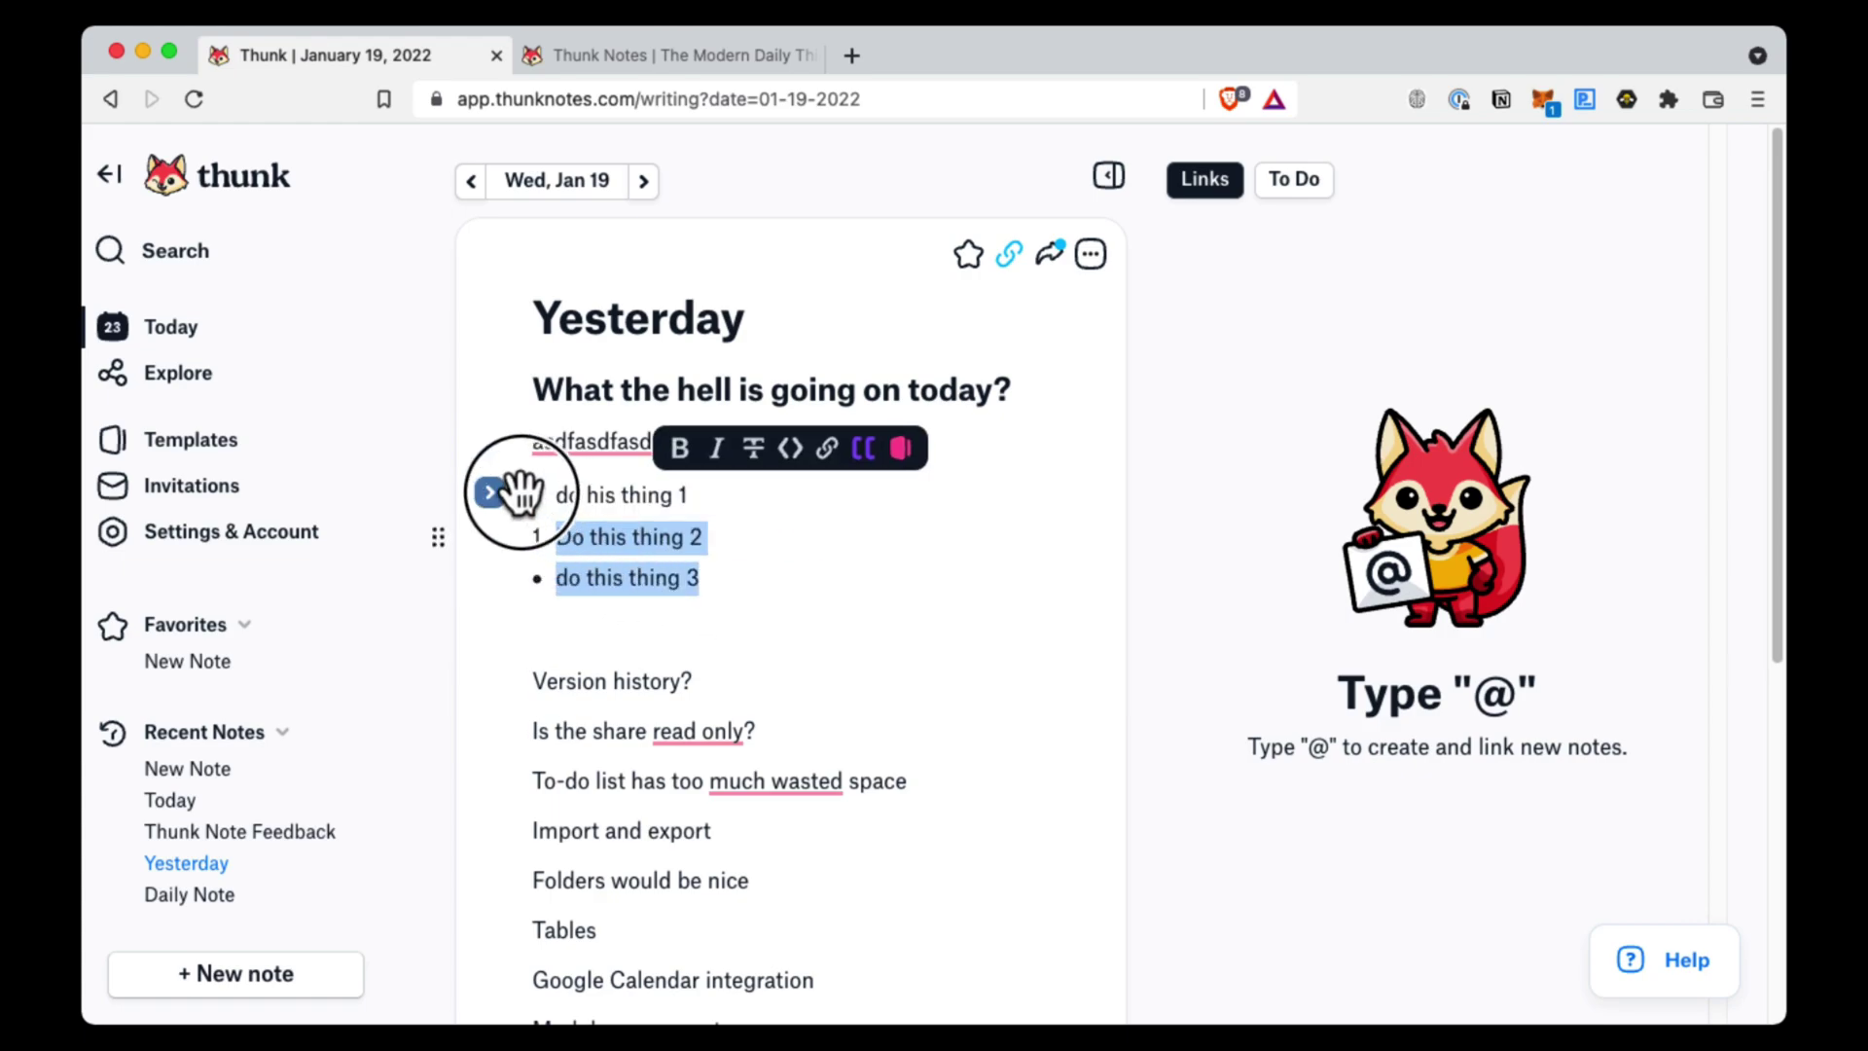
left_click_drag(705, 579, 492, 491)
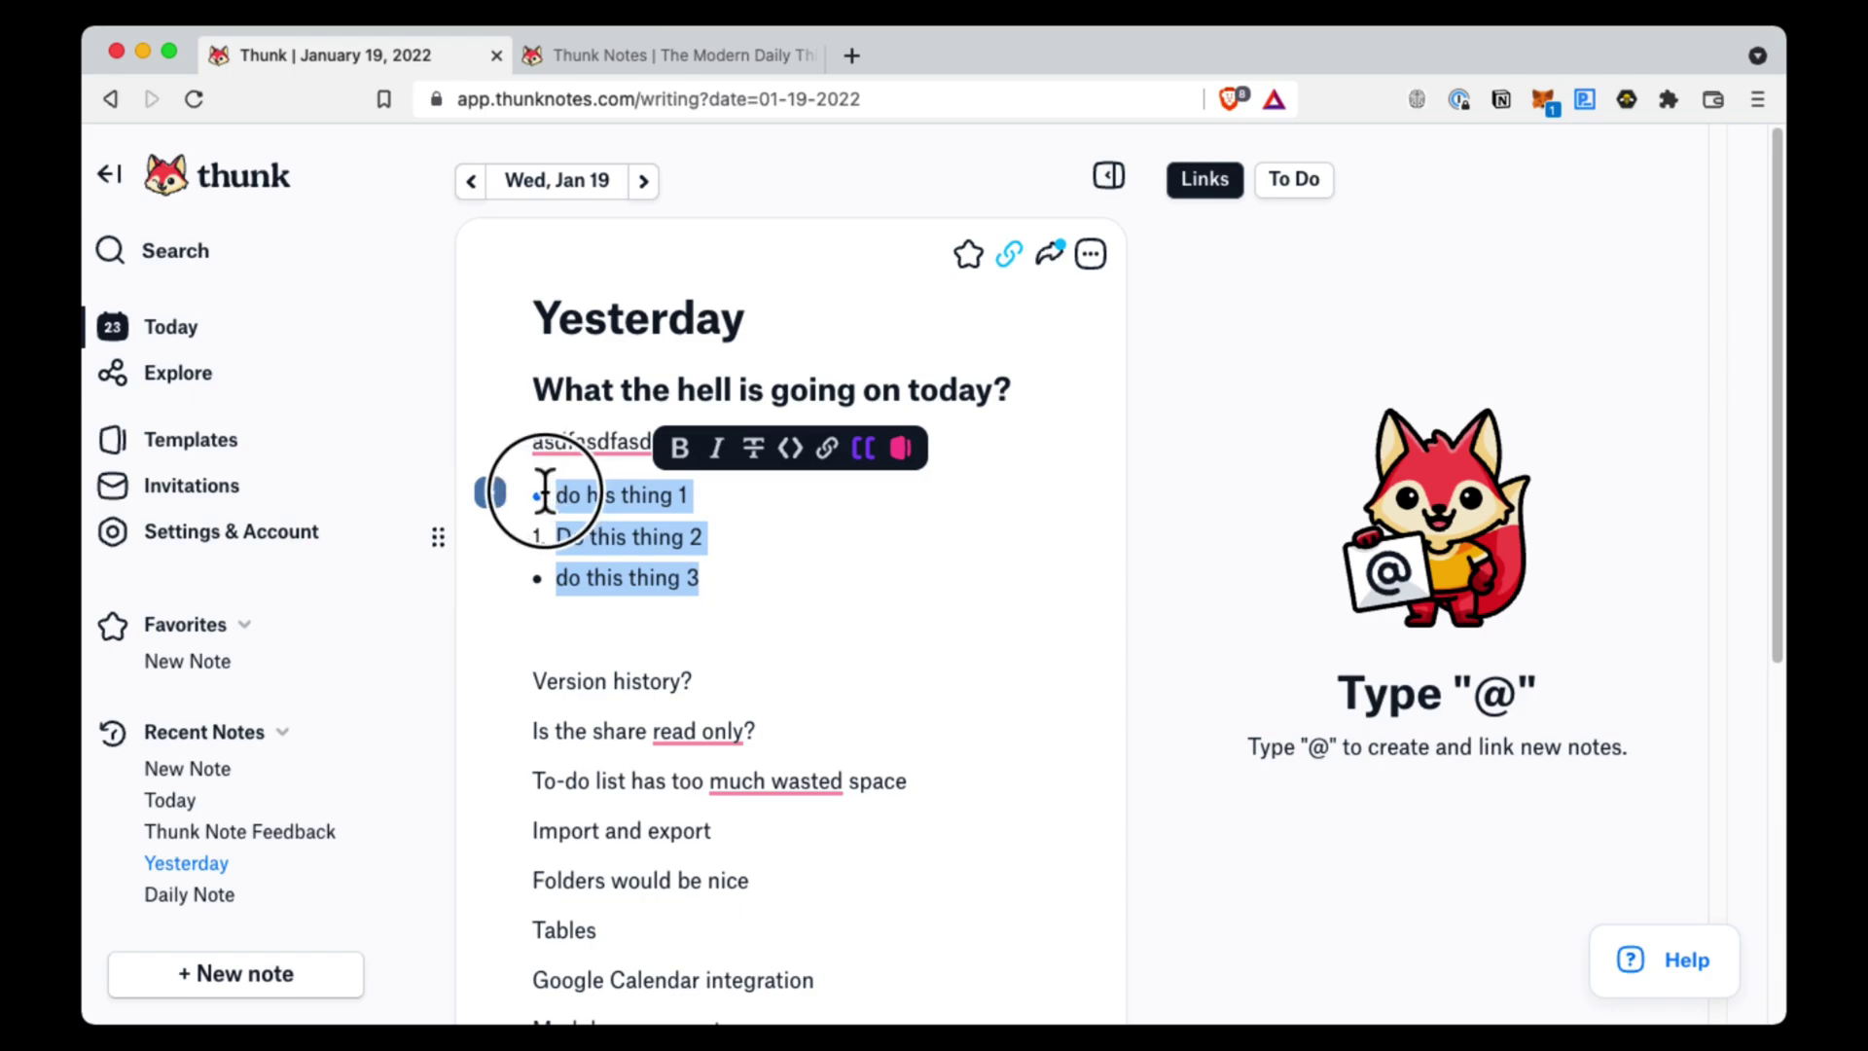
left_click(489, 492)
left_click(585, 665)
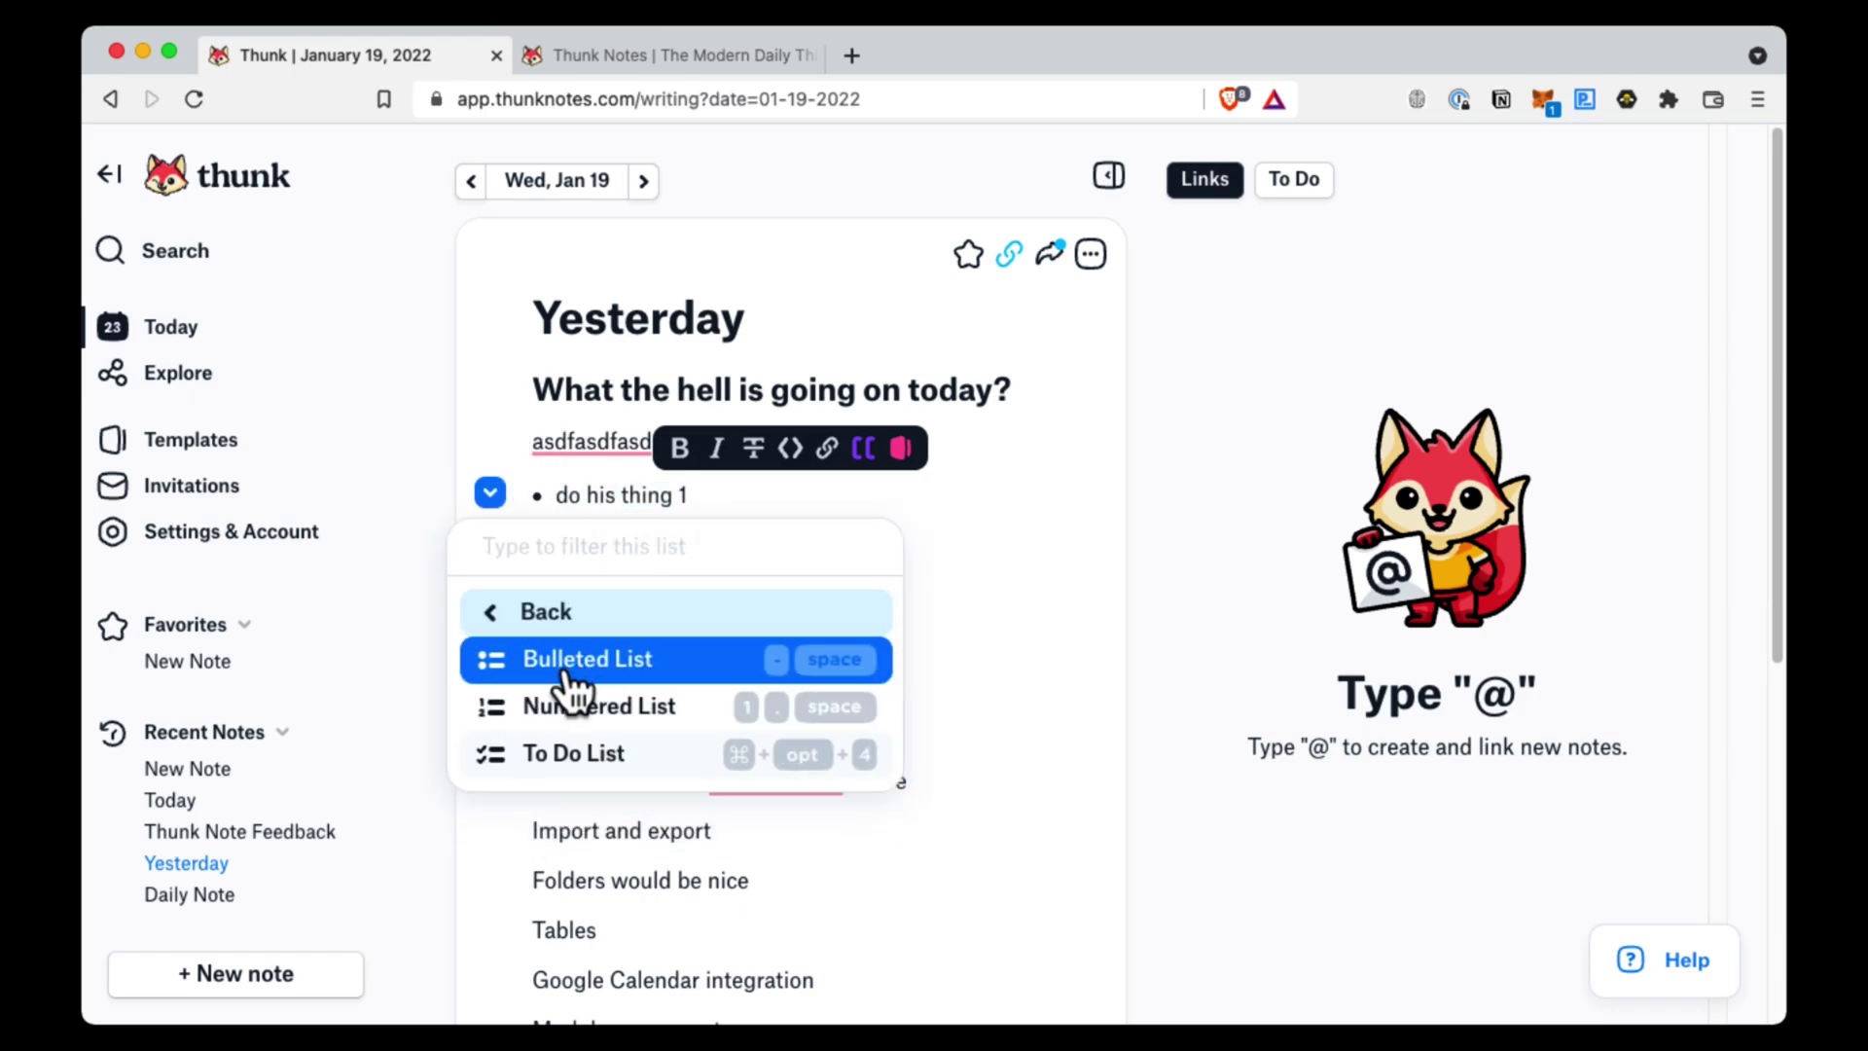
left_click(574, 720)
left_click(717, 625)
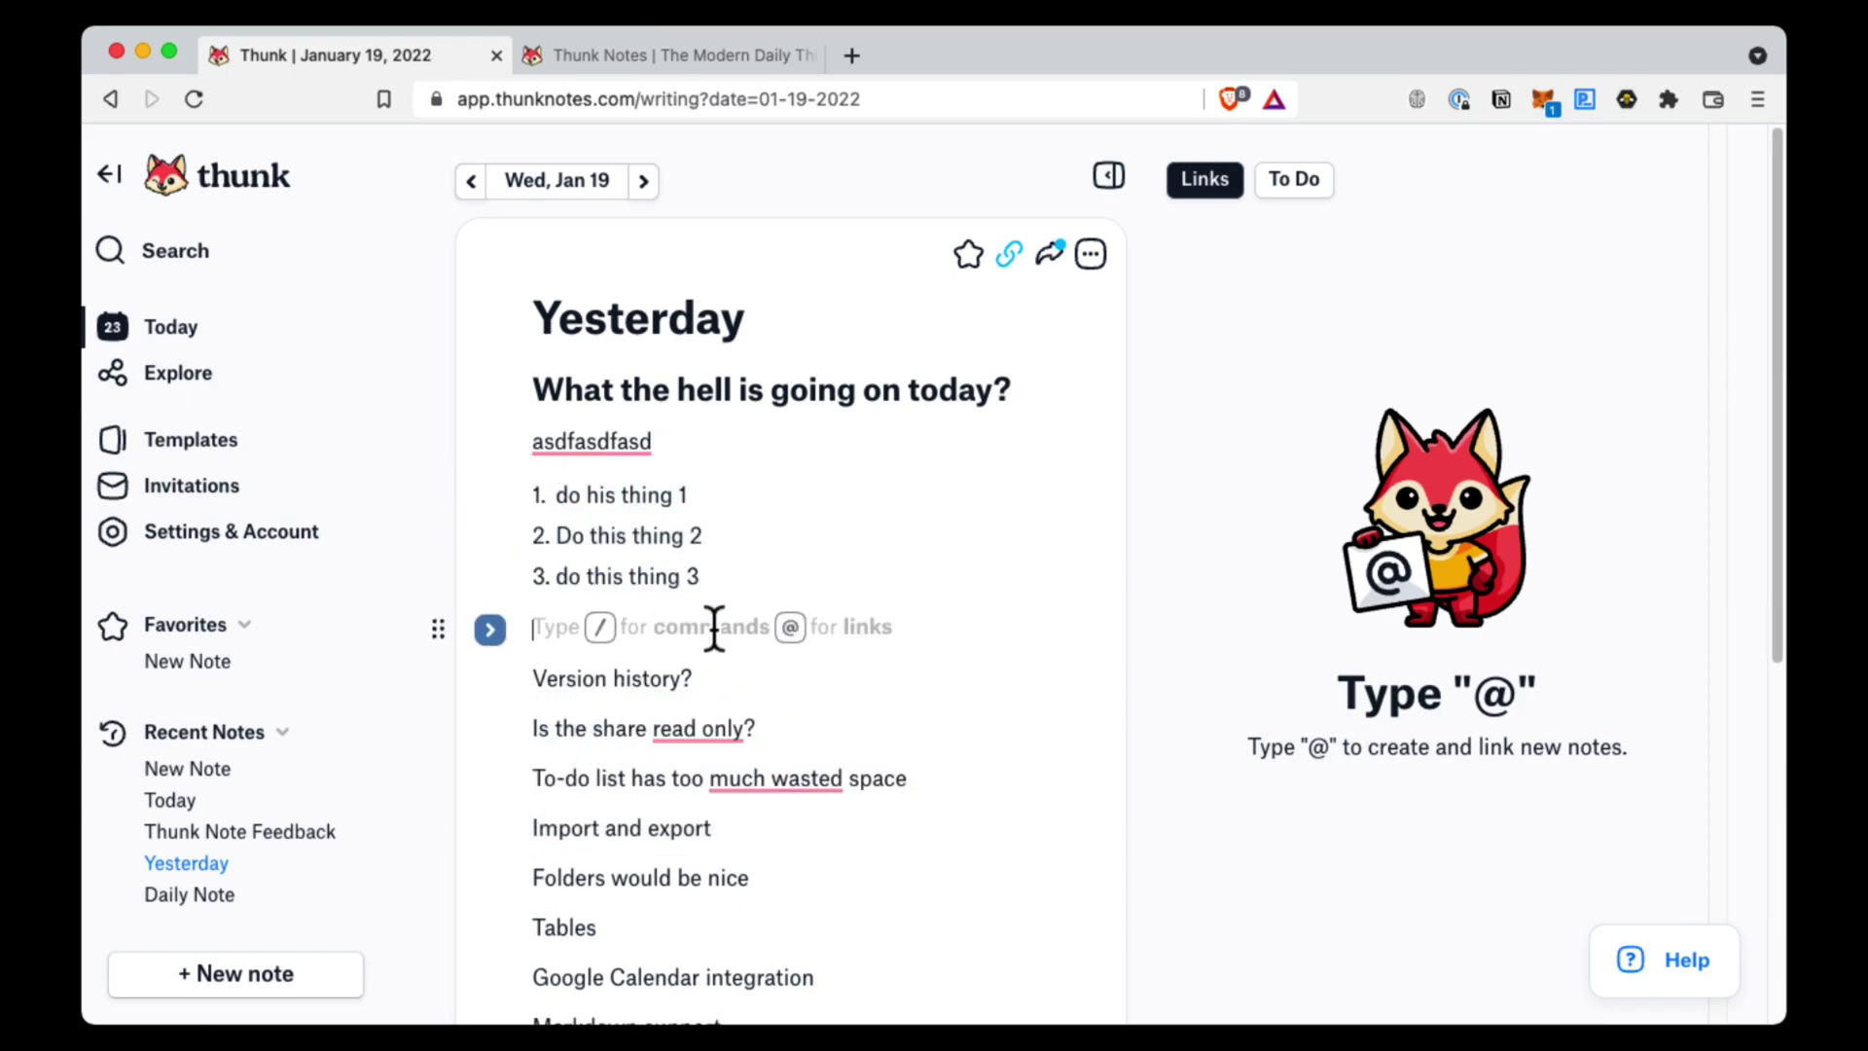
left_click(633, 535)
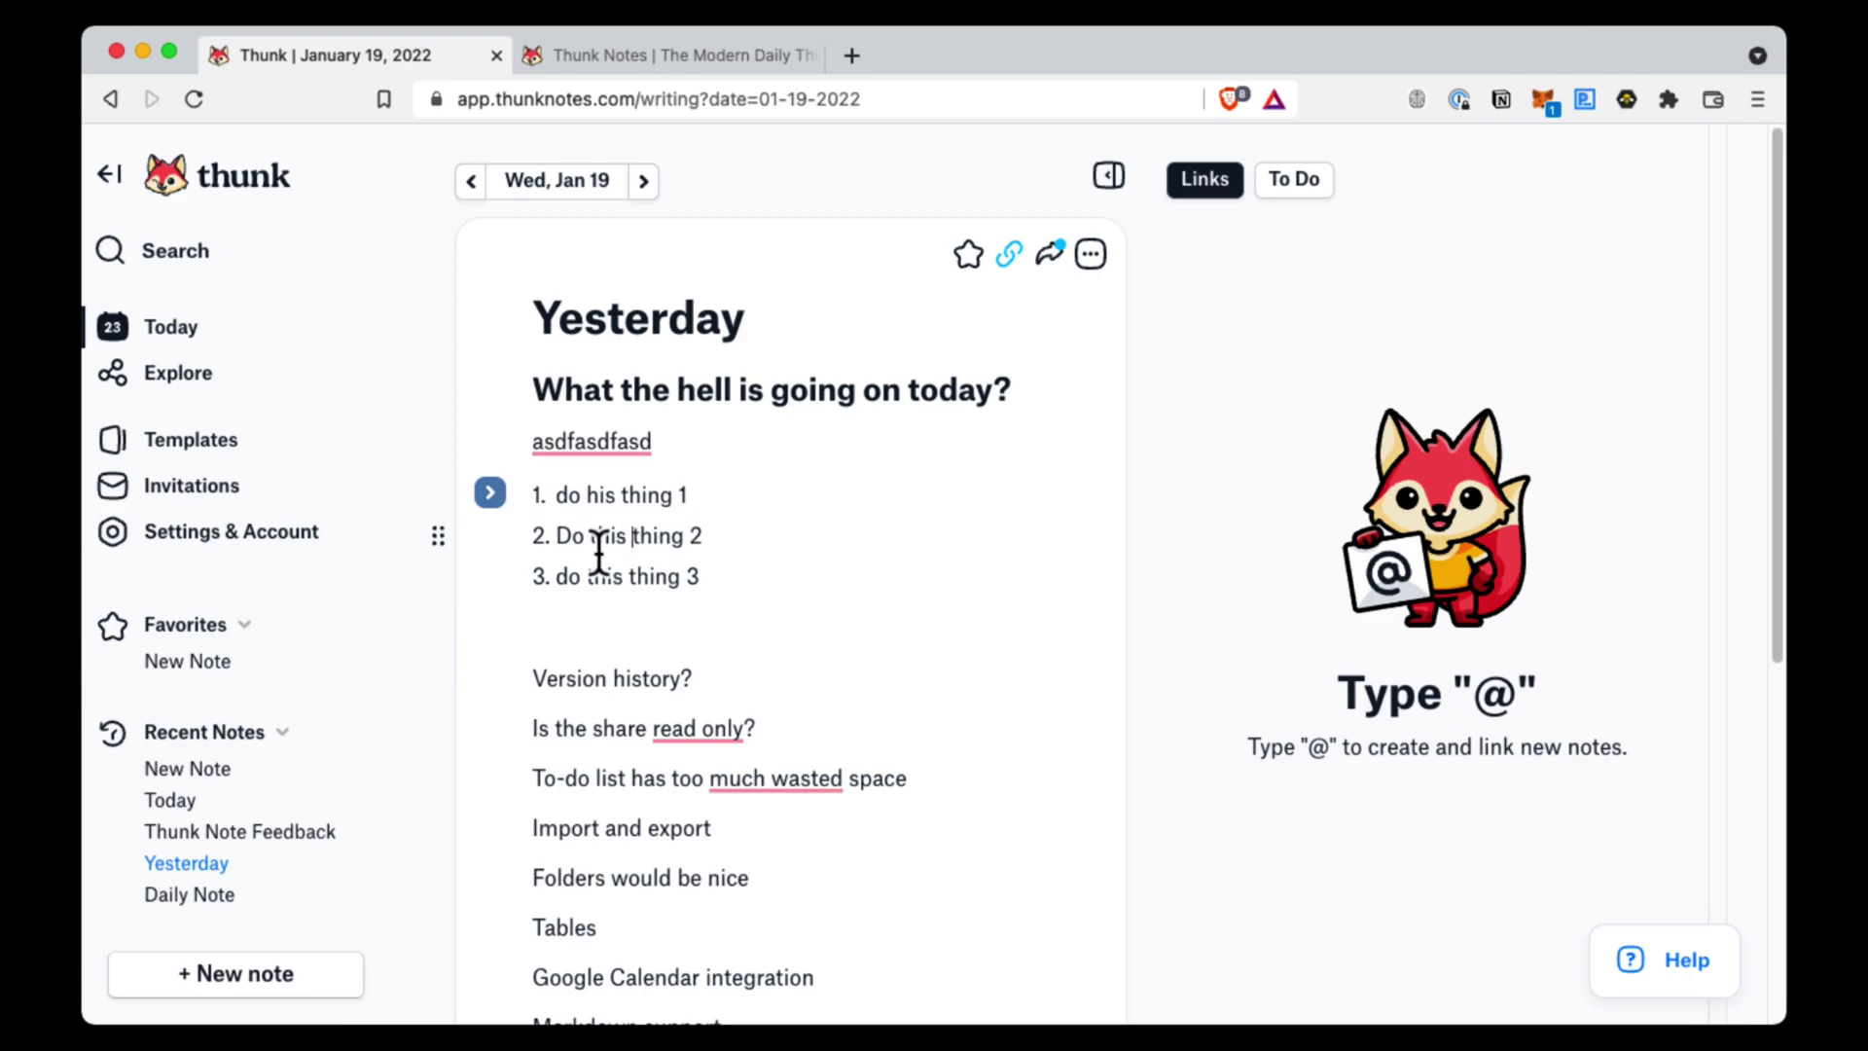
left_click(482, 494)
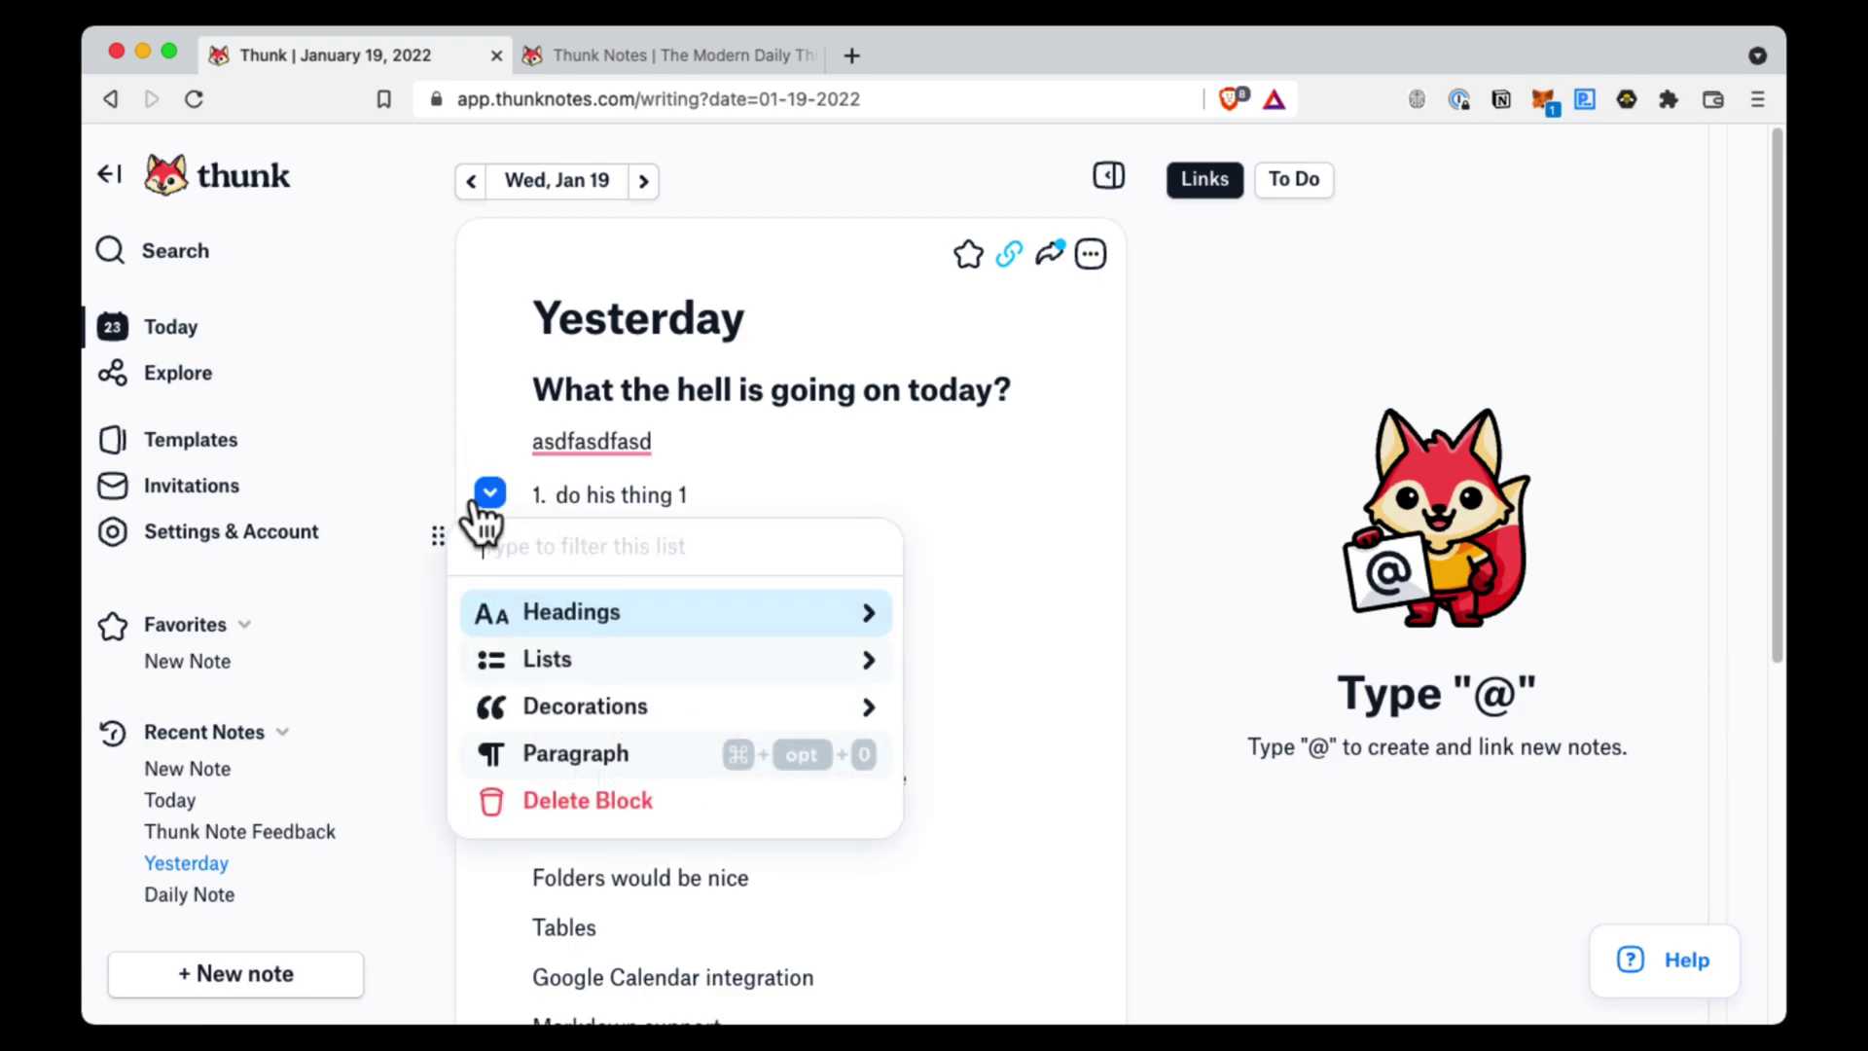
Drag the numbered list above the asdfasdfasd line, directly under the heading
left_click(541, 516)
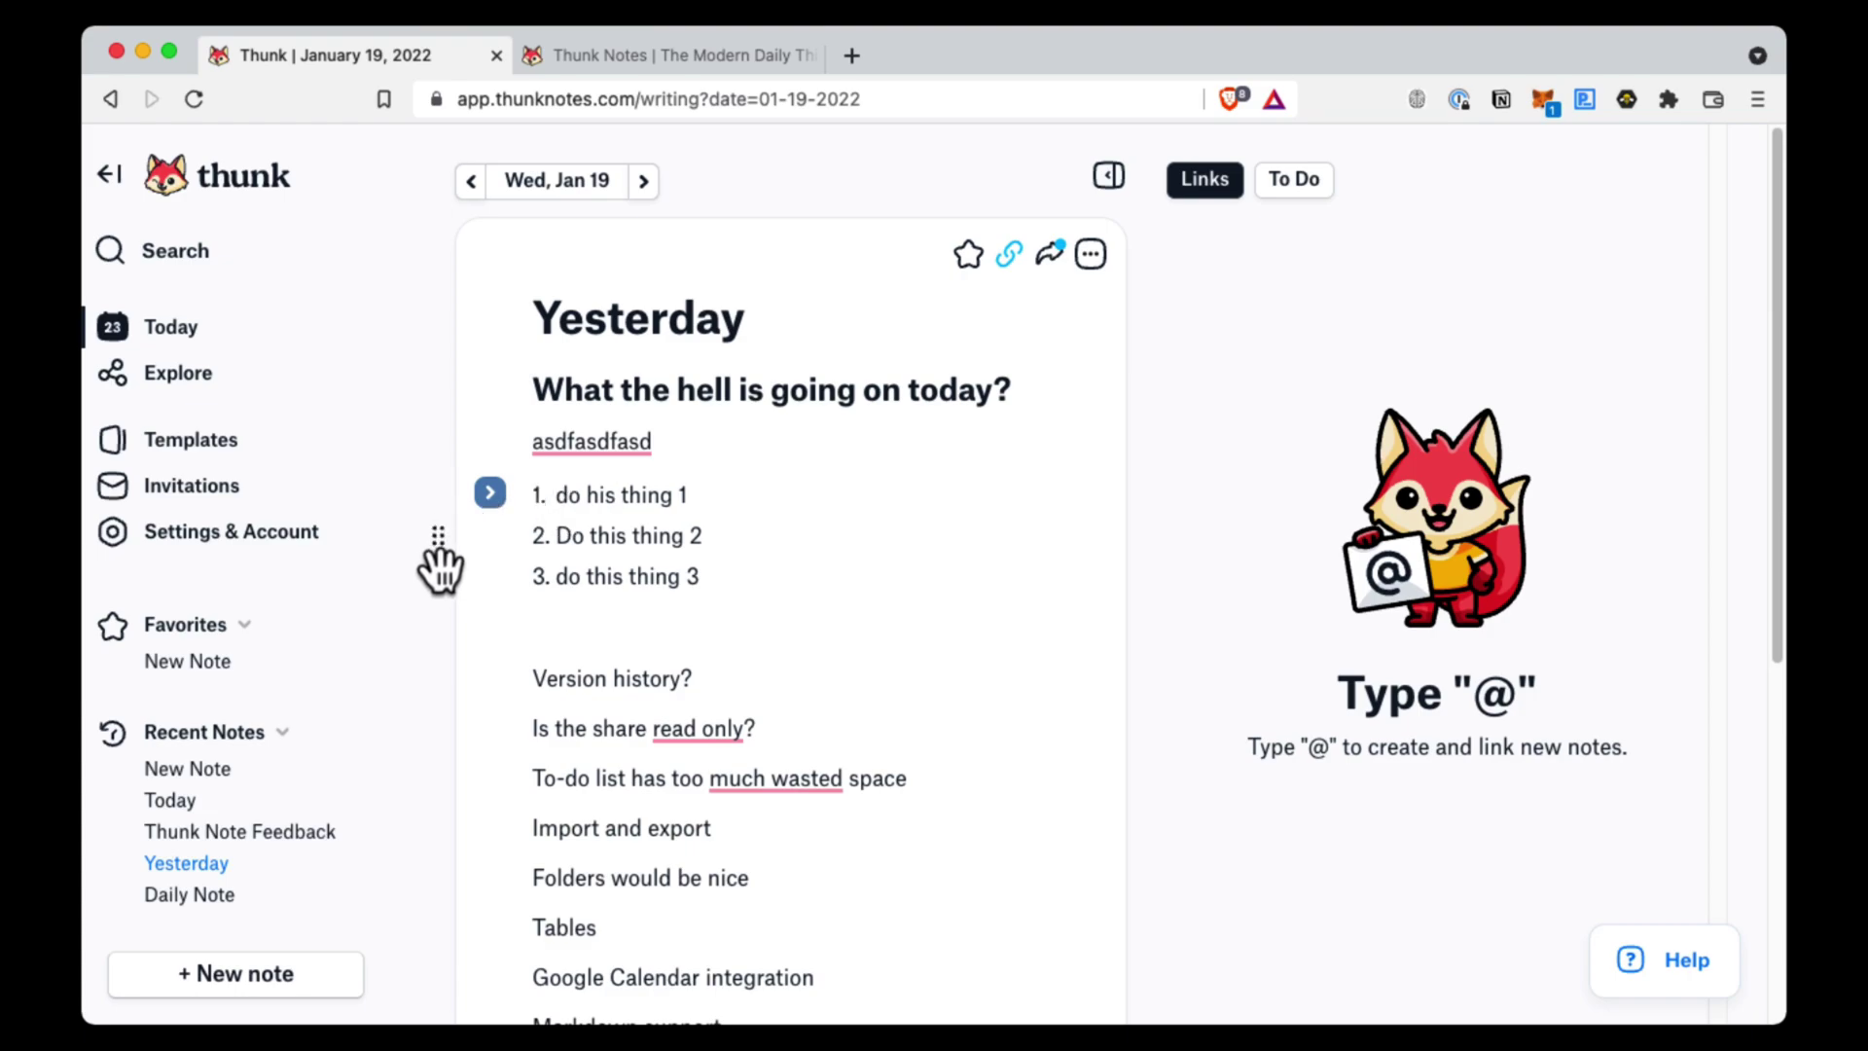
left_click_drag(437, 535, 445, 434)
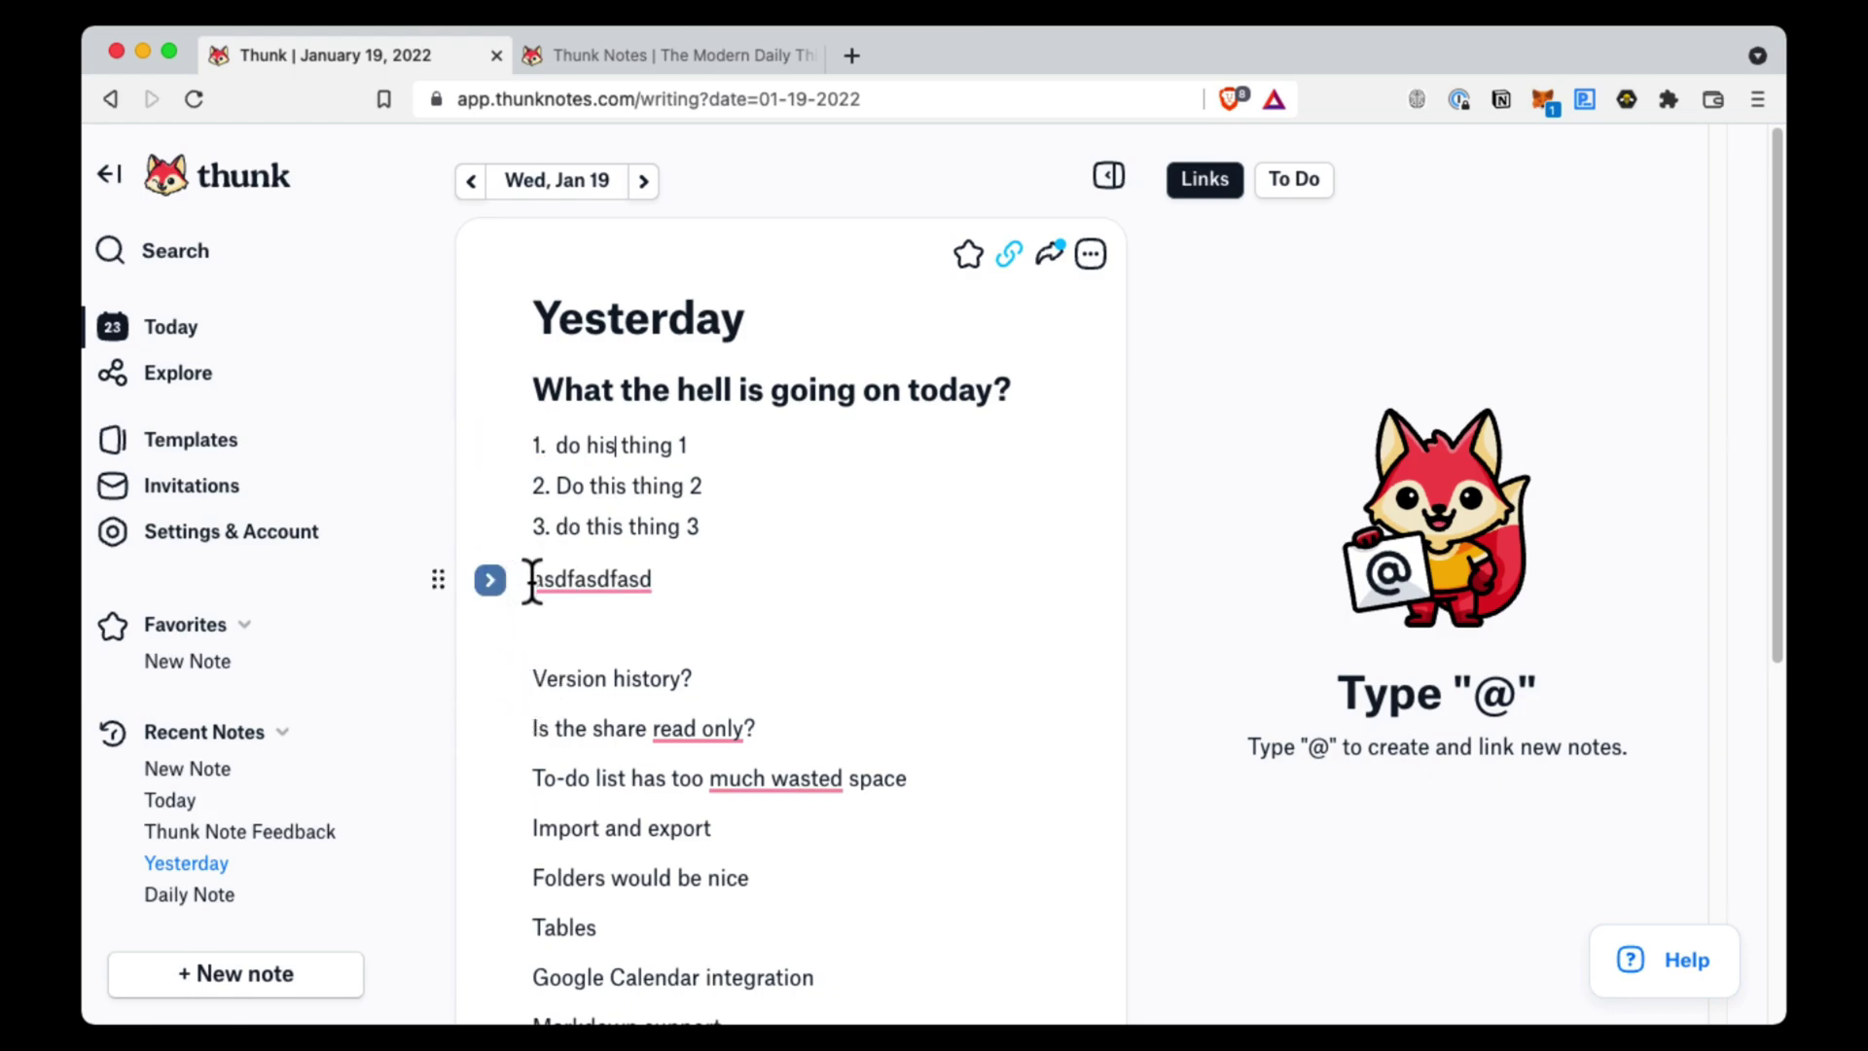
left_click(702, 530)
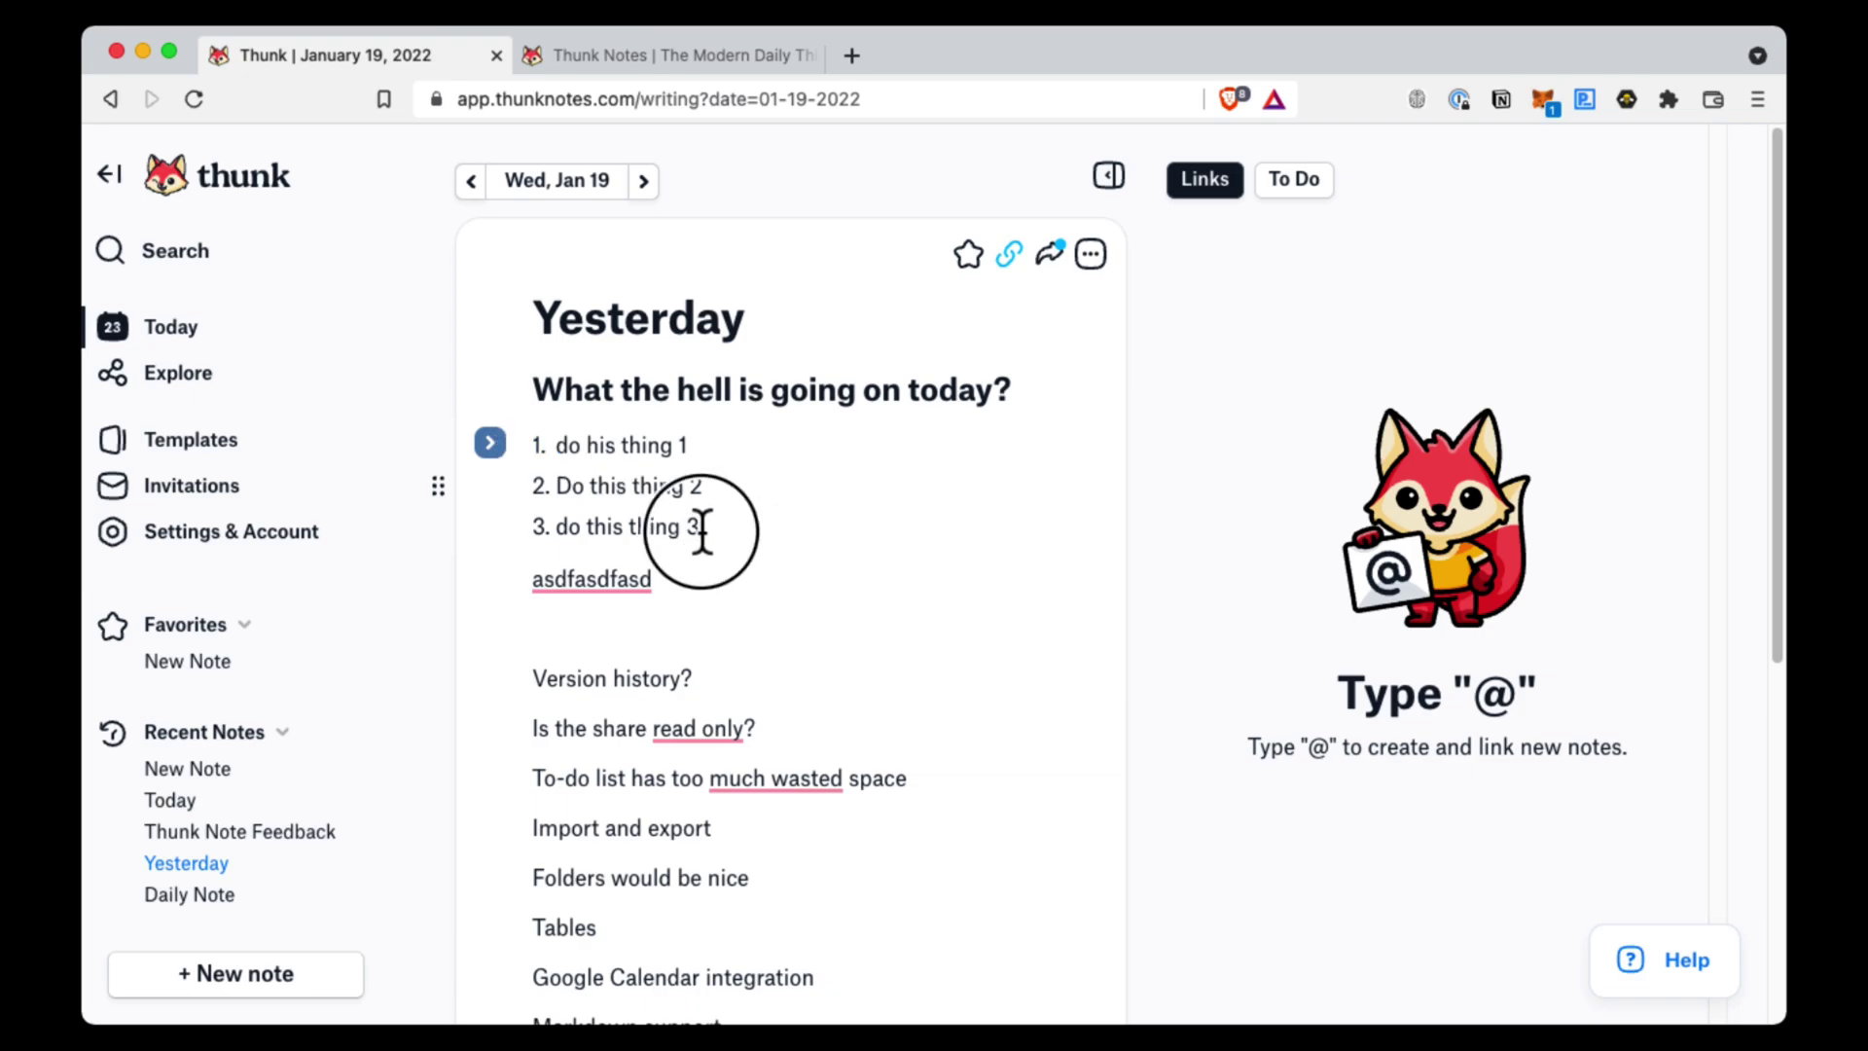
left_click_drag(703, 530, 534, 433)
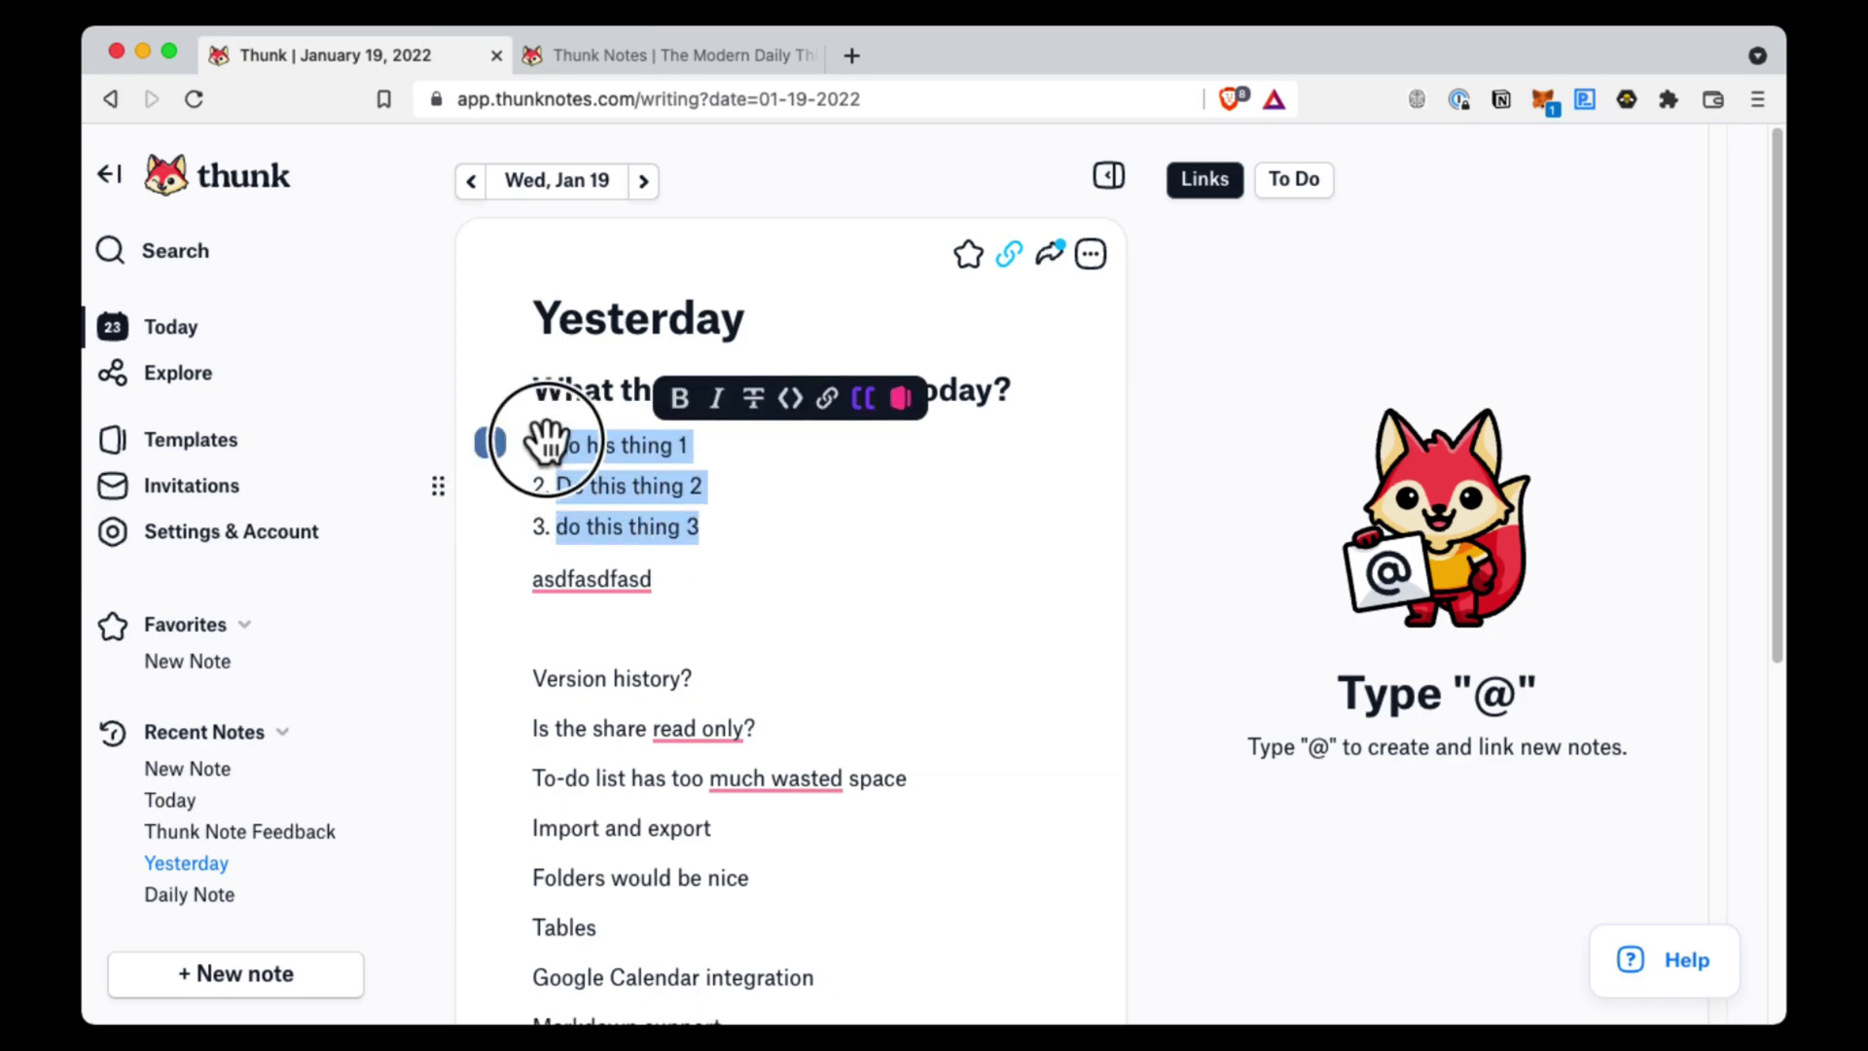
left_click(491, 445)
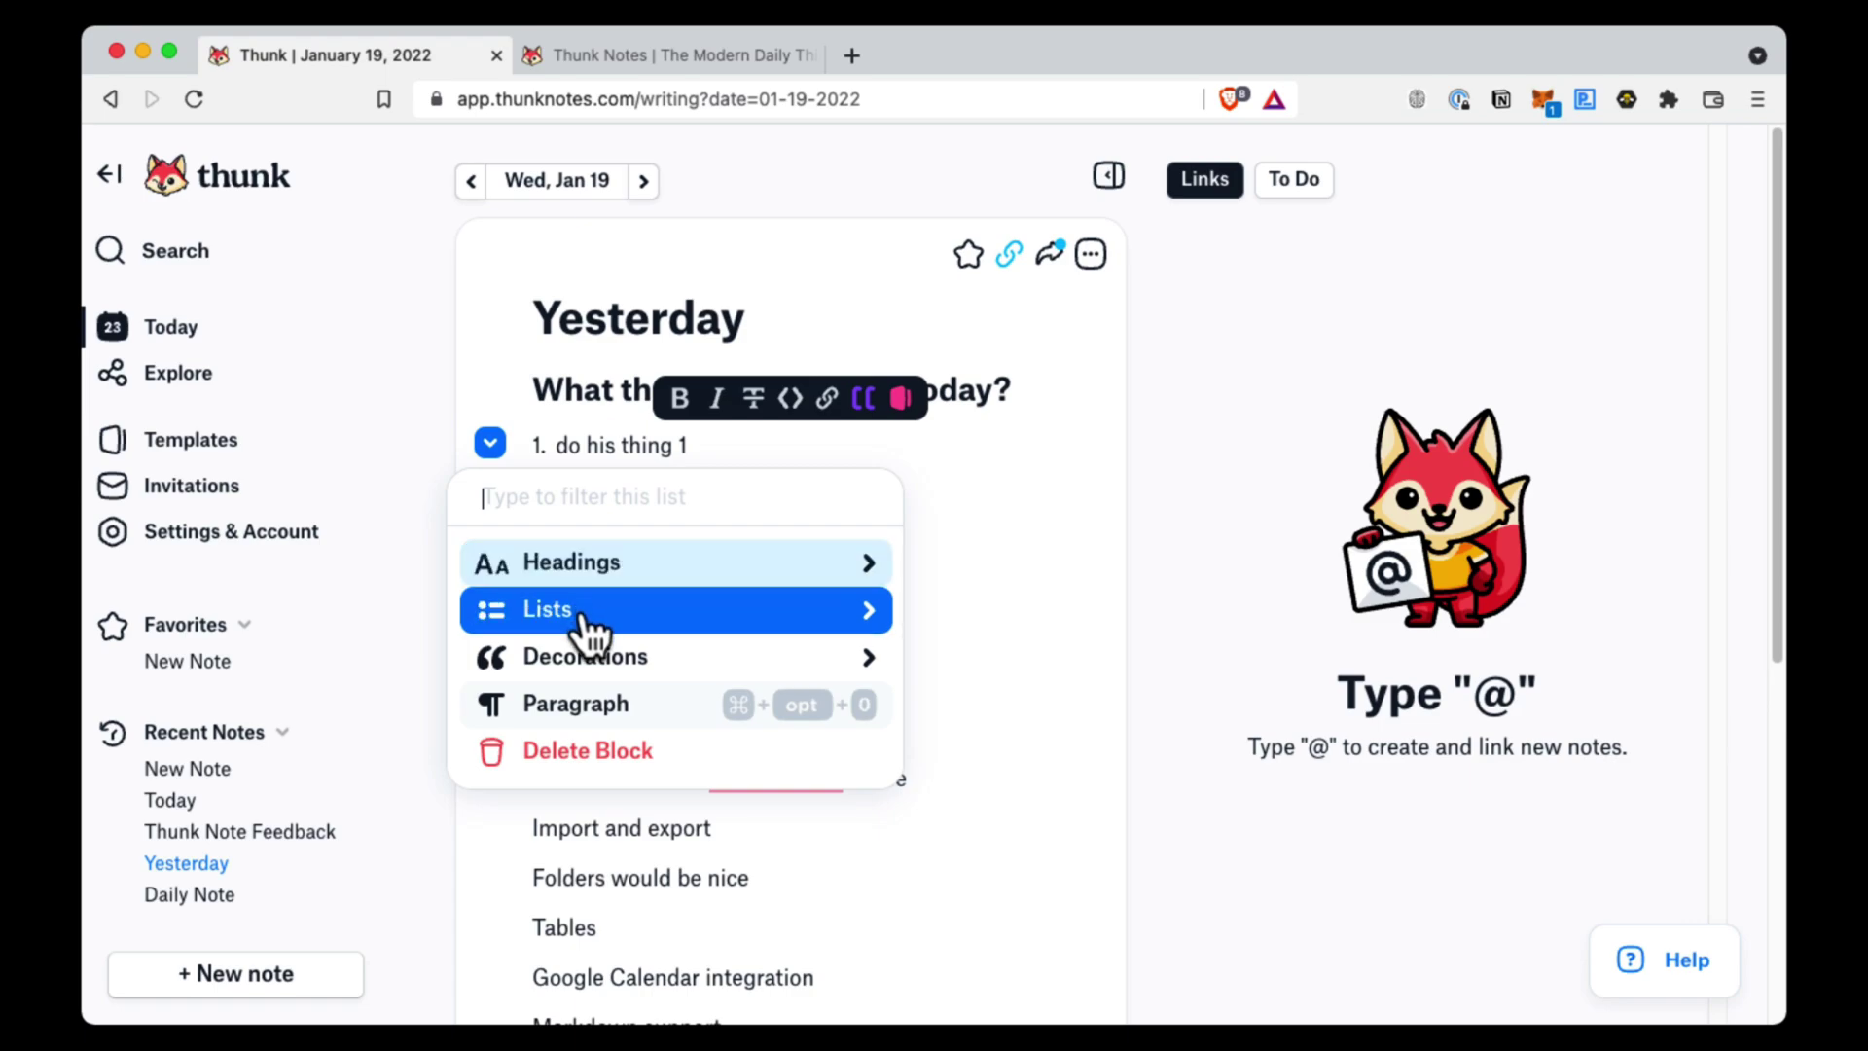
left_click(530, 428)
Set the asdfasdfasd line as a quote block using Decorations > Quote
left_click_drag(664, 584, 534, 581)
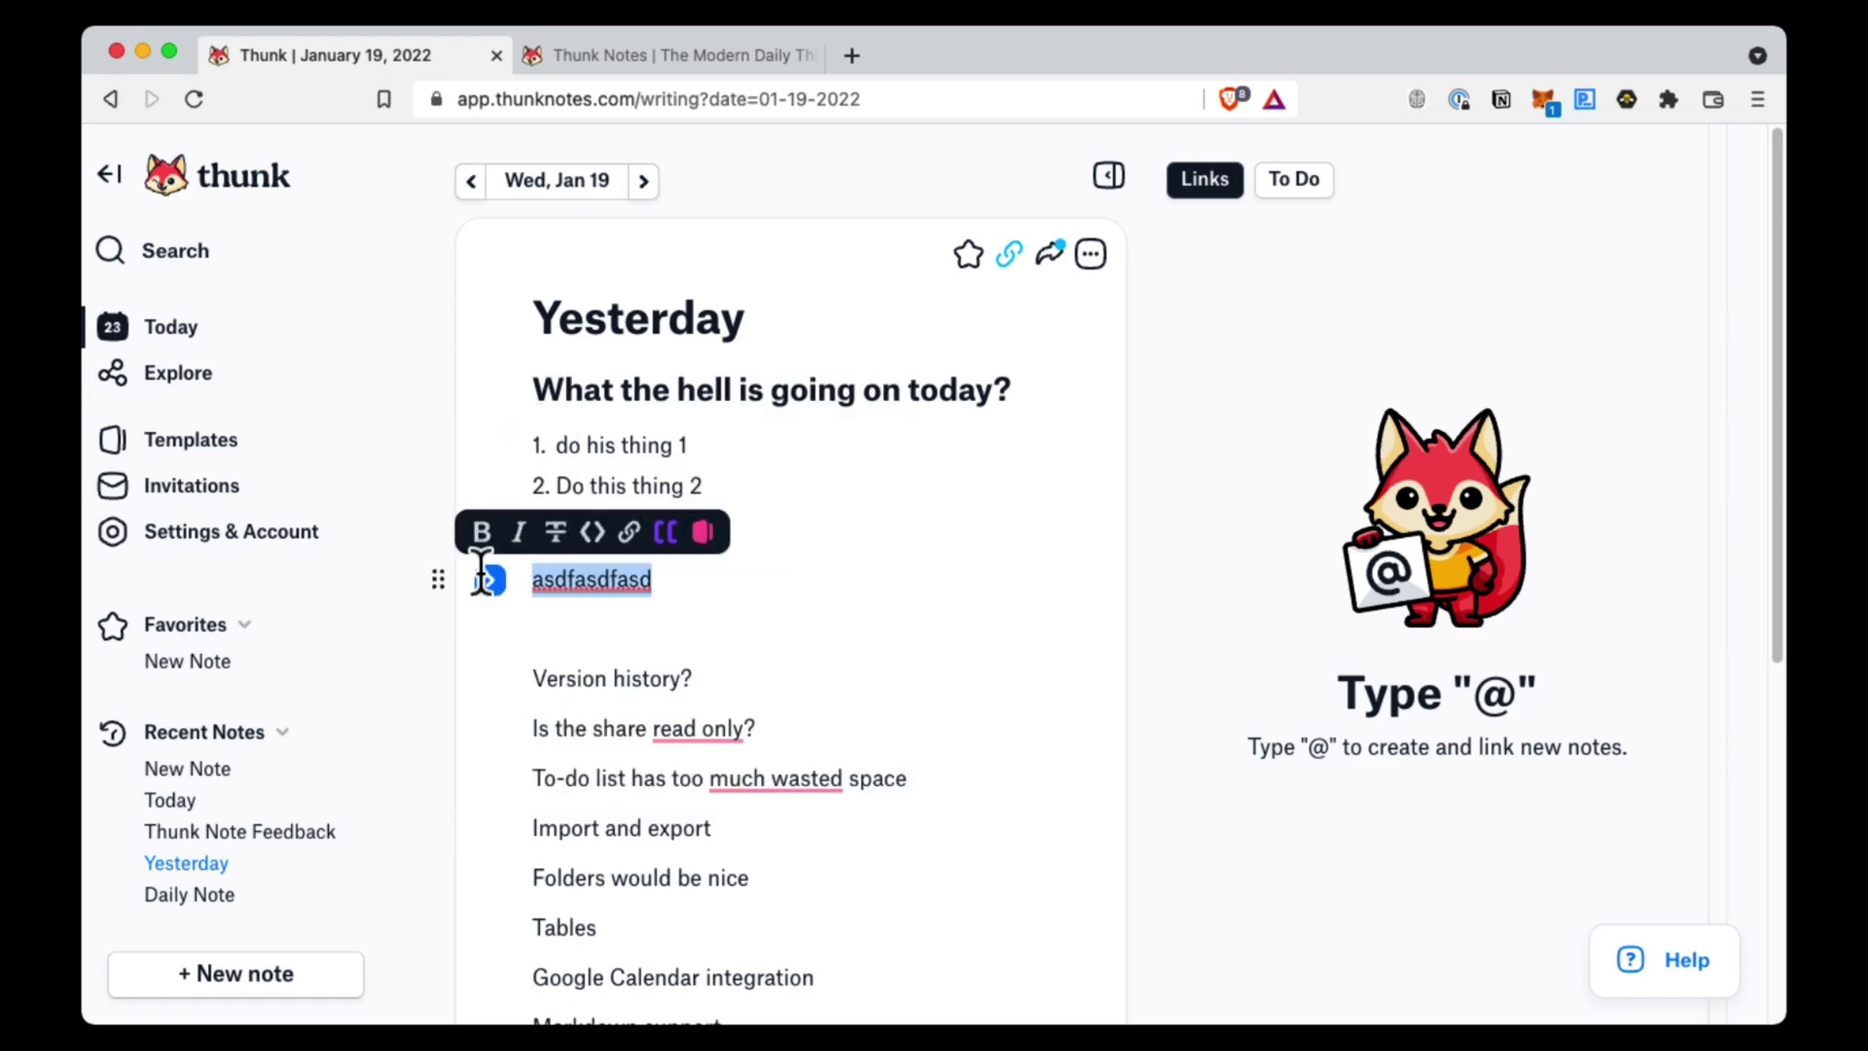
left_click(491, 580)
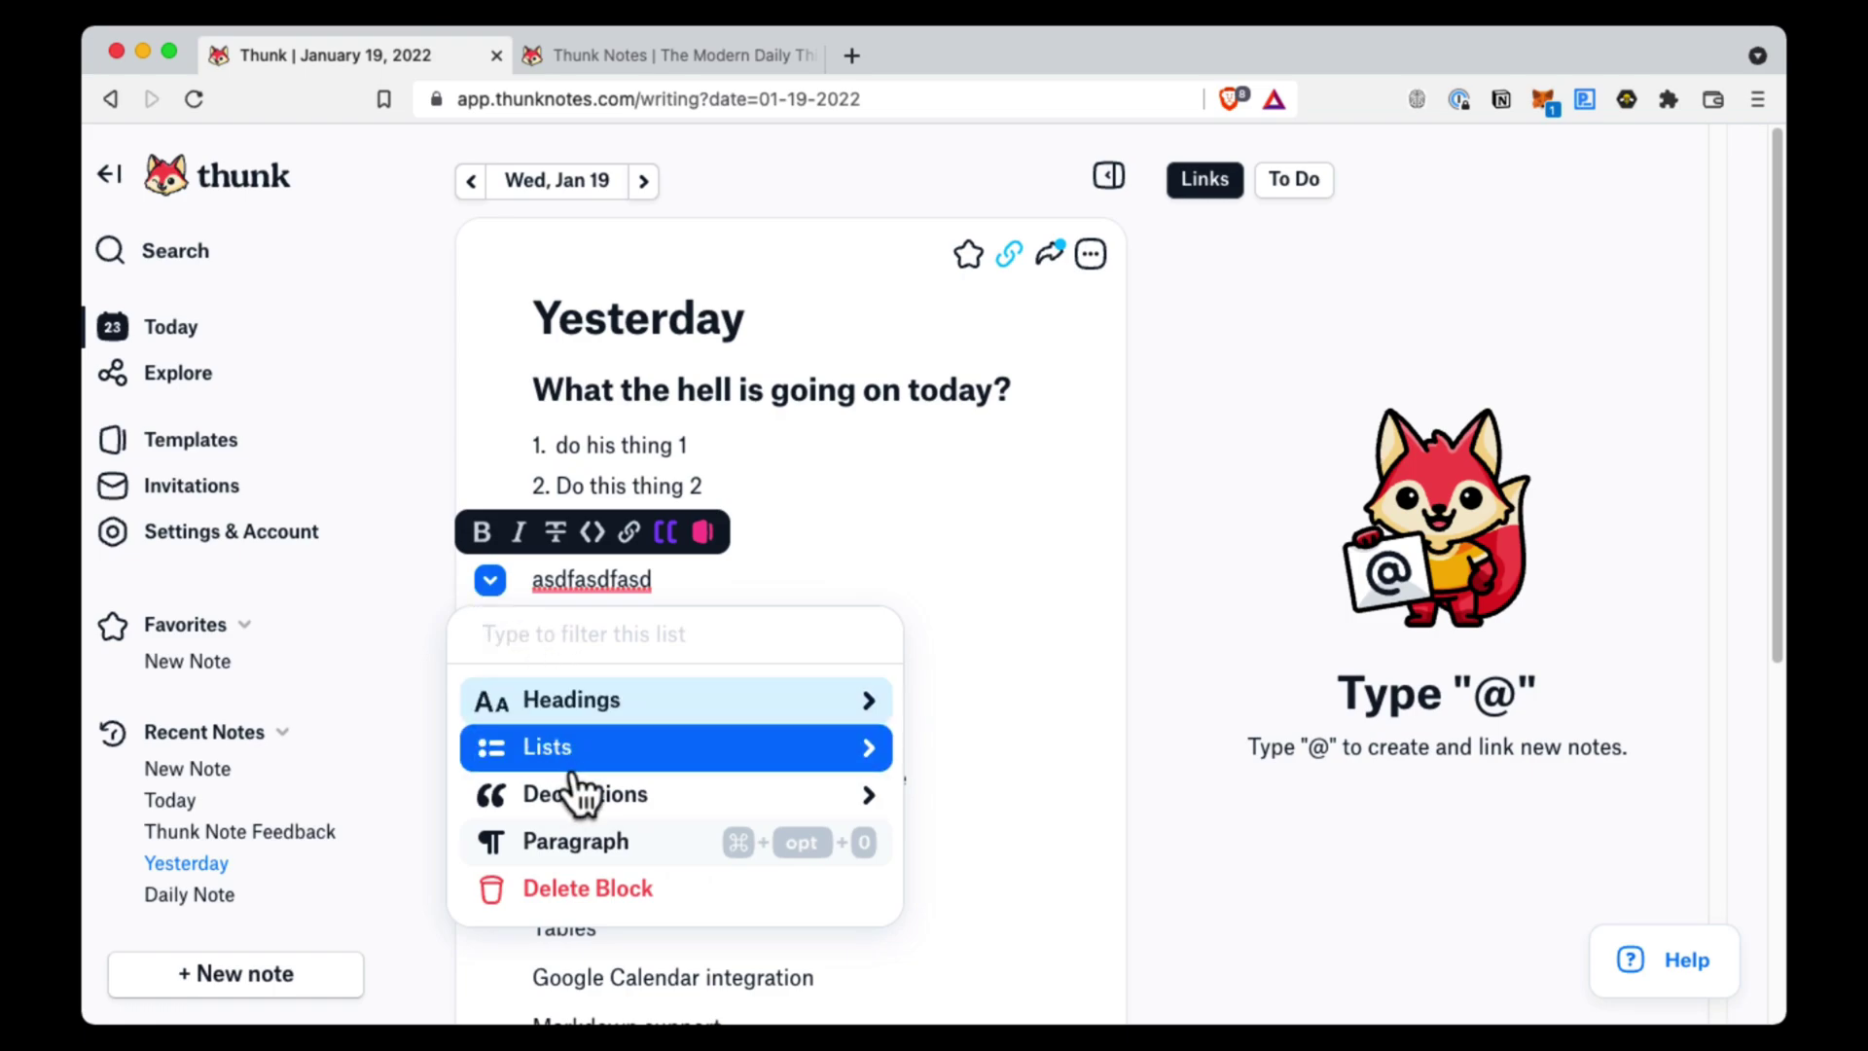
left_click(570, 792)
left_click(567, 754)
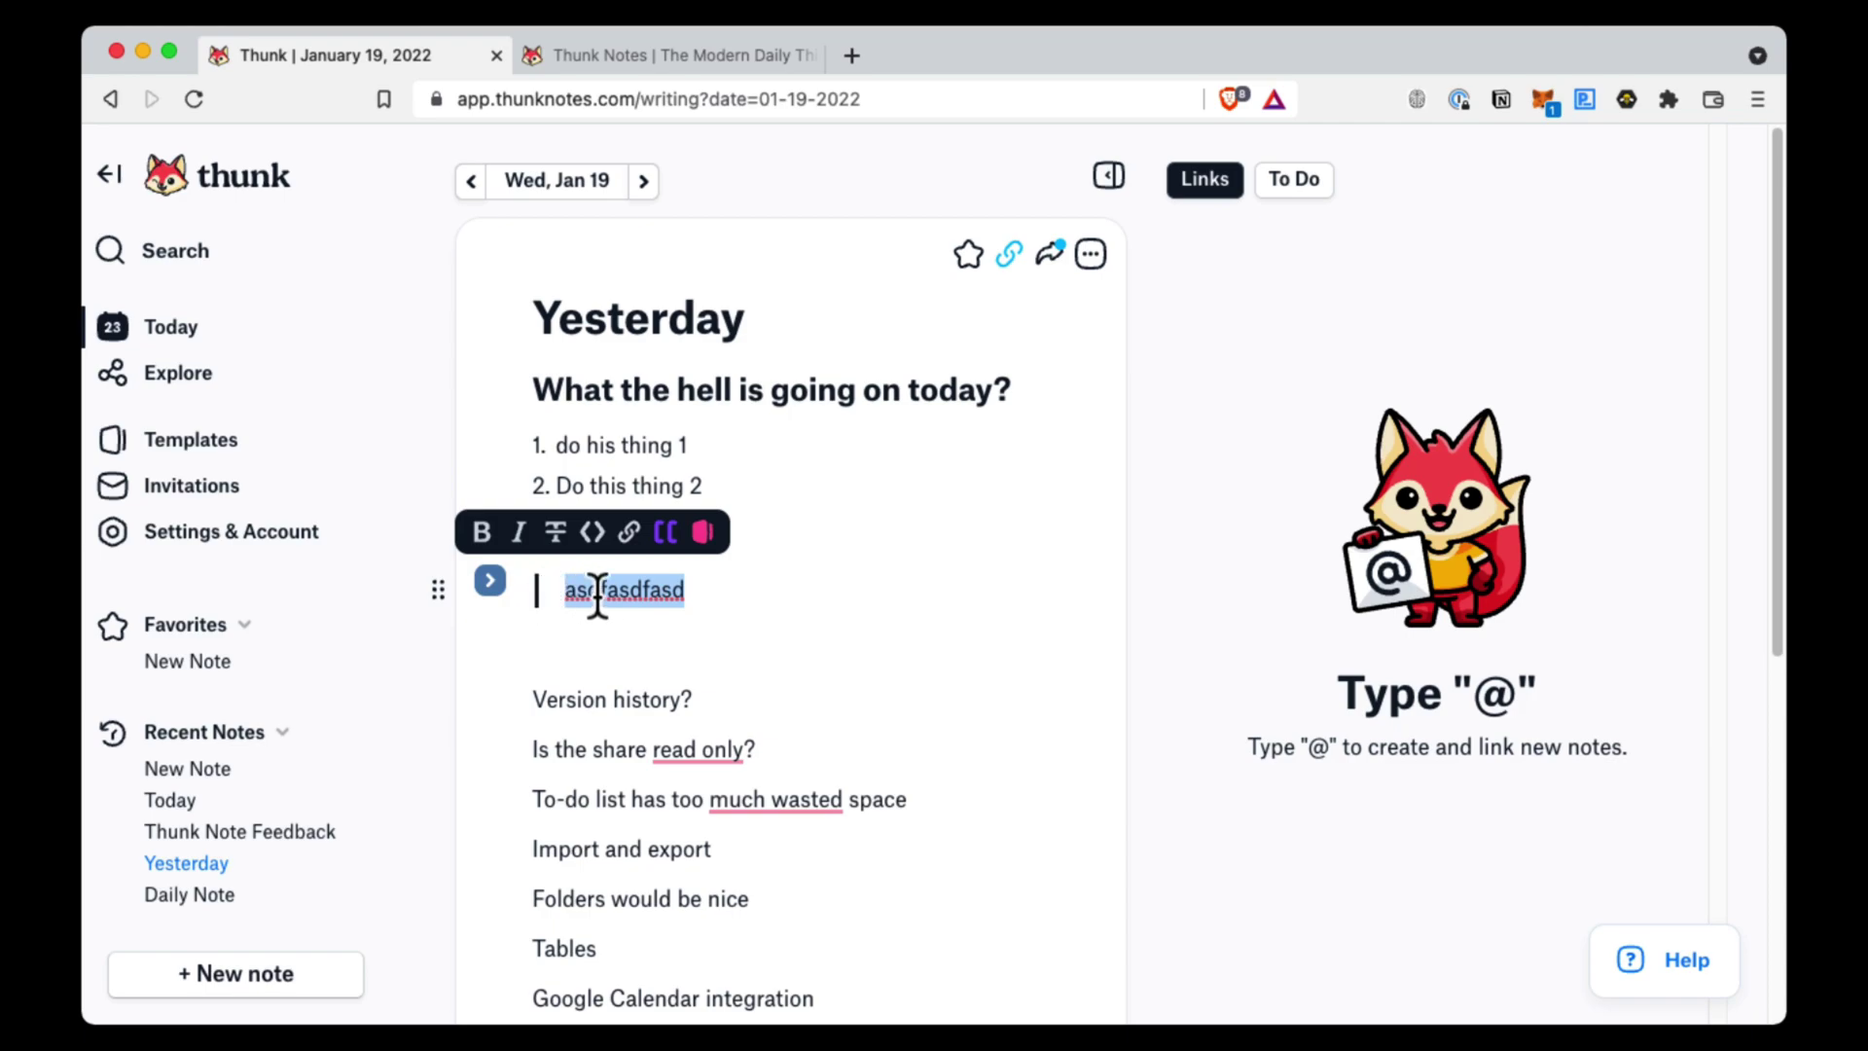
left_click(490, 582)
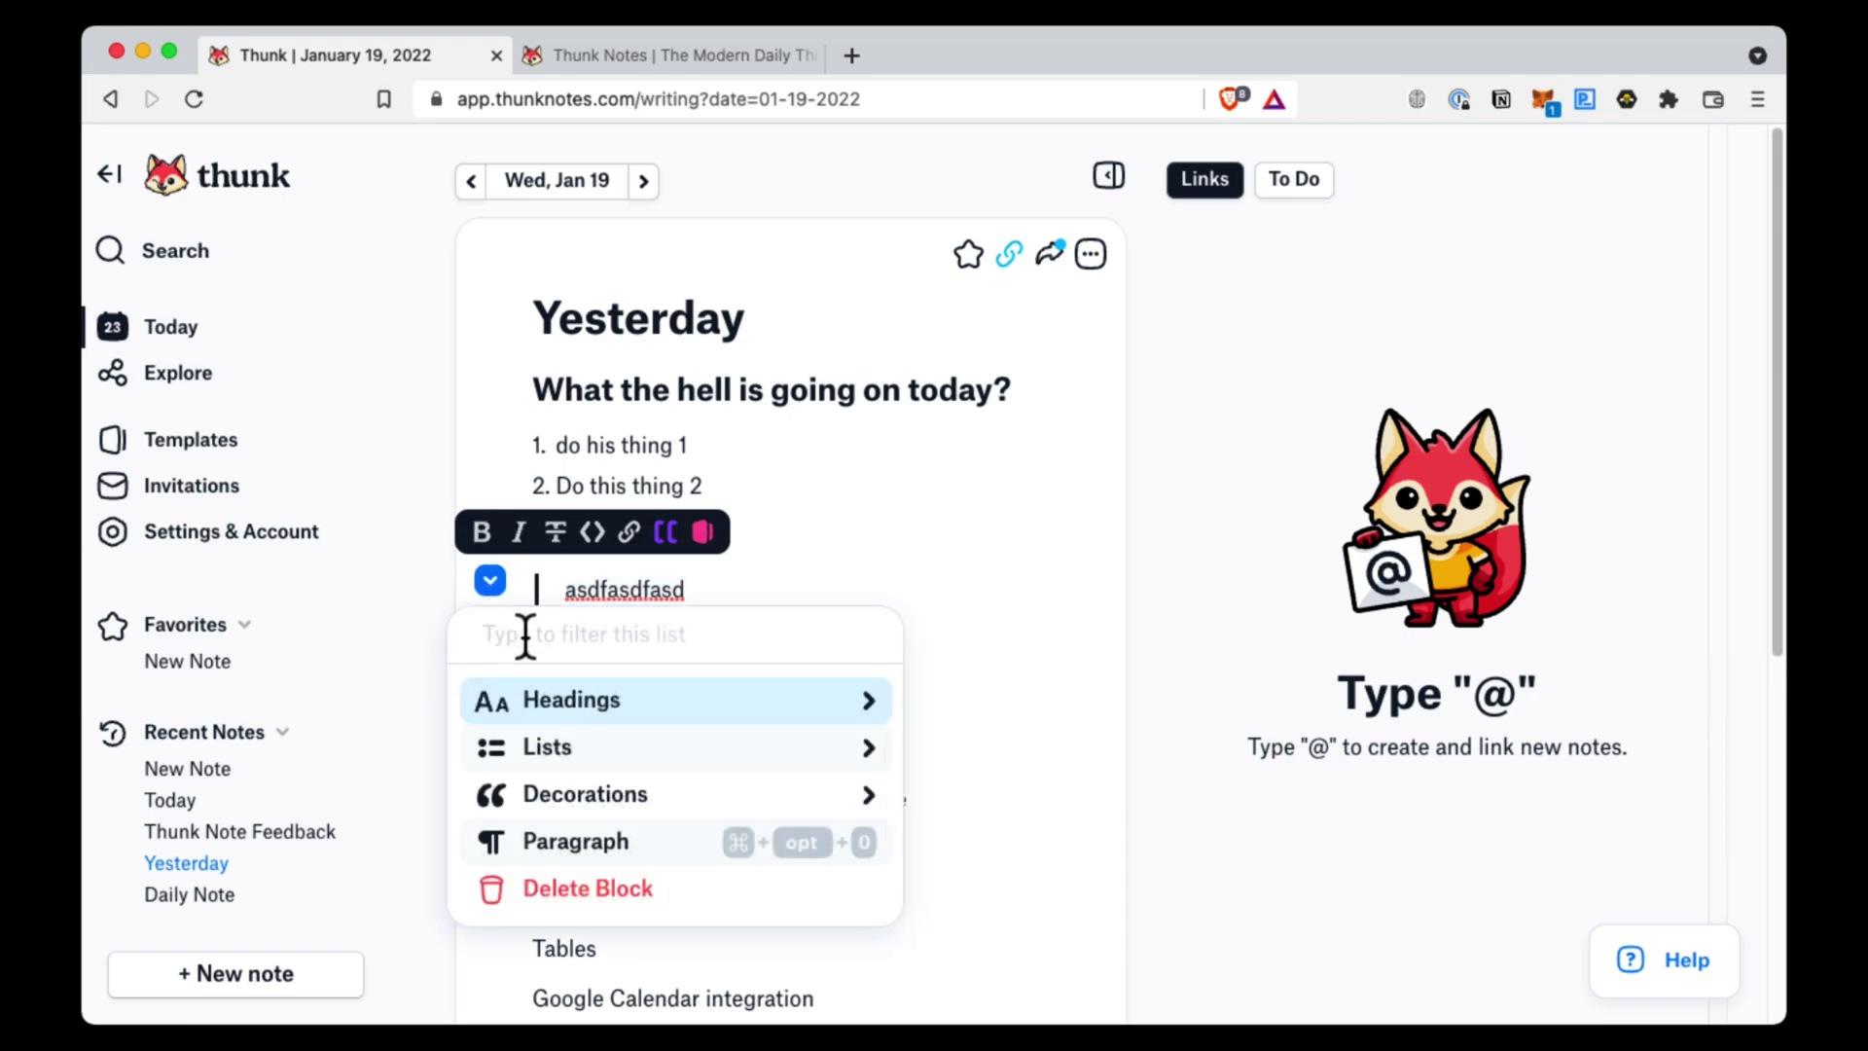
left_click(722, 609)
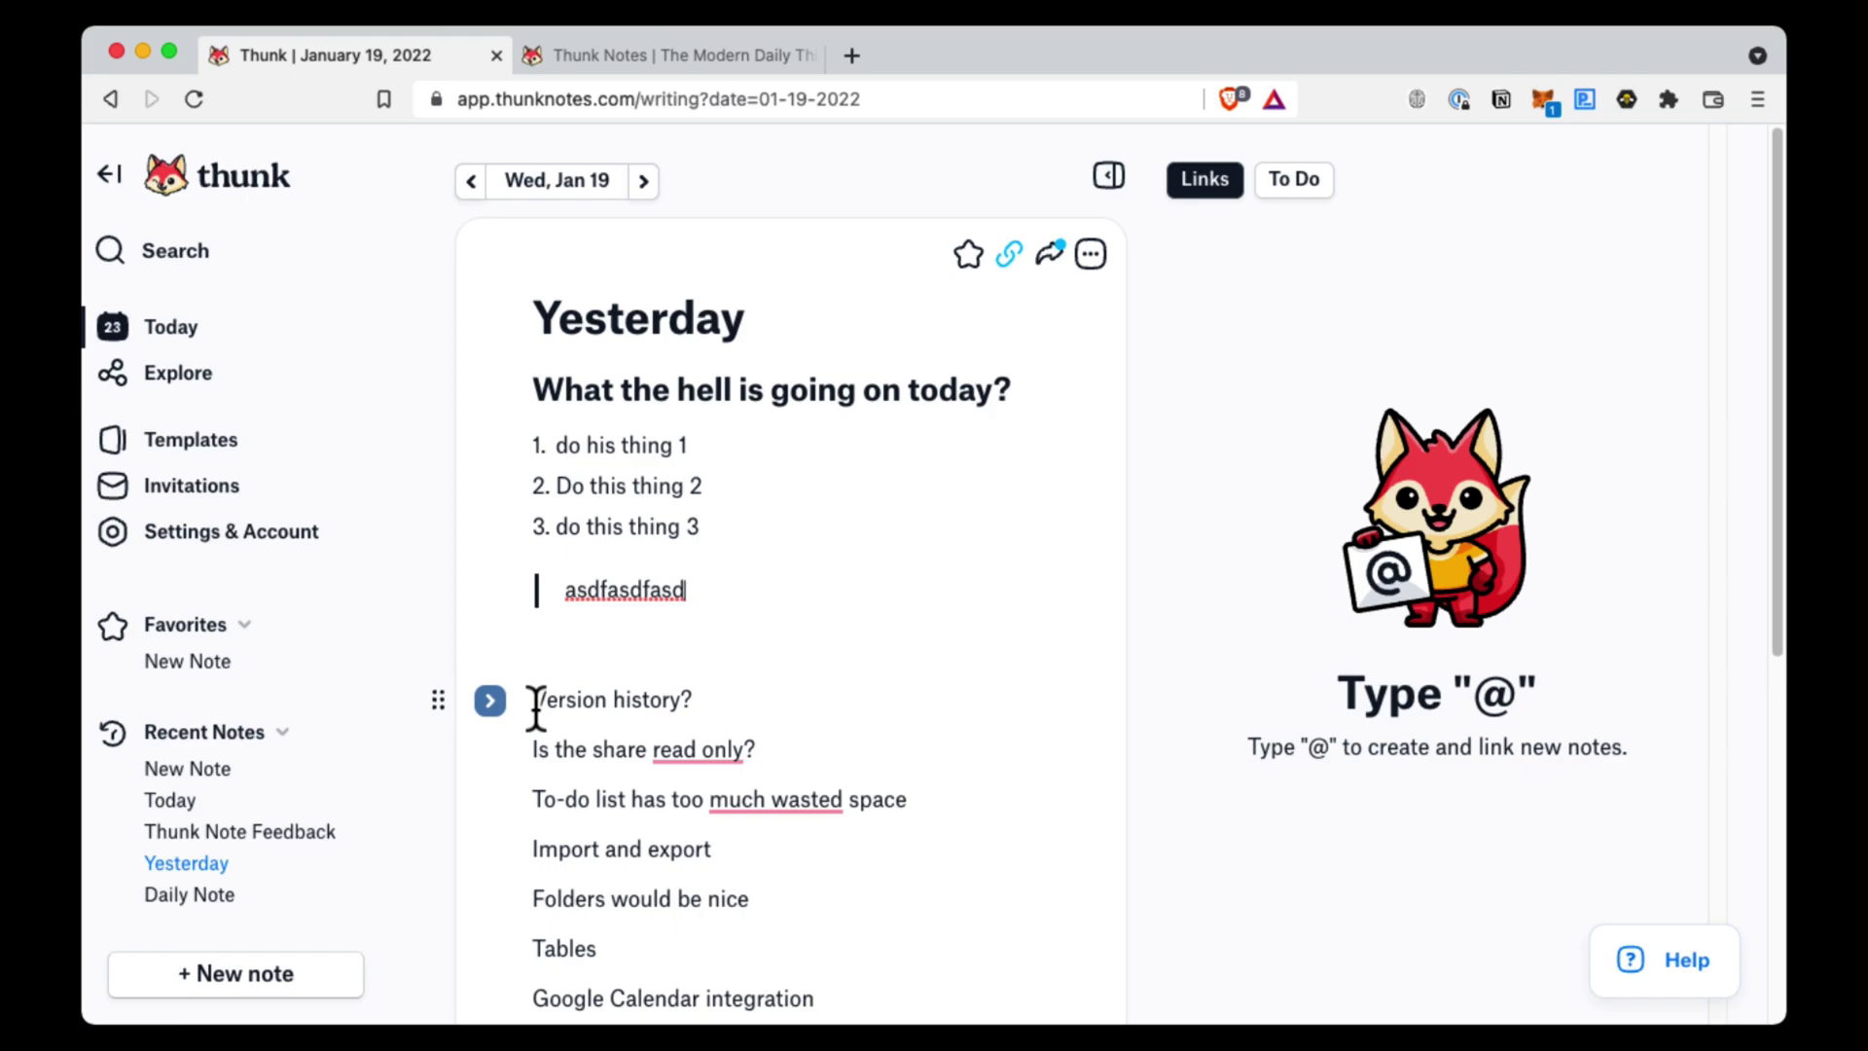
left_click(1430, 147)
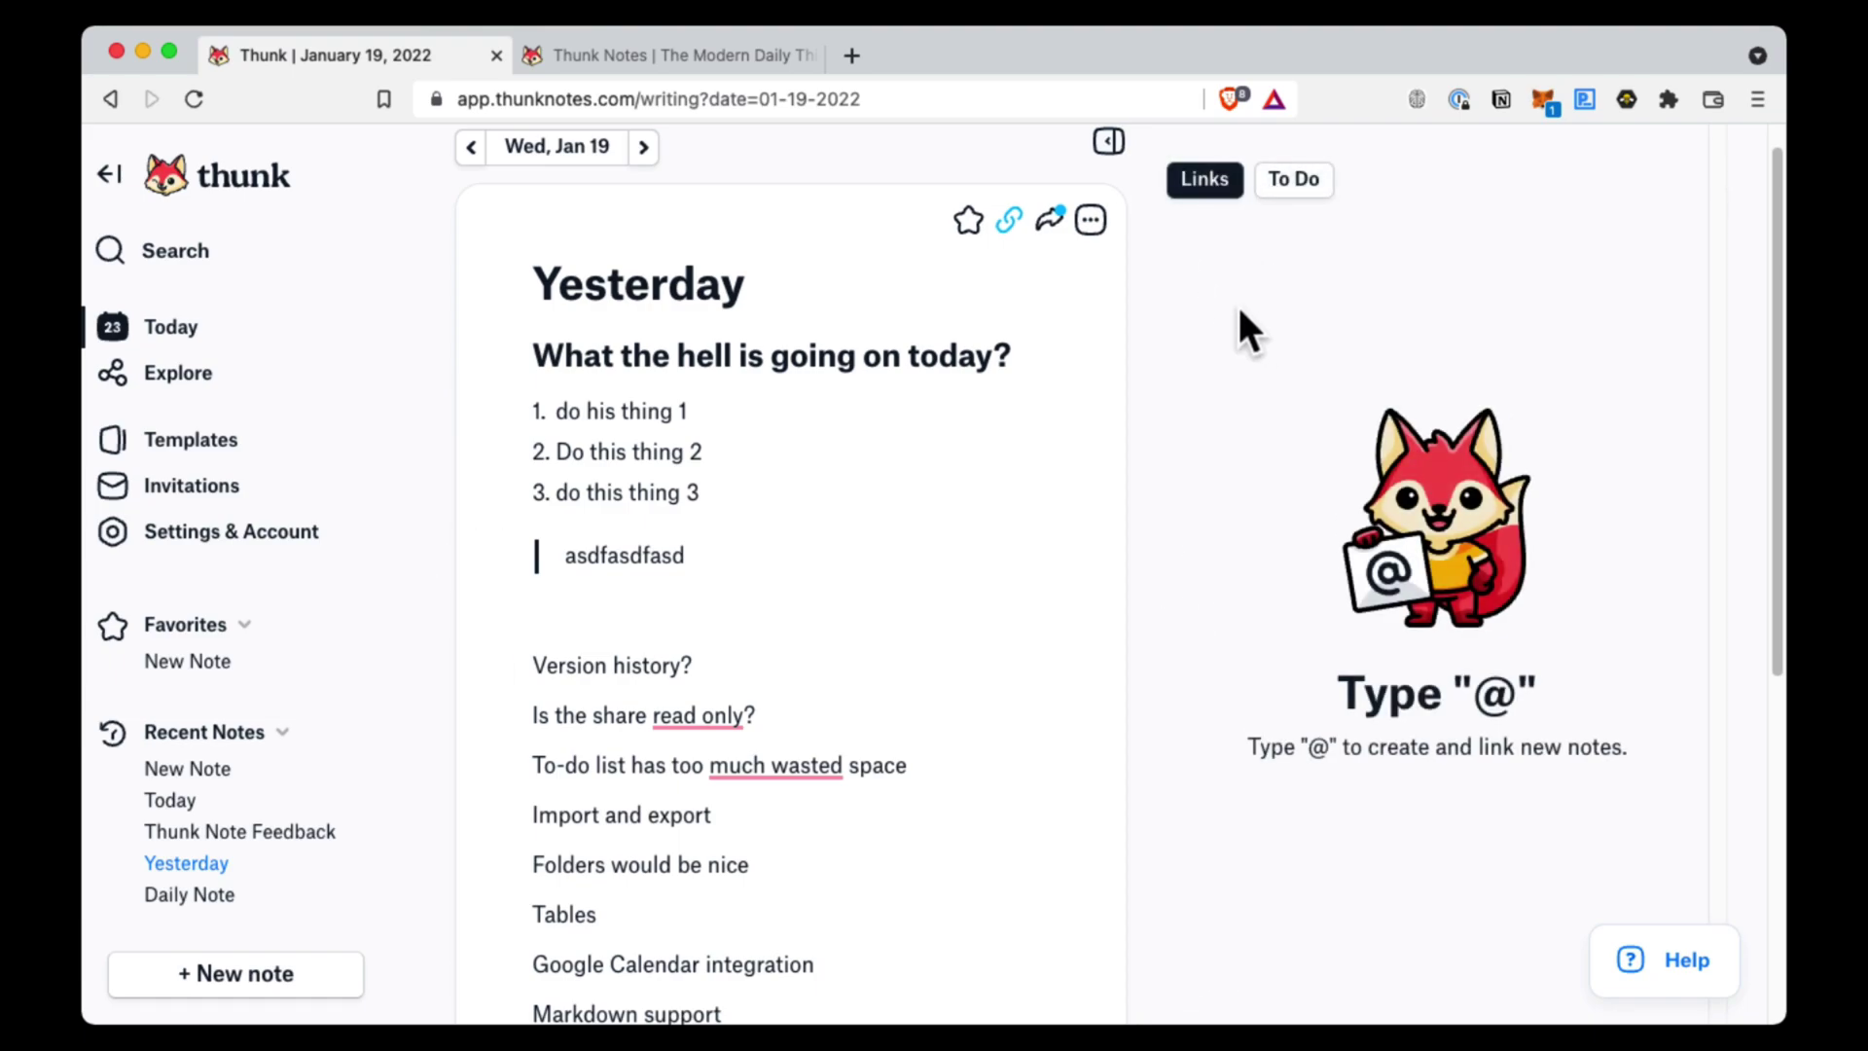
left_click(1300, 193)
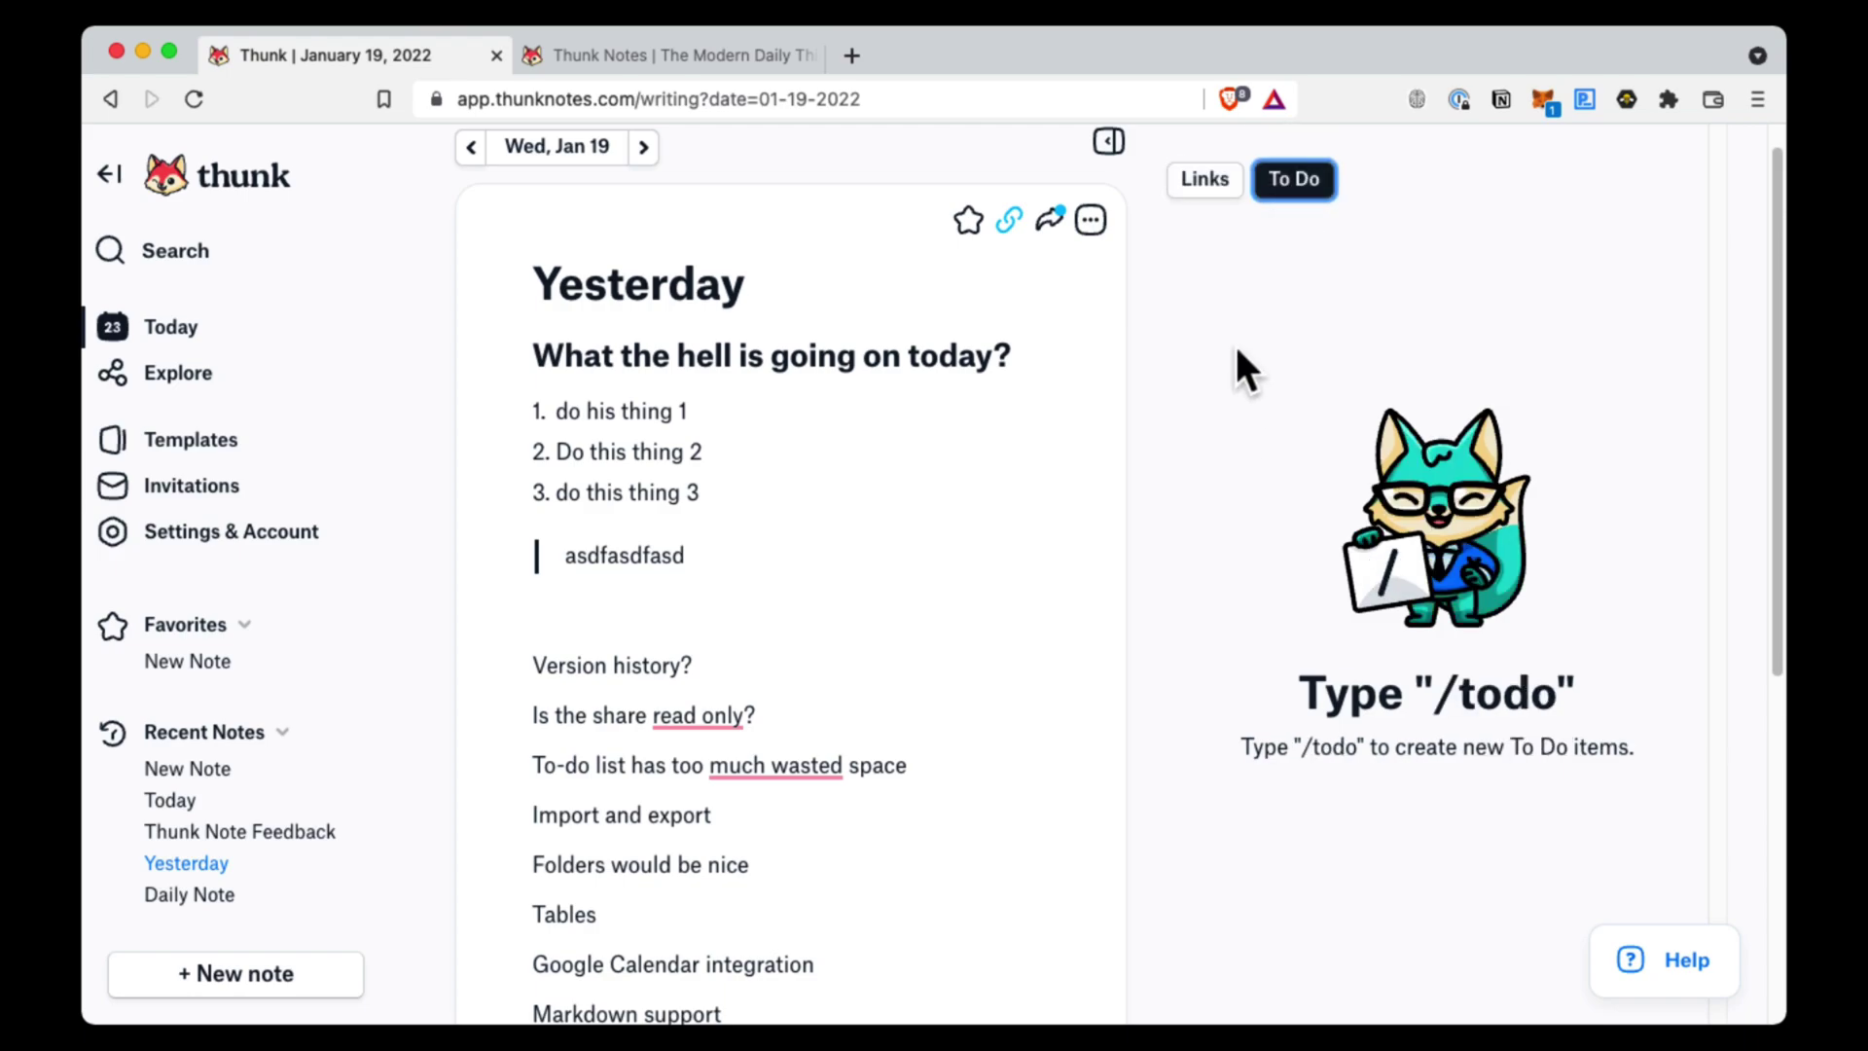
left_click(1216, 199)
left_click(1283, 194)
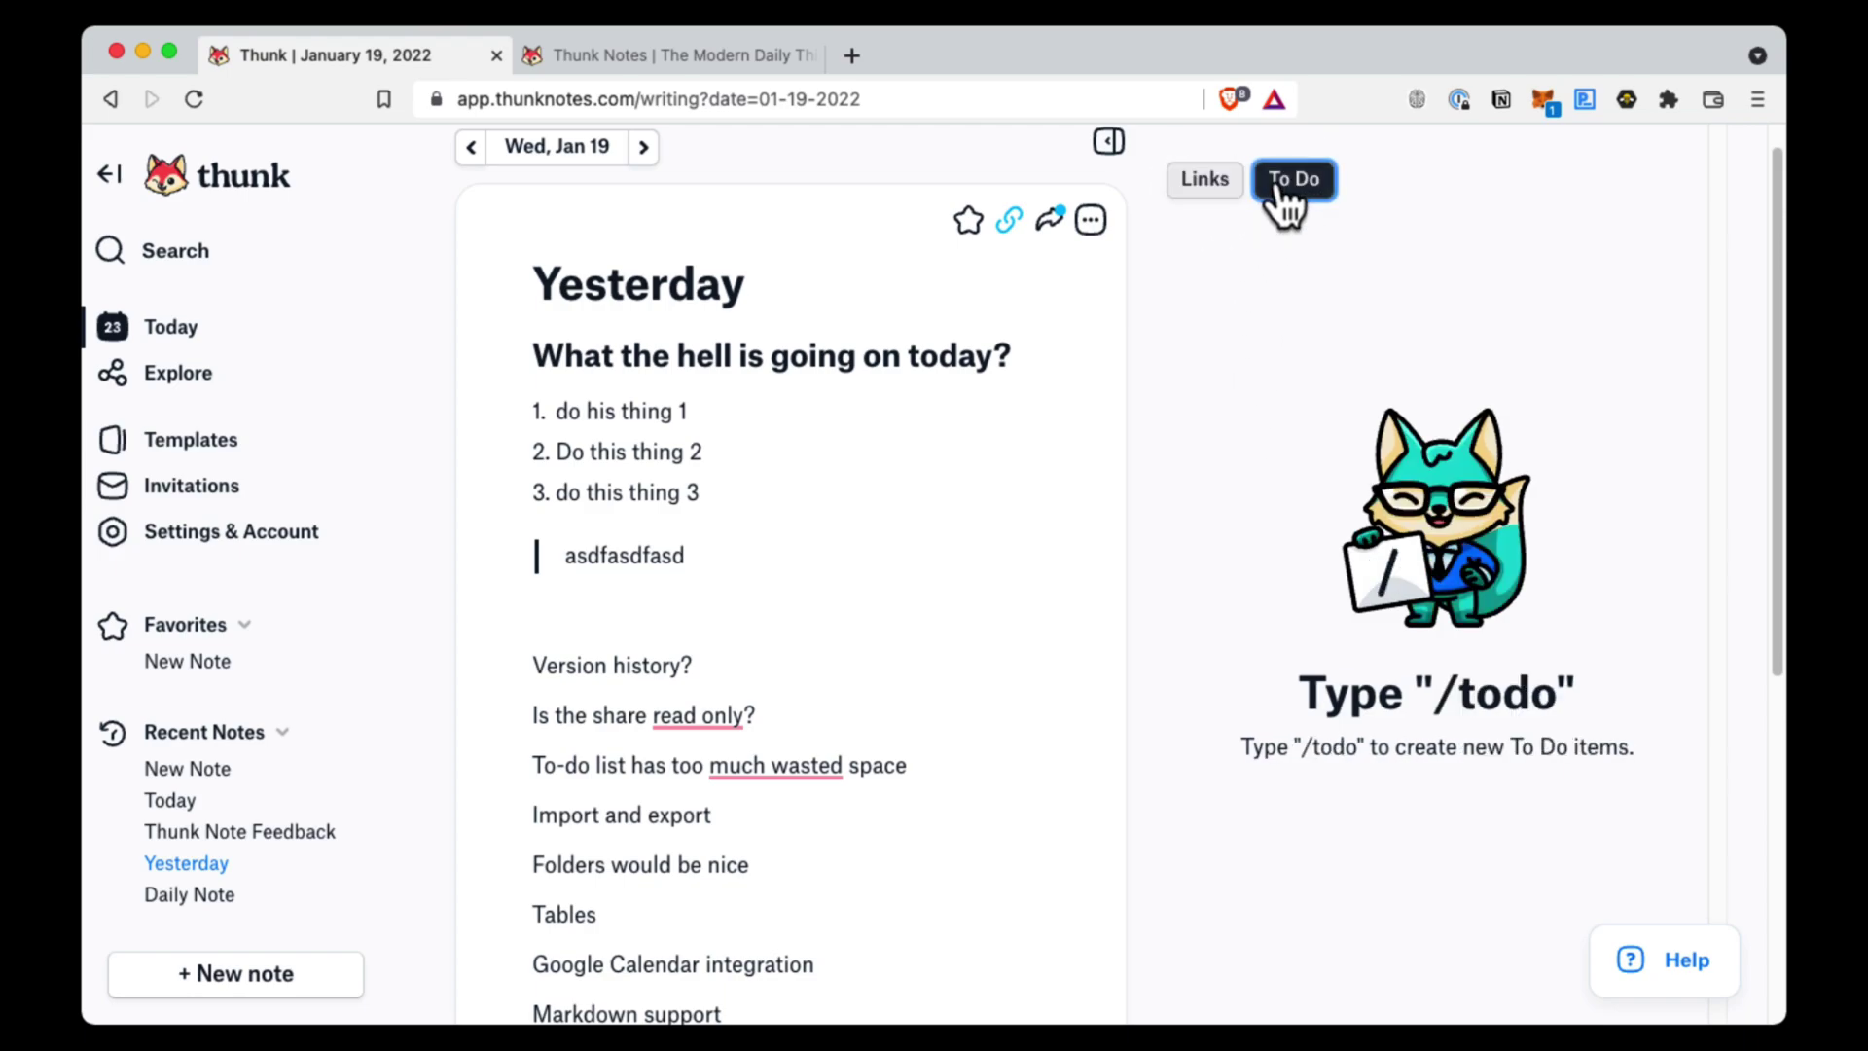
left_click(1218, 200)
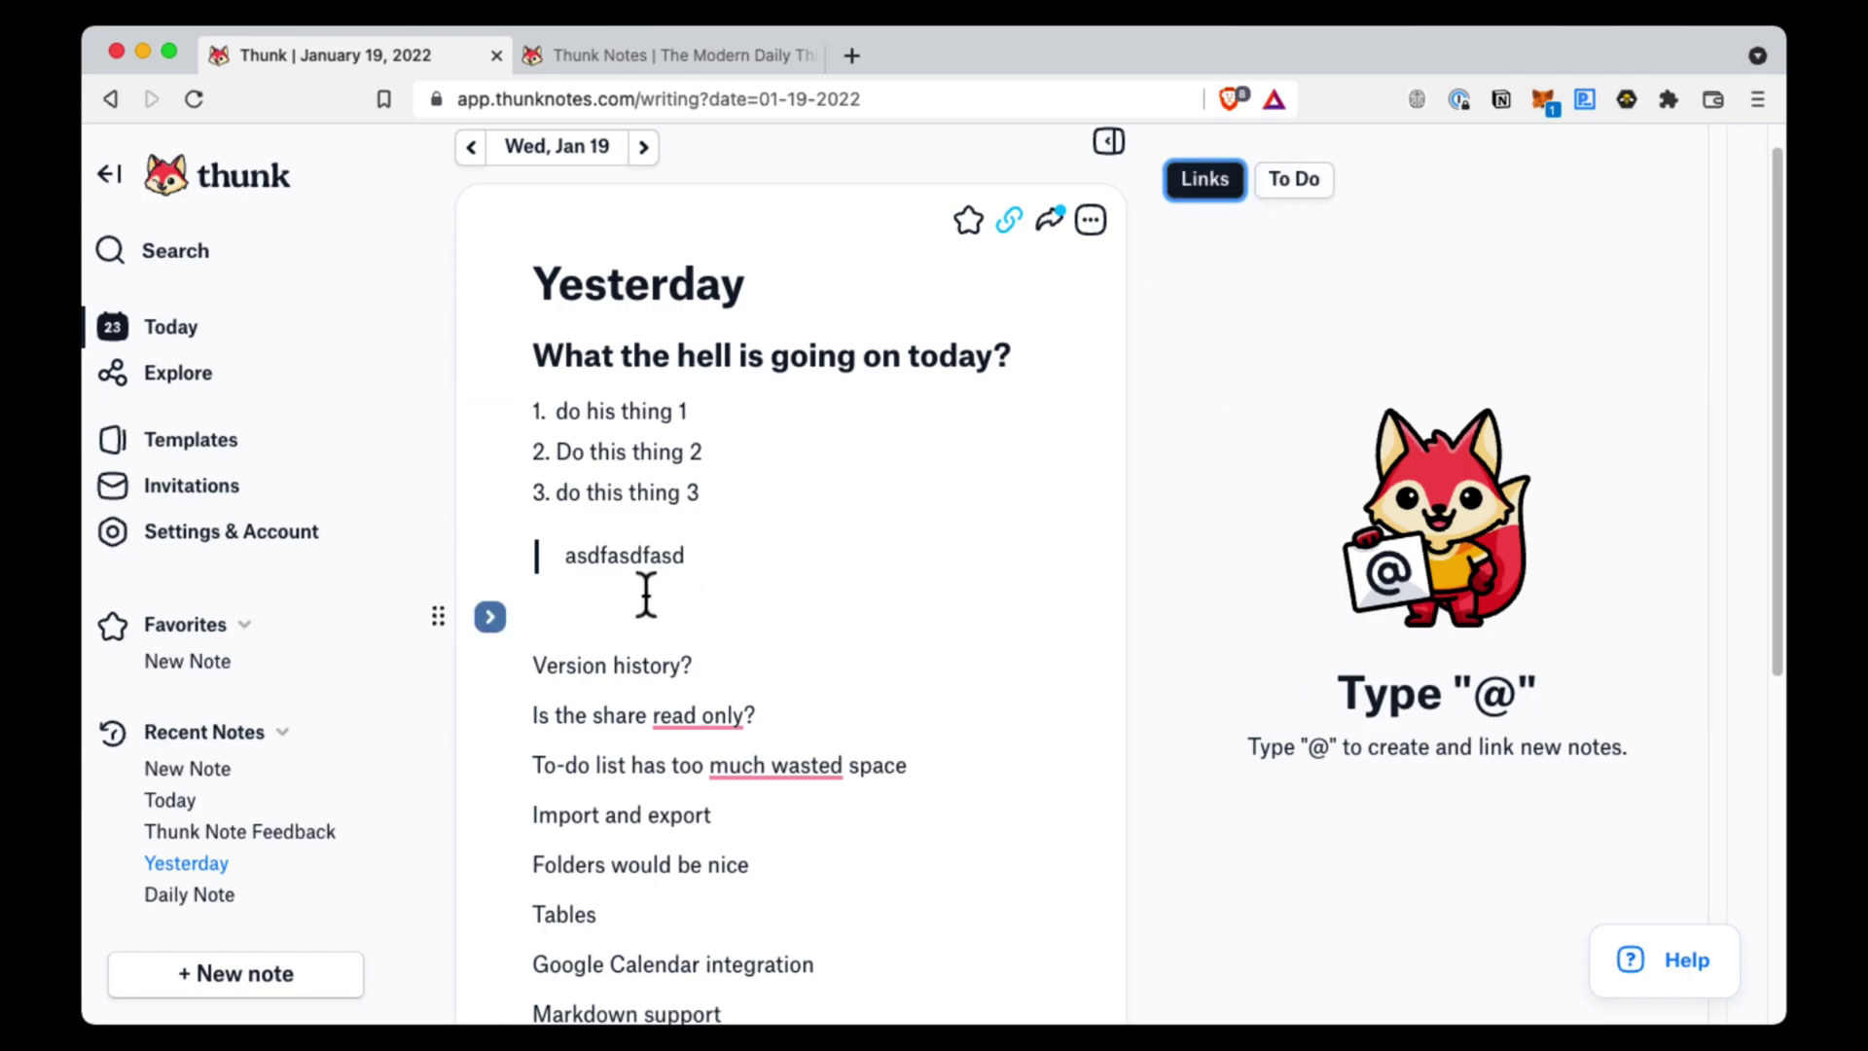
Convert the three numbered items into unchecked to-dos and show them in the To Do tab
left_click_drag(717, 487, 568, 414)
left_click(489, 408)
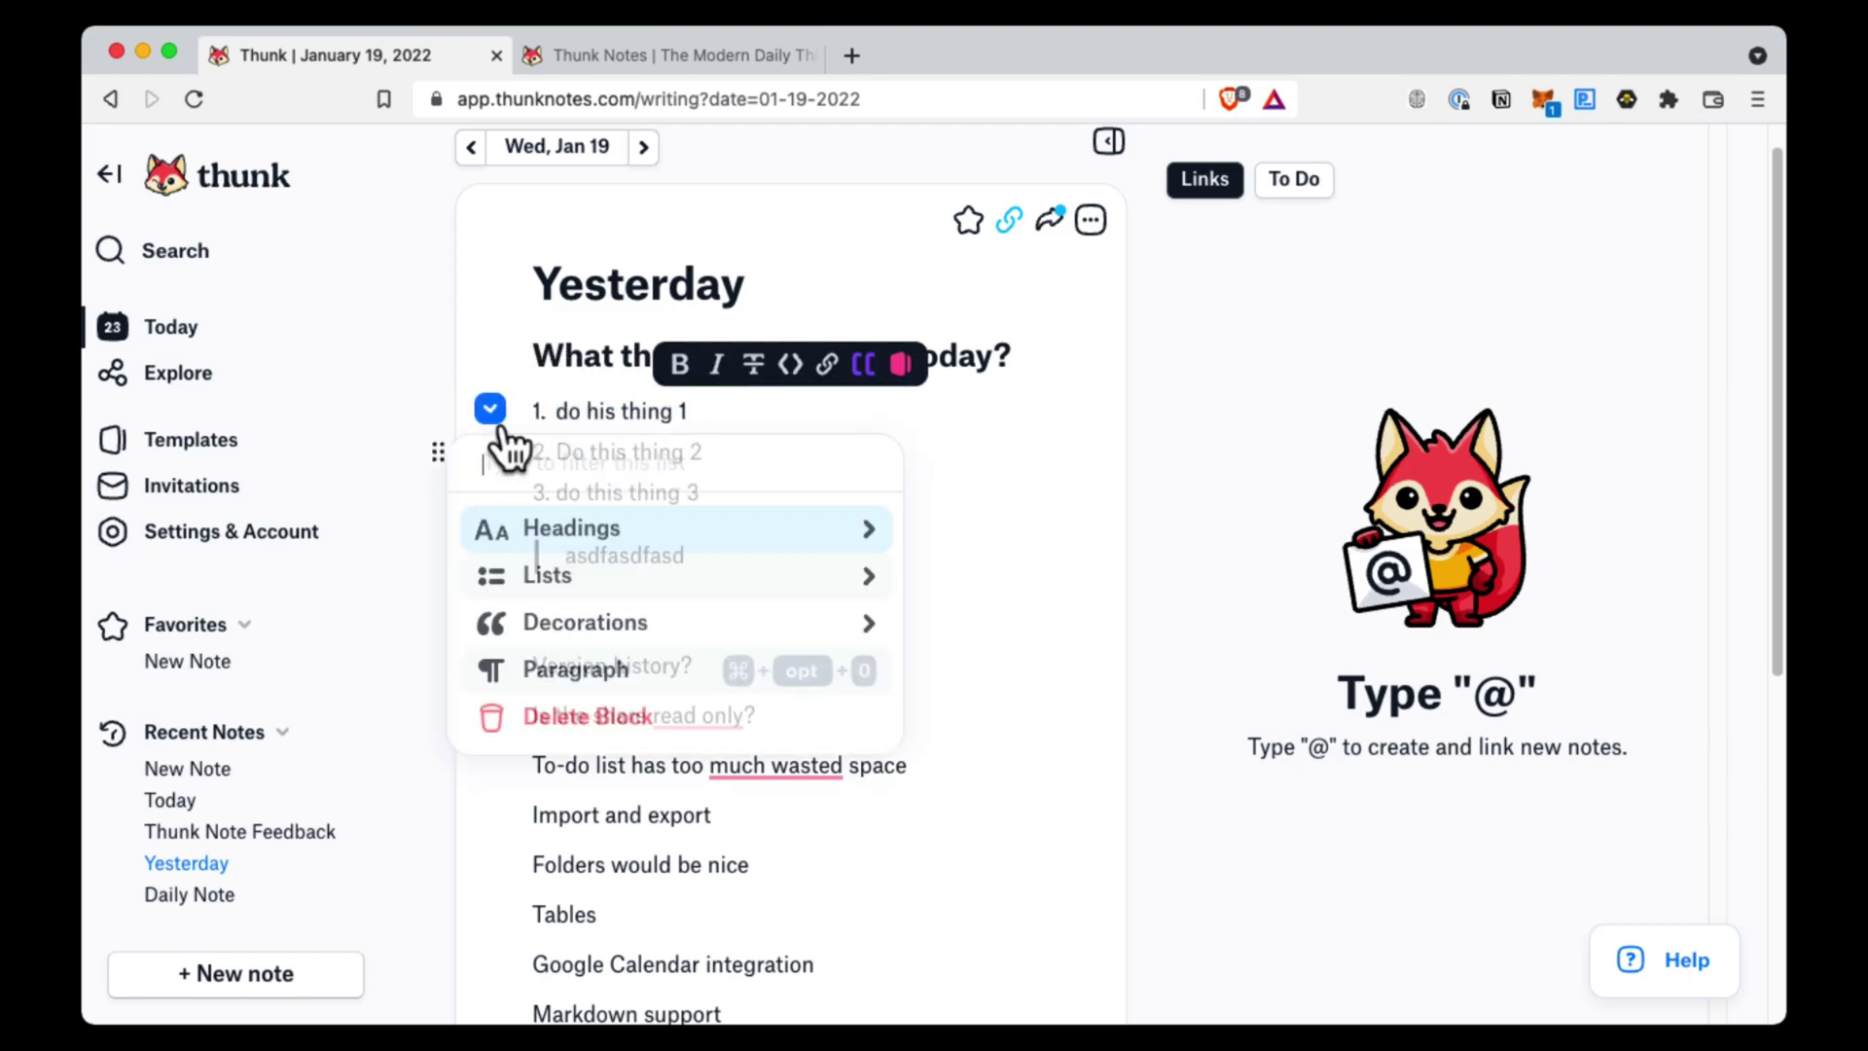
left_click(567, 582)
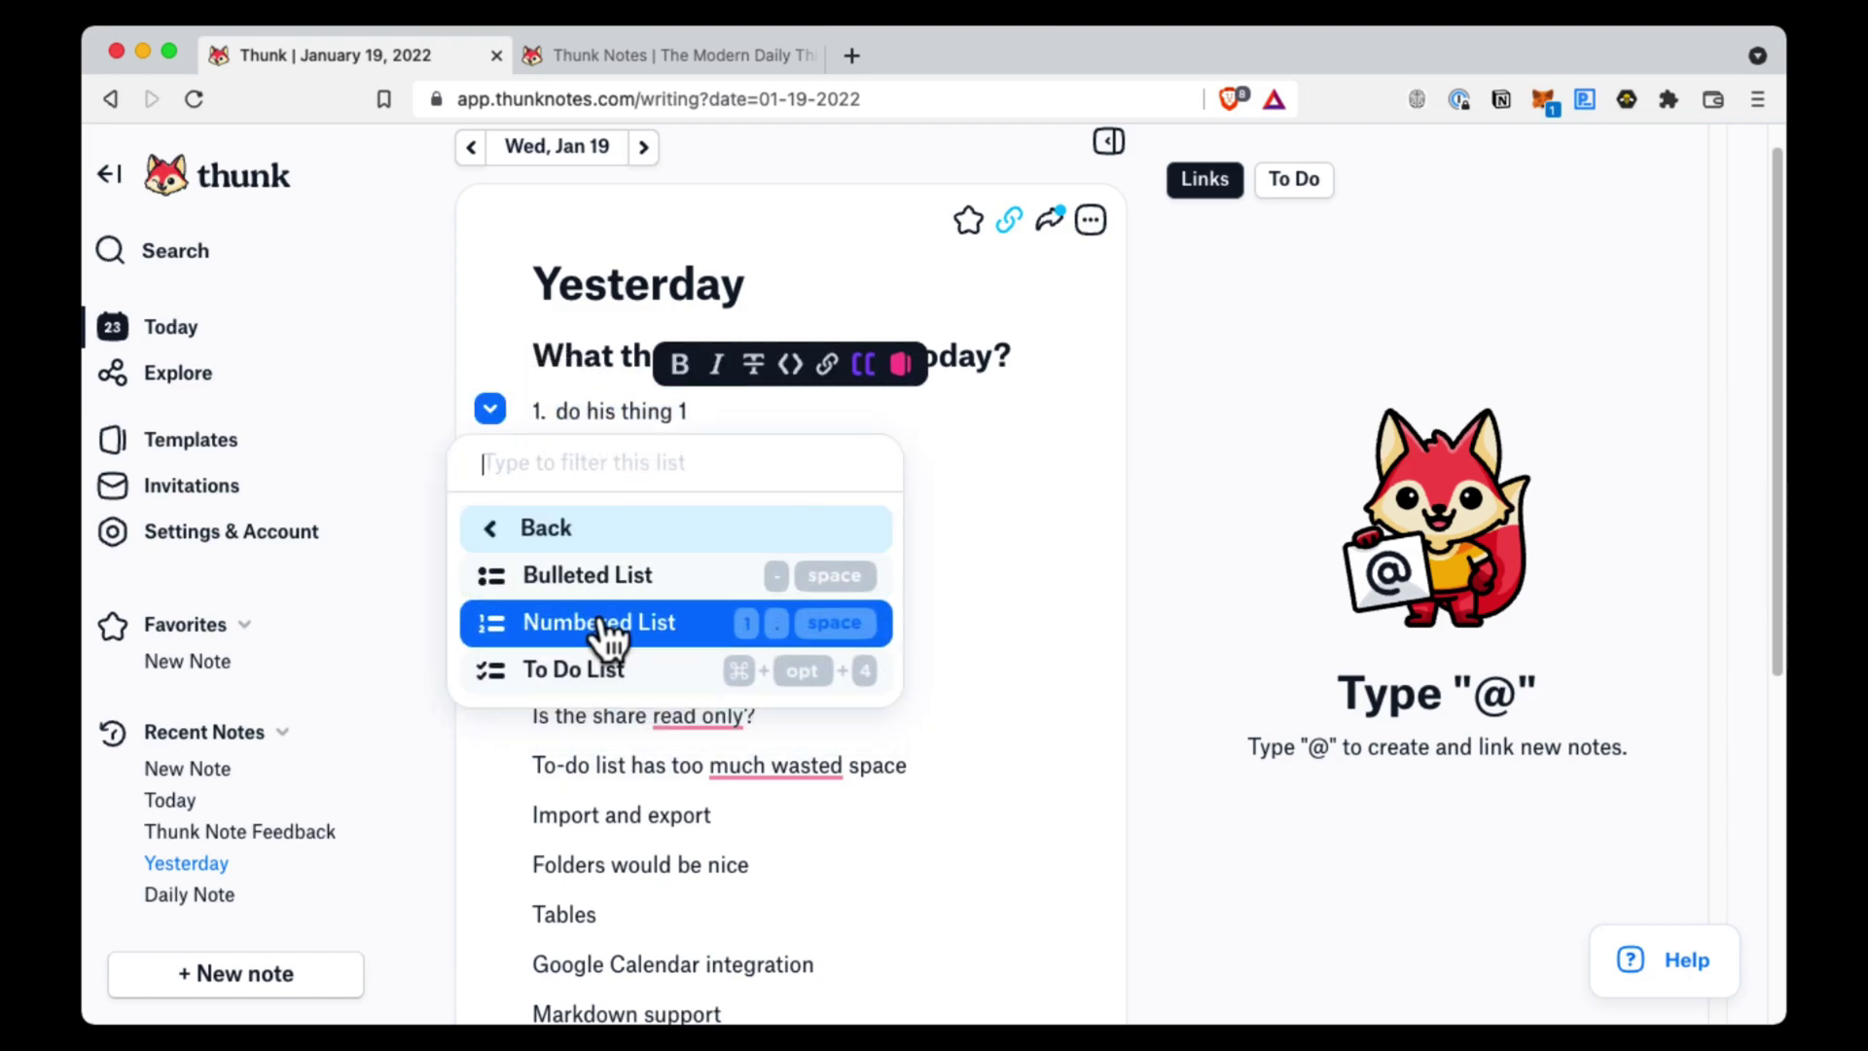
left_click(580, 681)
left_click(746, 522)
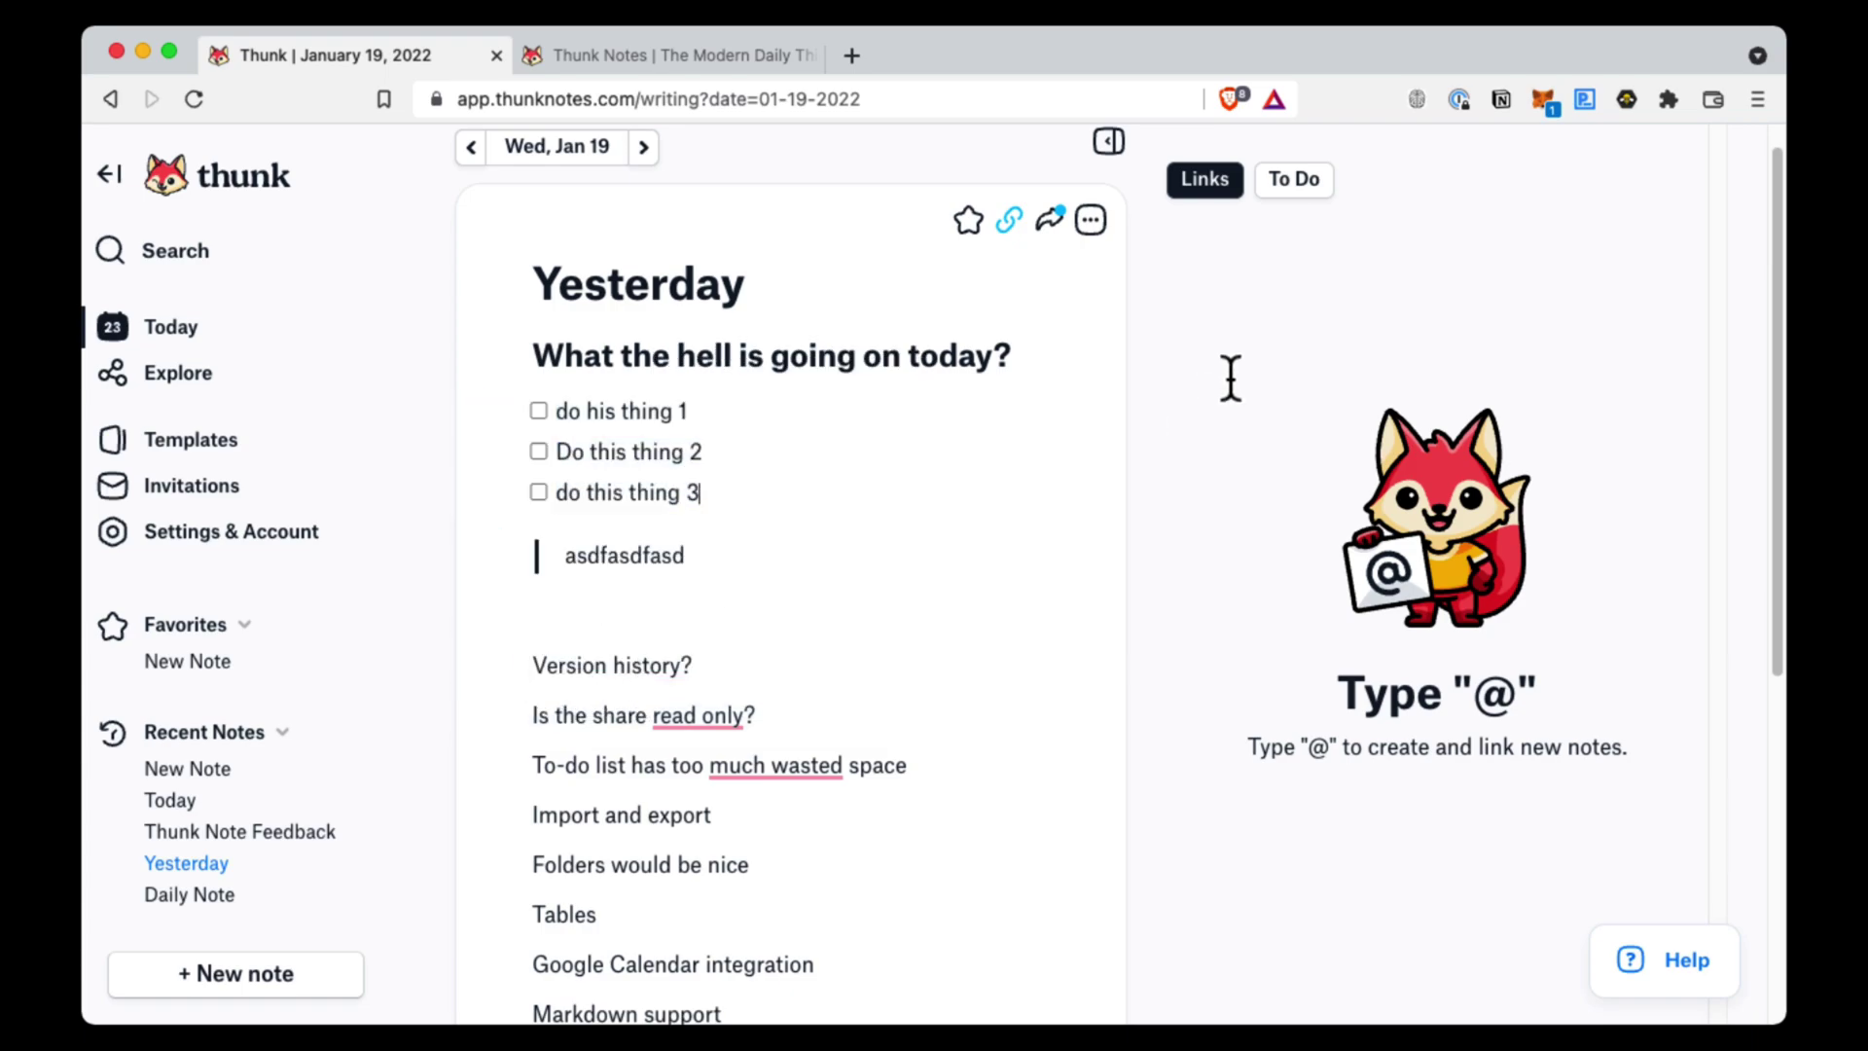
left_click(1289, 190)
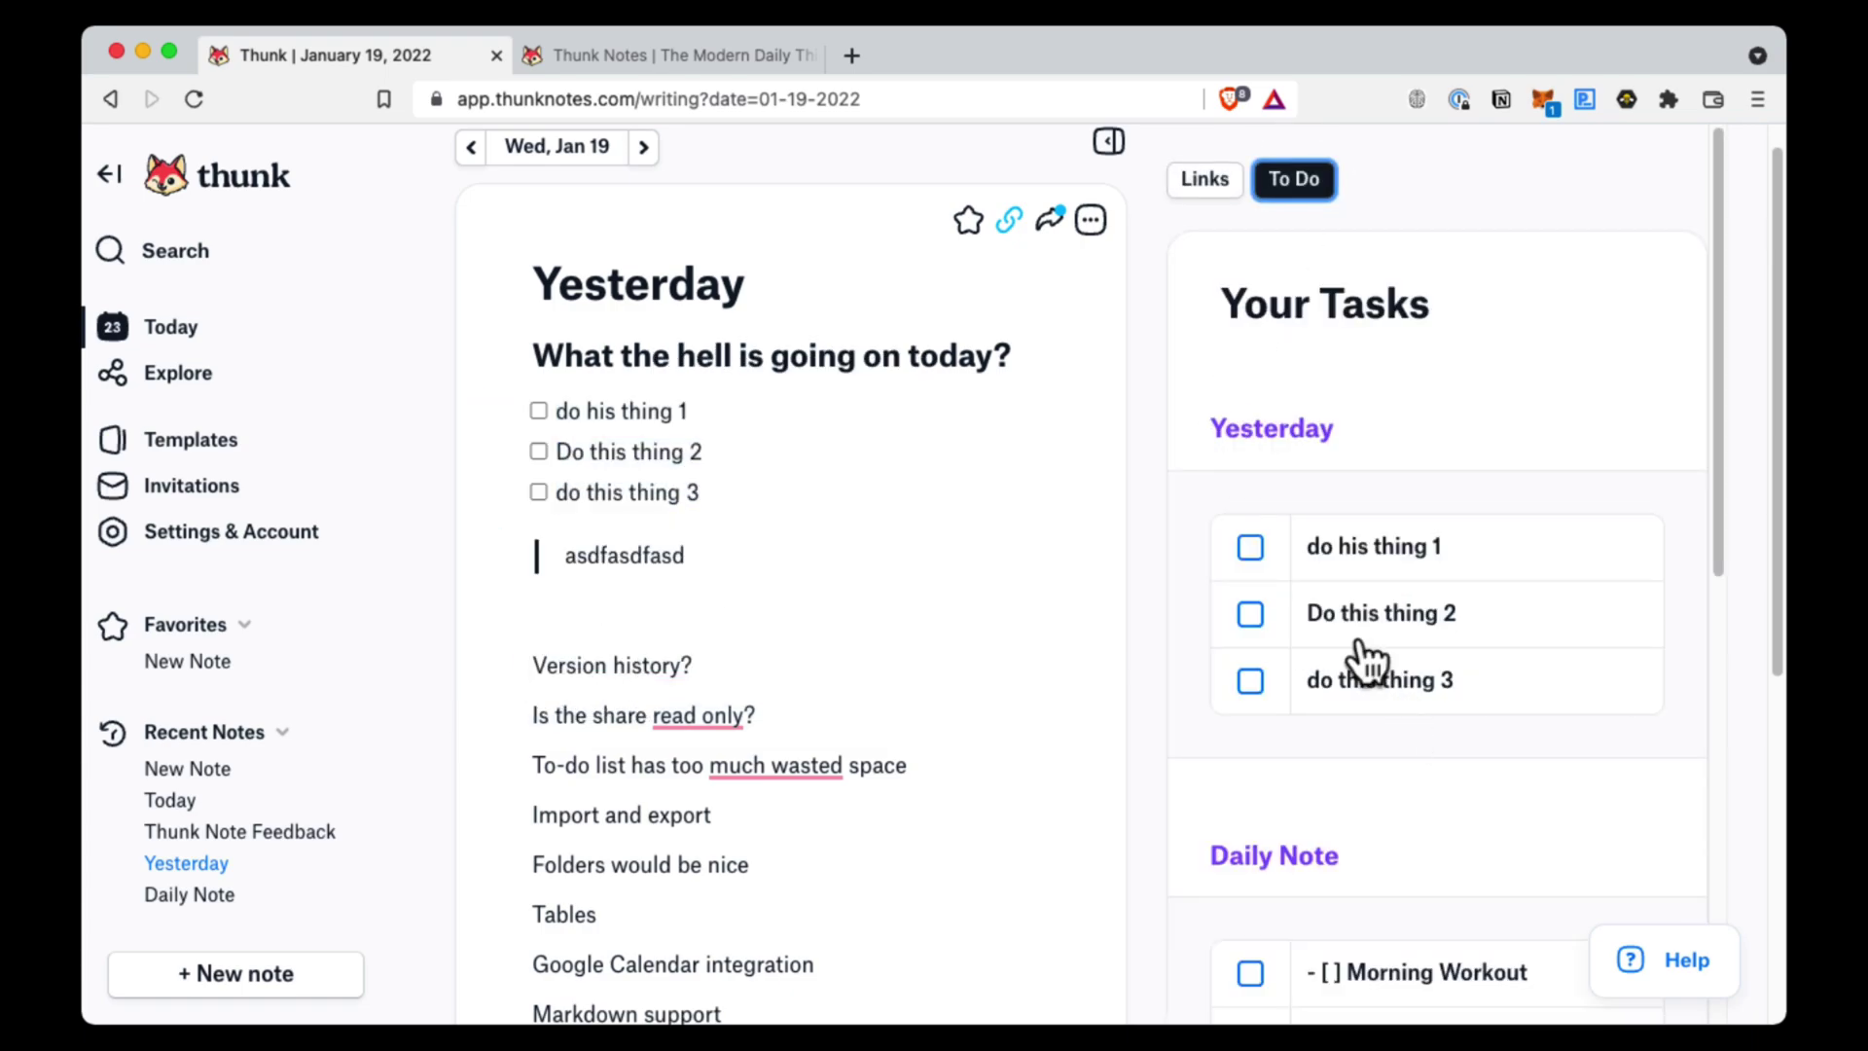
Scroll up and down through the Yesterday note to review its links
scroll(1366, 661, "down", 7)
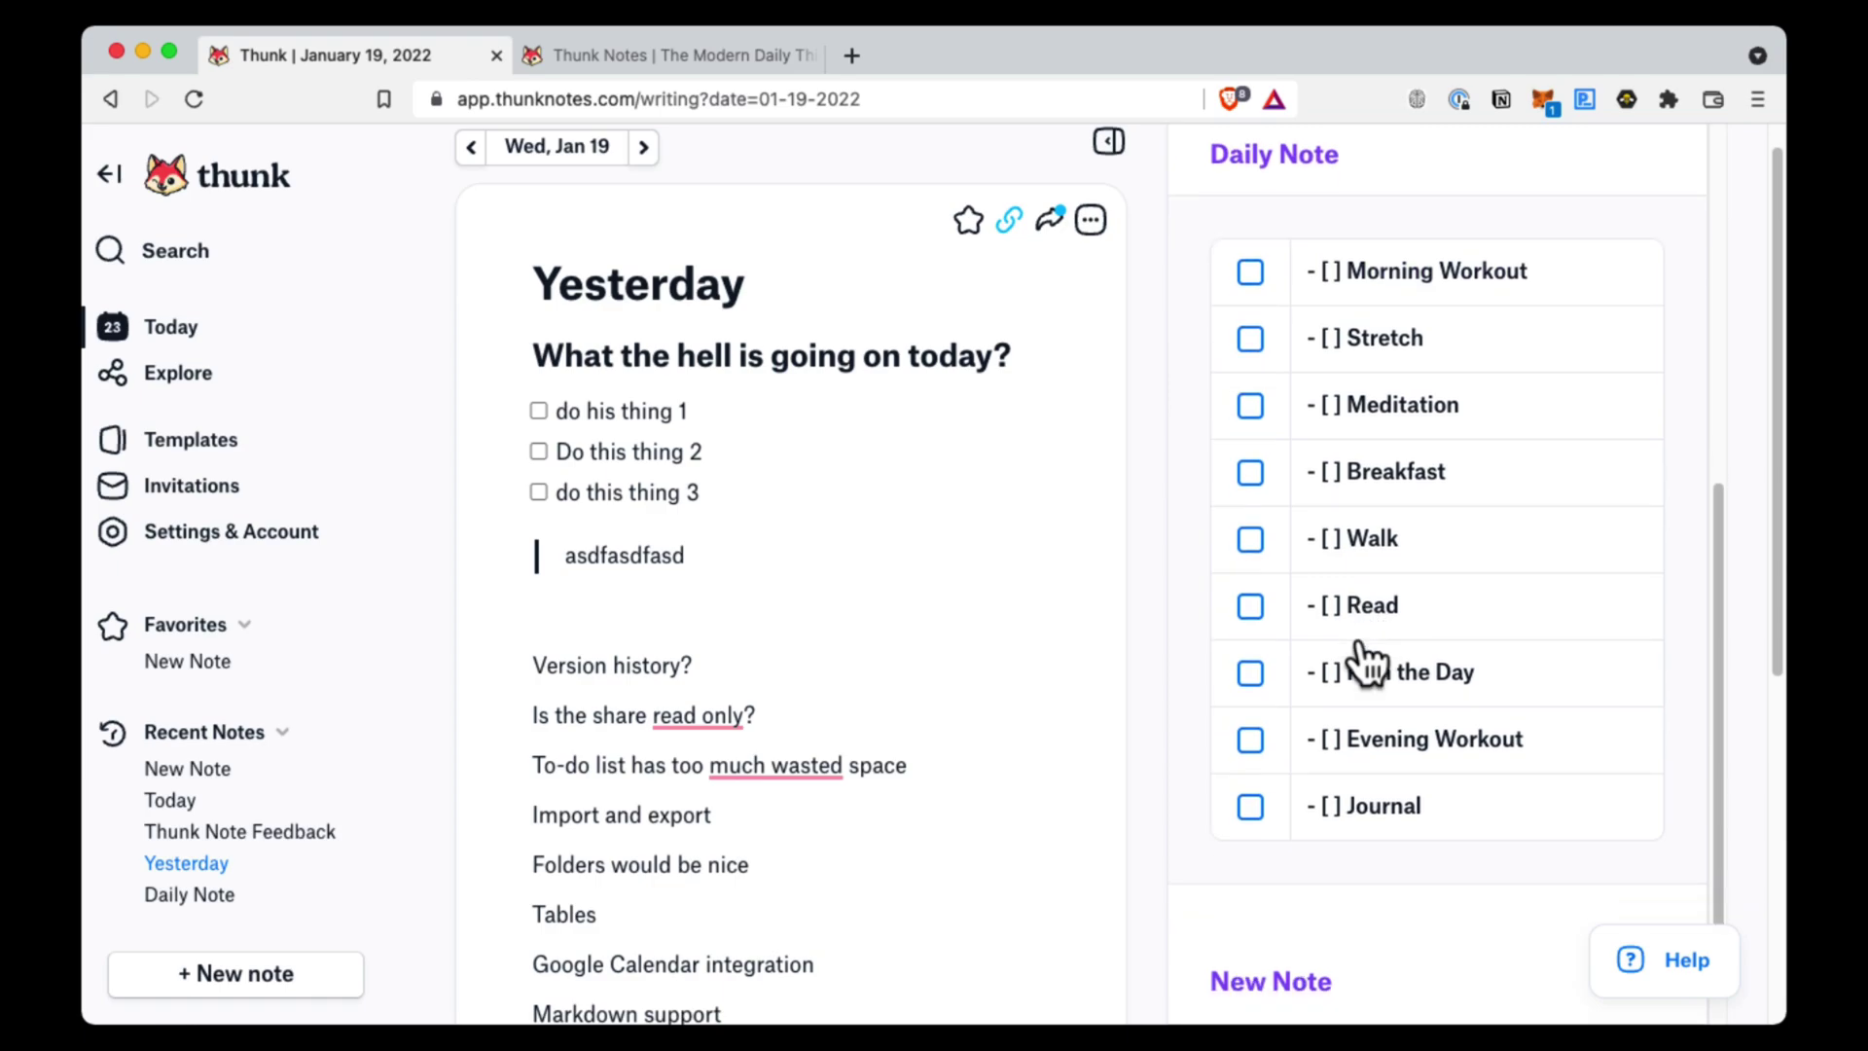
scroll(1381, 747, "up", 6)
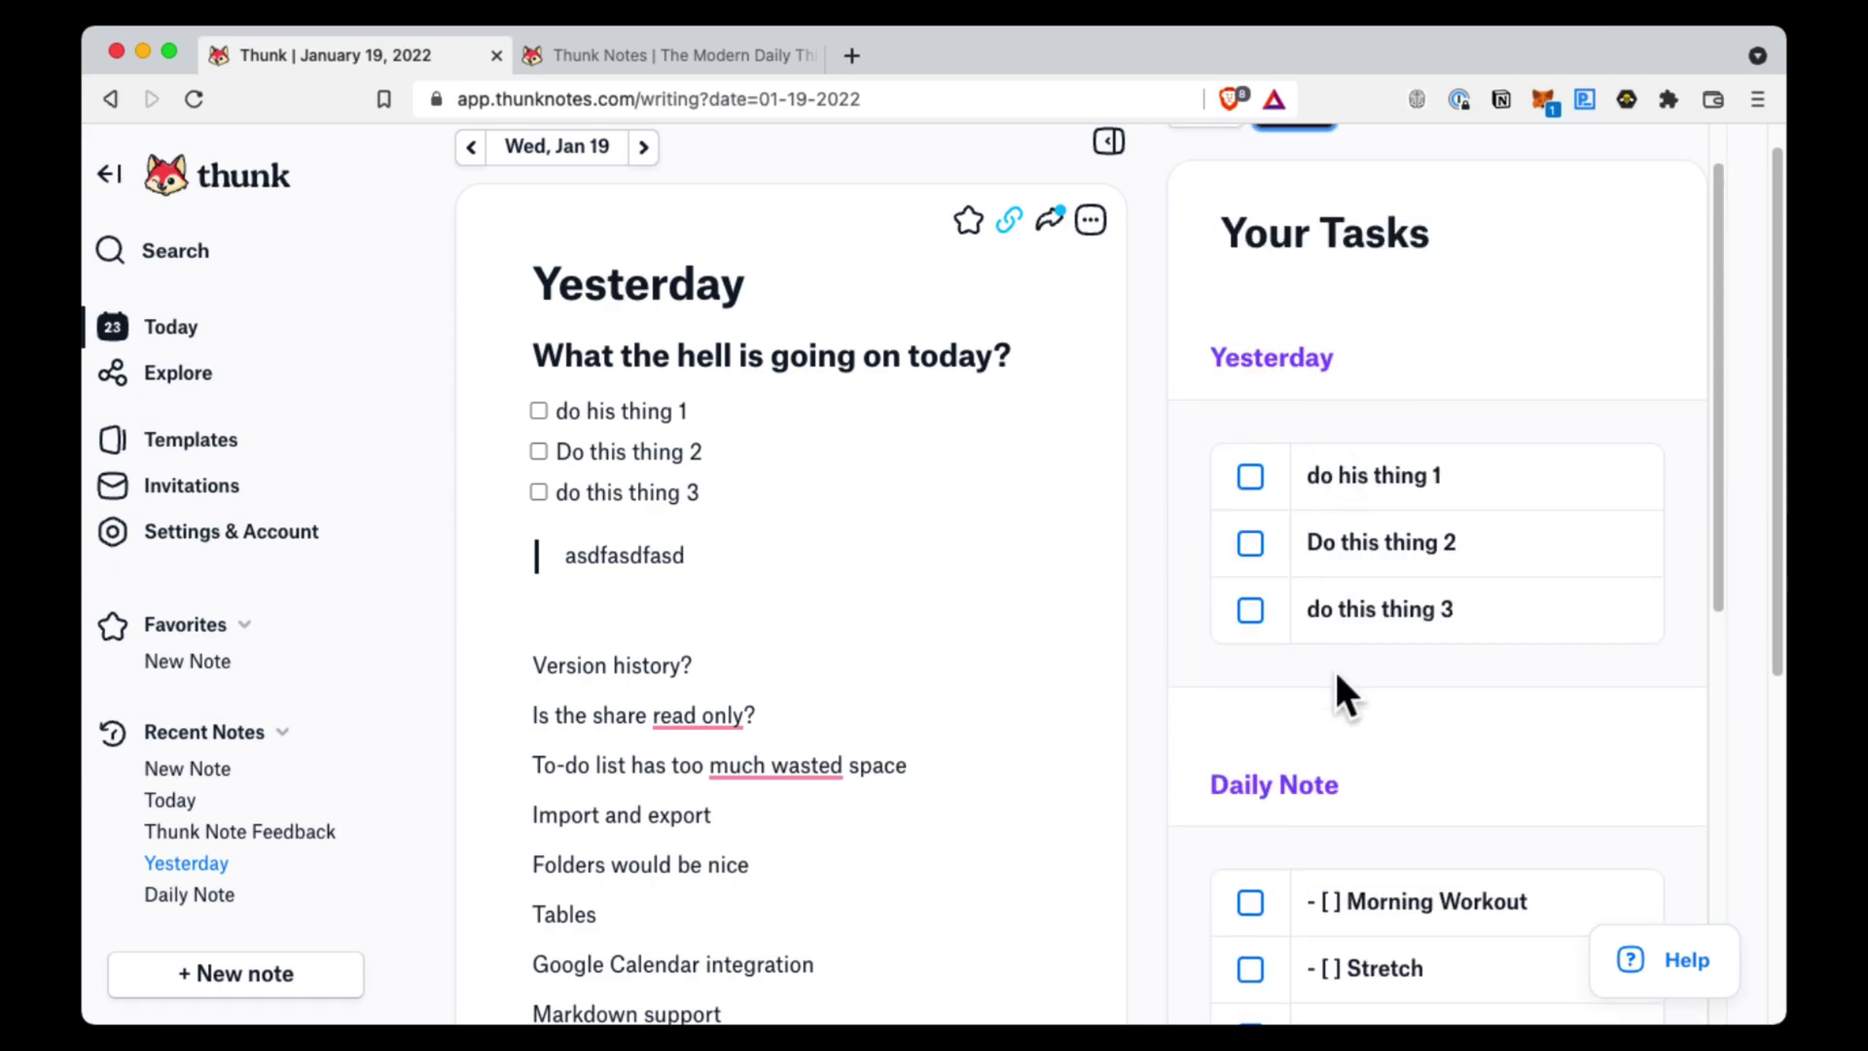
scroll(1303, 813, "down", 4)
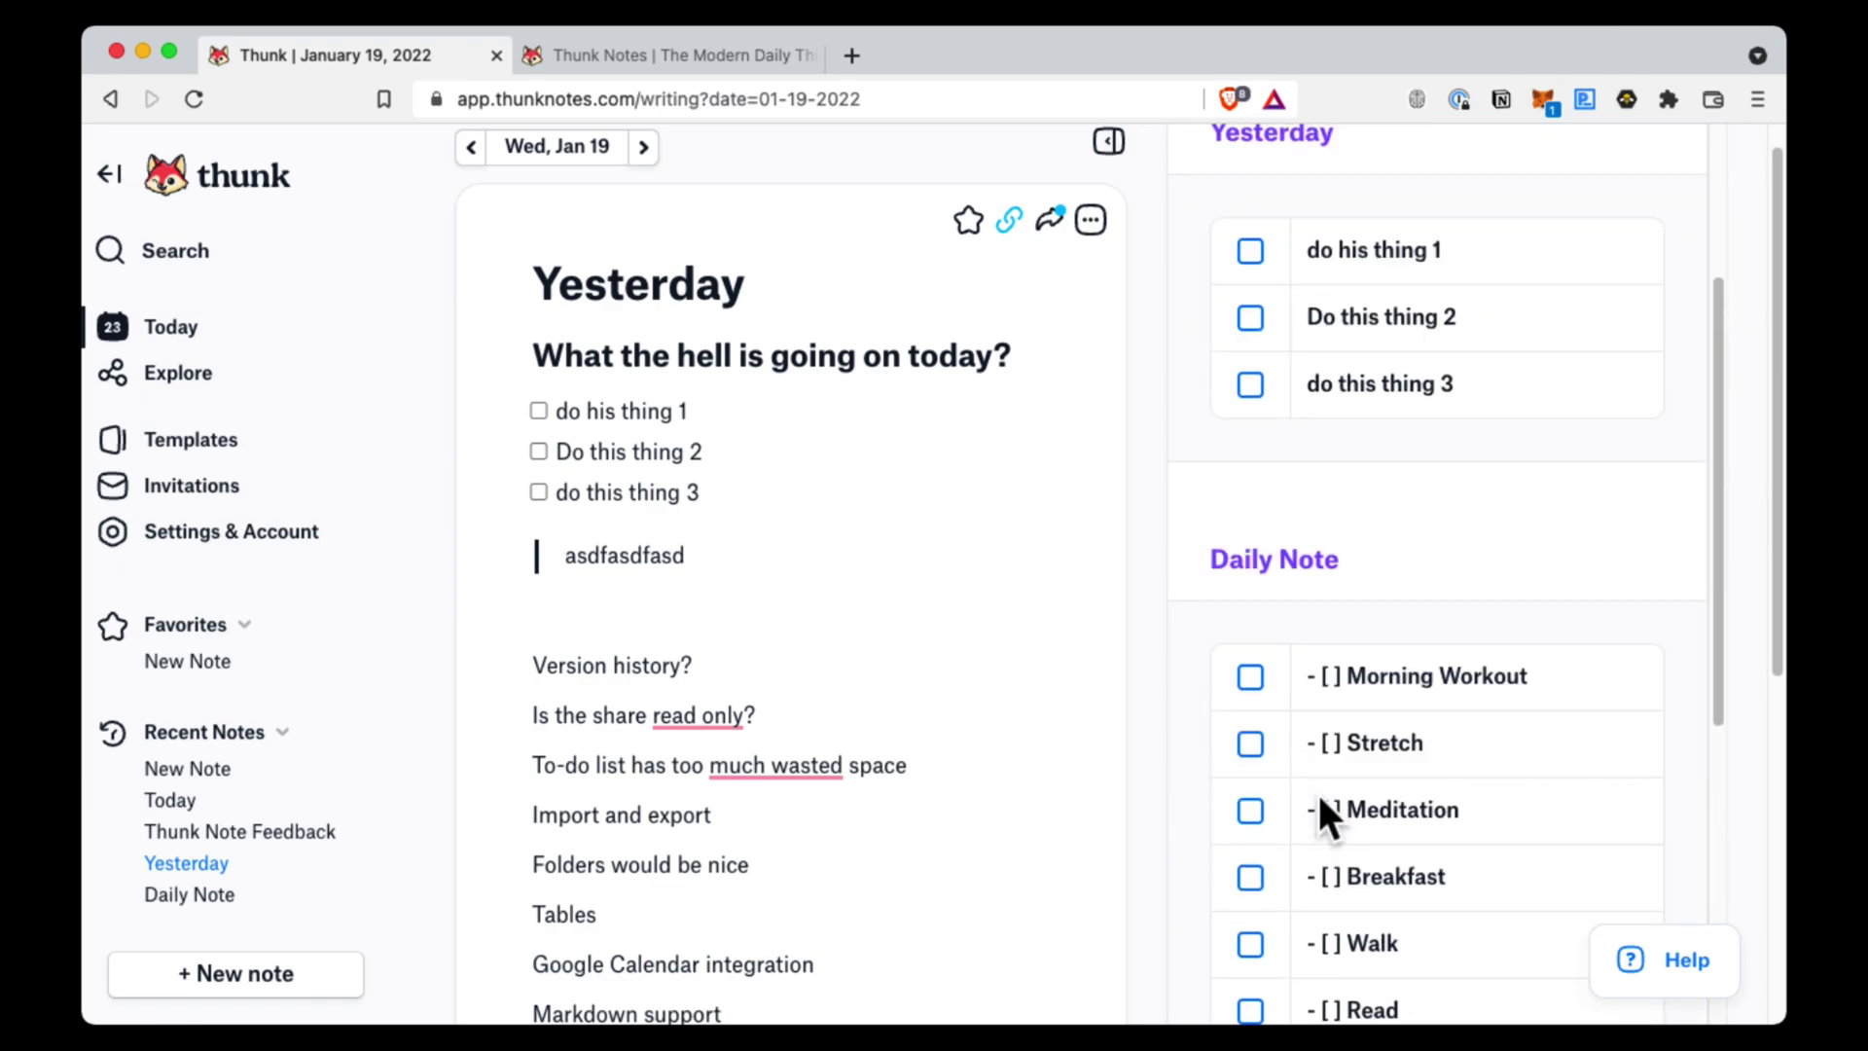
scroll(1321, 801, "down", 10)
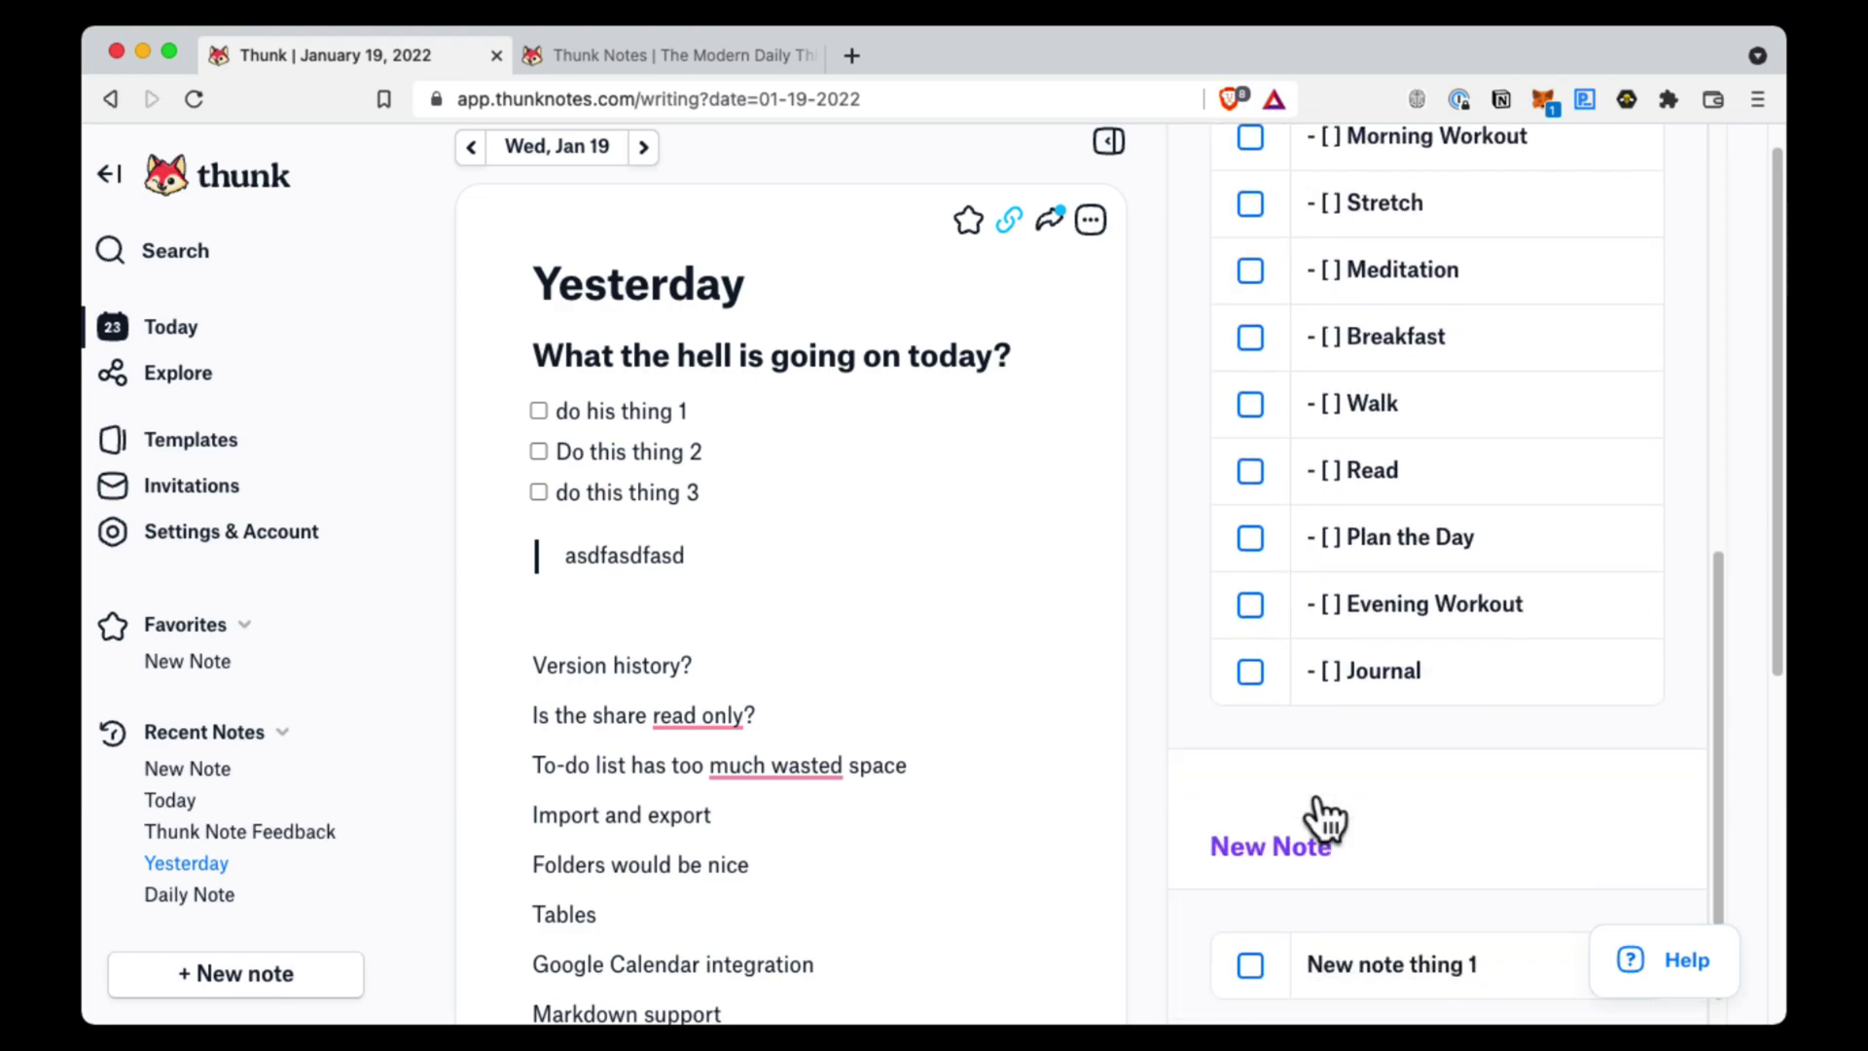
scroll(1325, 820, "down", 1)
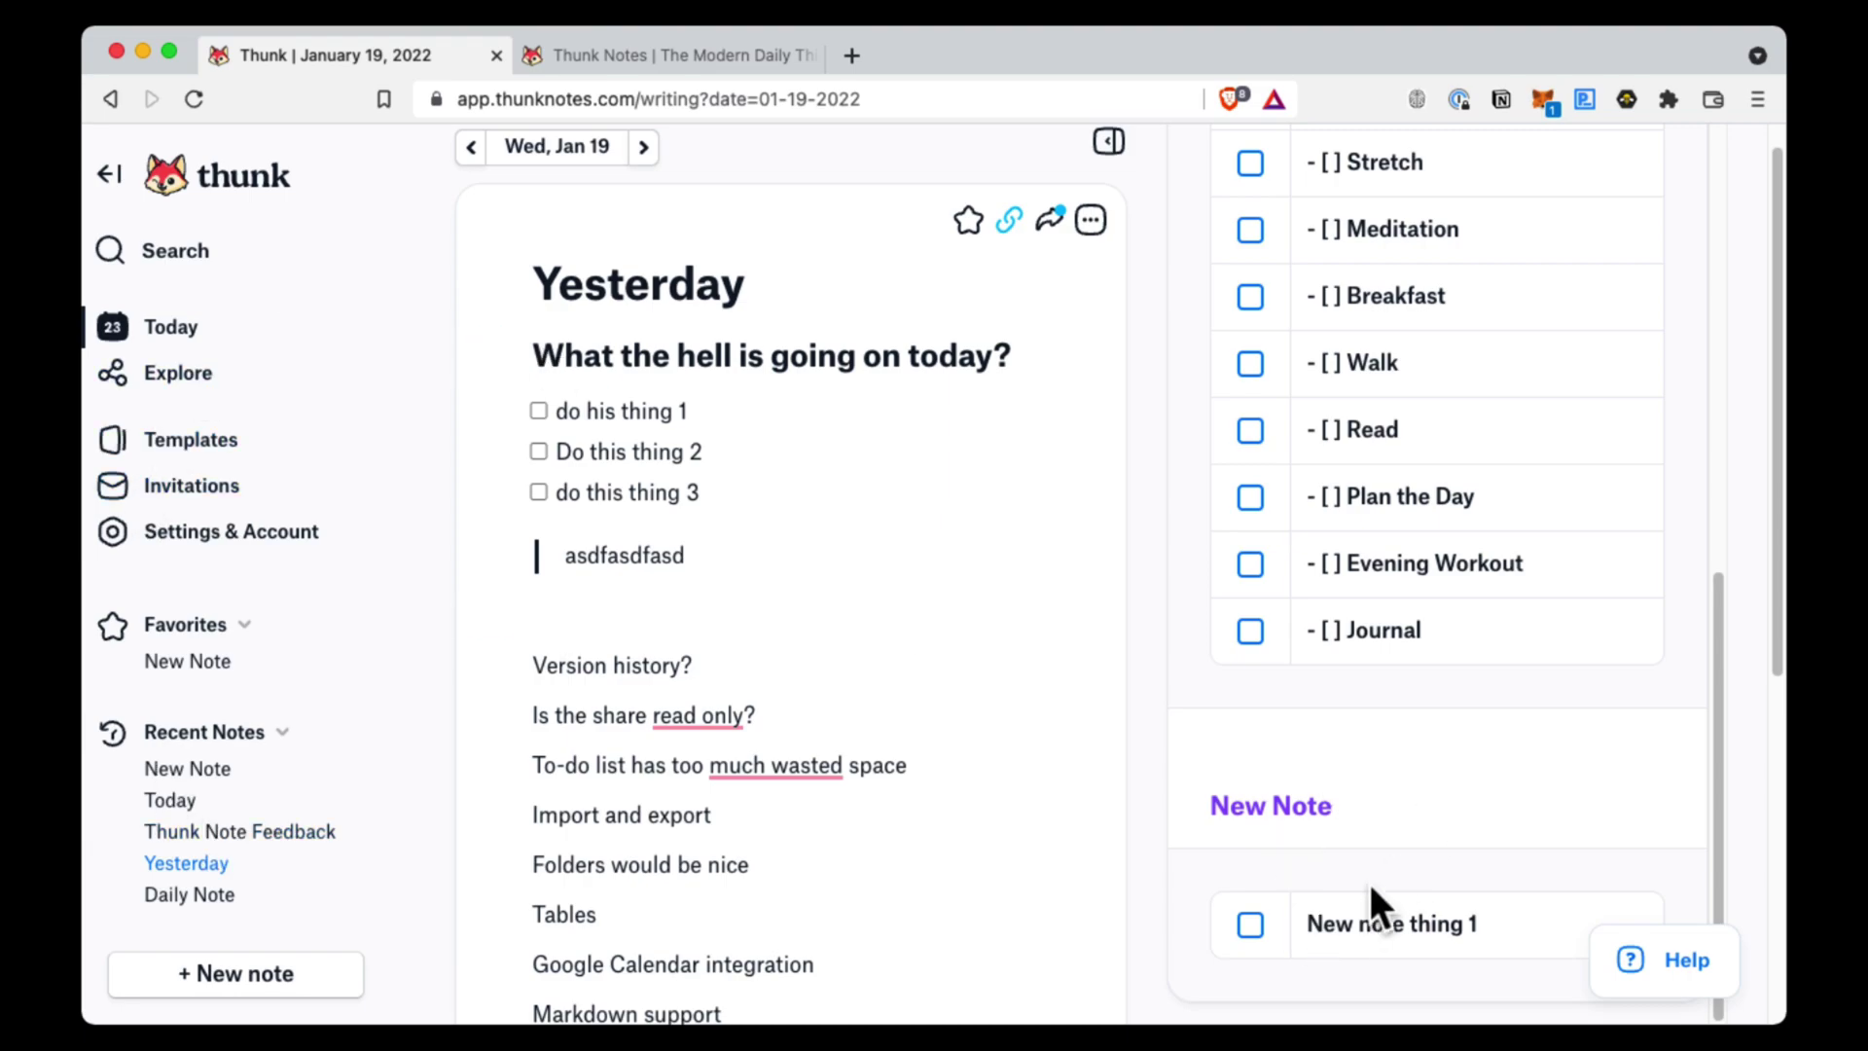
scroll(1368, 872, "up", 15)
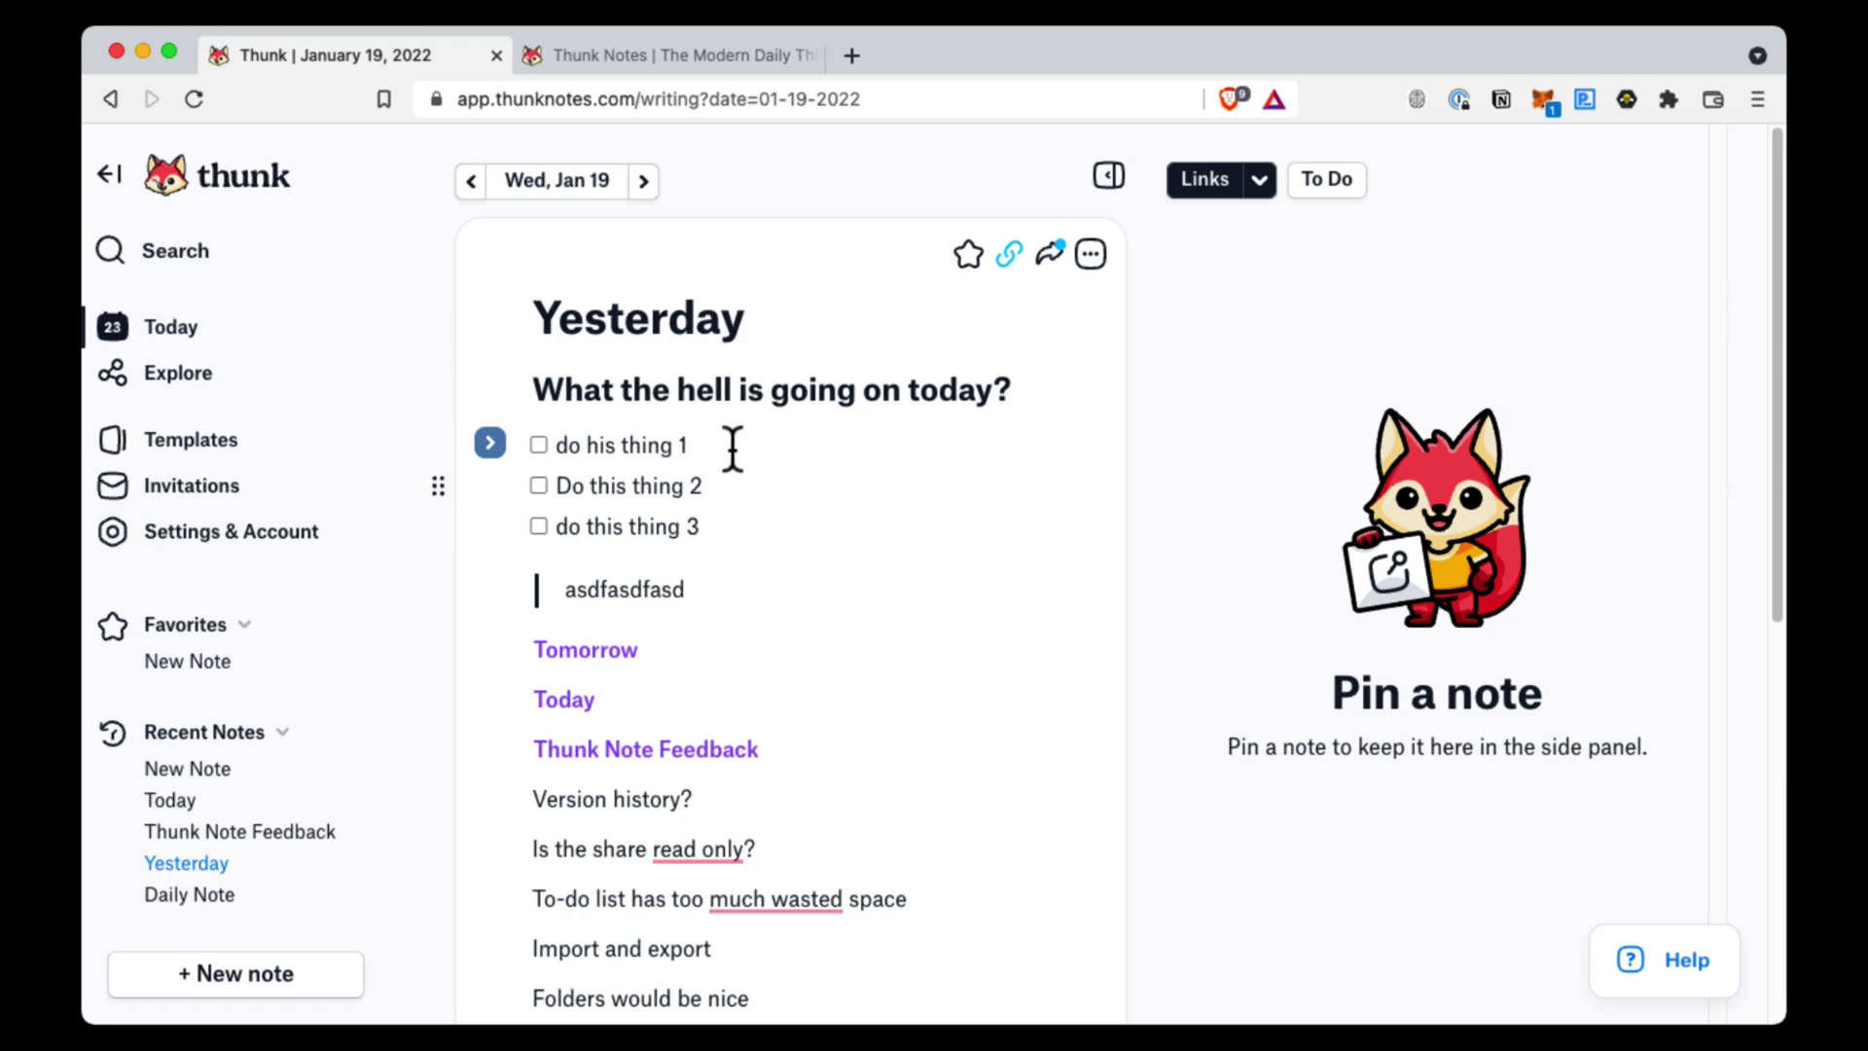
In the Jan 20 note, add an @-link to January 19, 2022, then open that Yesterday link
left_click(733, 449)
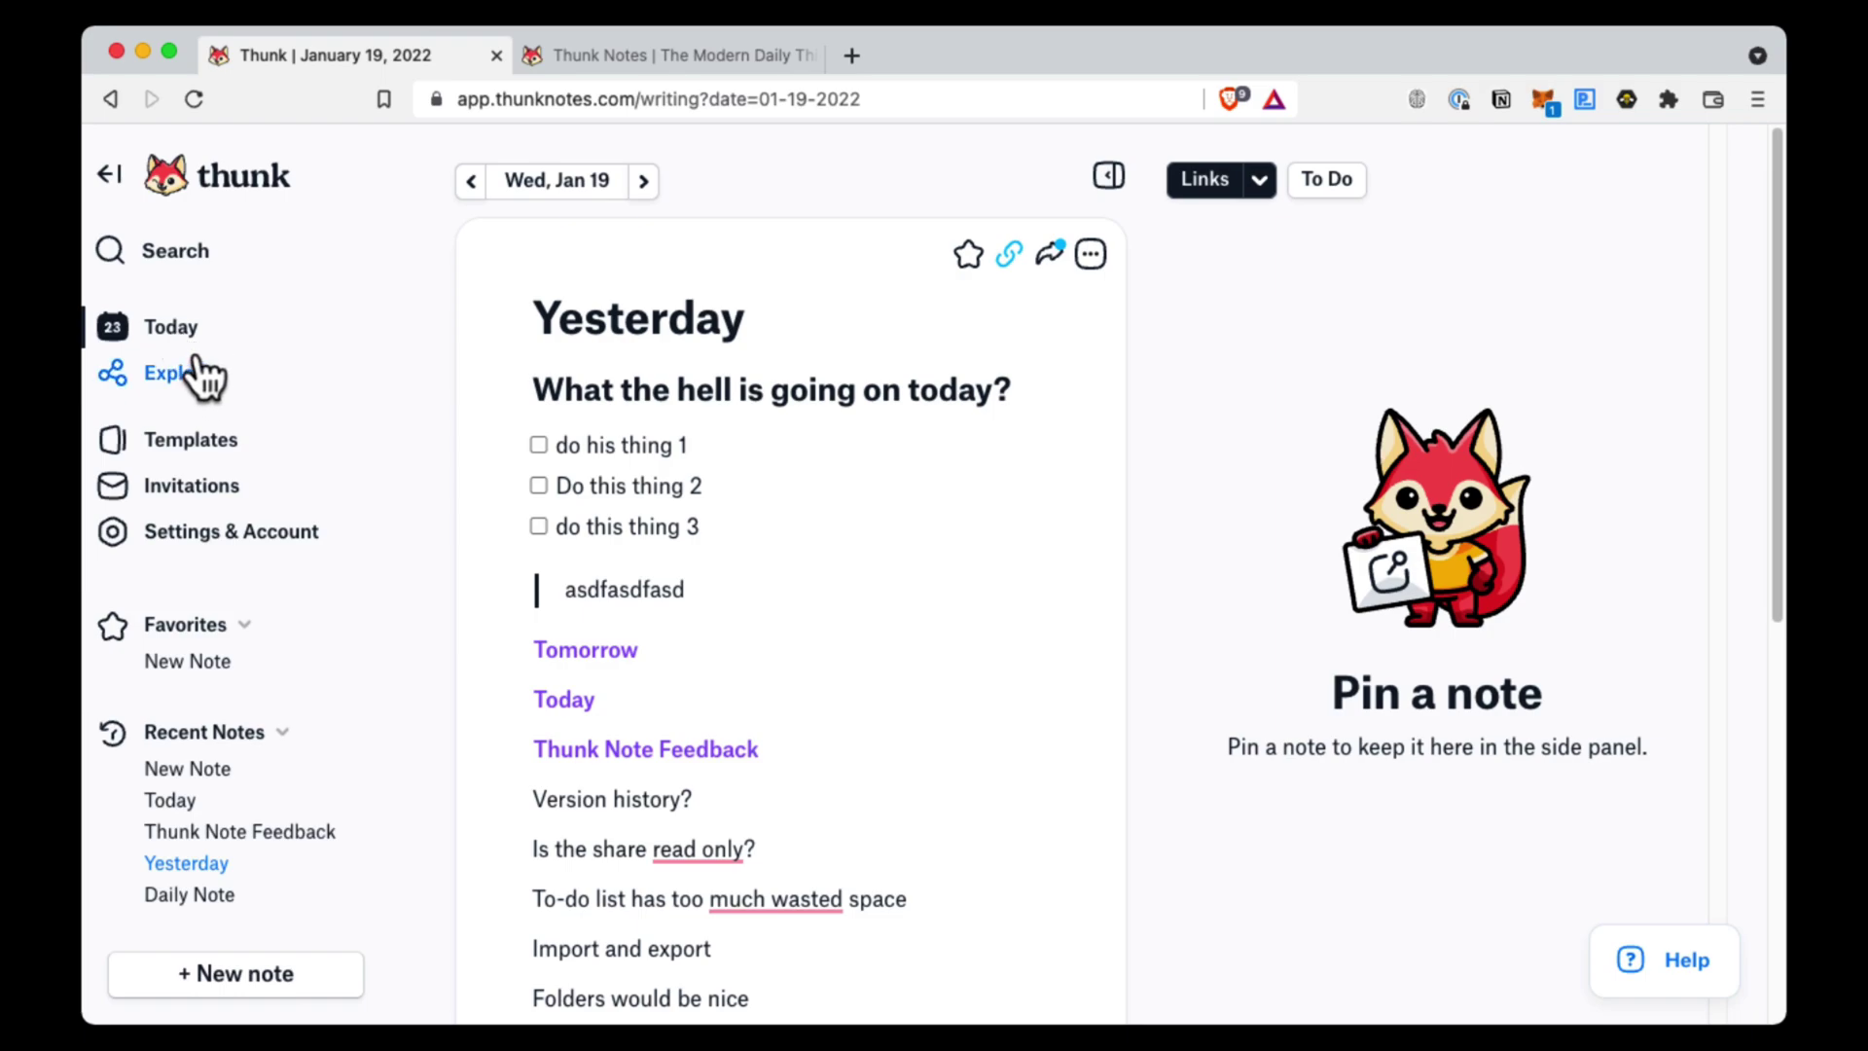
left_click(563, 183)
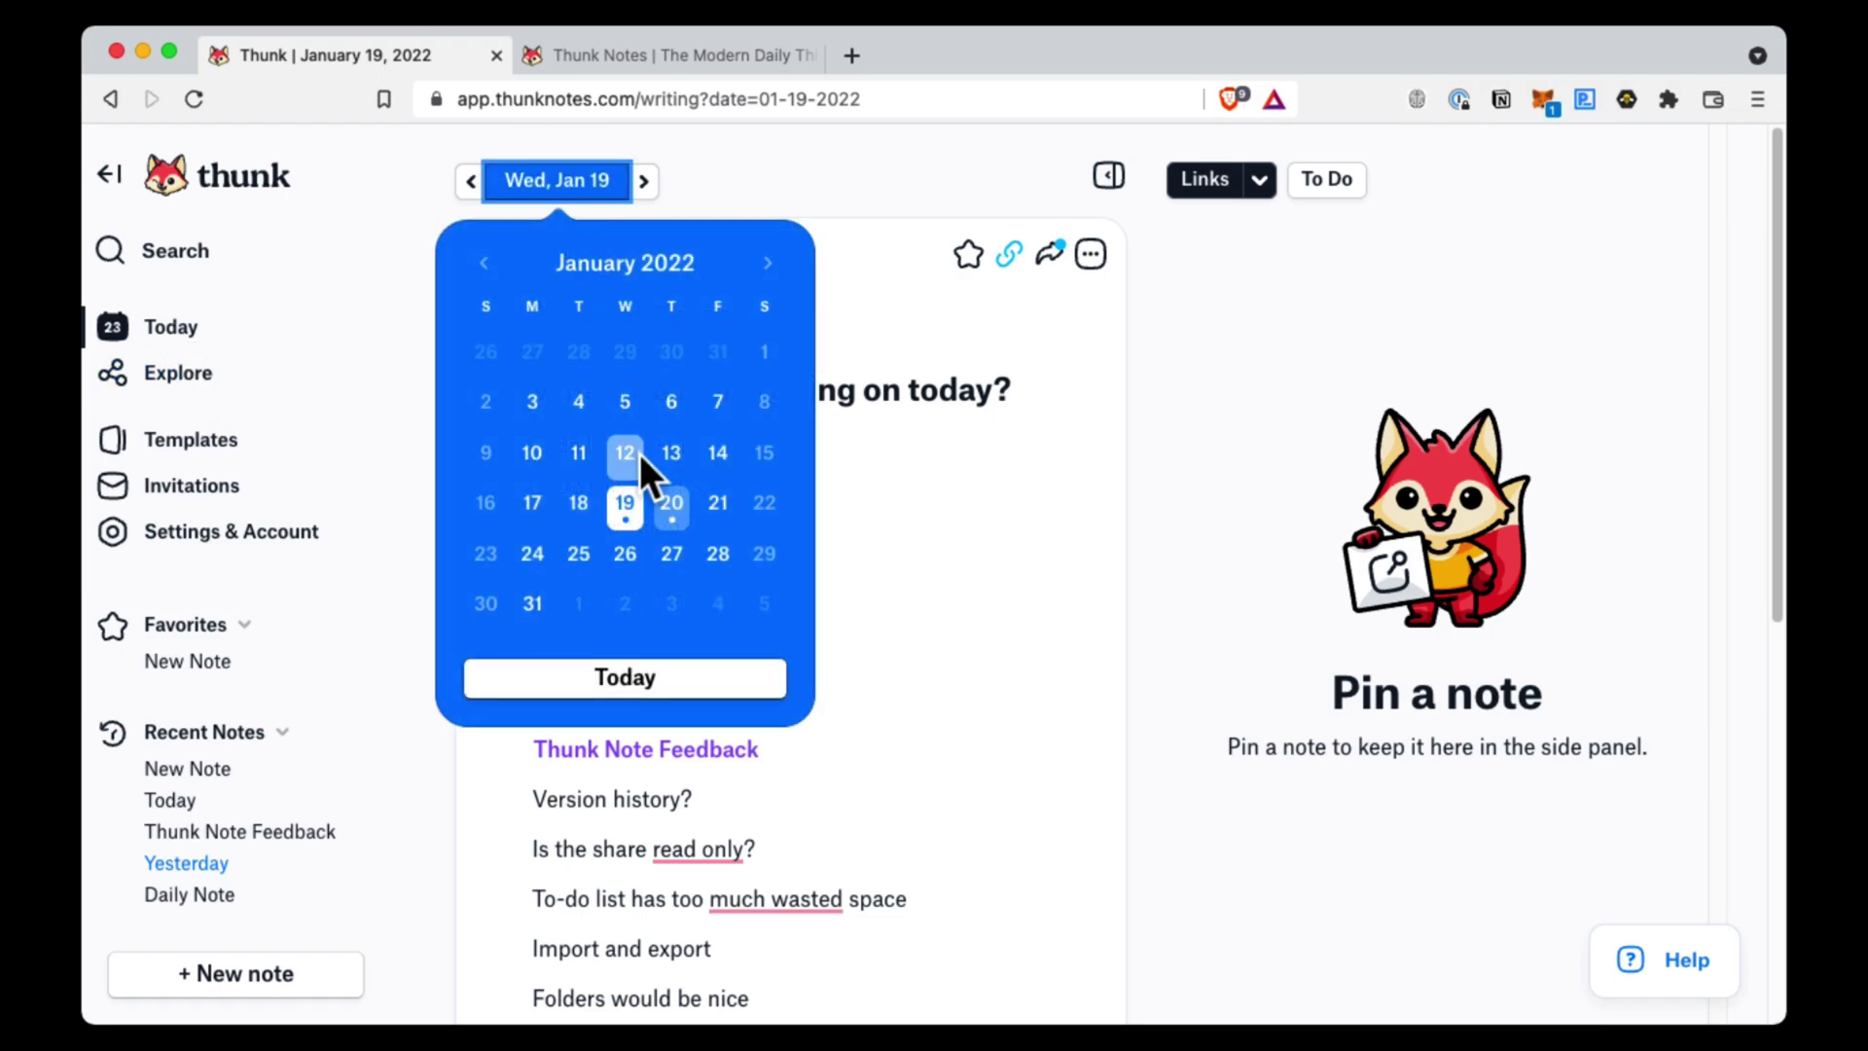
left_click(672, 510)
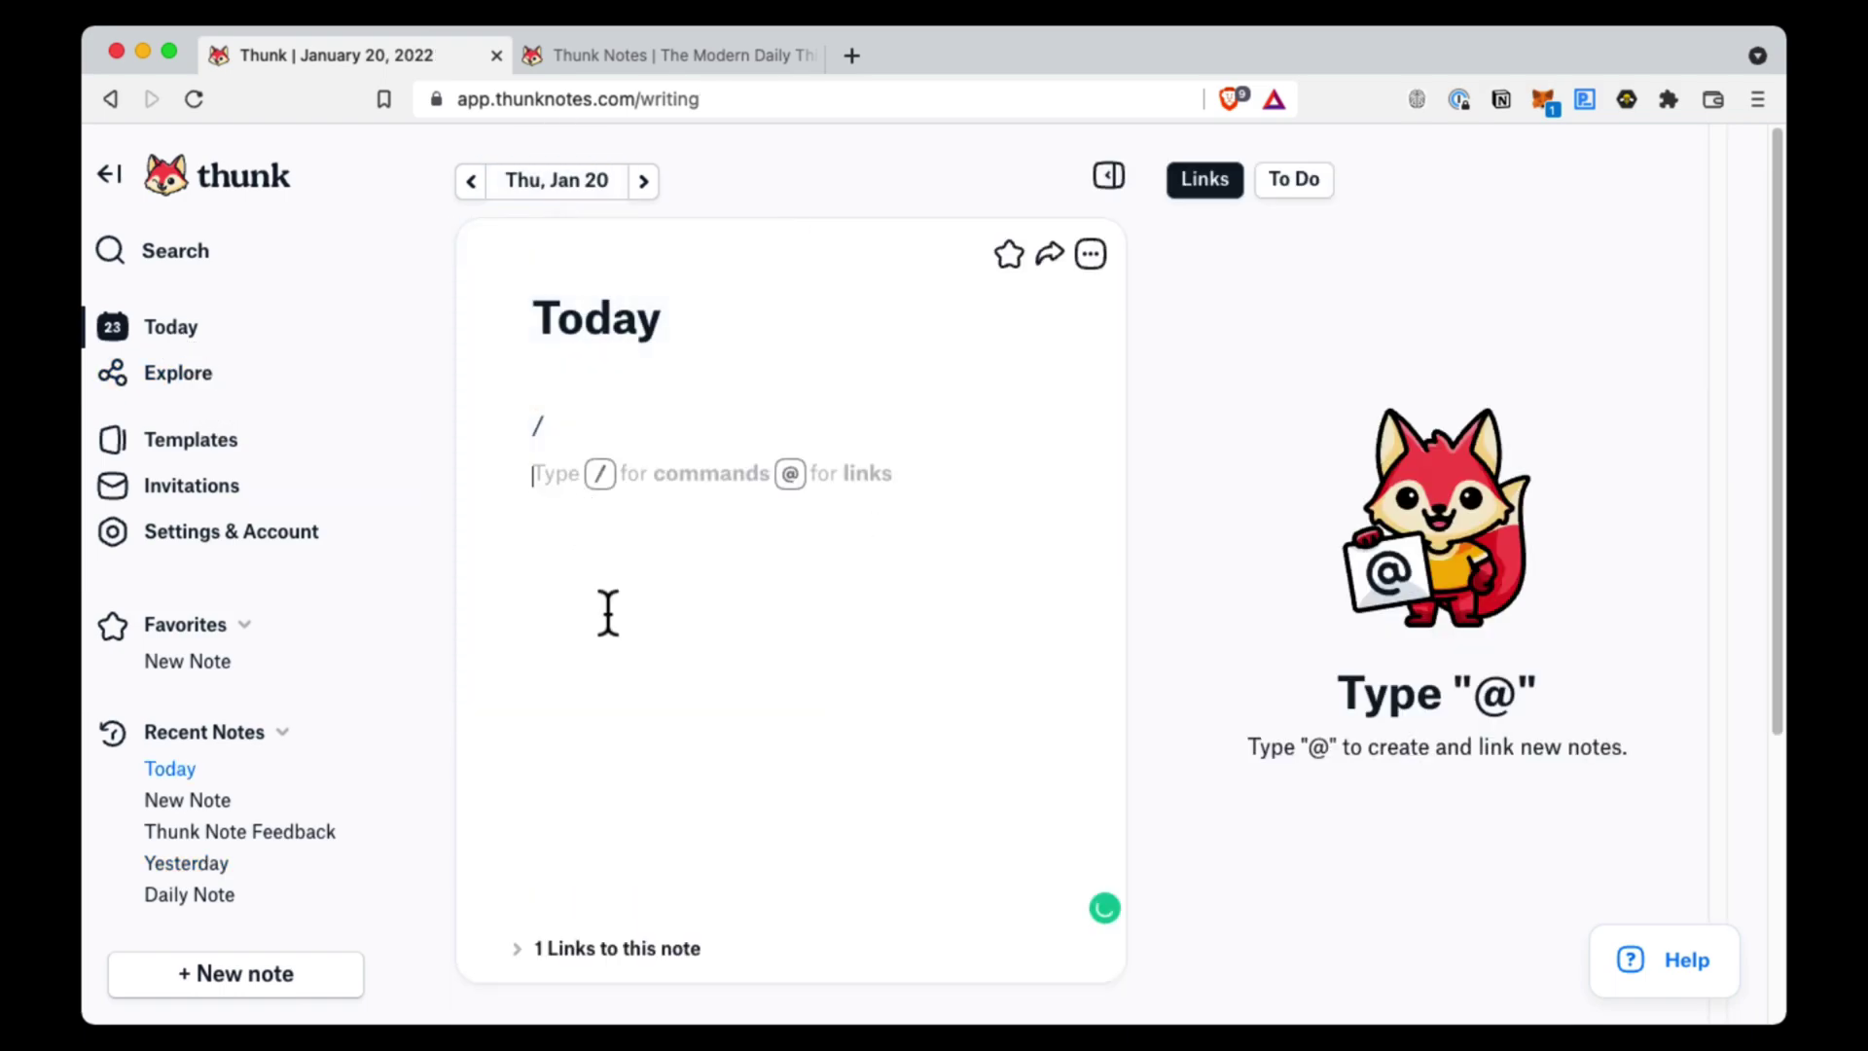
type("@")
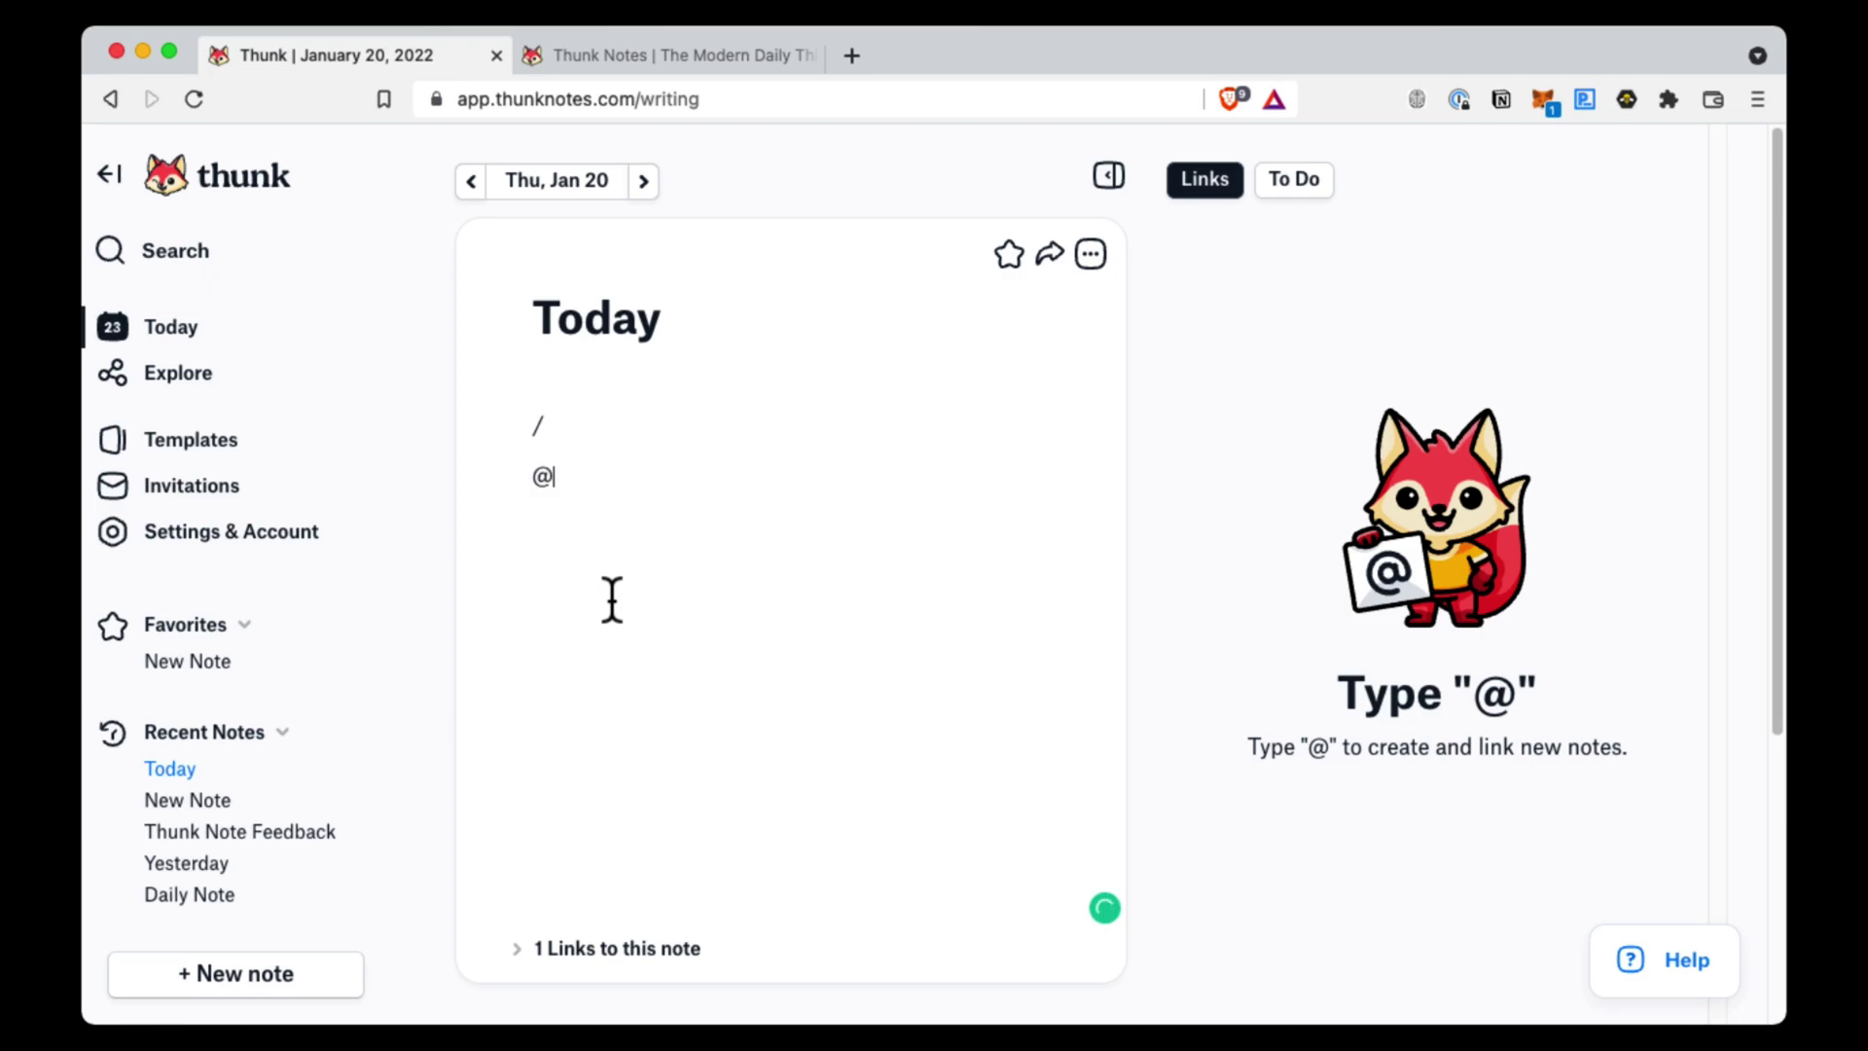
left_click(637, 673)
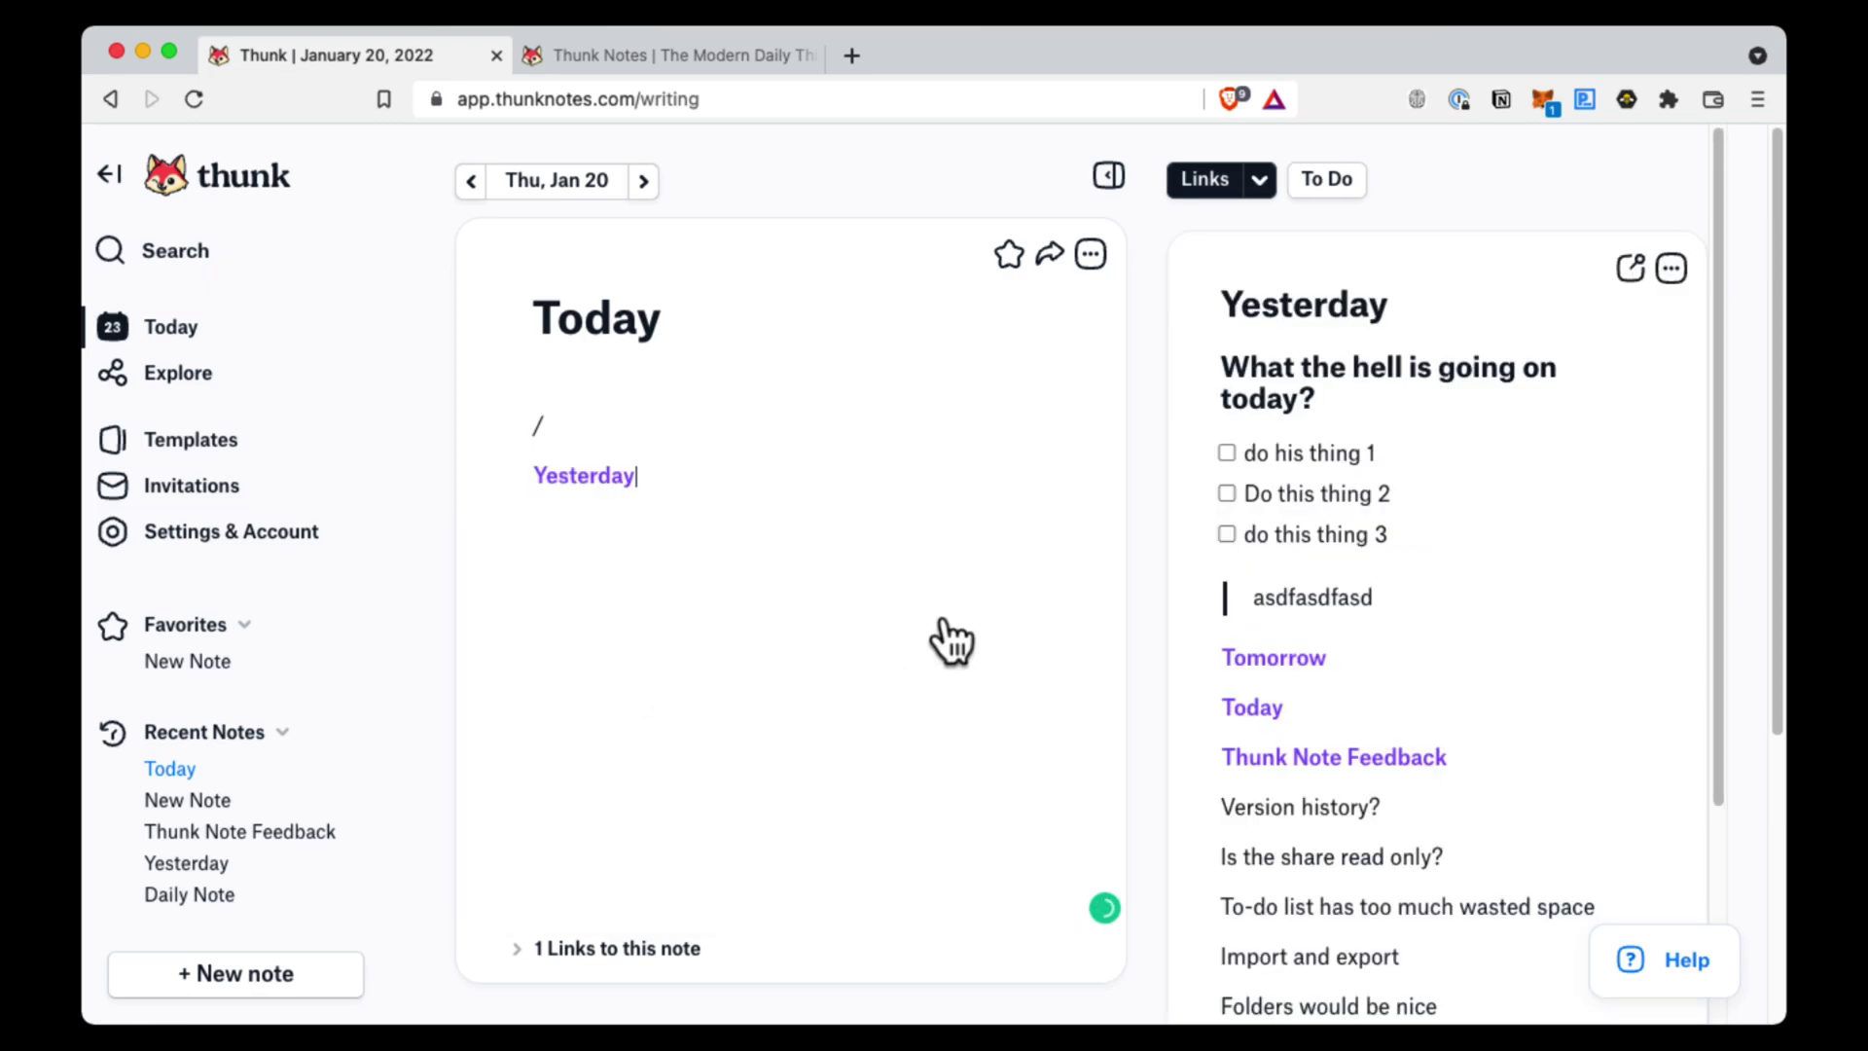
left_click(584, 476)
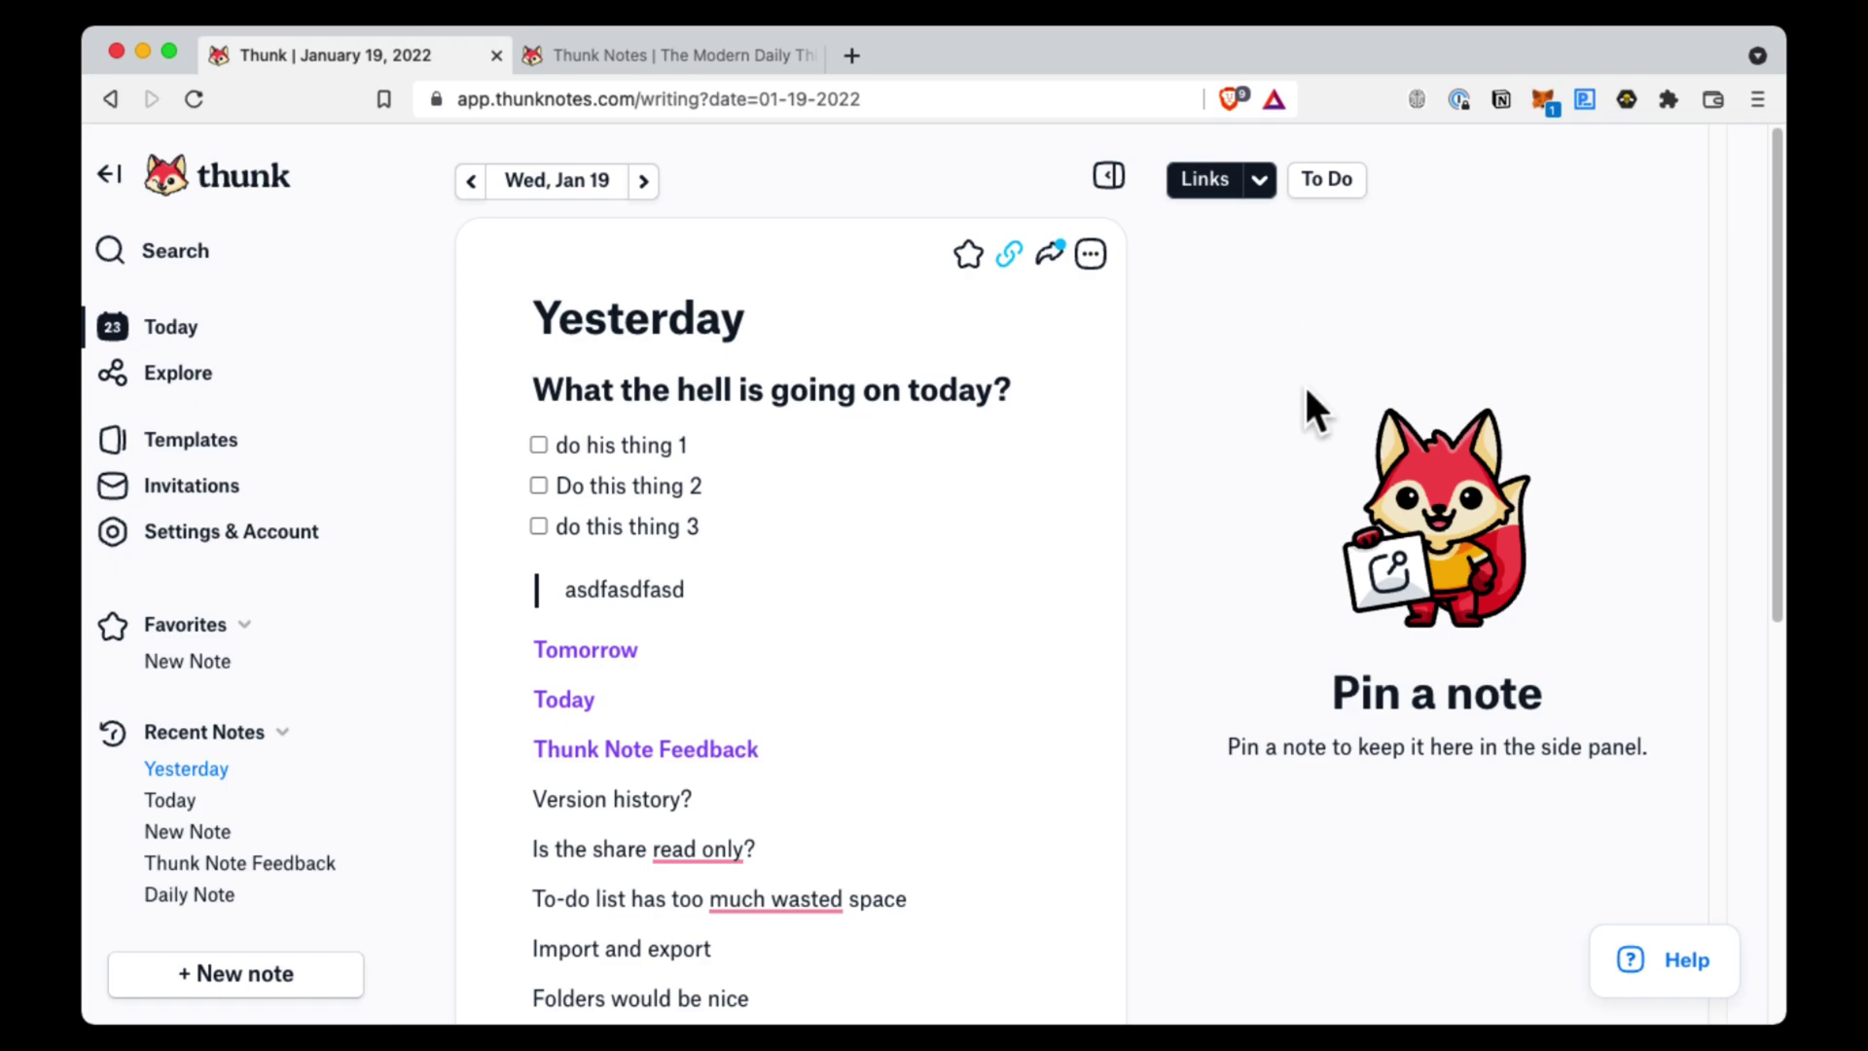
scroll(776, 709, "down", 6)
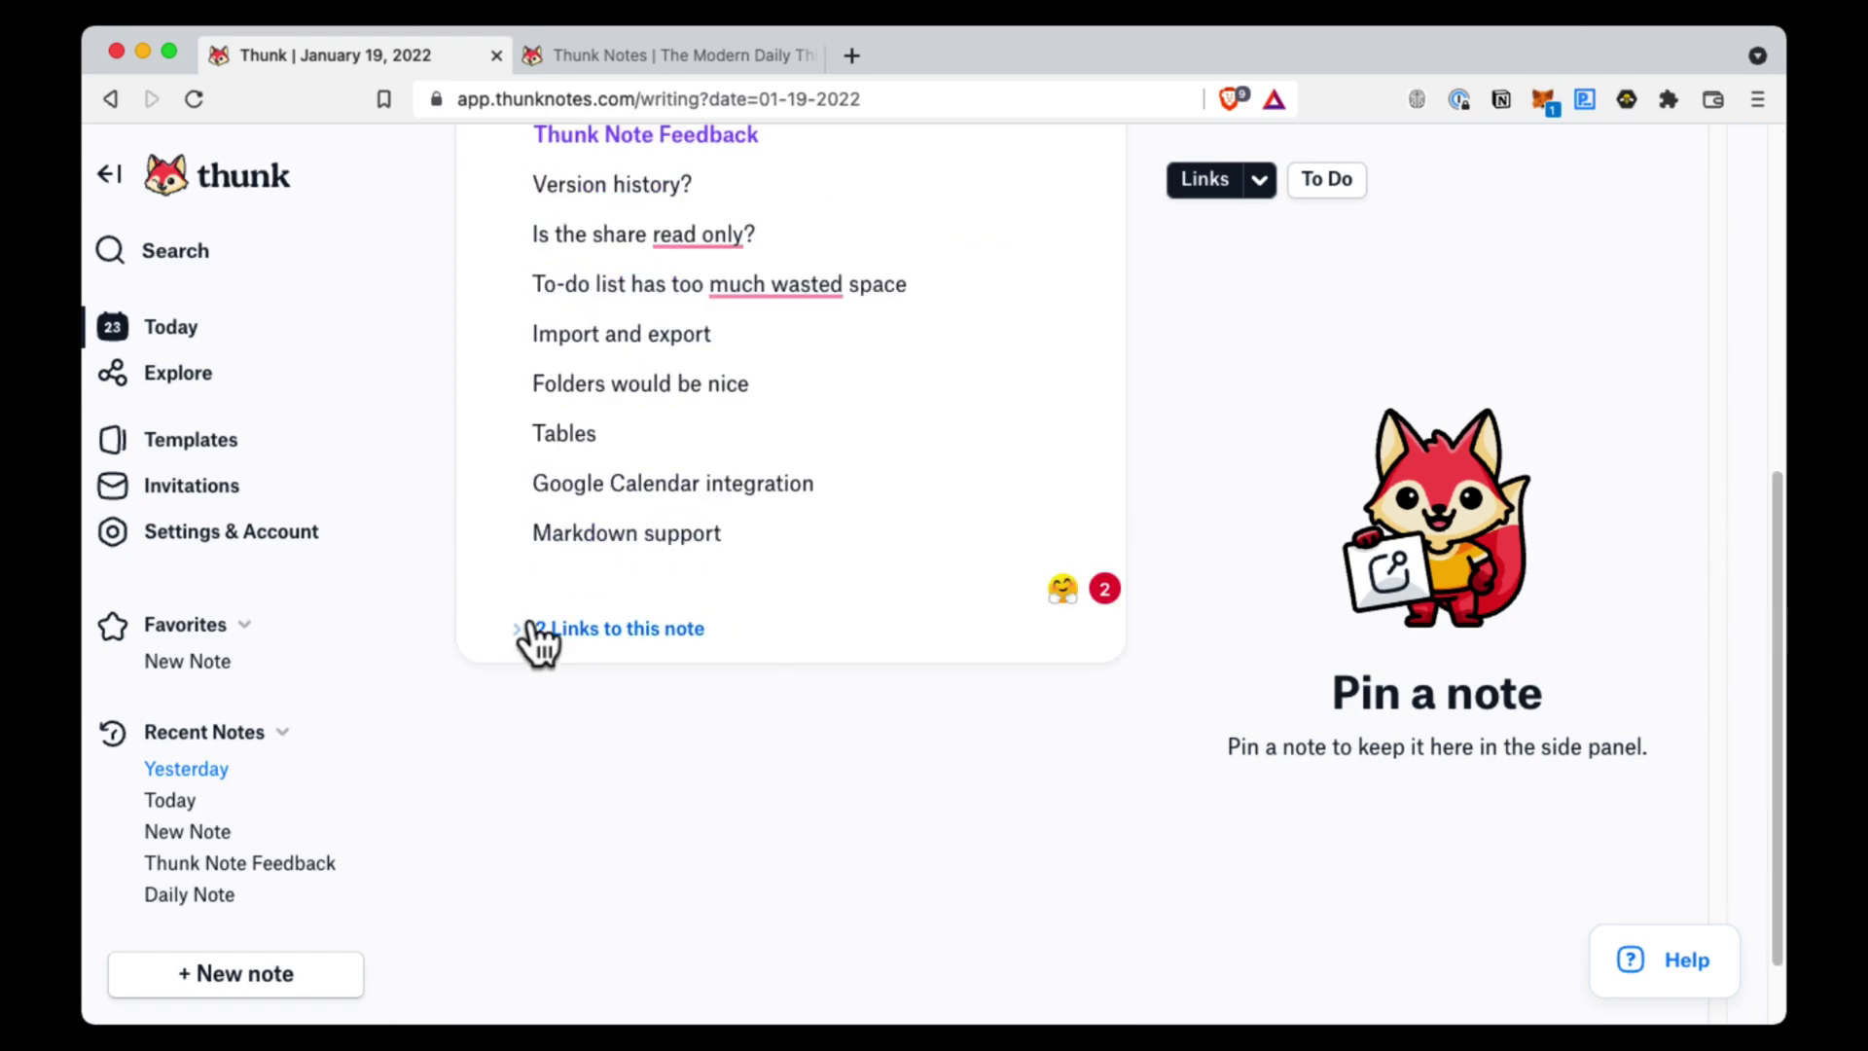
left_click(535, 631)
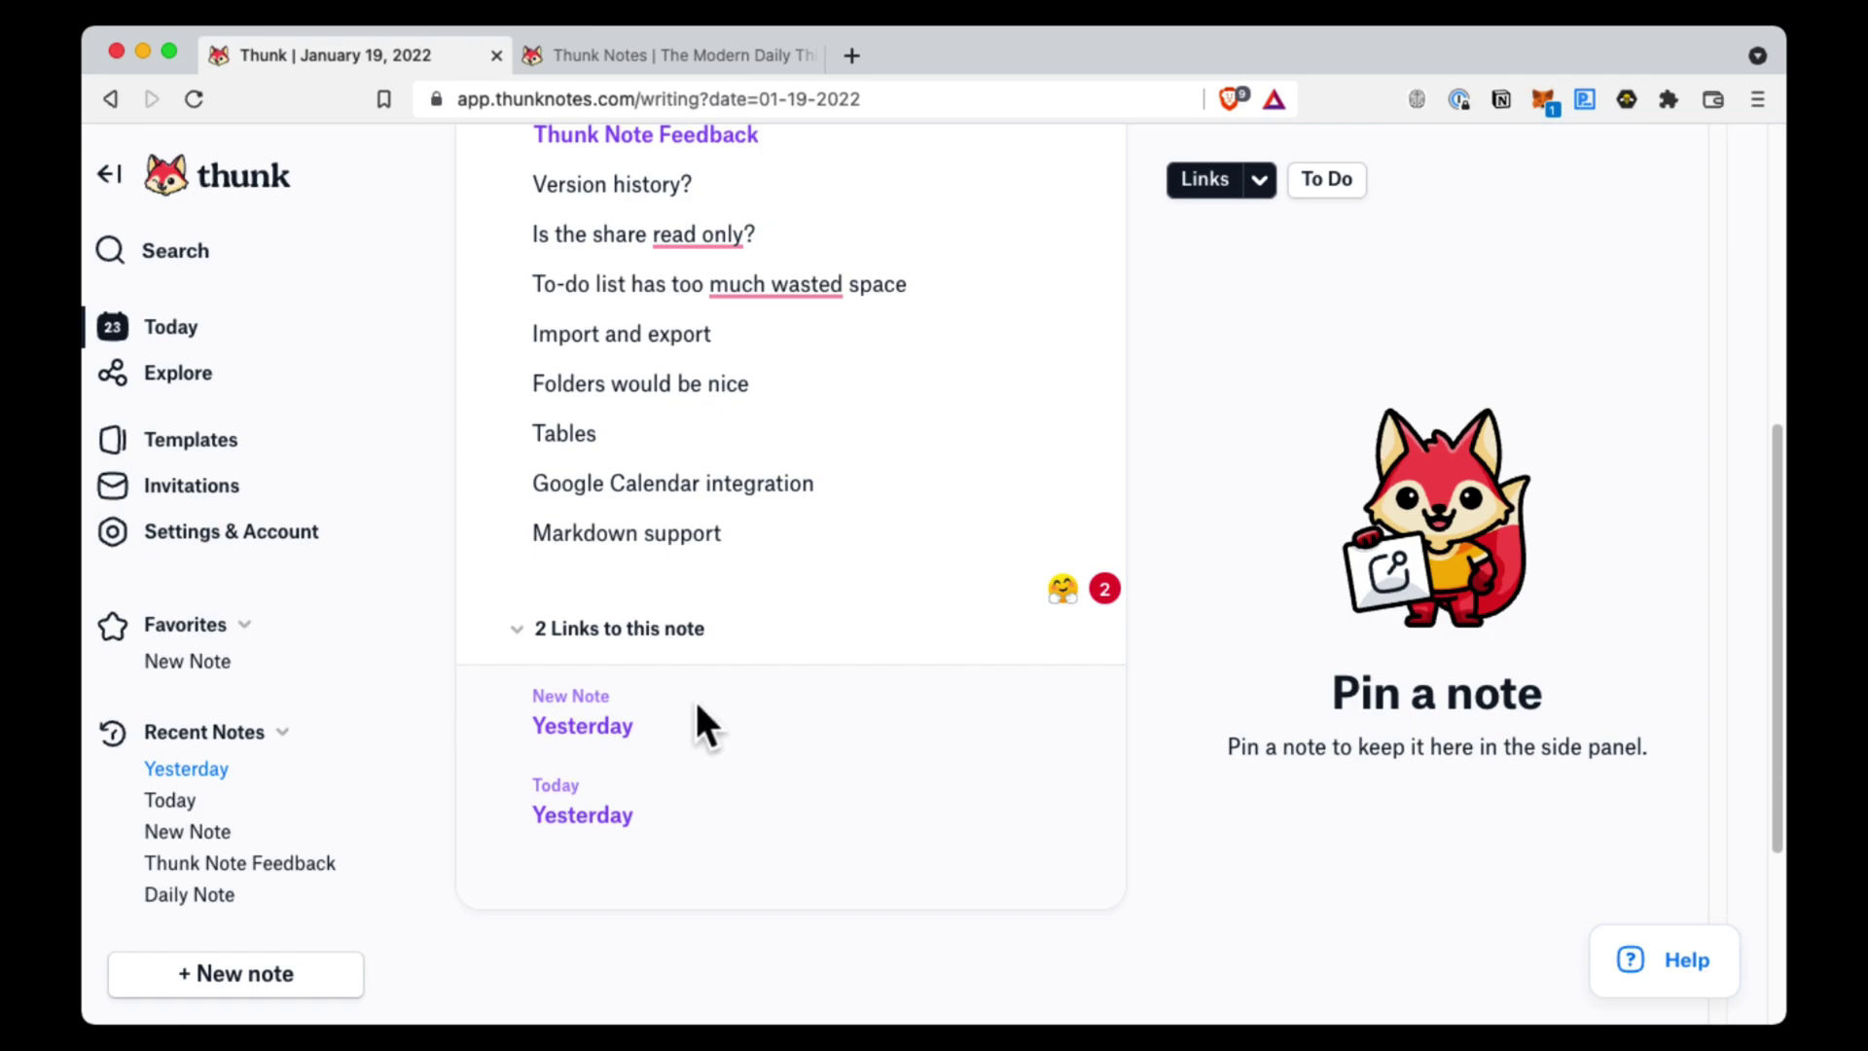
left_click(545, 630)
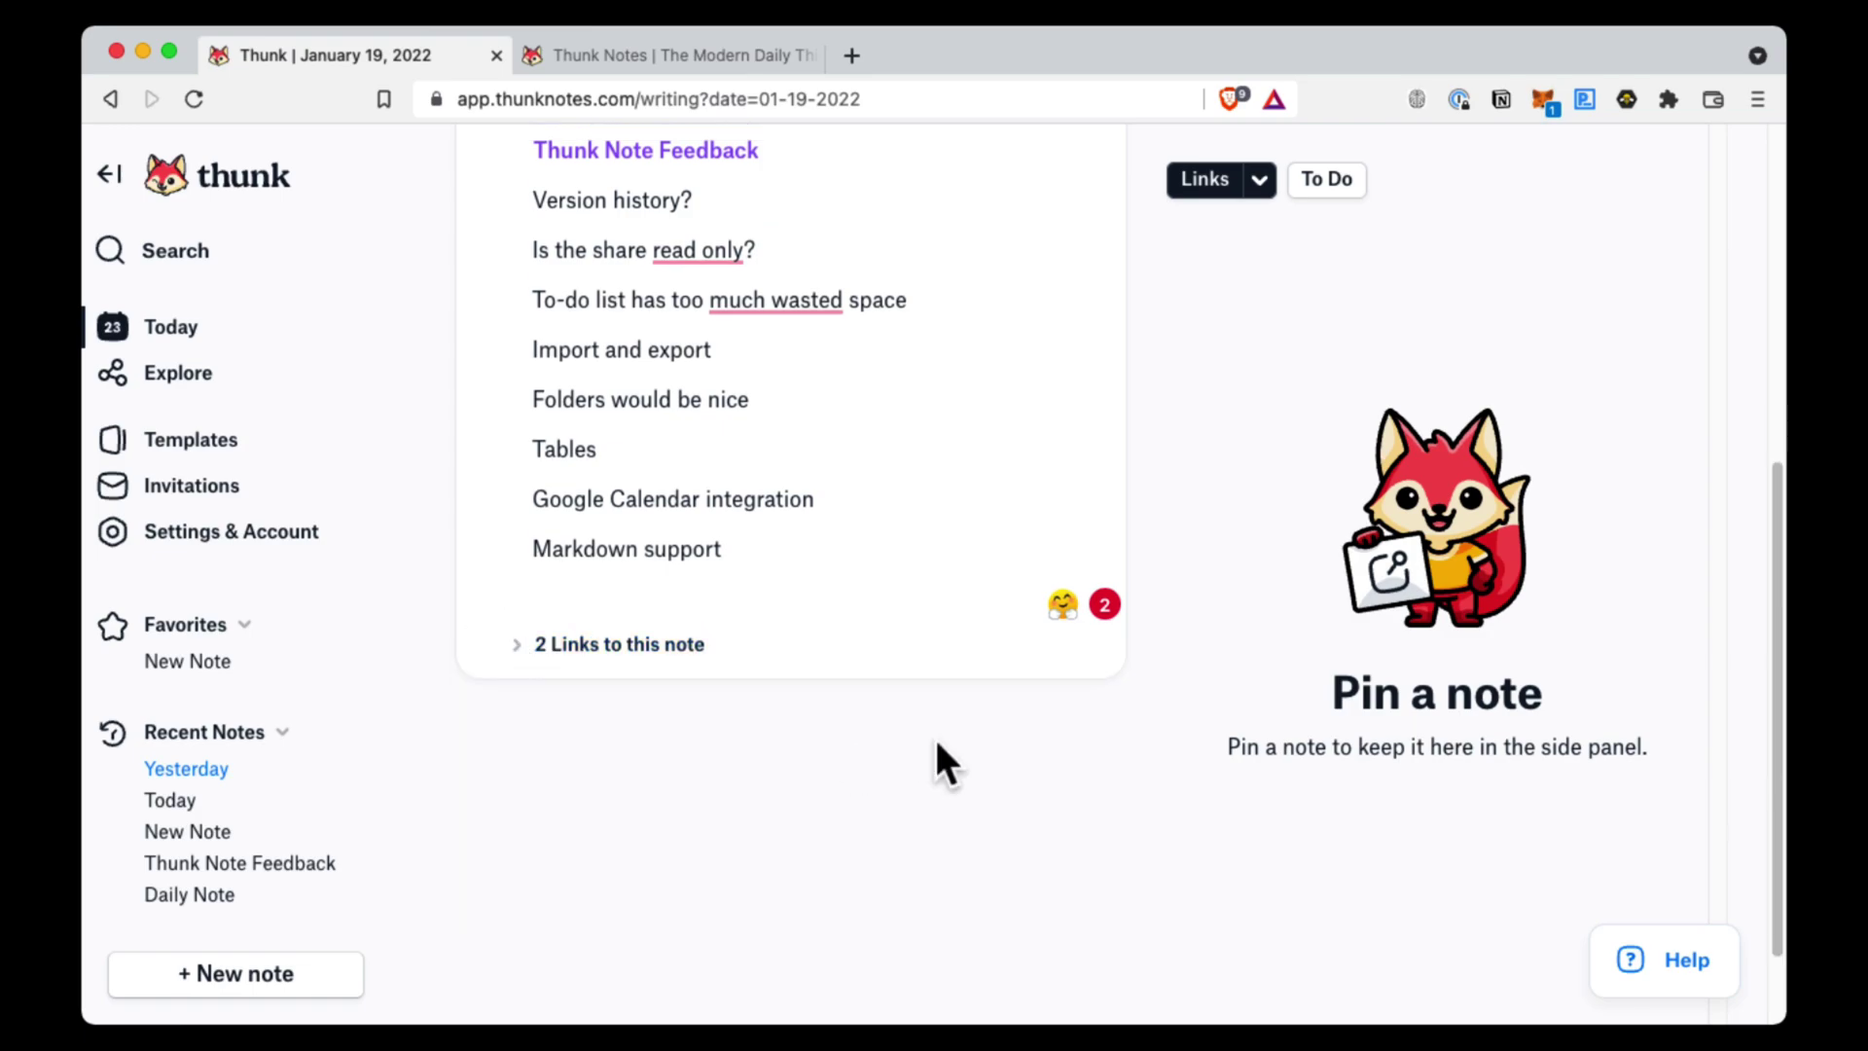
scroll(876, 739, "up", 4)
scroll(825, 710, "up", 2)
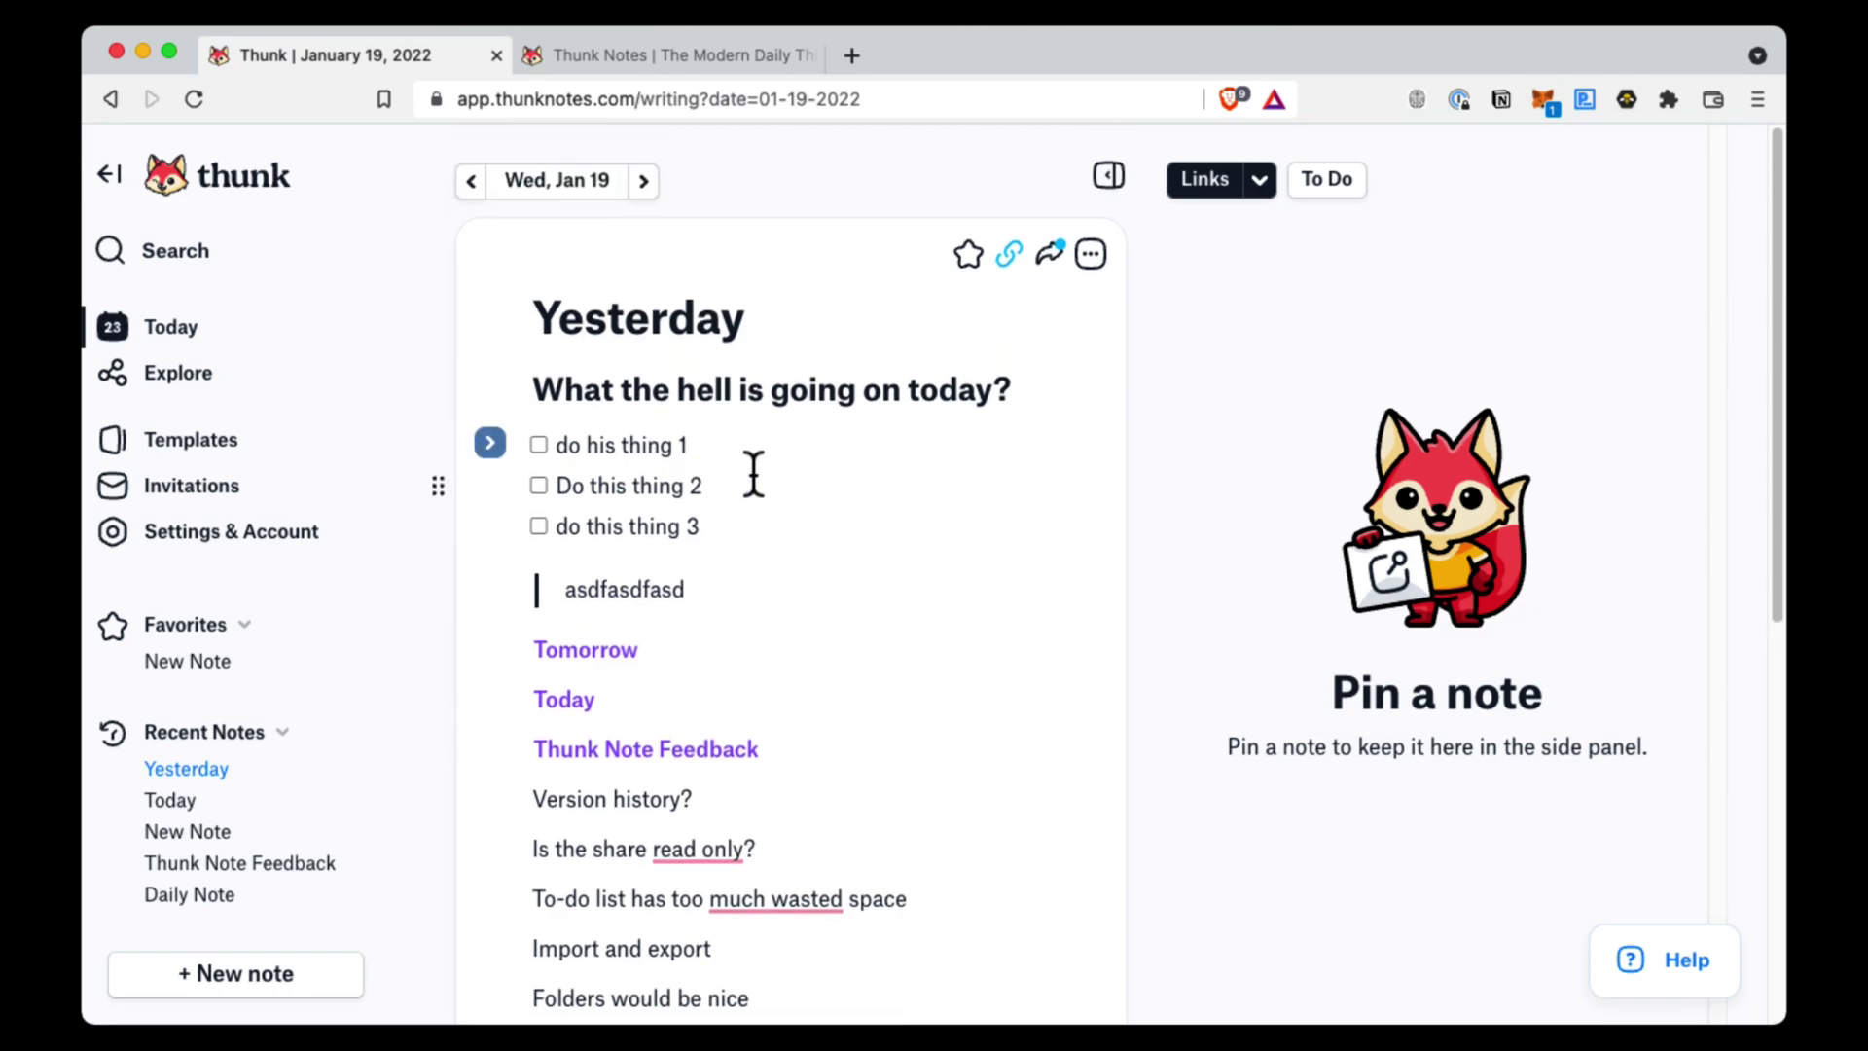
Preview the Tomorrow, Today and Thunk Note Feedback links in turn, ending on Tomorrow
left_click(701, 649)
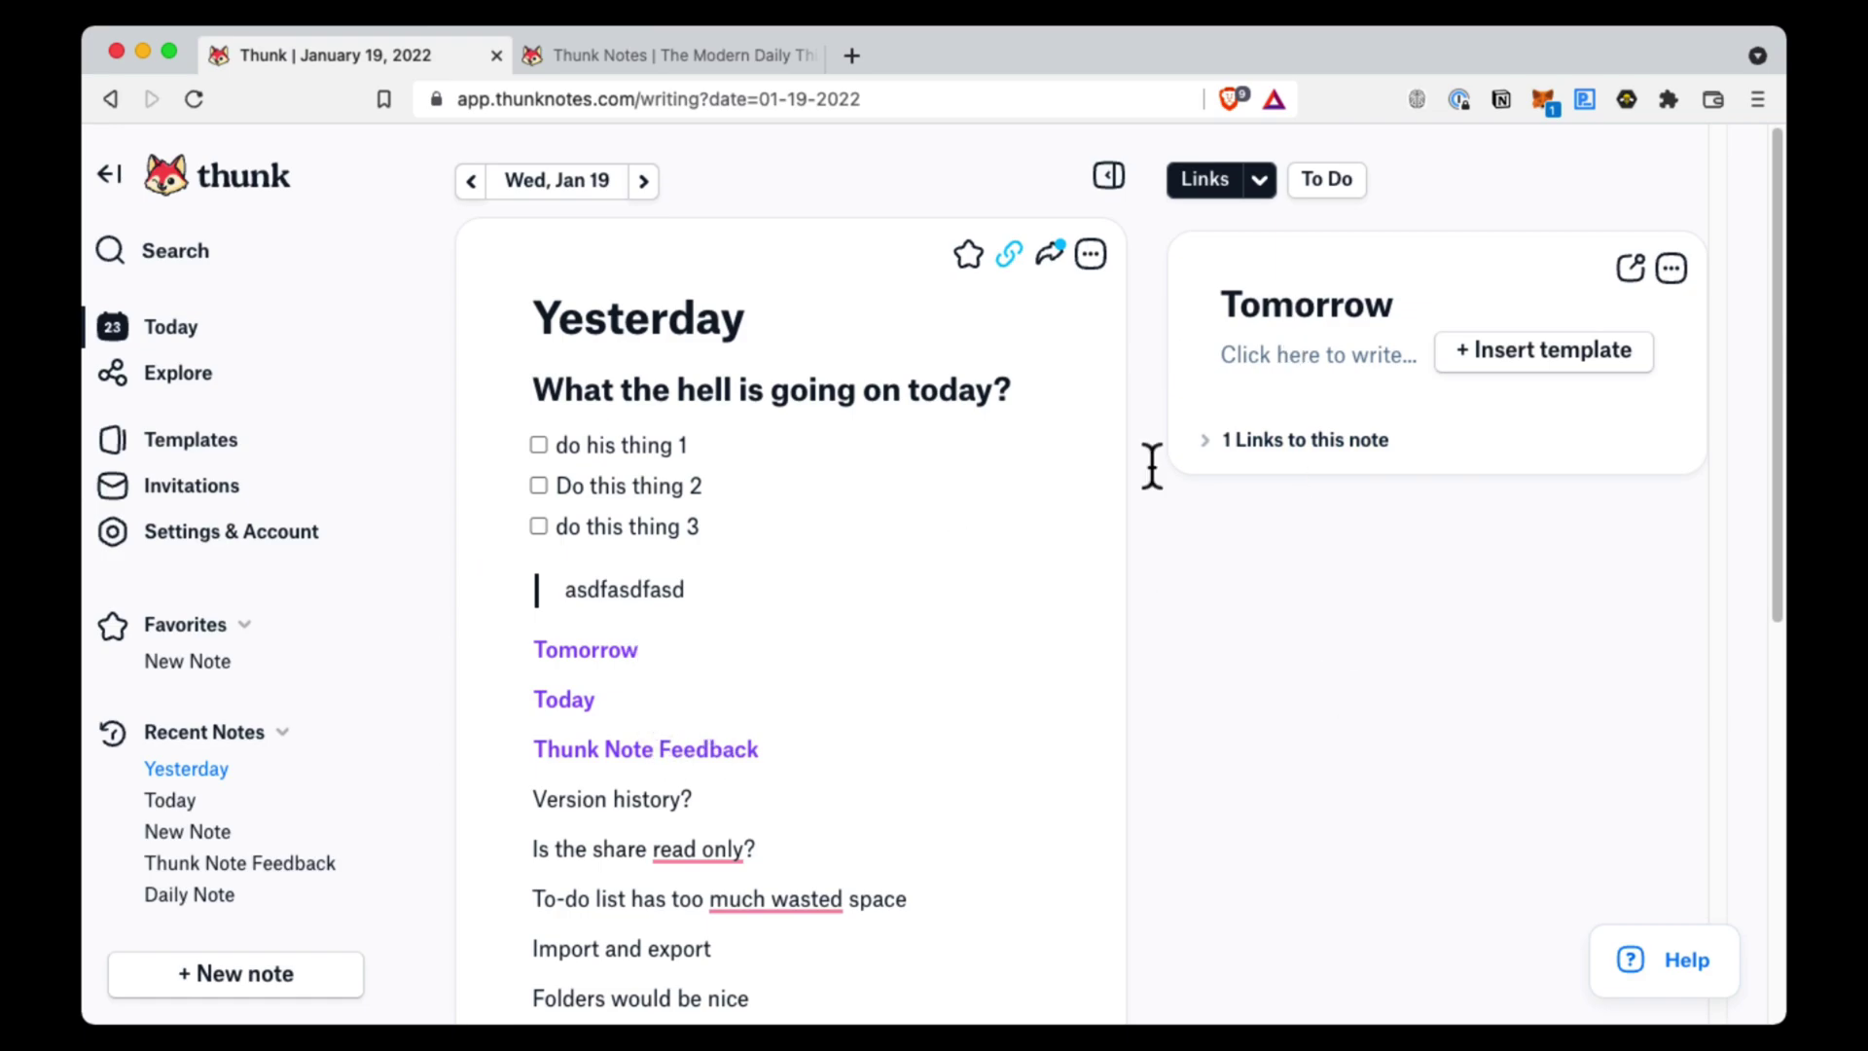
left_click(680, 700)
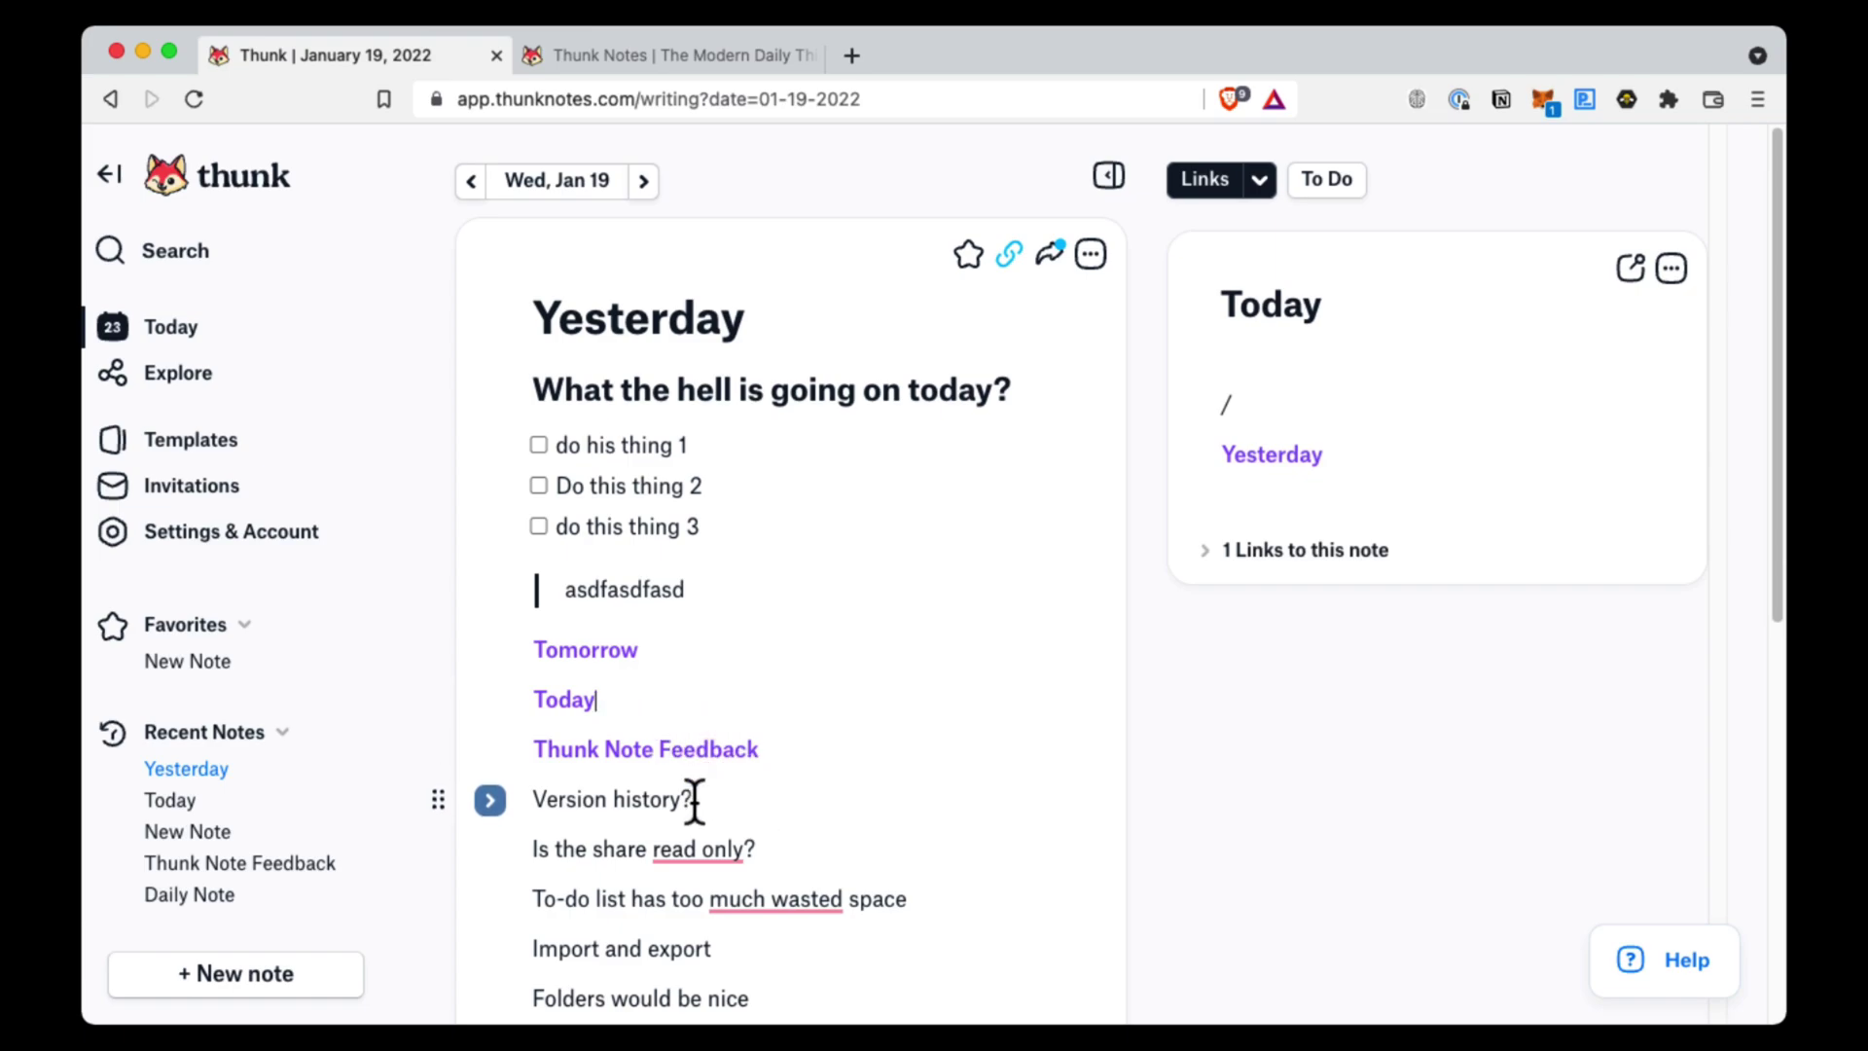
left_click(811, 747)
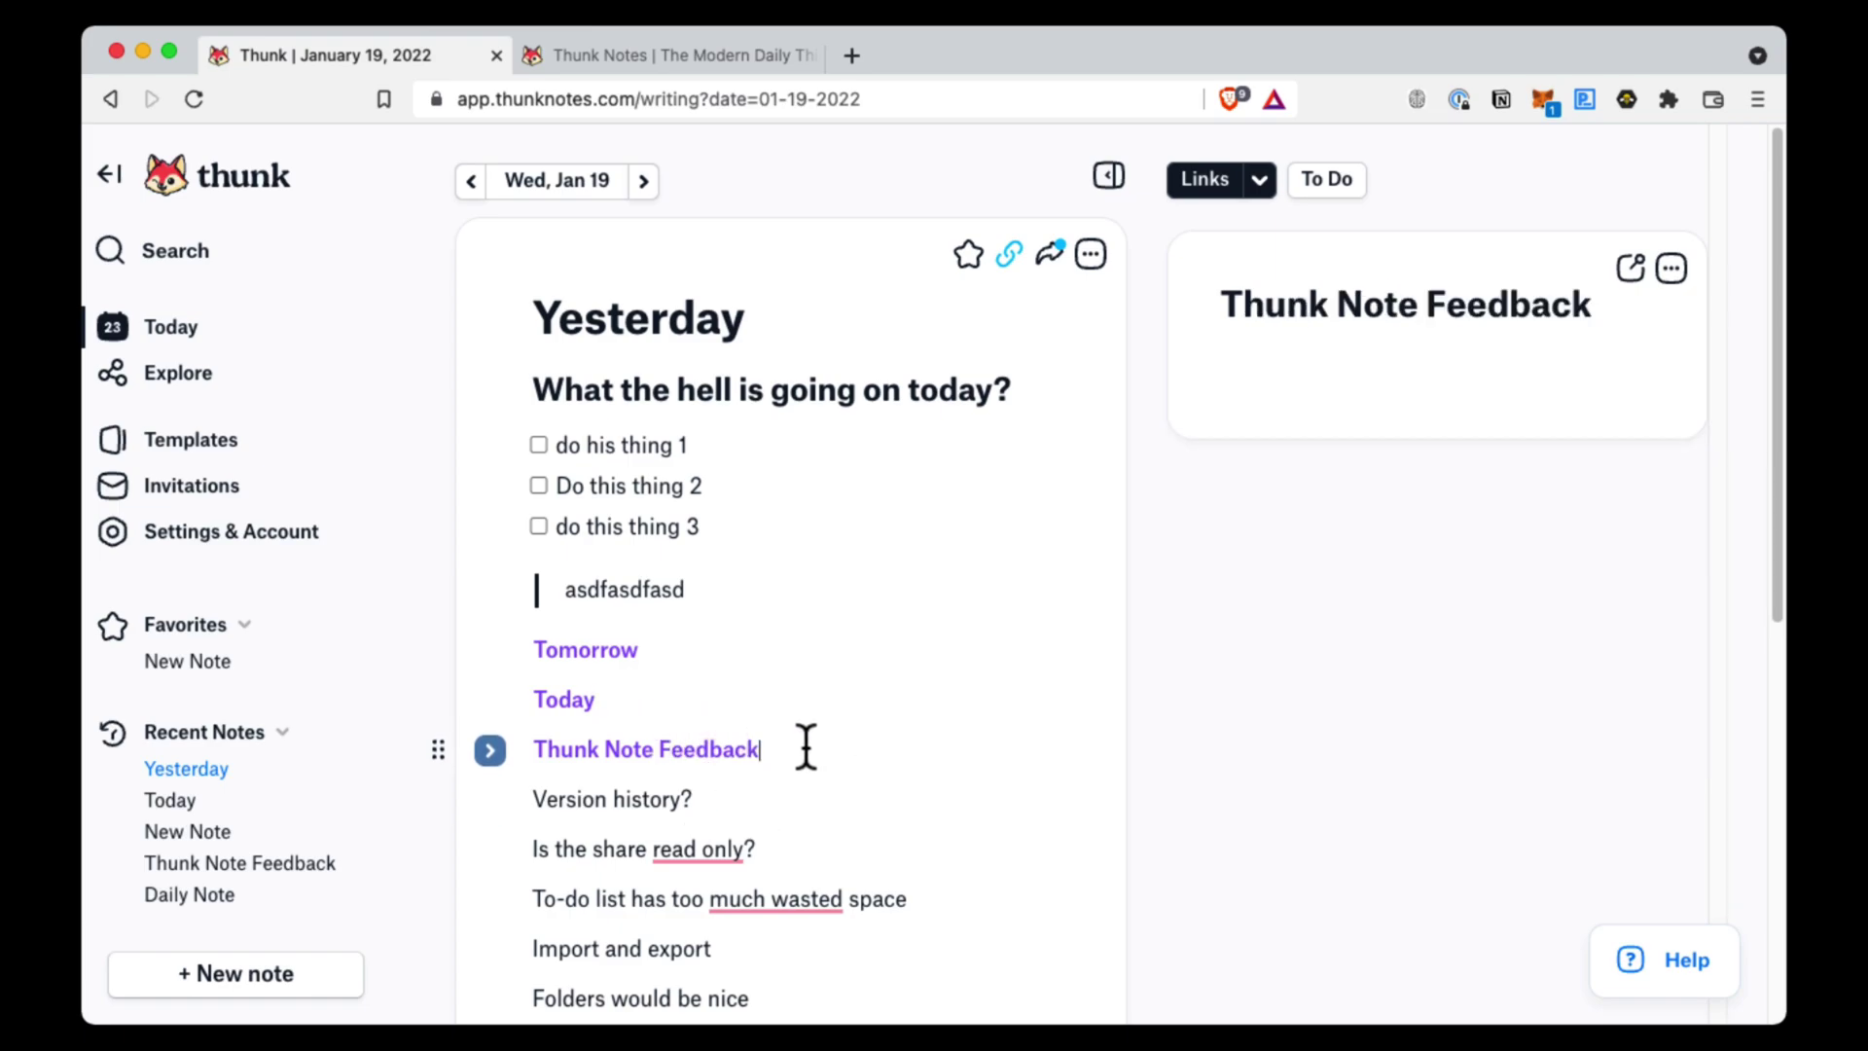
mouse_move(734, 899)
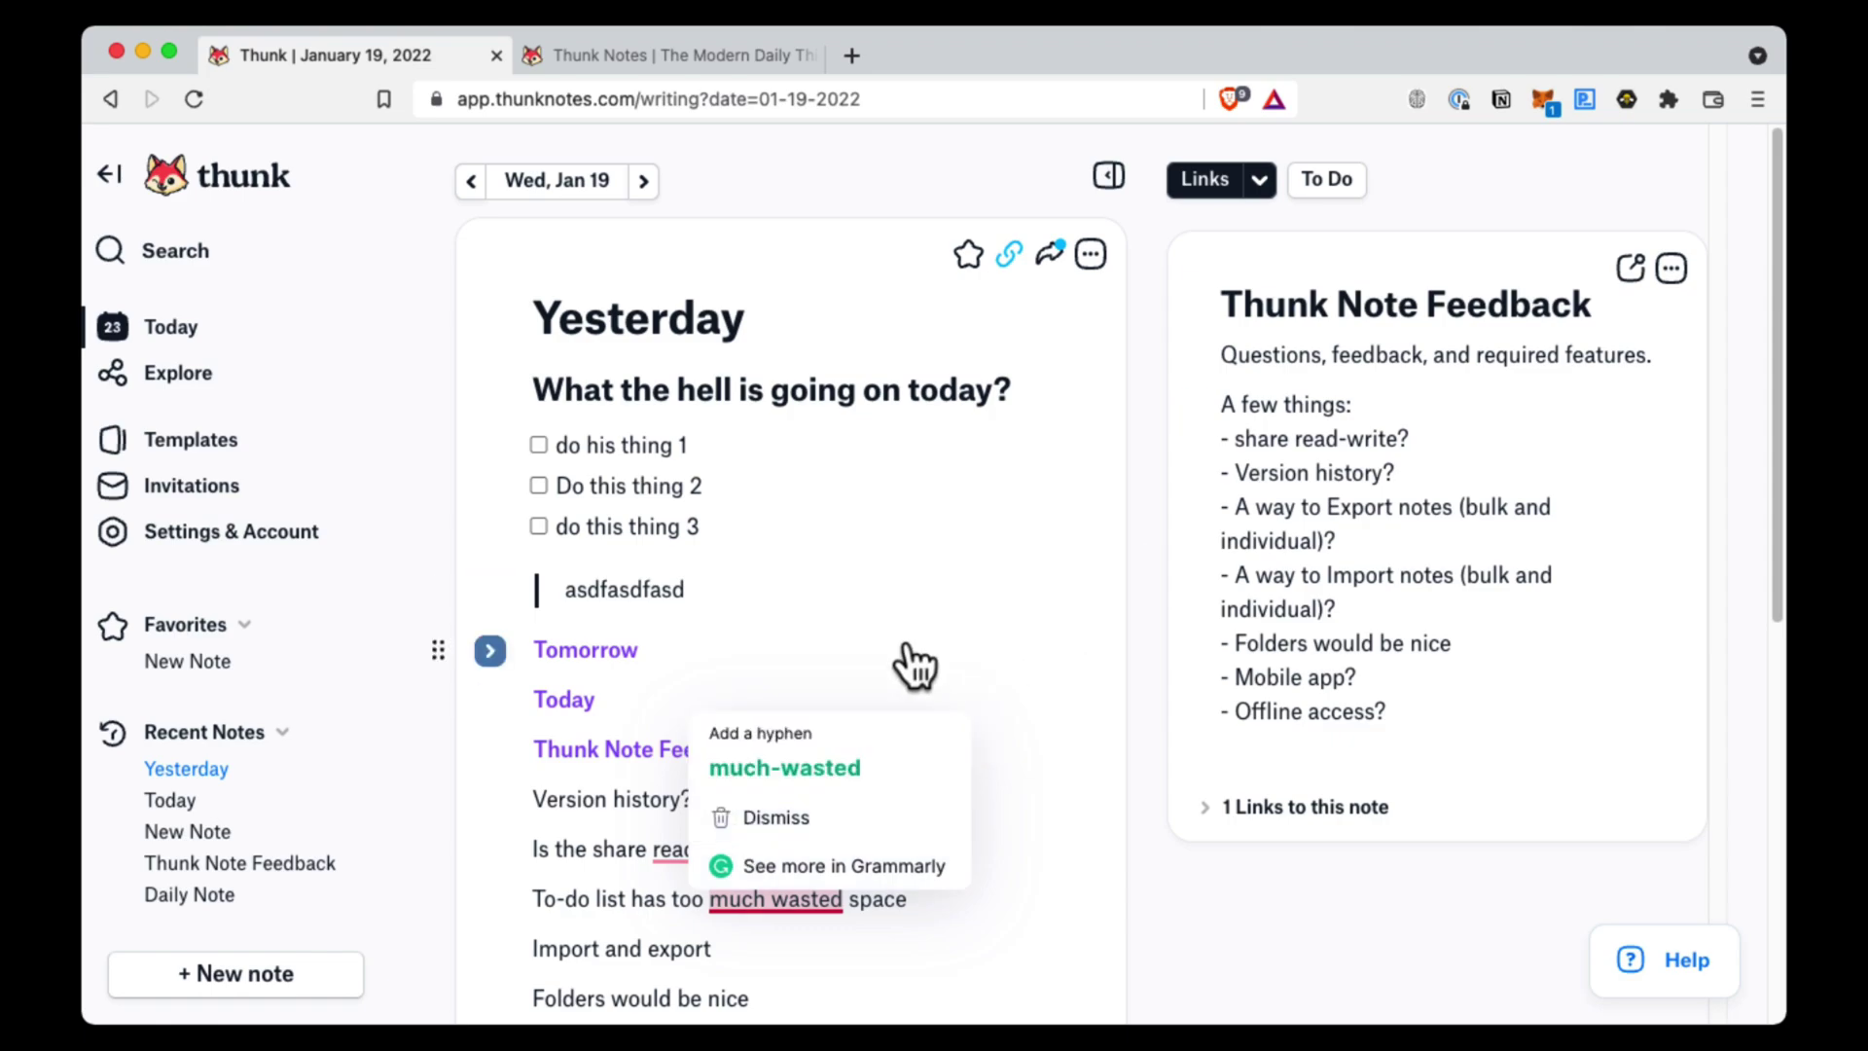
left_click(905, 656)
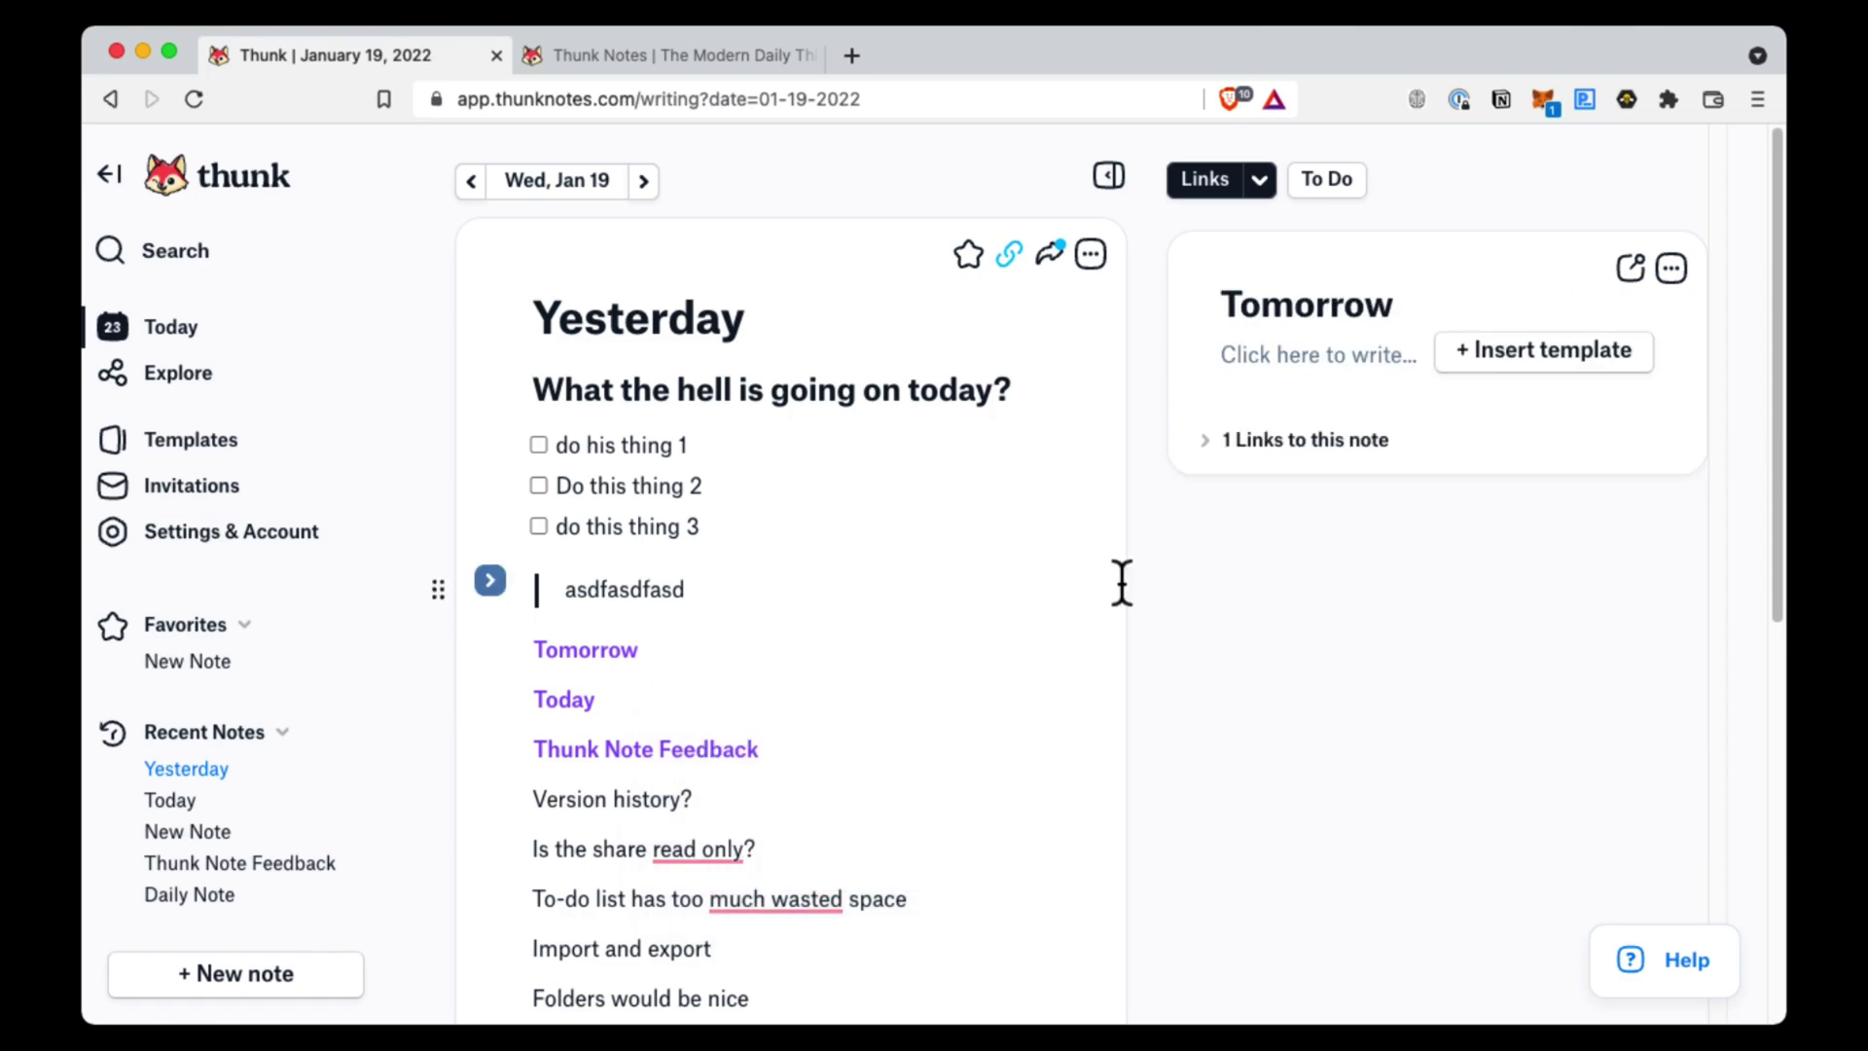
Pin the Tomorrow note, then pin all three linked notes from the Links list
left_click(1630, 272)
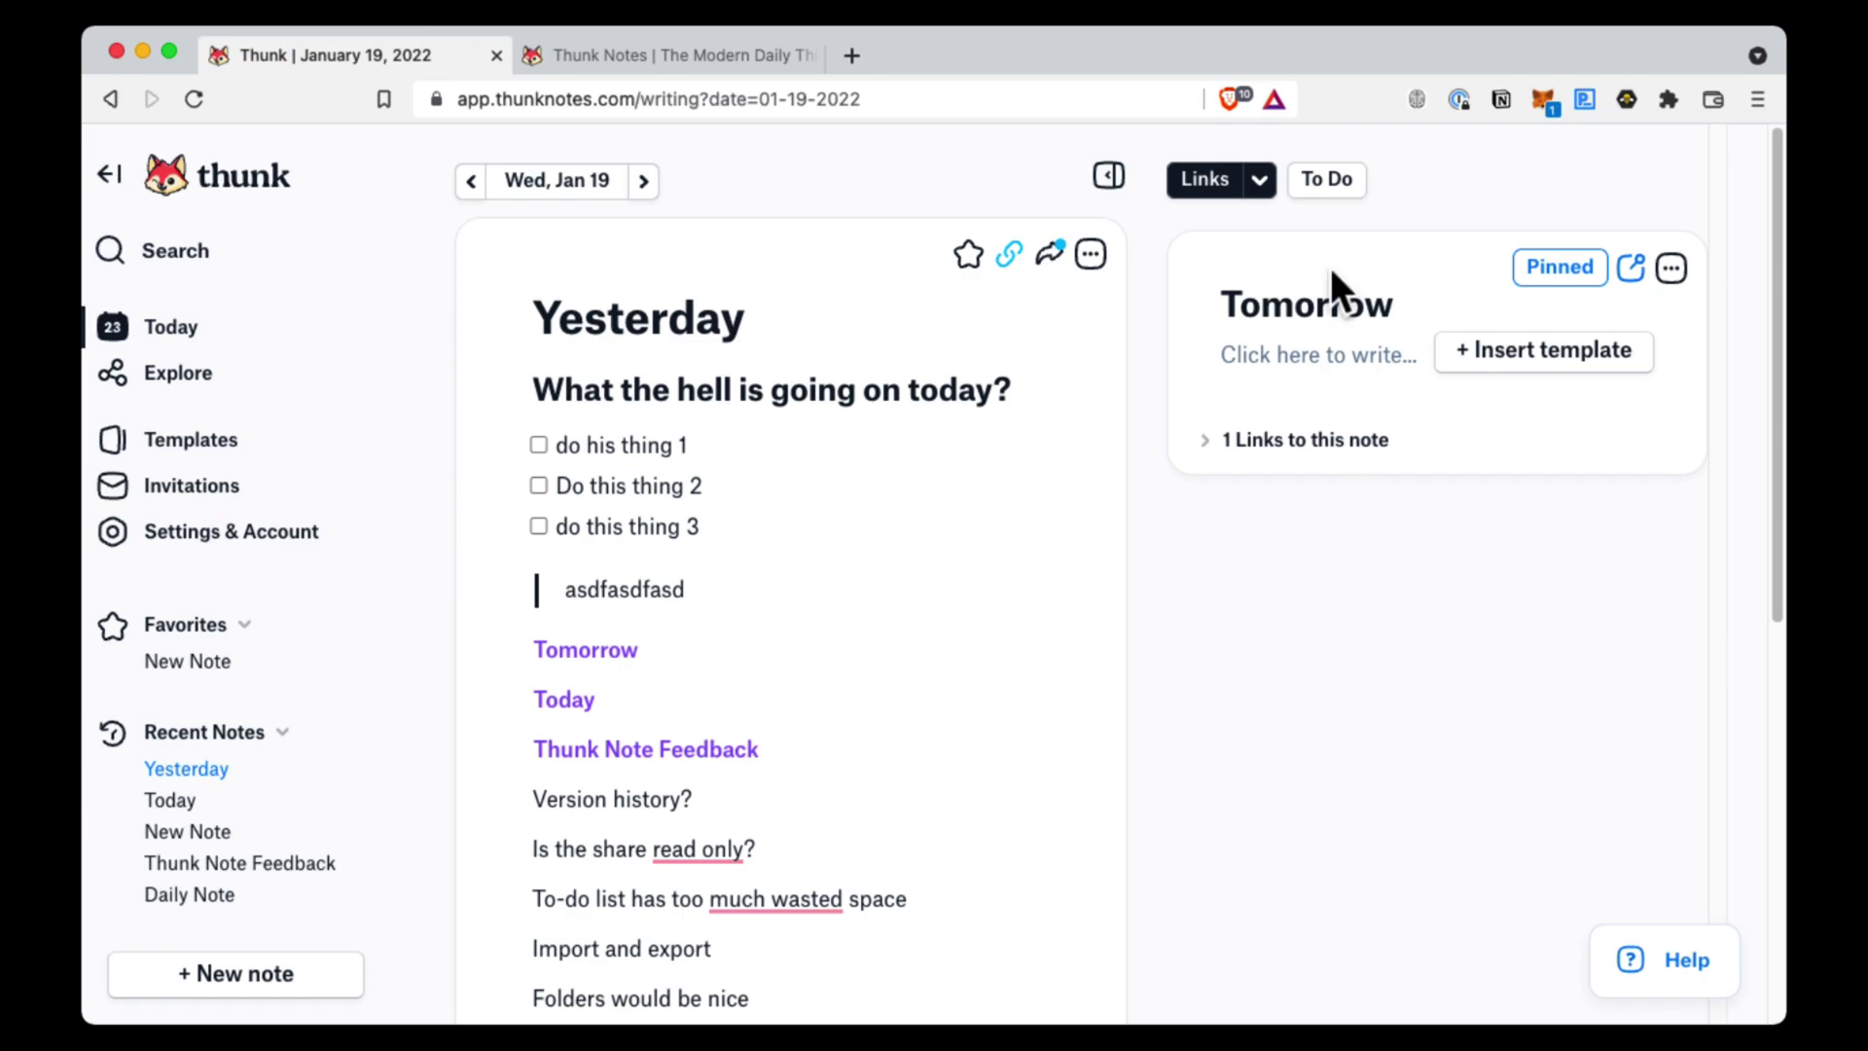
left_click(1258, 180)
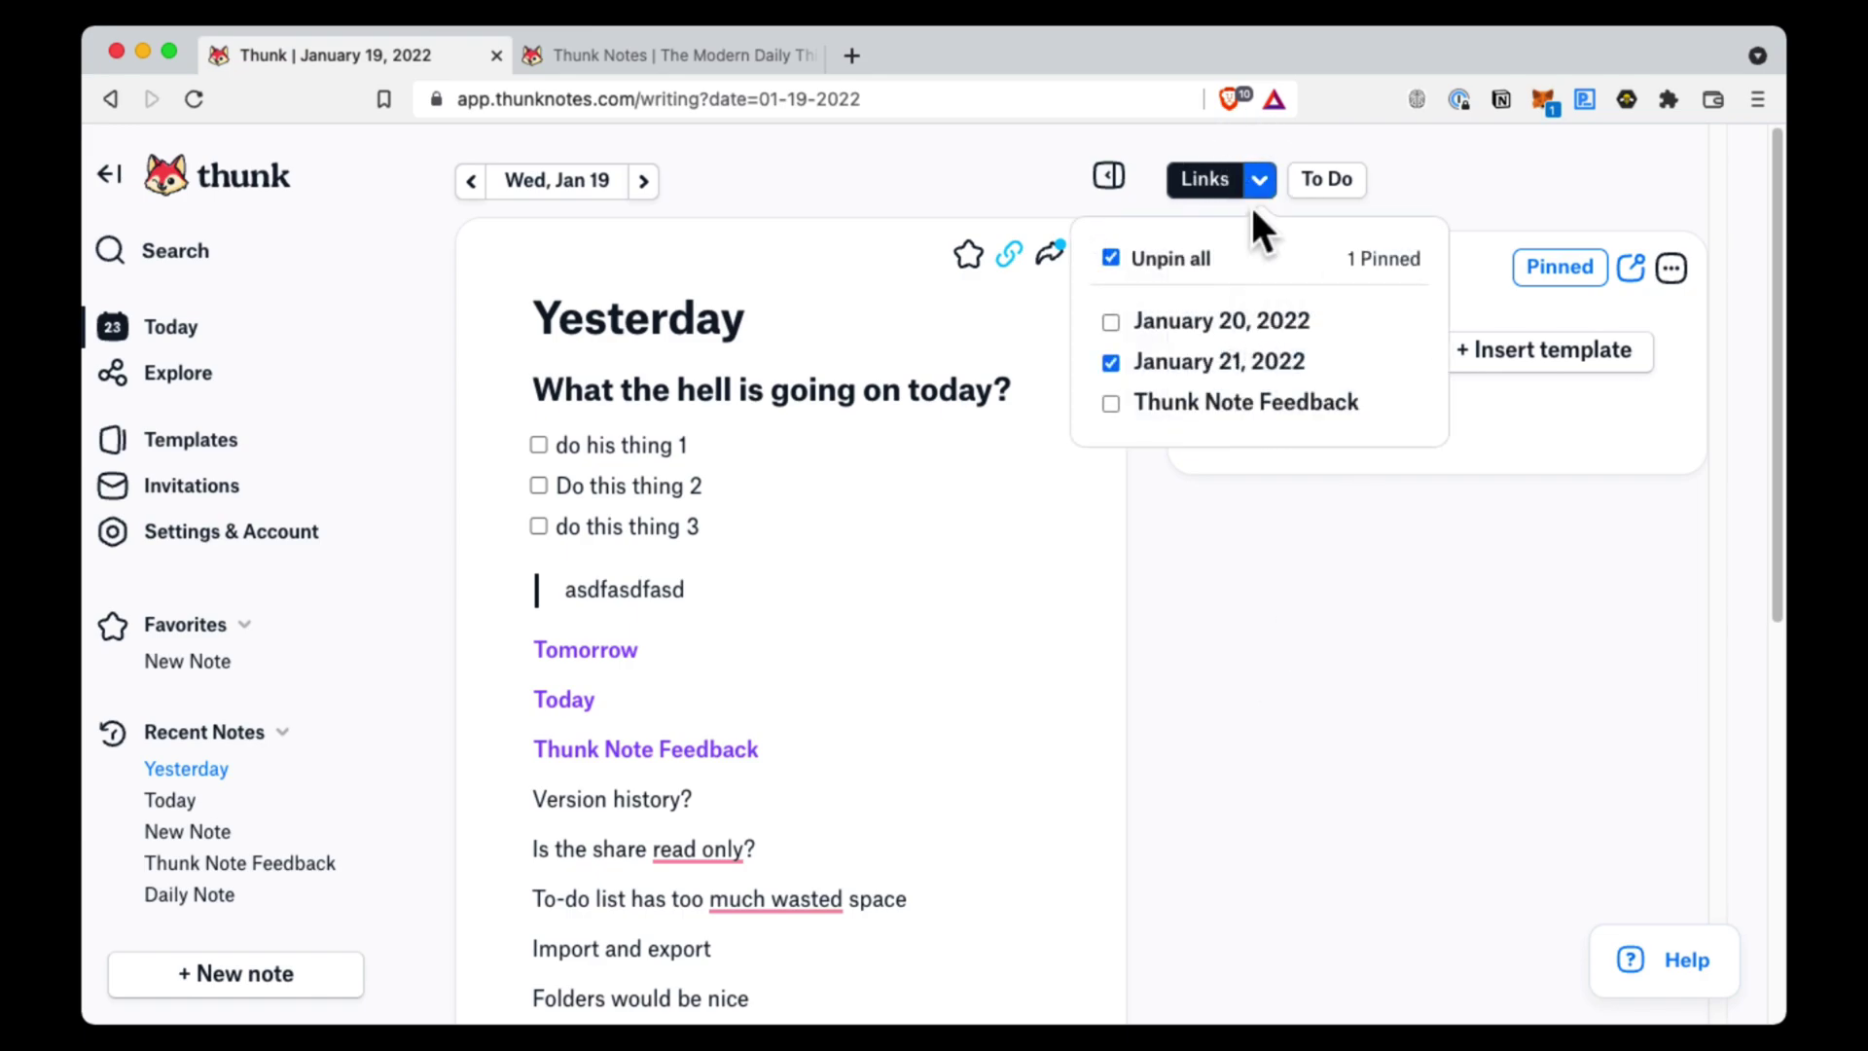
left_click(1112, 255)
left_click(1112, 257)
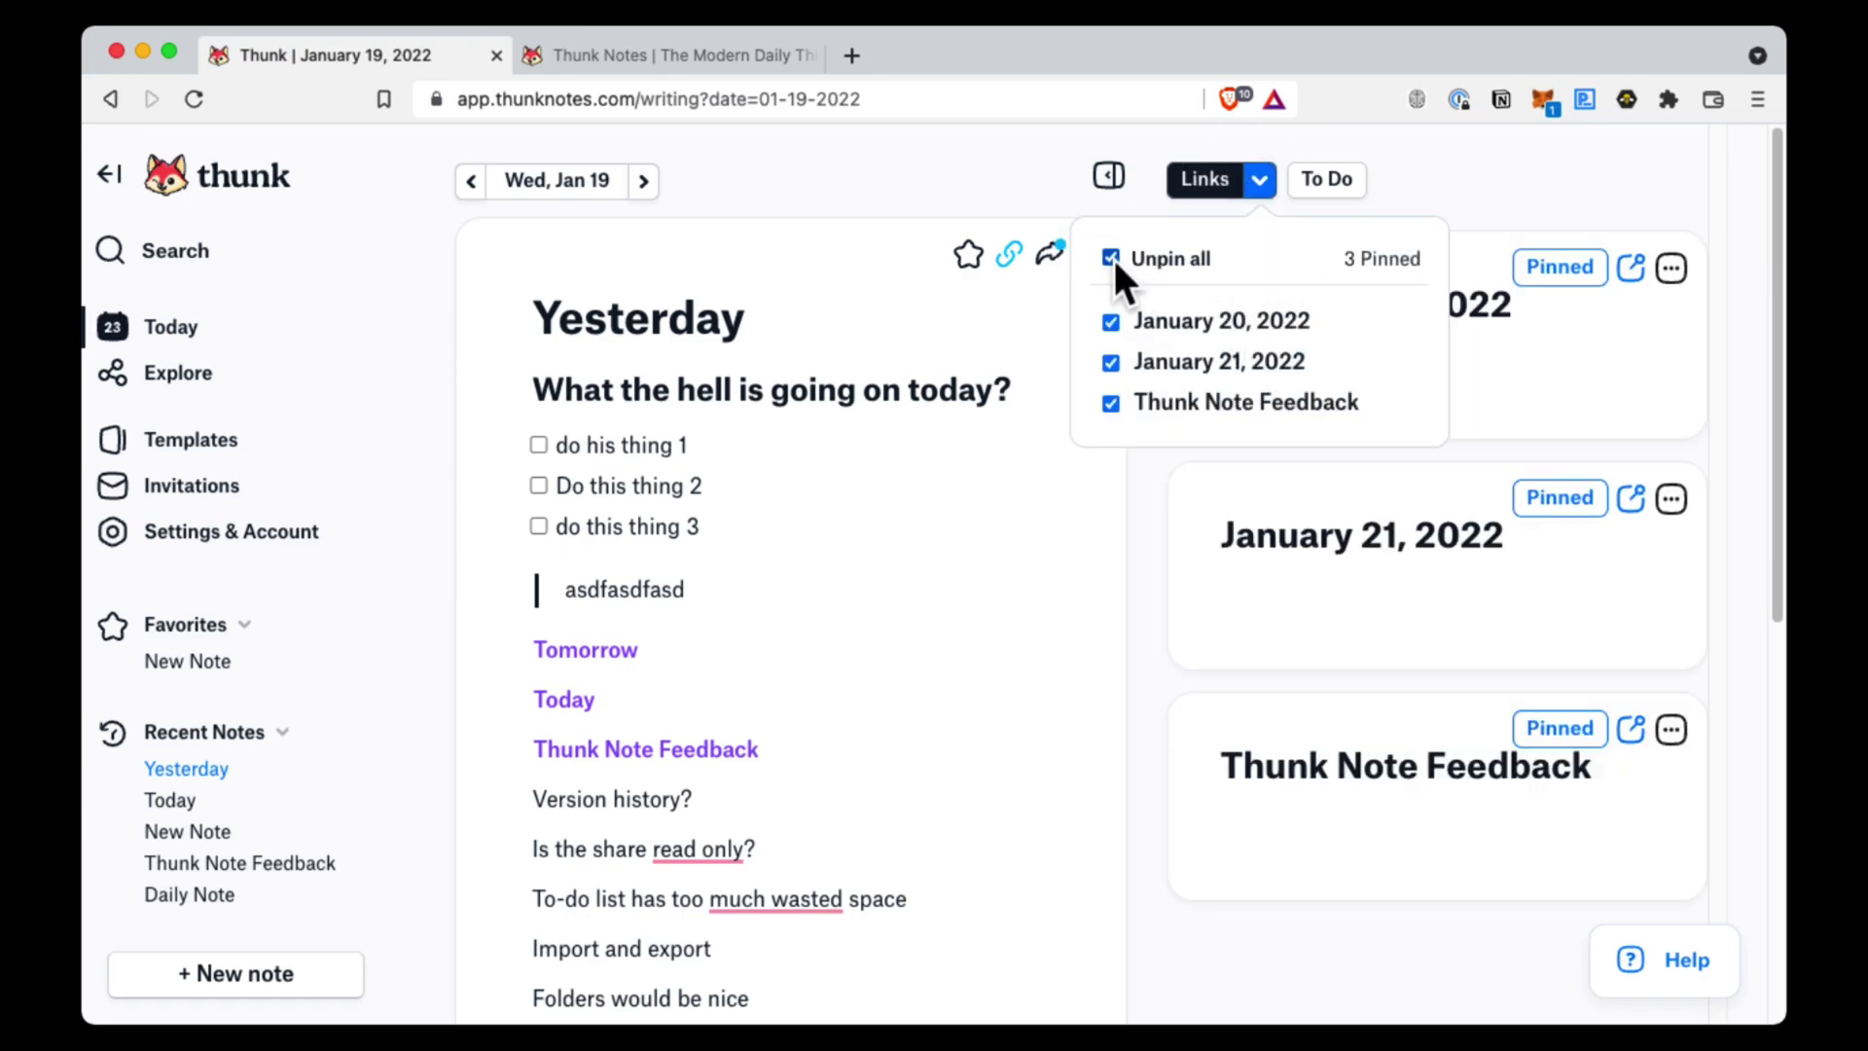
Scroll through the pinned cards, then unpin every note from the Links list
left_click(1196, 506)
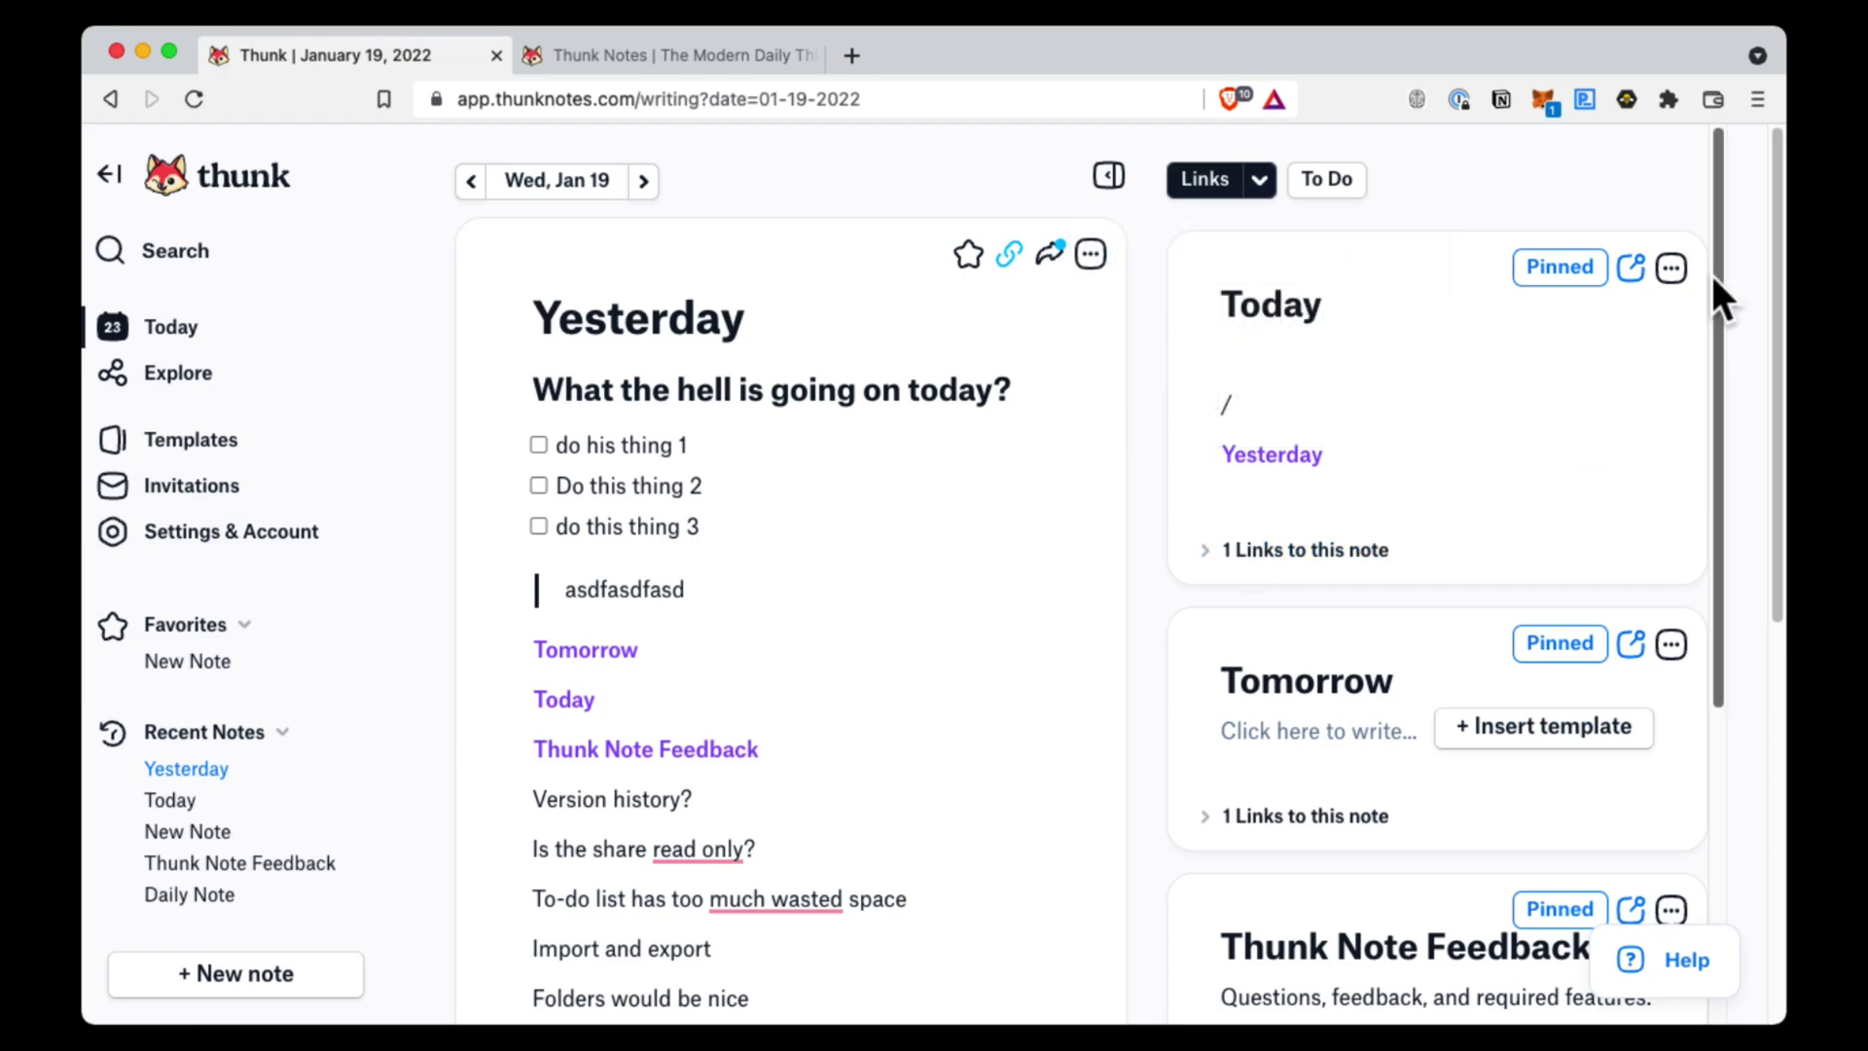
left_click_drag(1718, 266, 1540, 251)
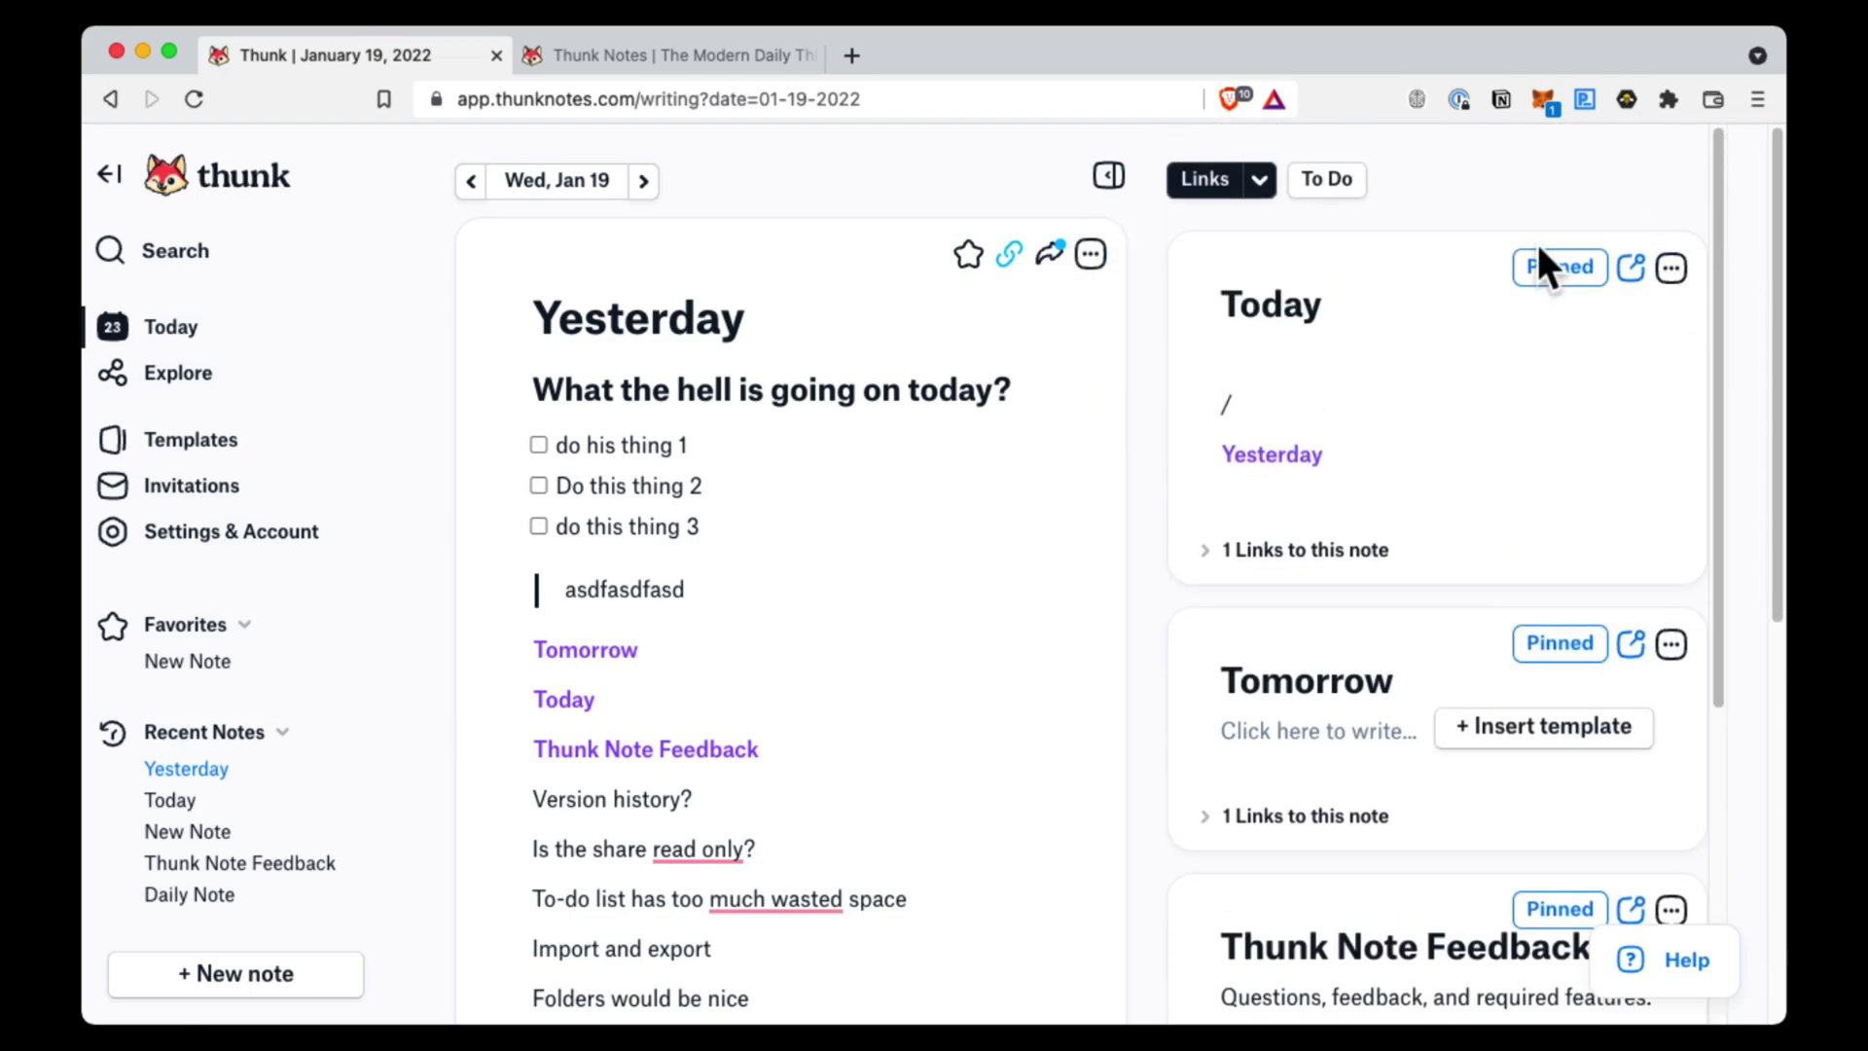
left_click(1259, 179)
left_click(1131, 258)
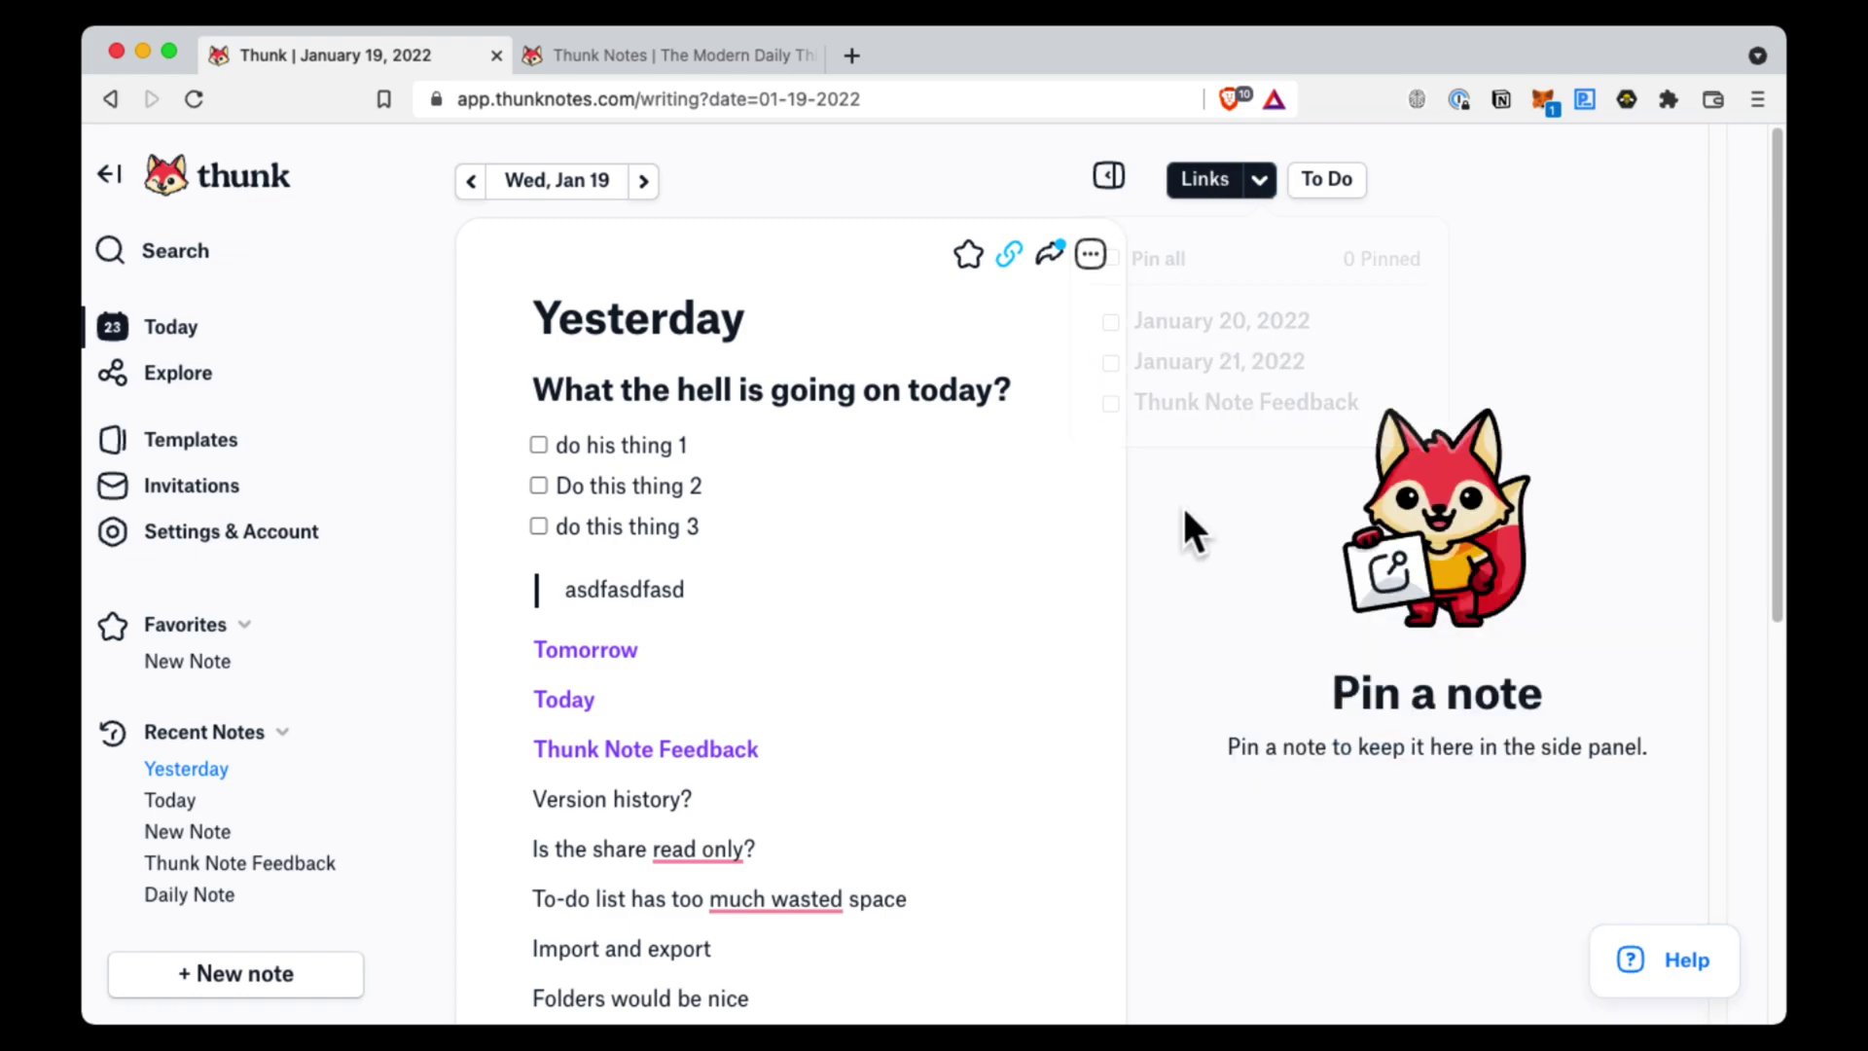
Preview and dismiss the Tomorrow note, then add the Yesterday note to favorites
left_click(713, 671)
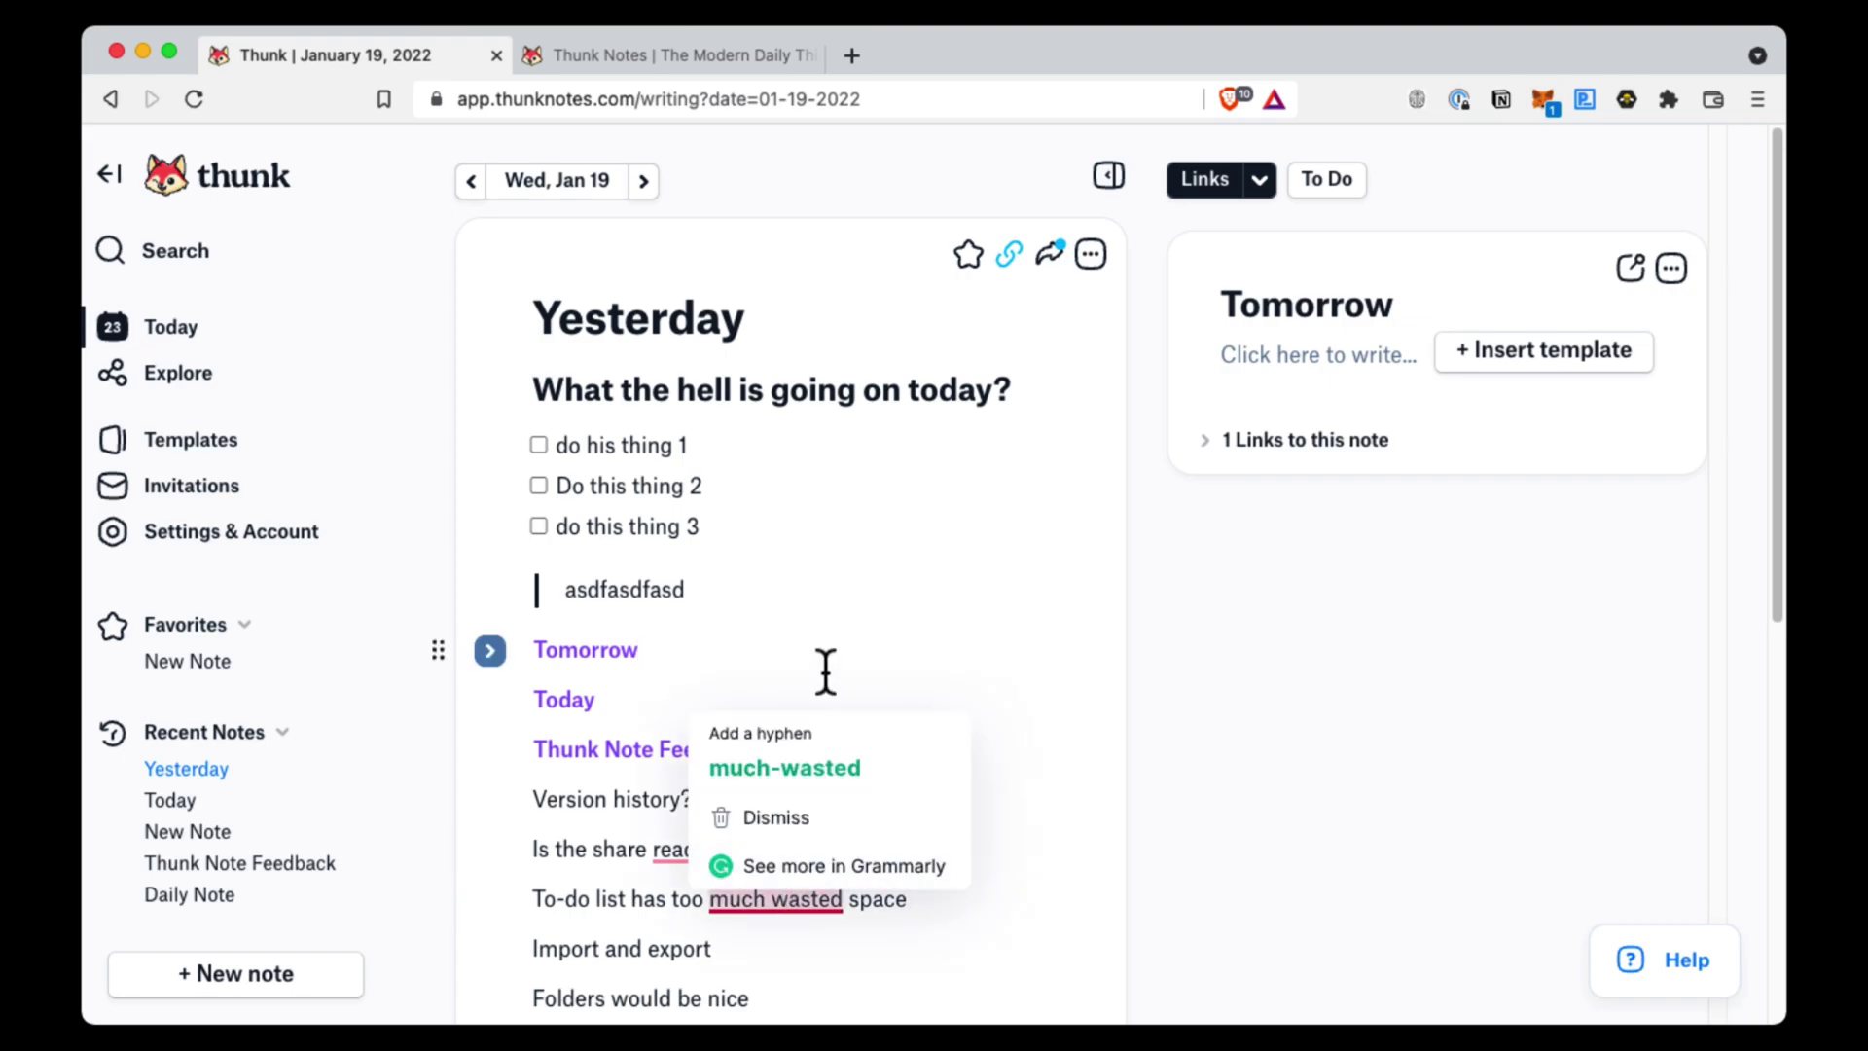
left_click(844, 591)
left_click(967, 255)
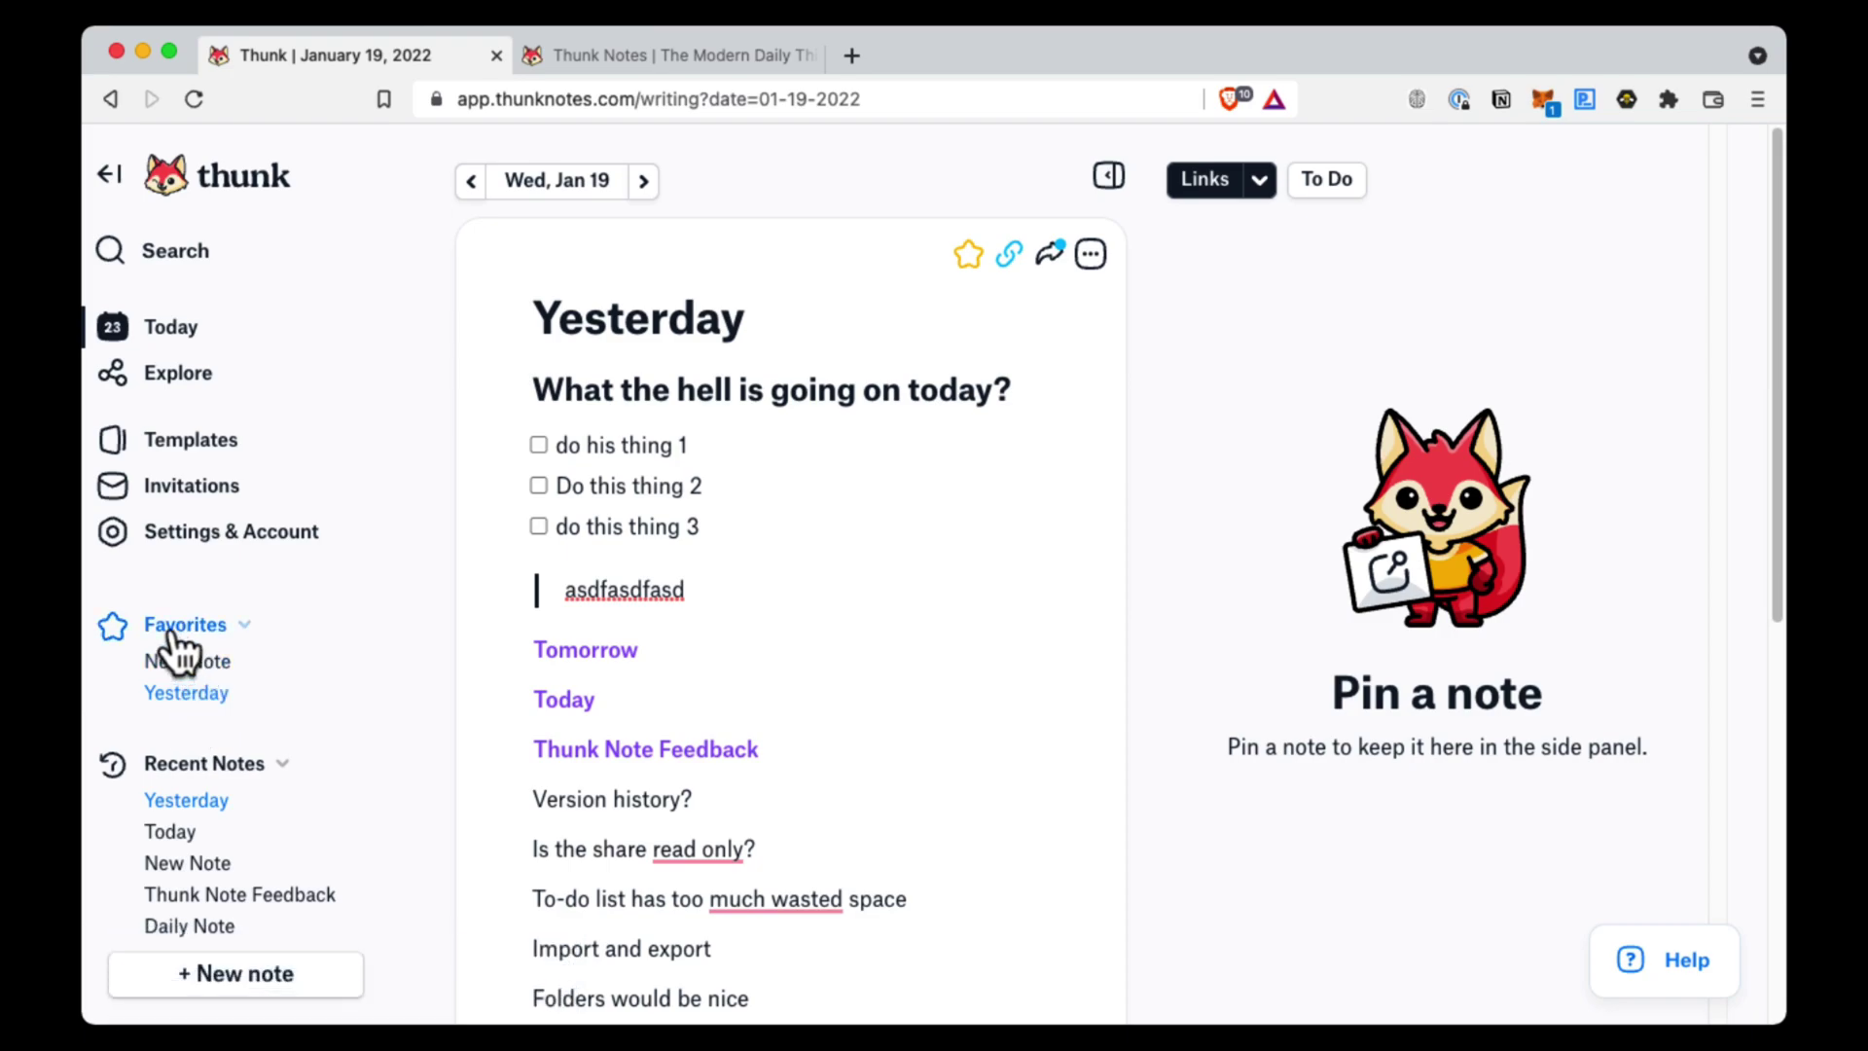
Share the Yesterday note and copy its link, stop sharing, and check its options menu
left_click(1009, 254)
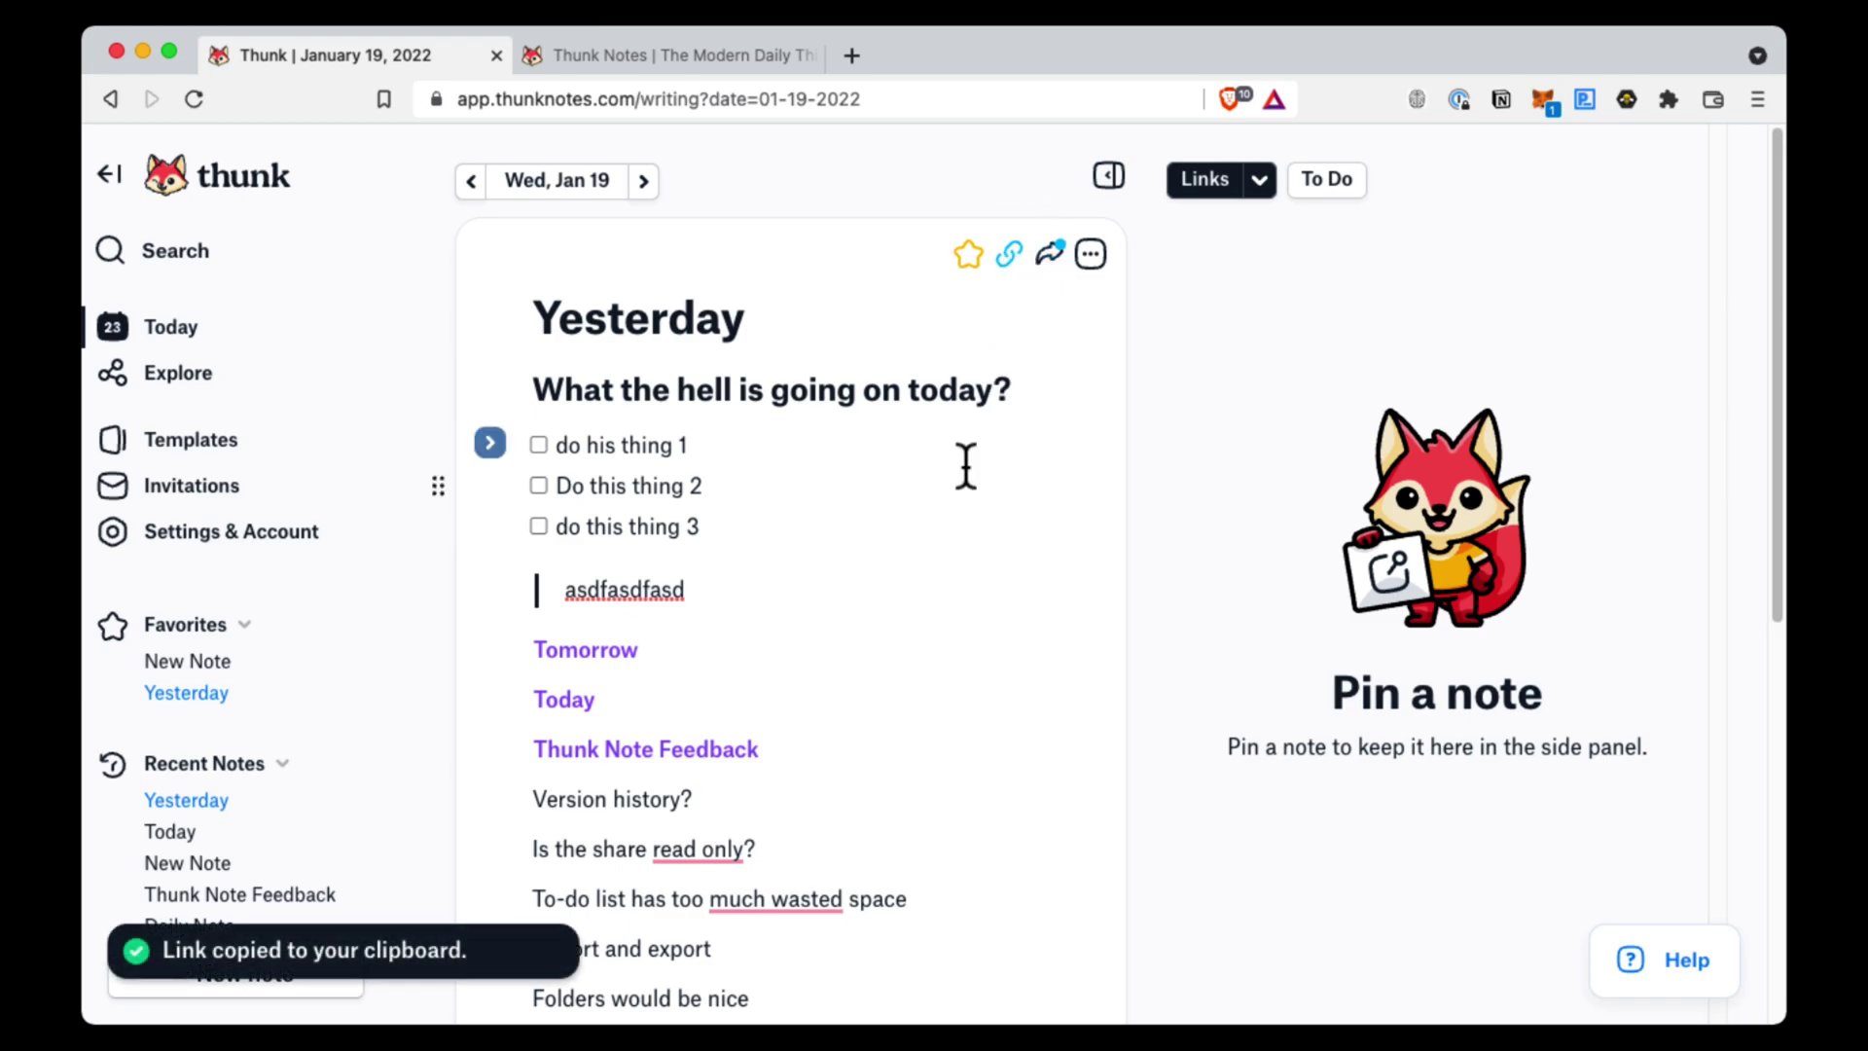
left_click(1058, 251)
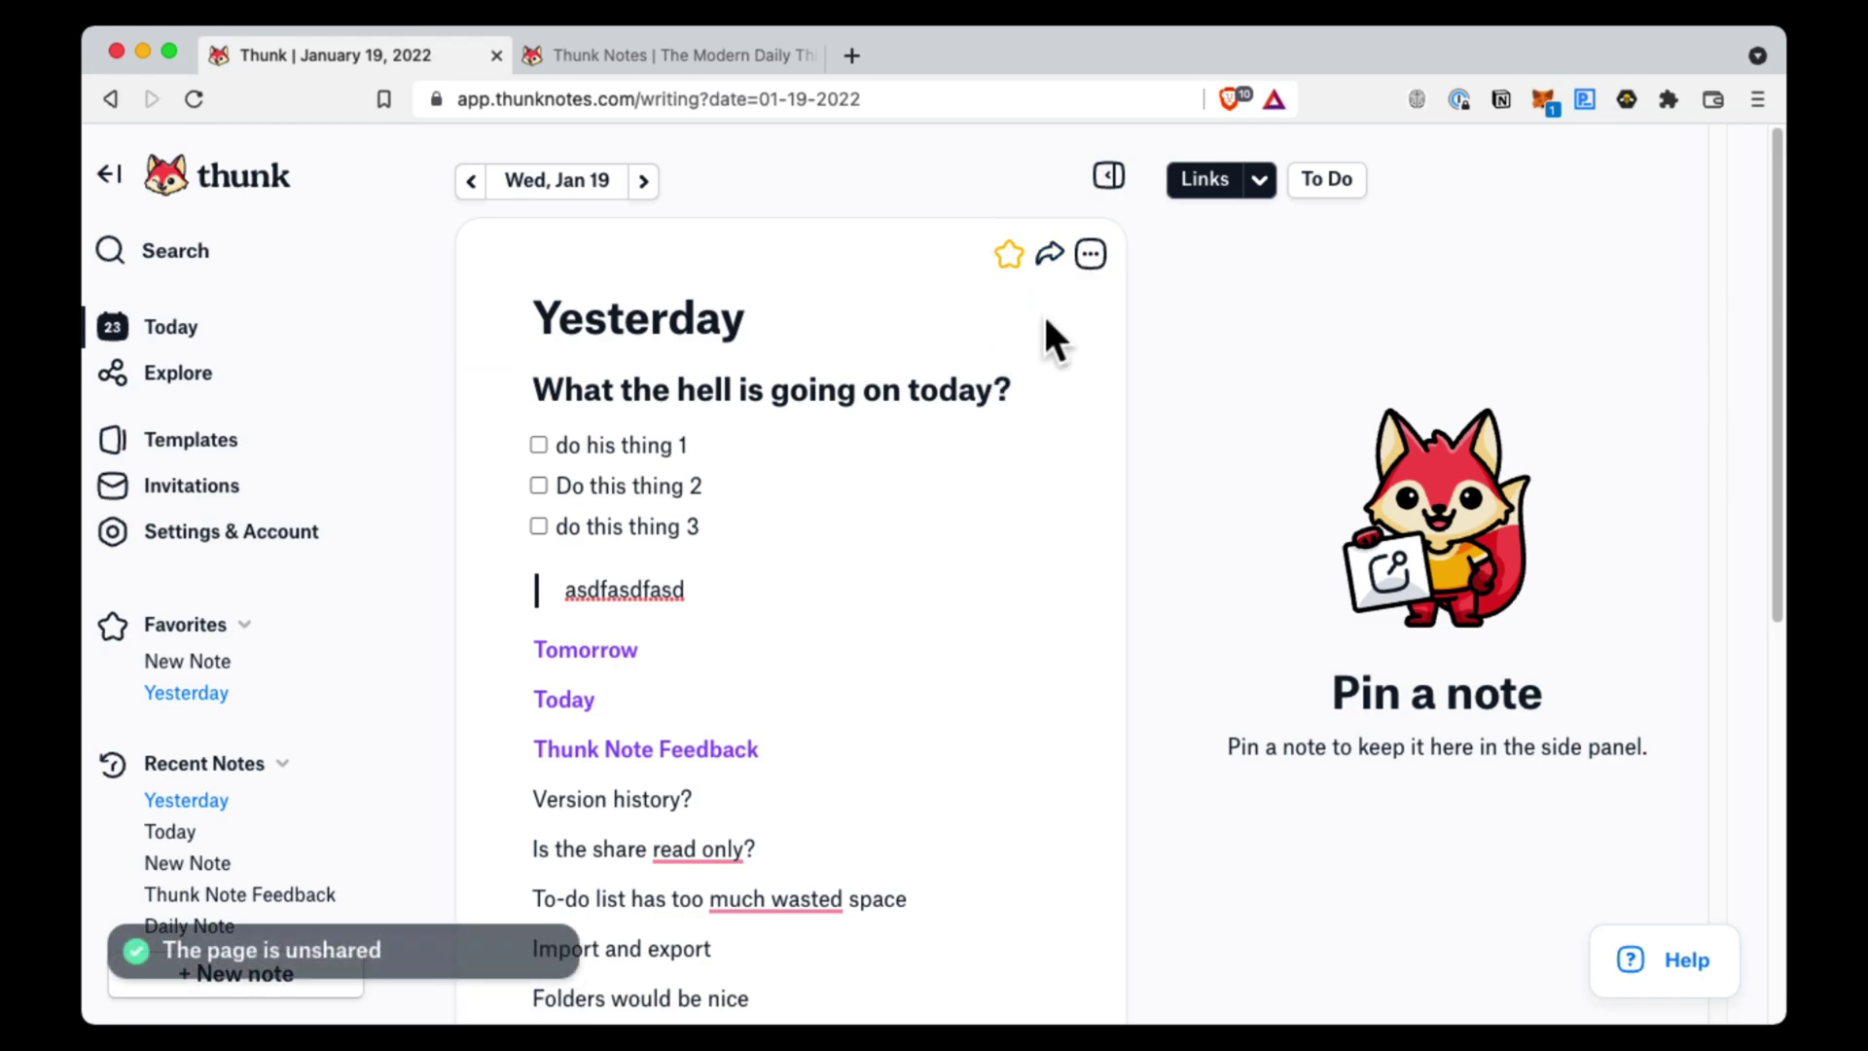
left_click(1052, 257)
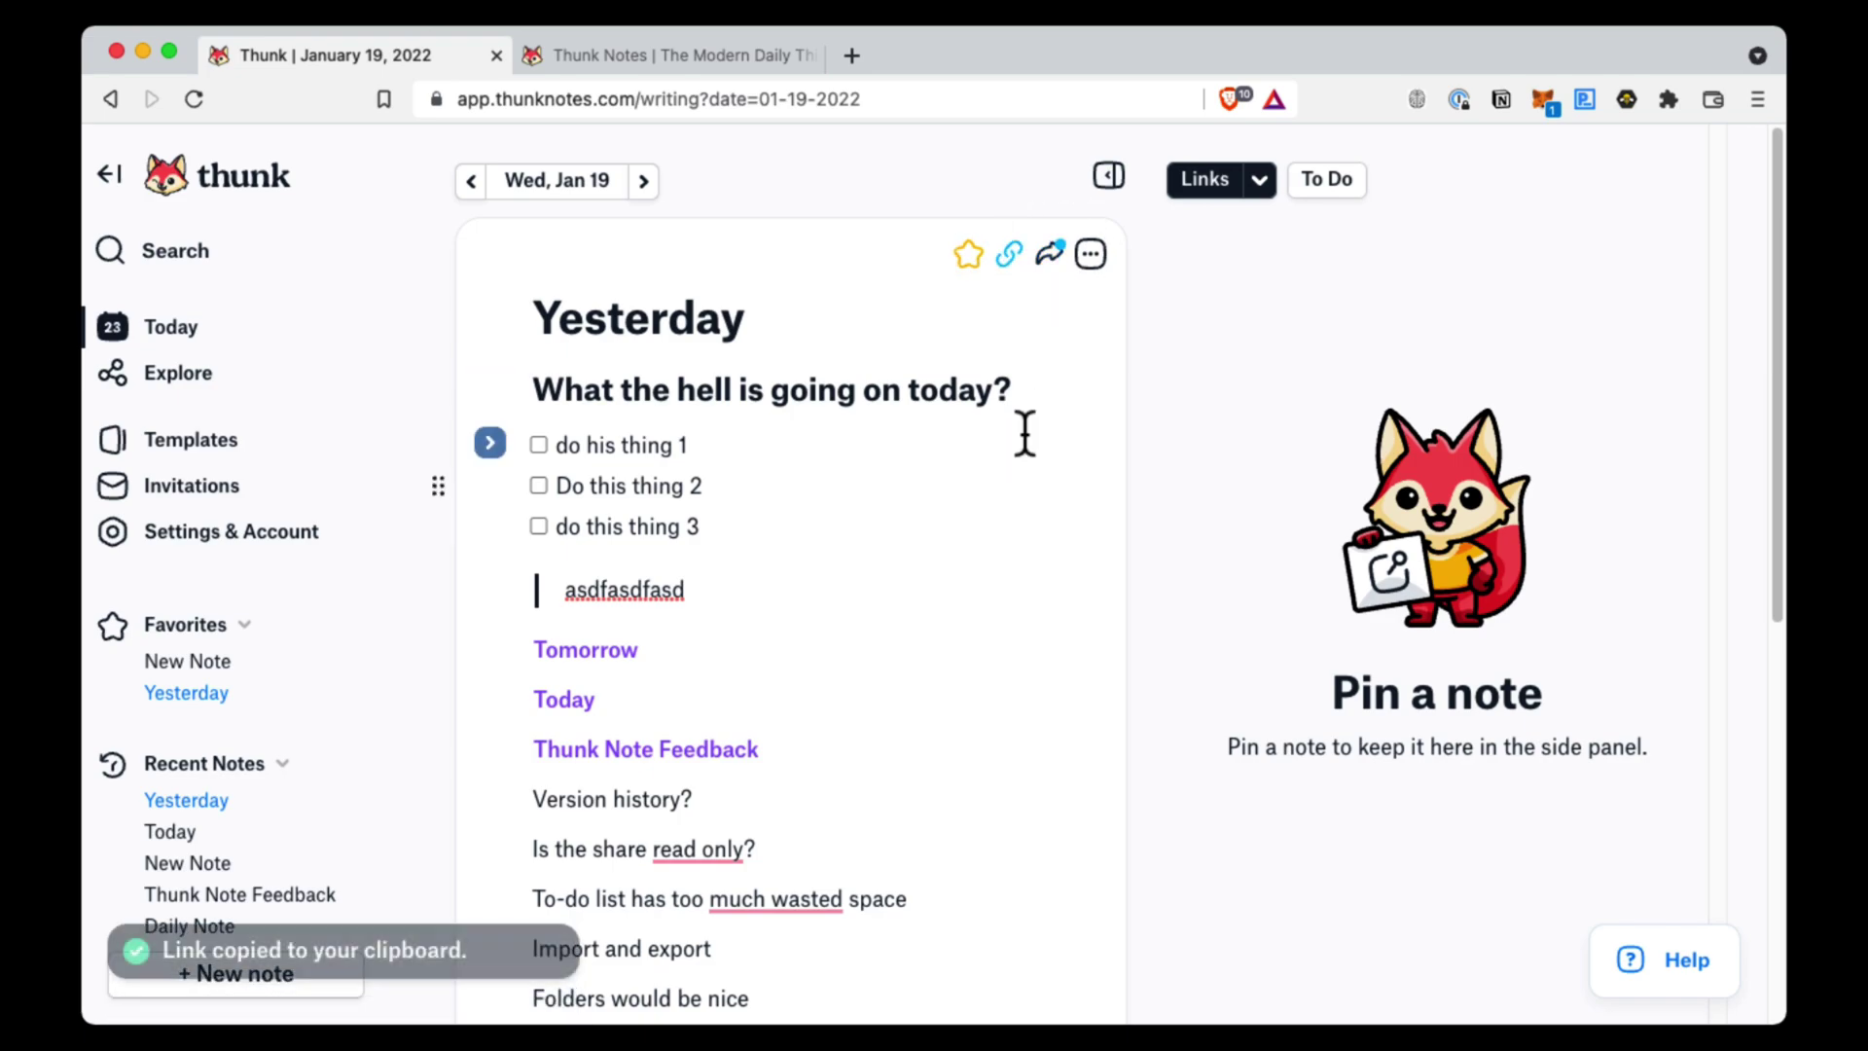
left_click(1049, 257)
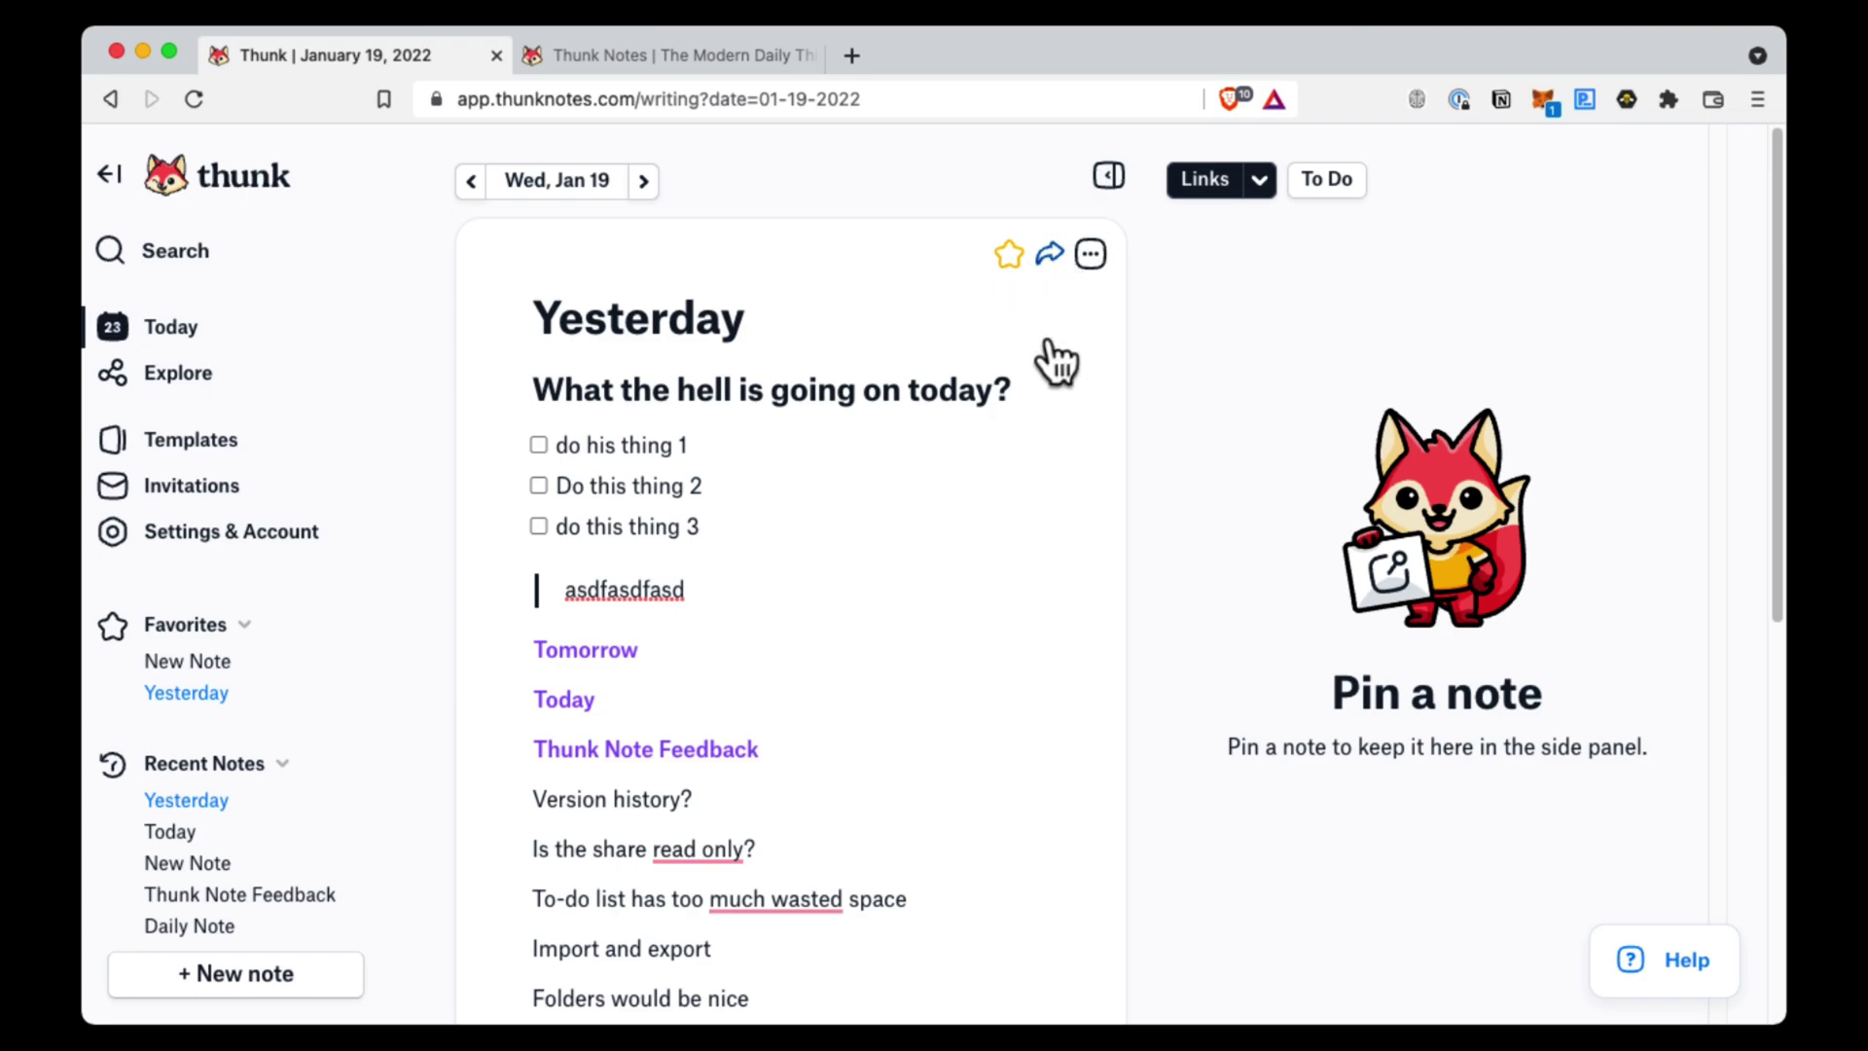
left_click(1089, 257)
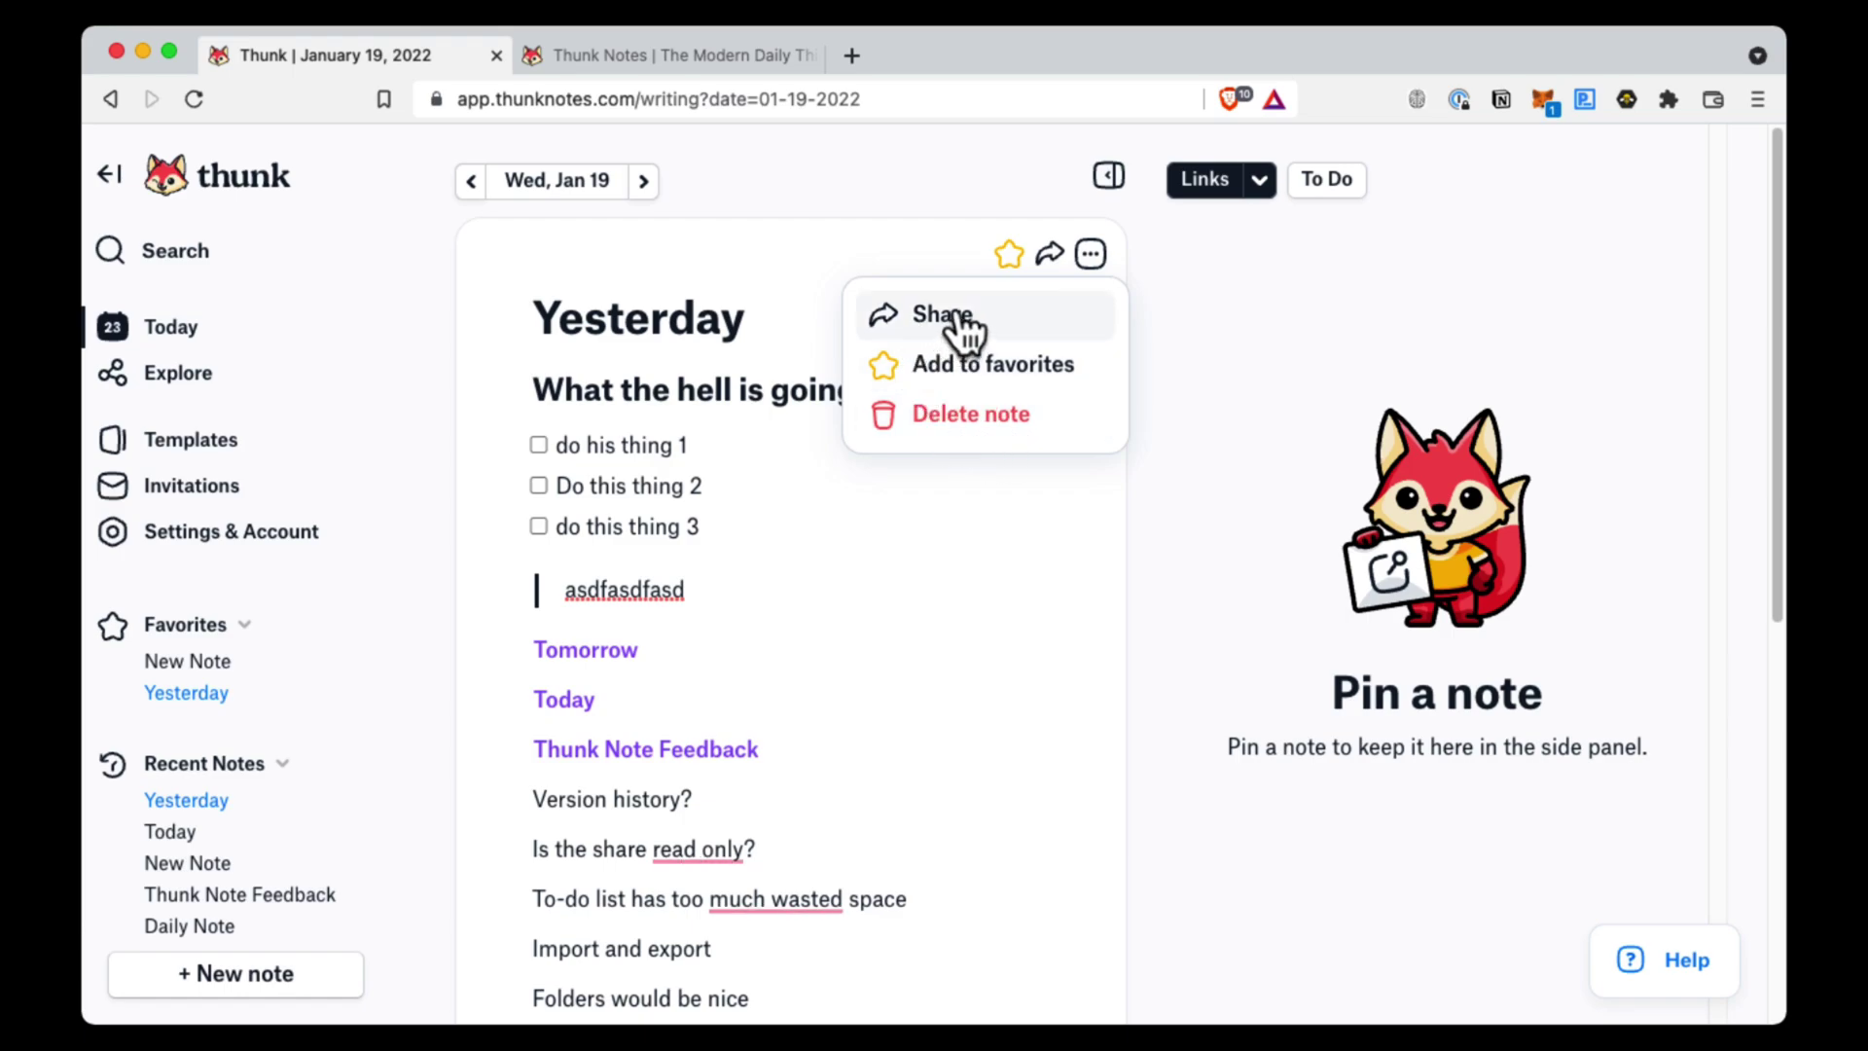
left_click(949, 195)
Save the heading and three to-dos as a template named 'new template'
left_click(1109, 176)
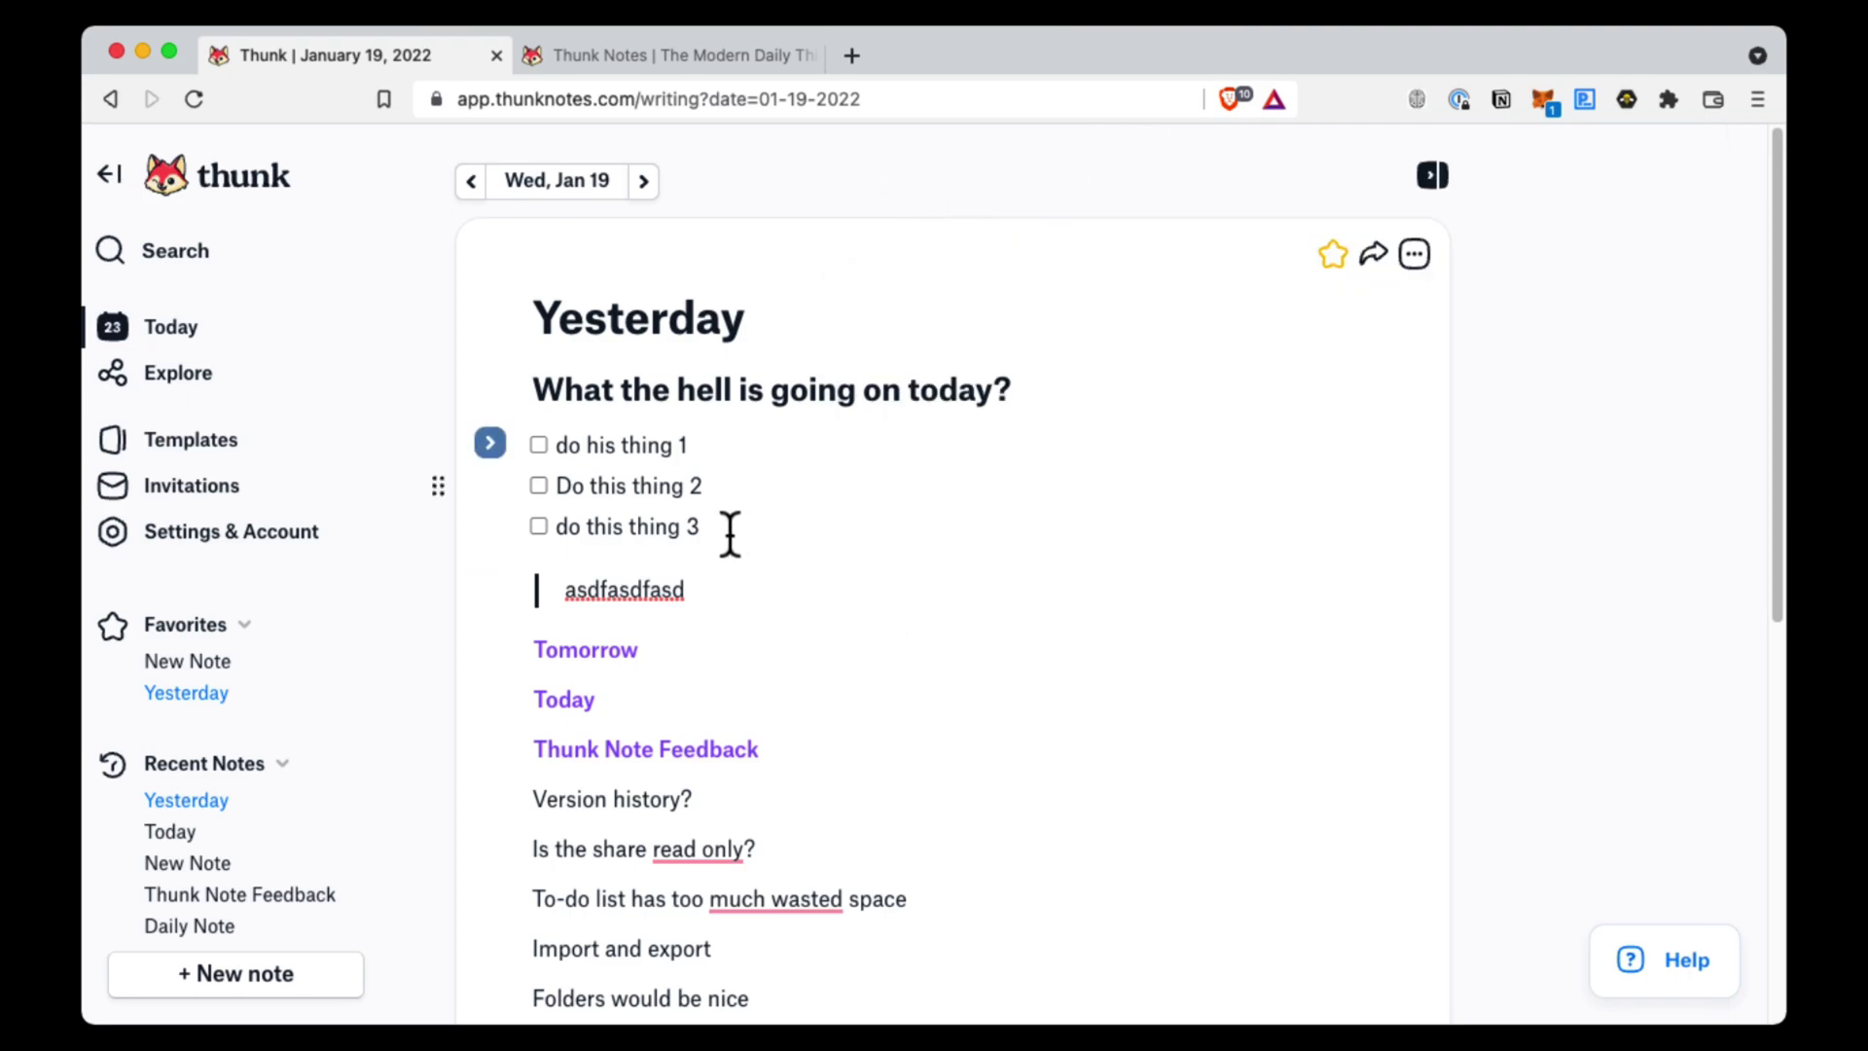
left_click(537, 389)
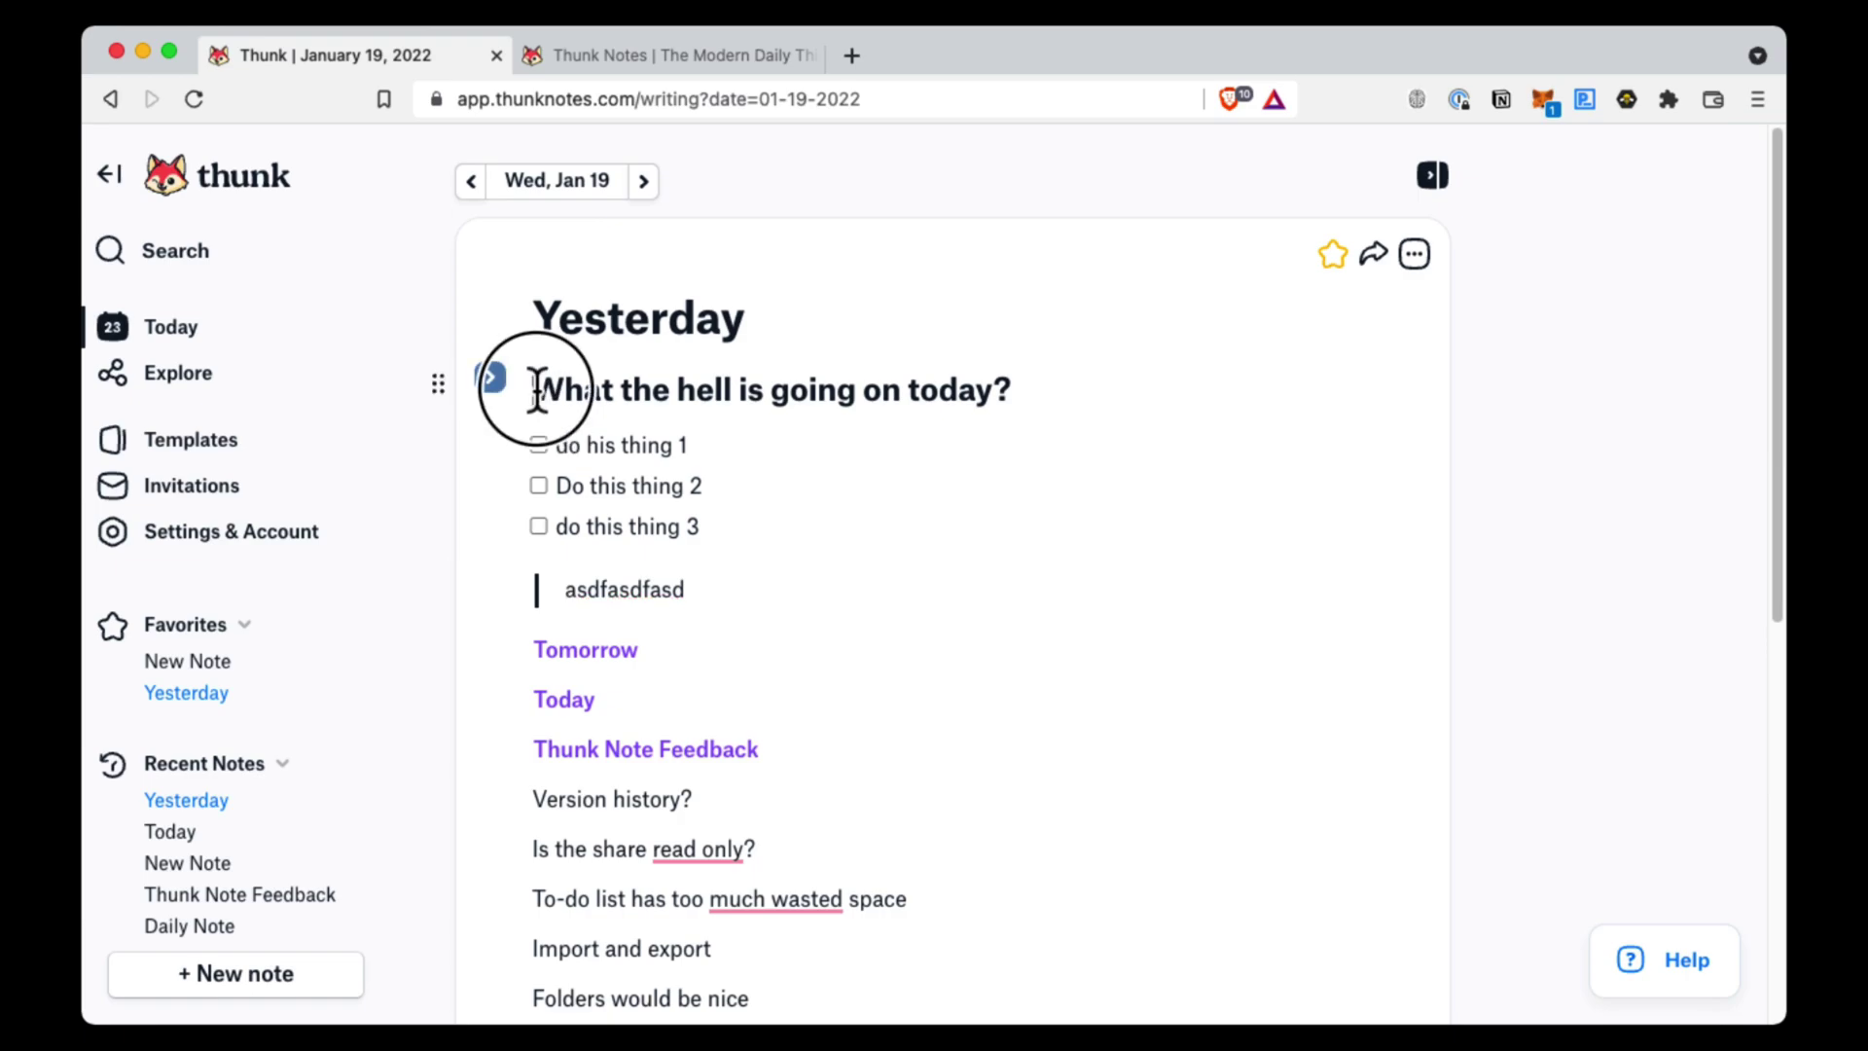
left_click_drag(537, 390, 713, 511)
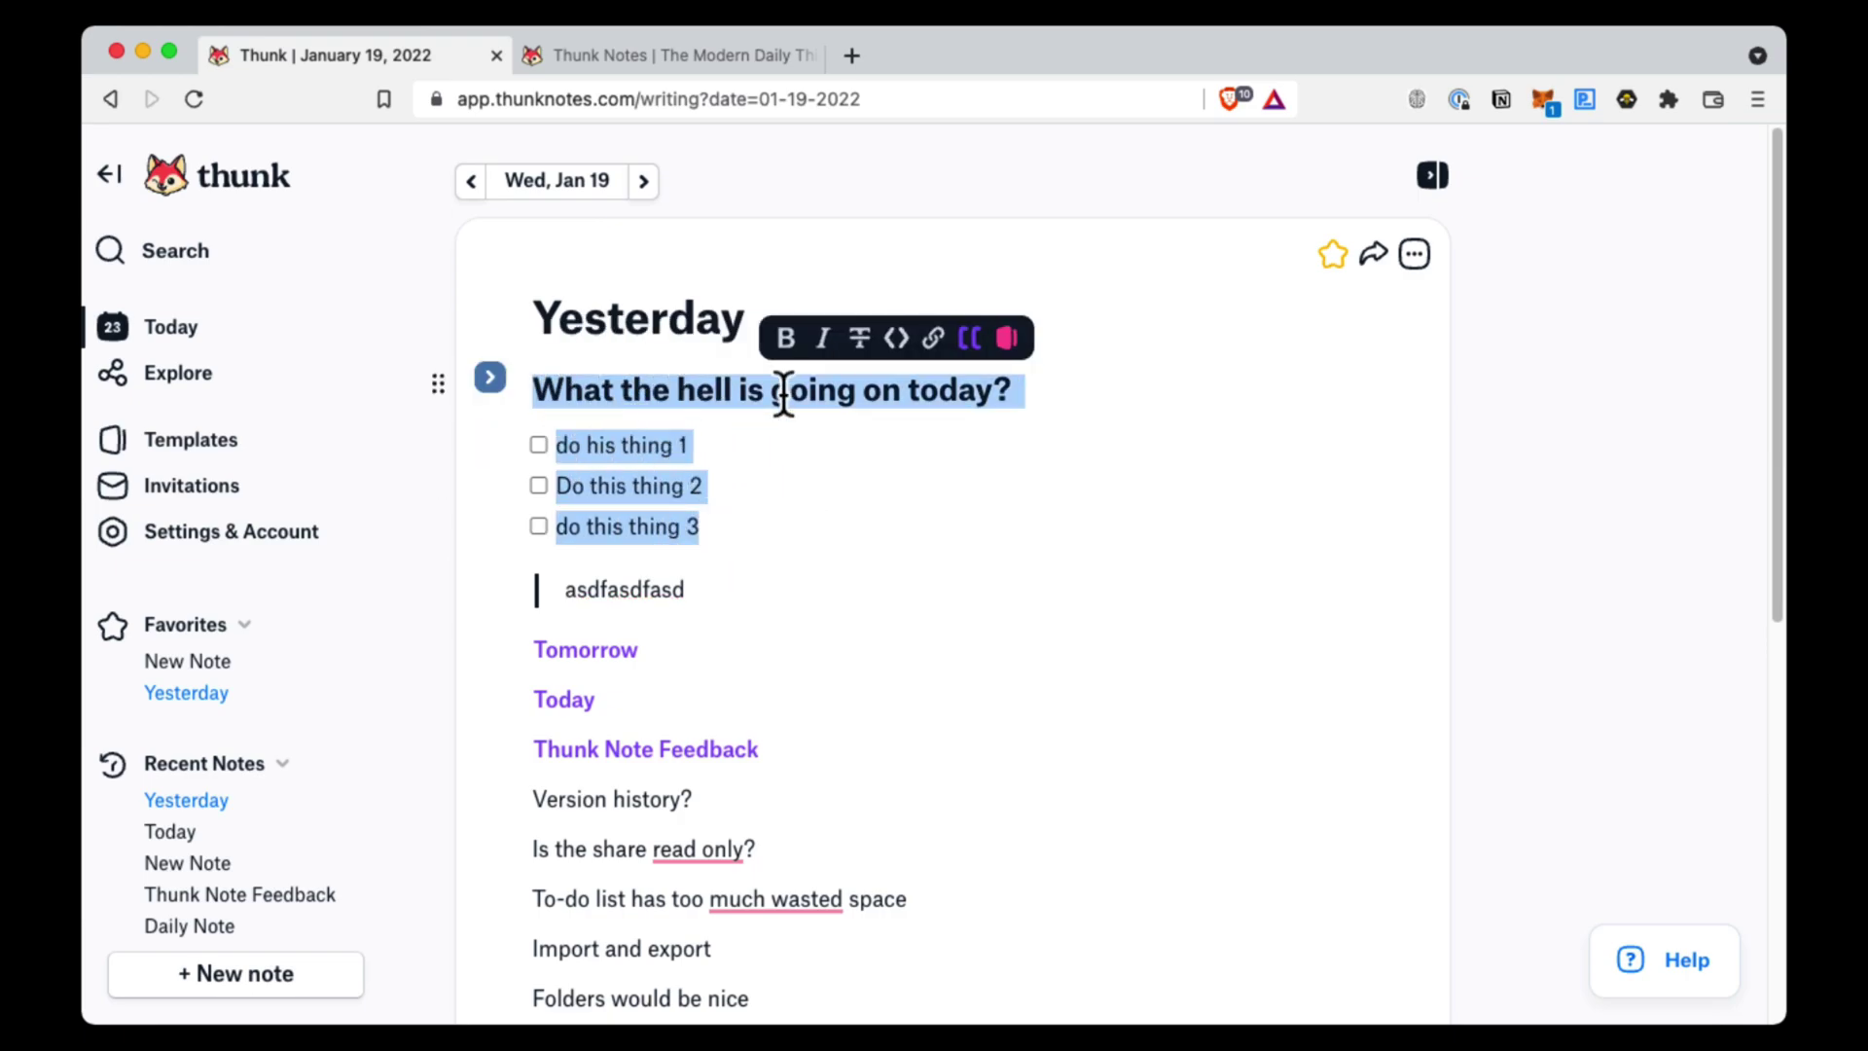
left_click(1007, 339)
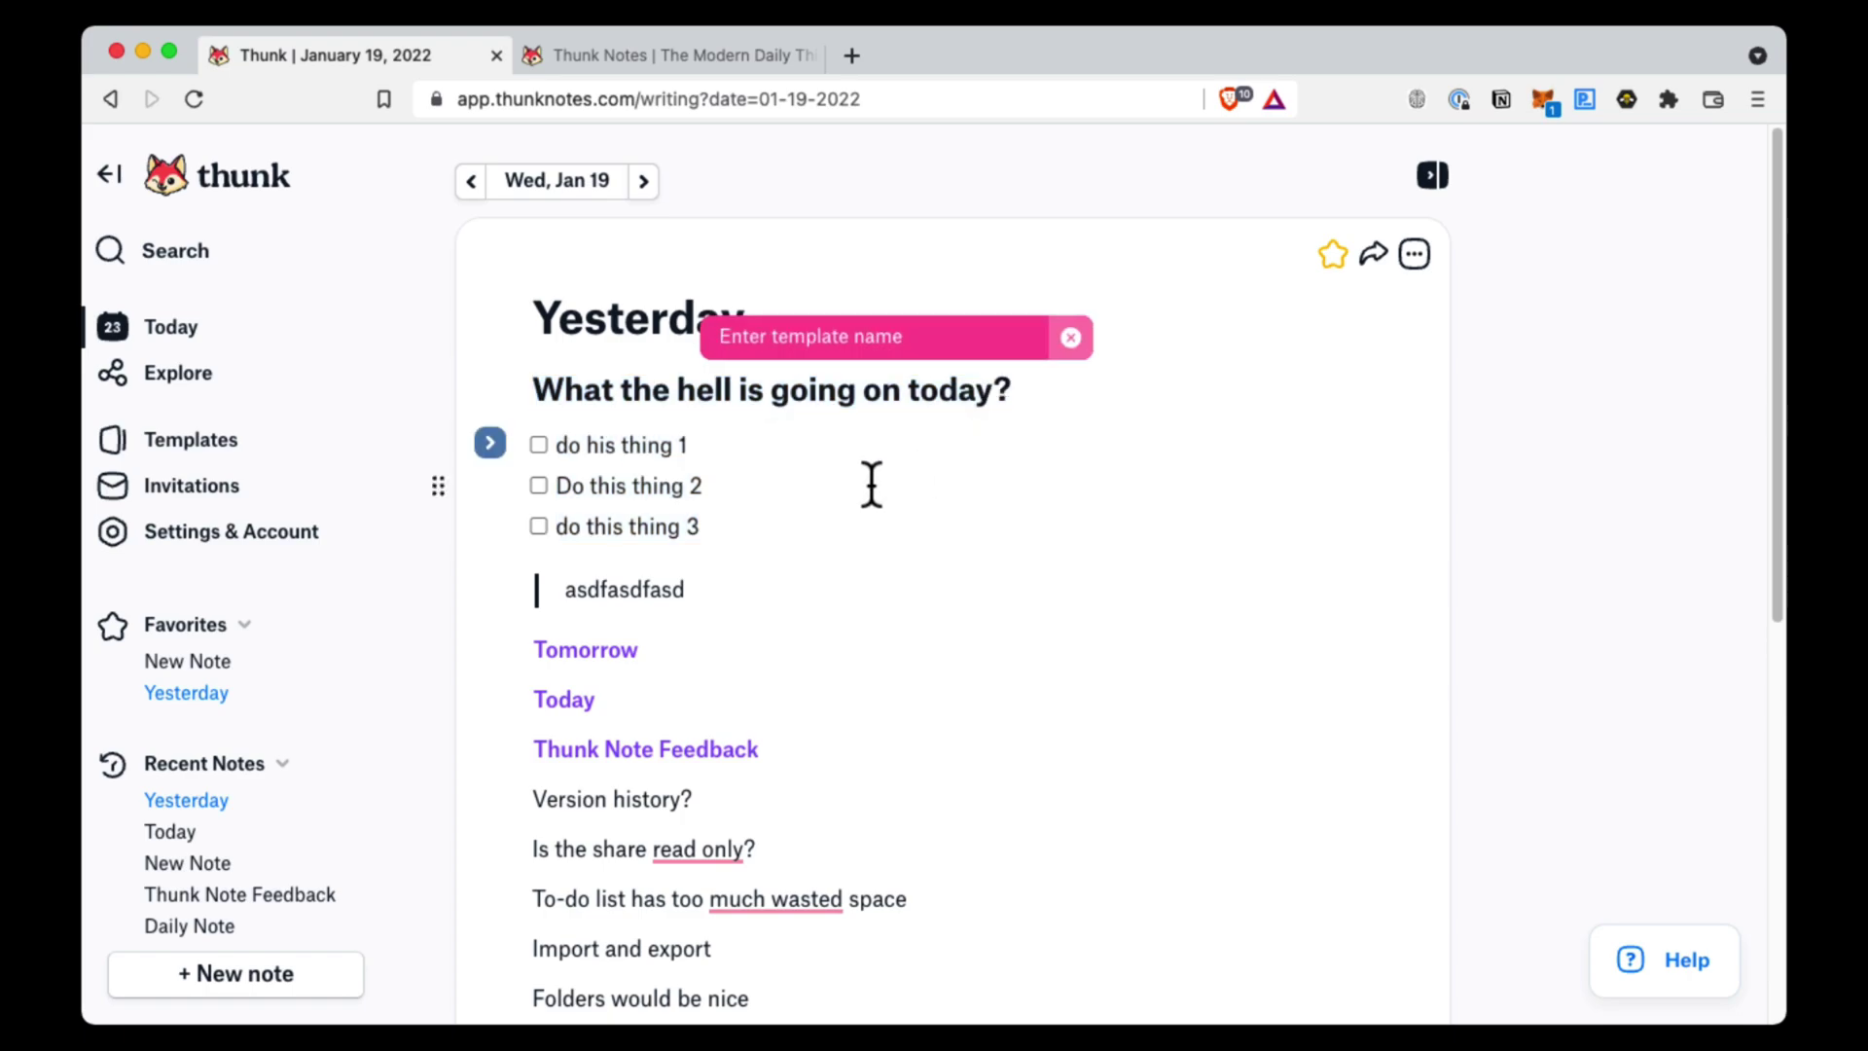
type("new template")
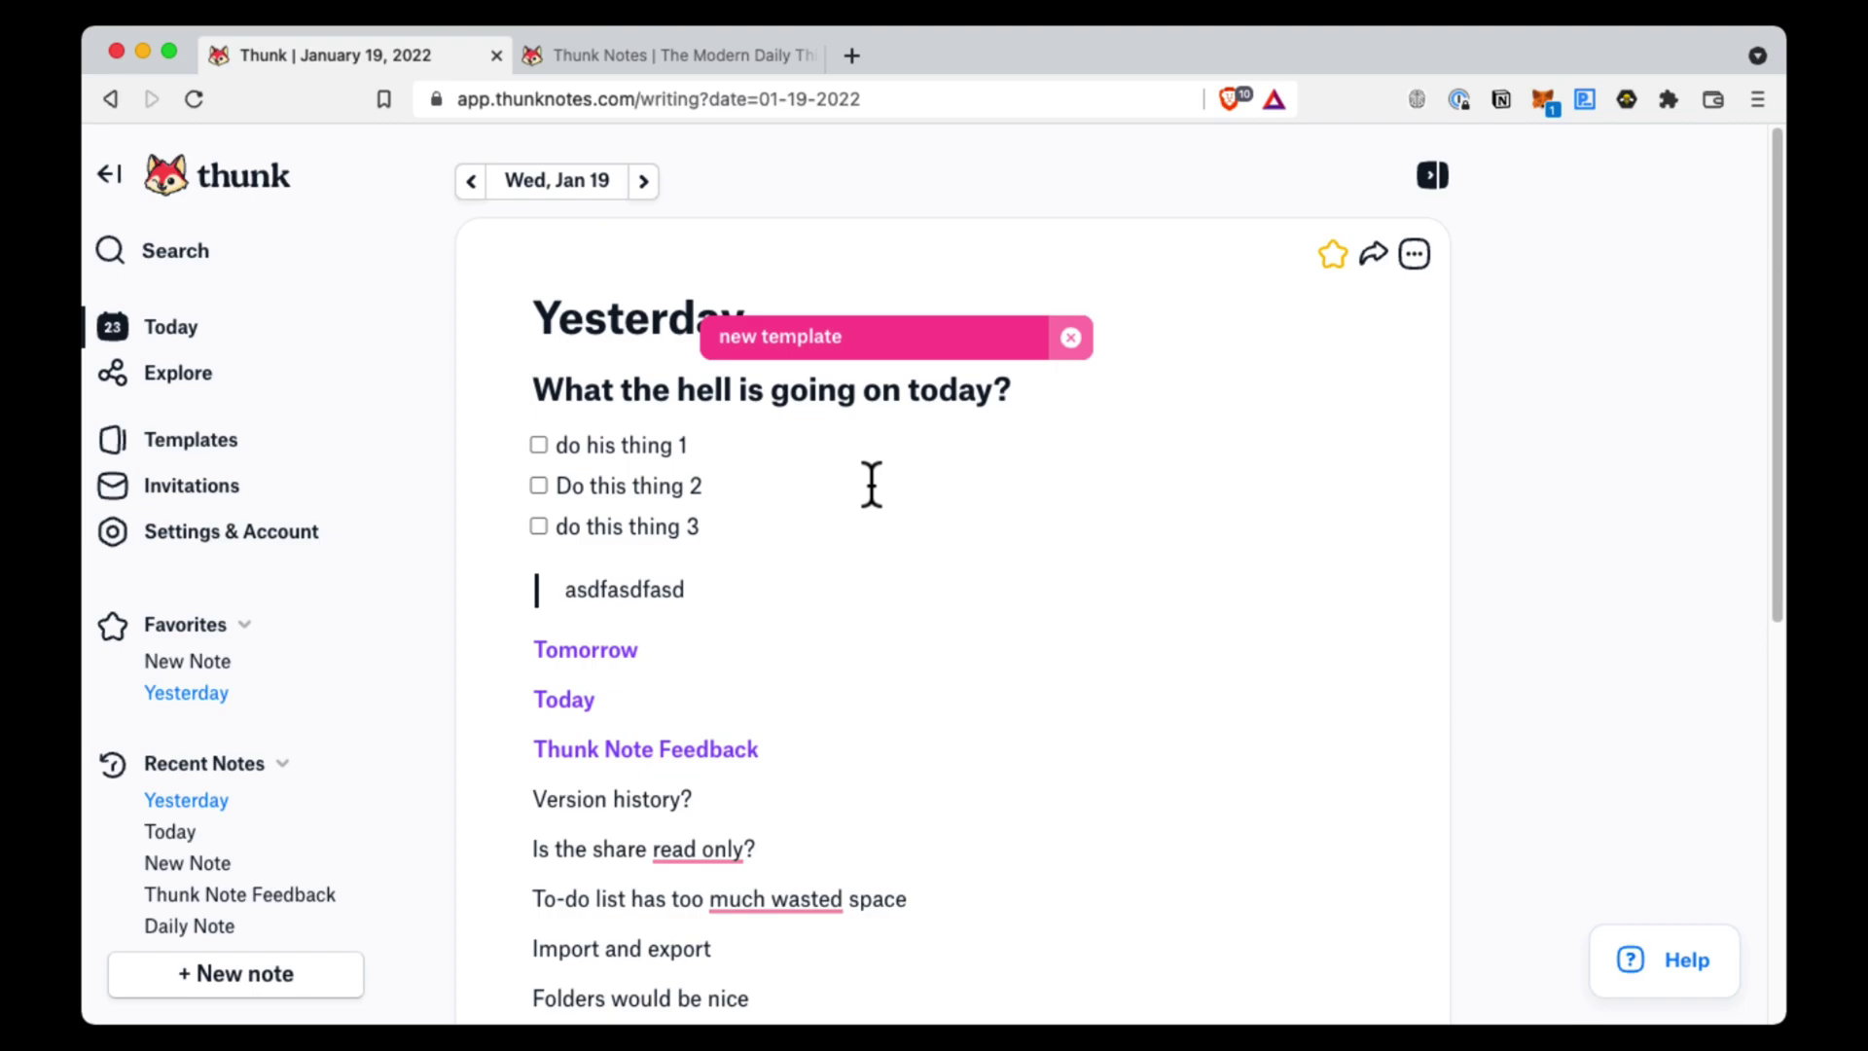
key("Return")
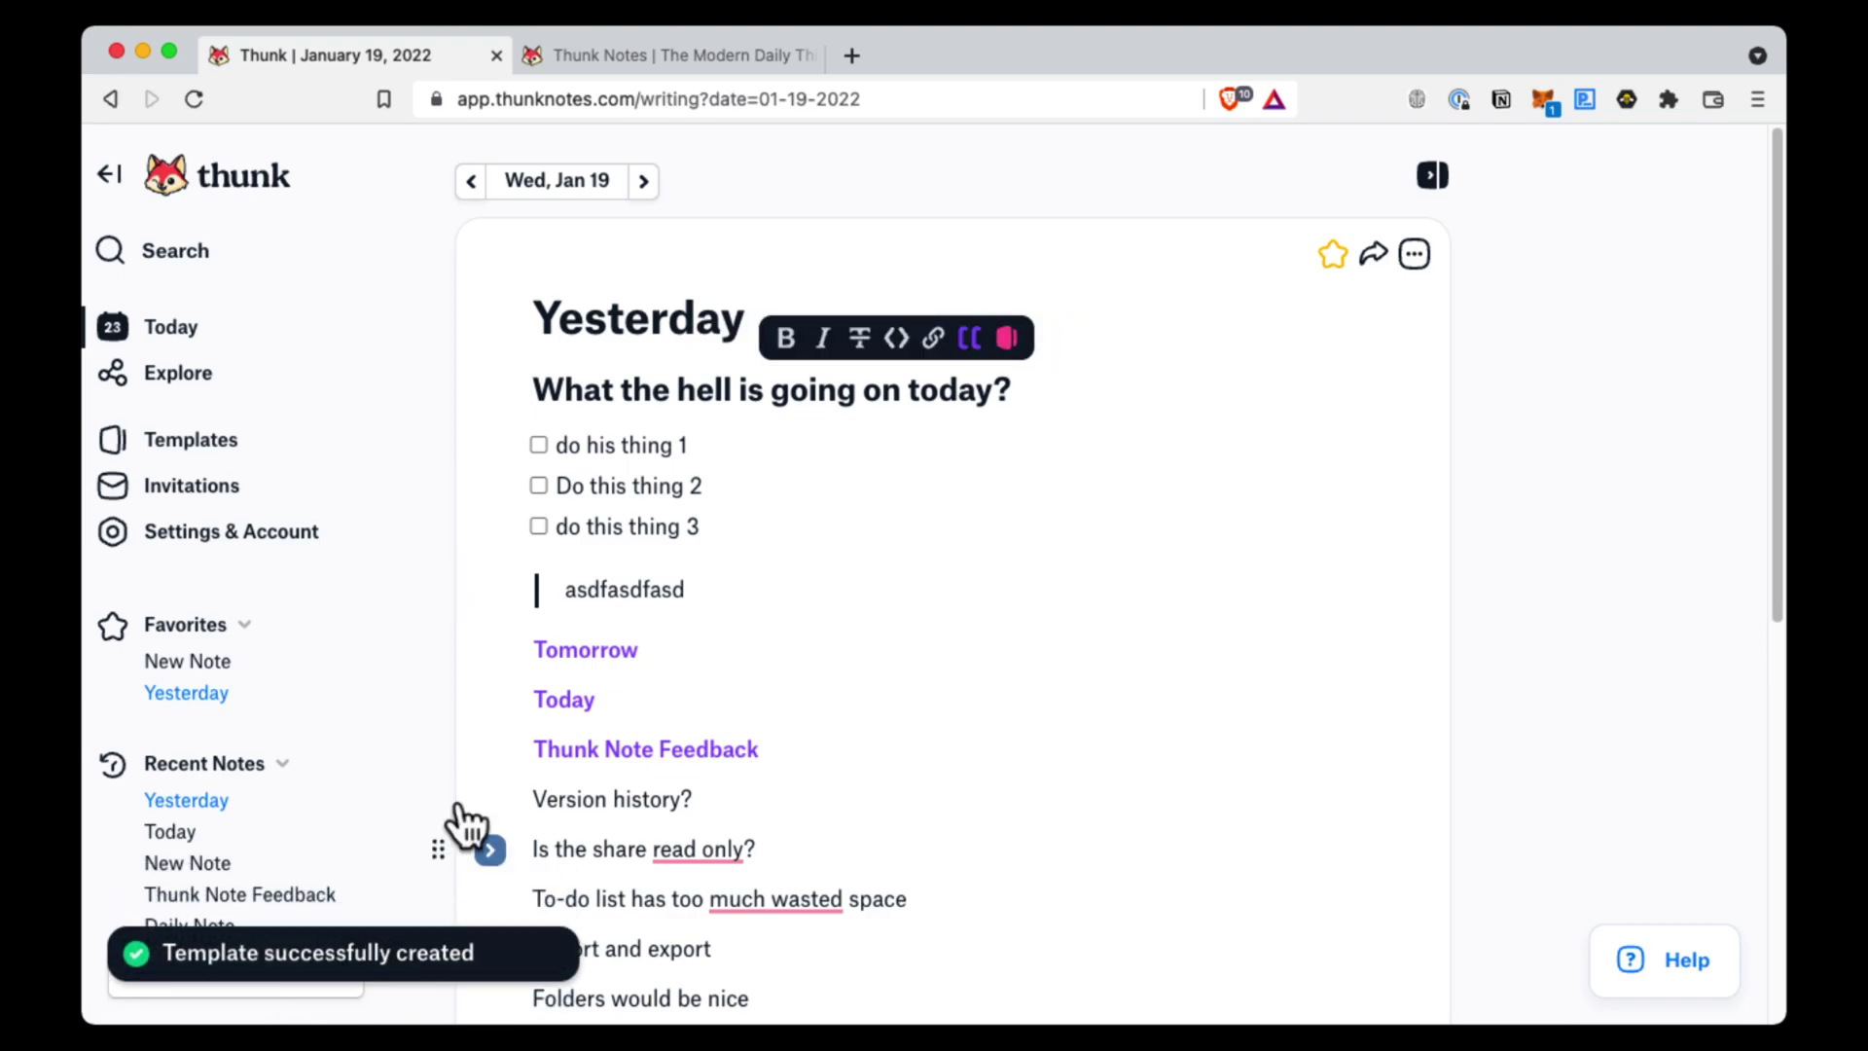
Add the featured Daily Template from Templates to My templates
left_click(154, 442)
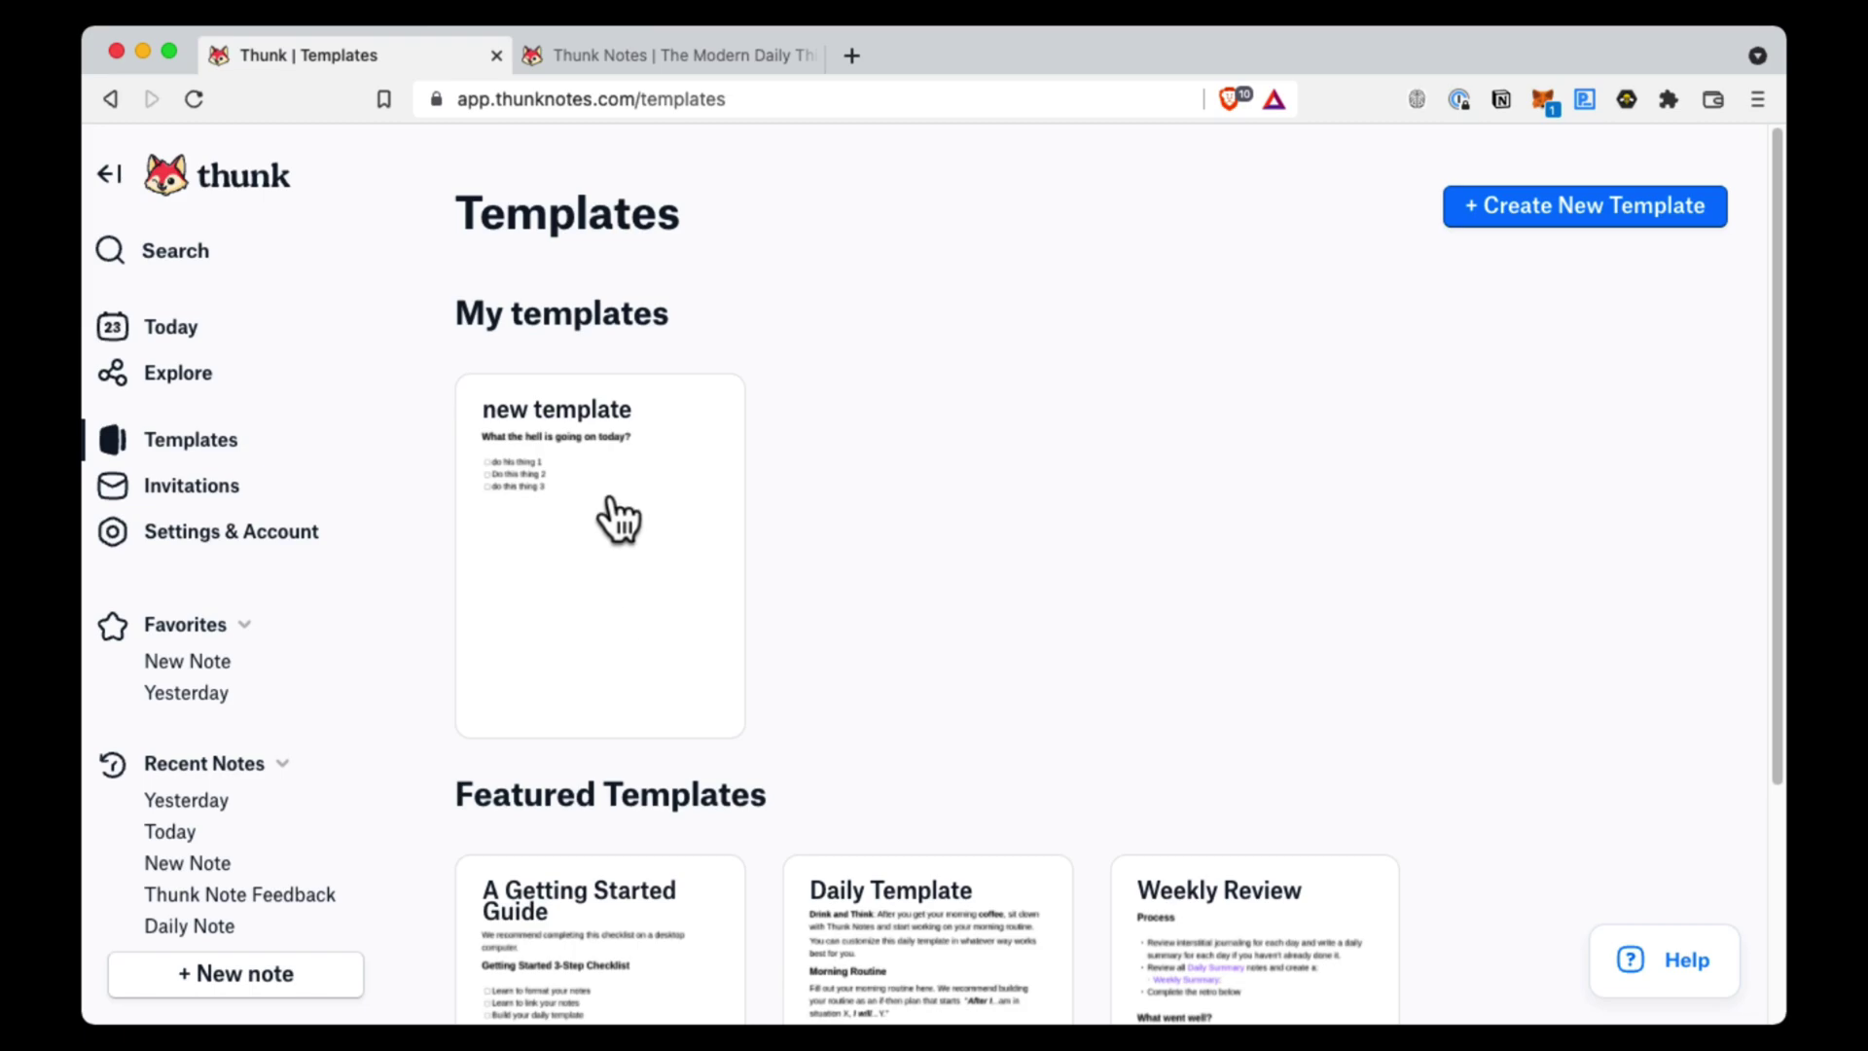
left_click(932, 916)
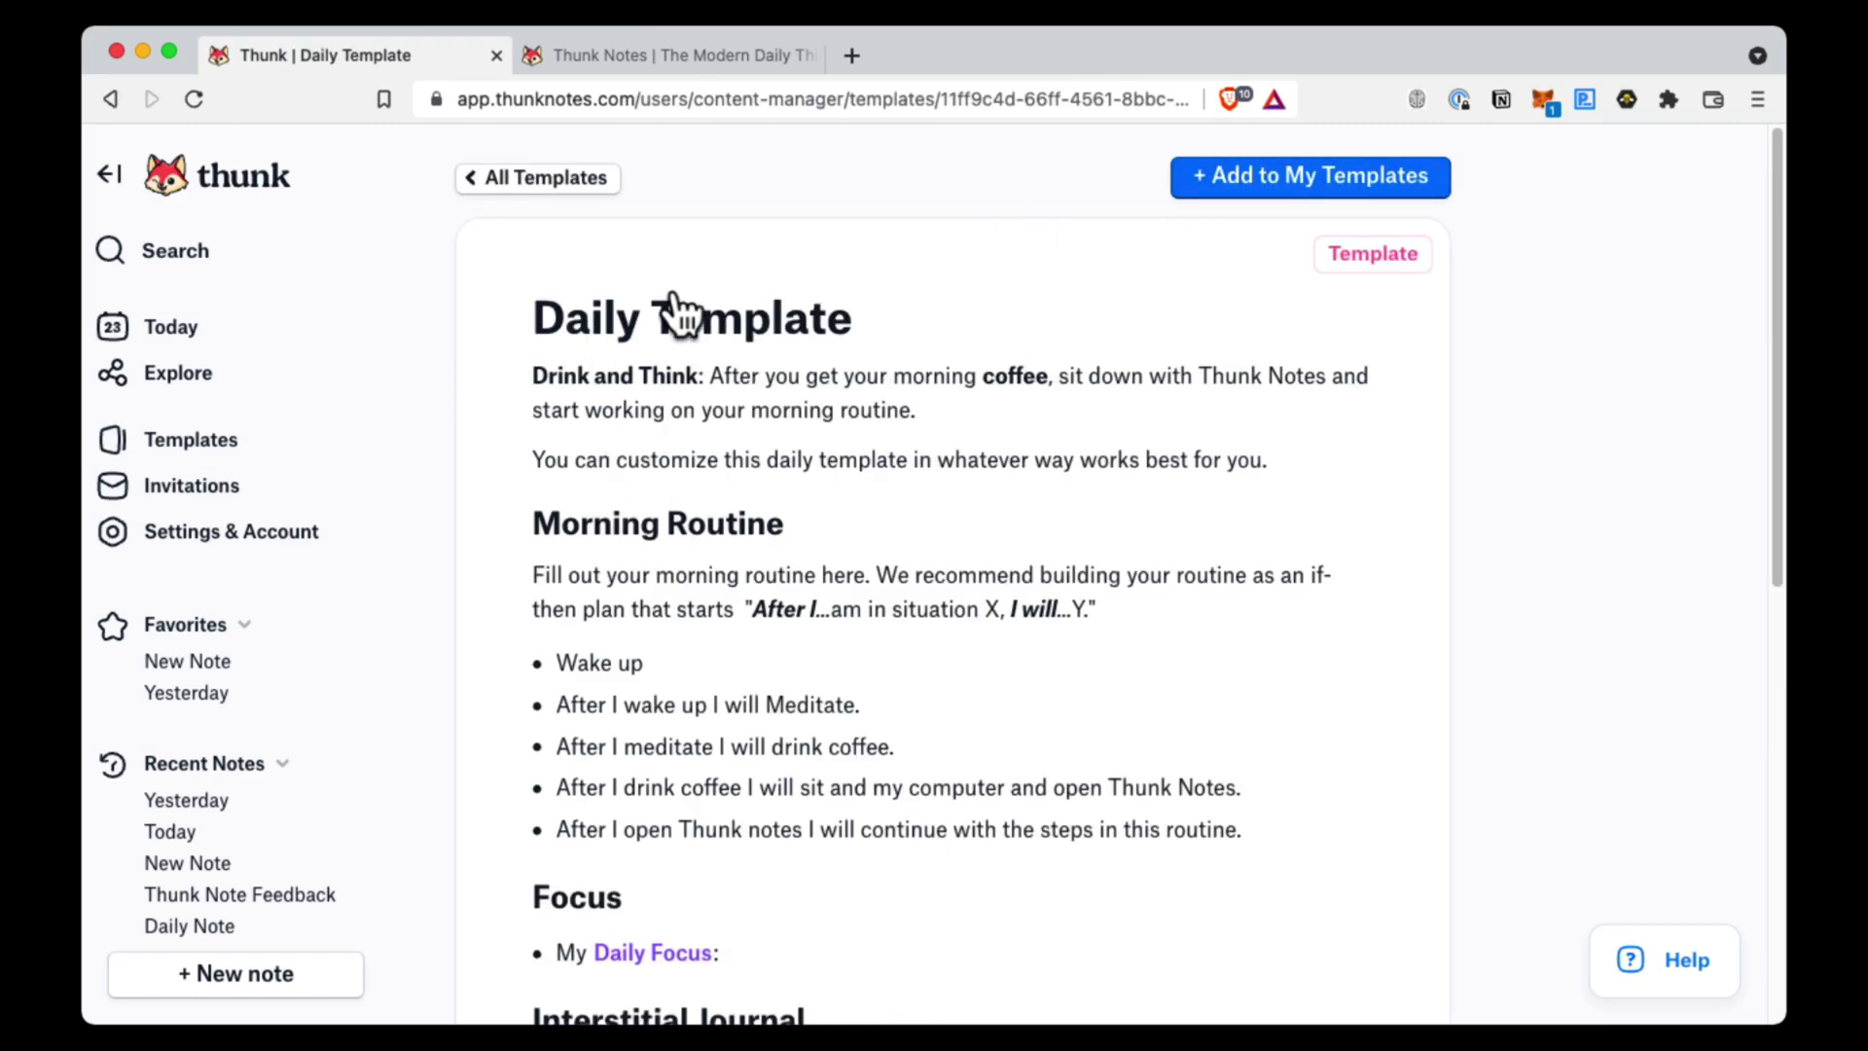
left_click(1255, 201)
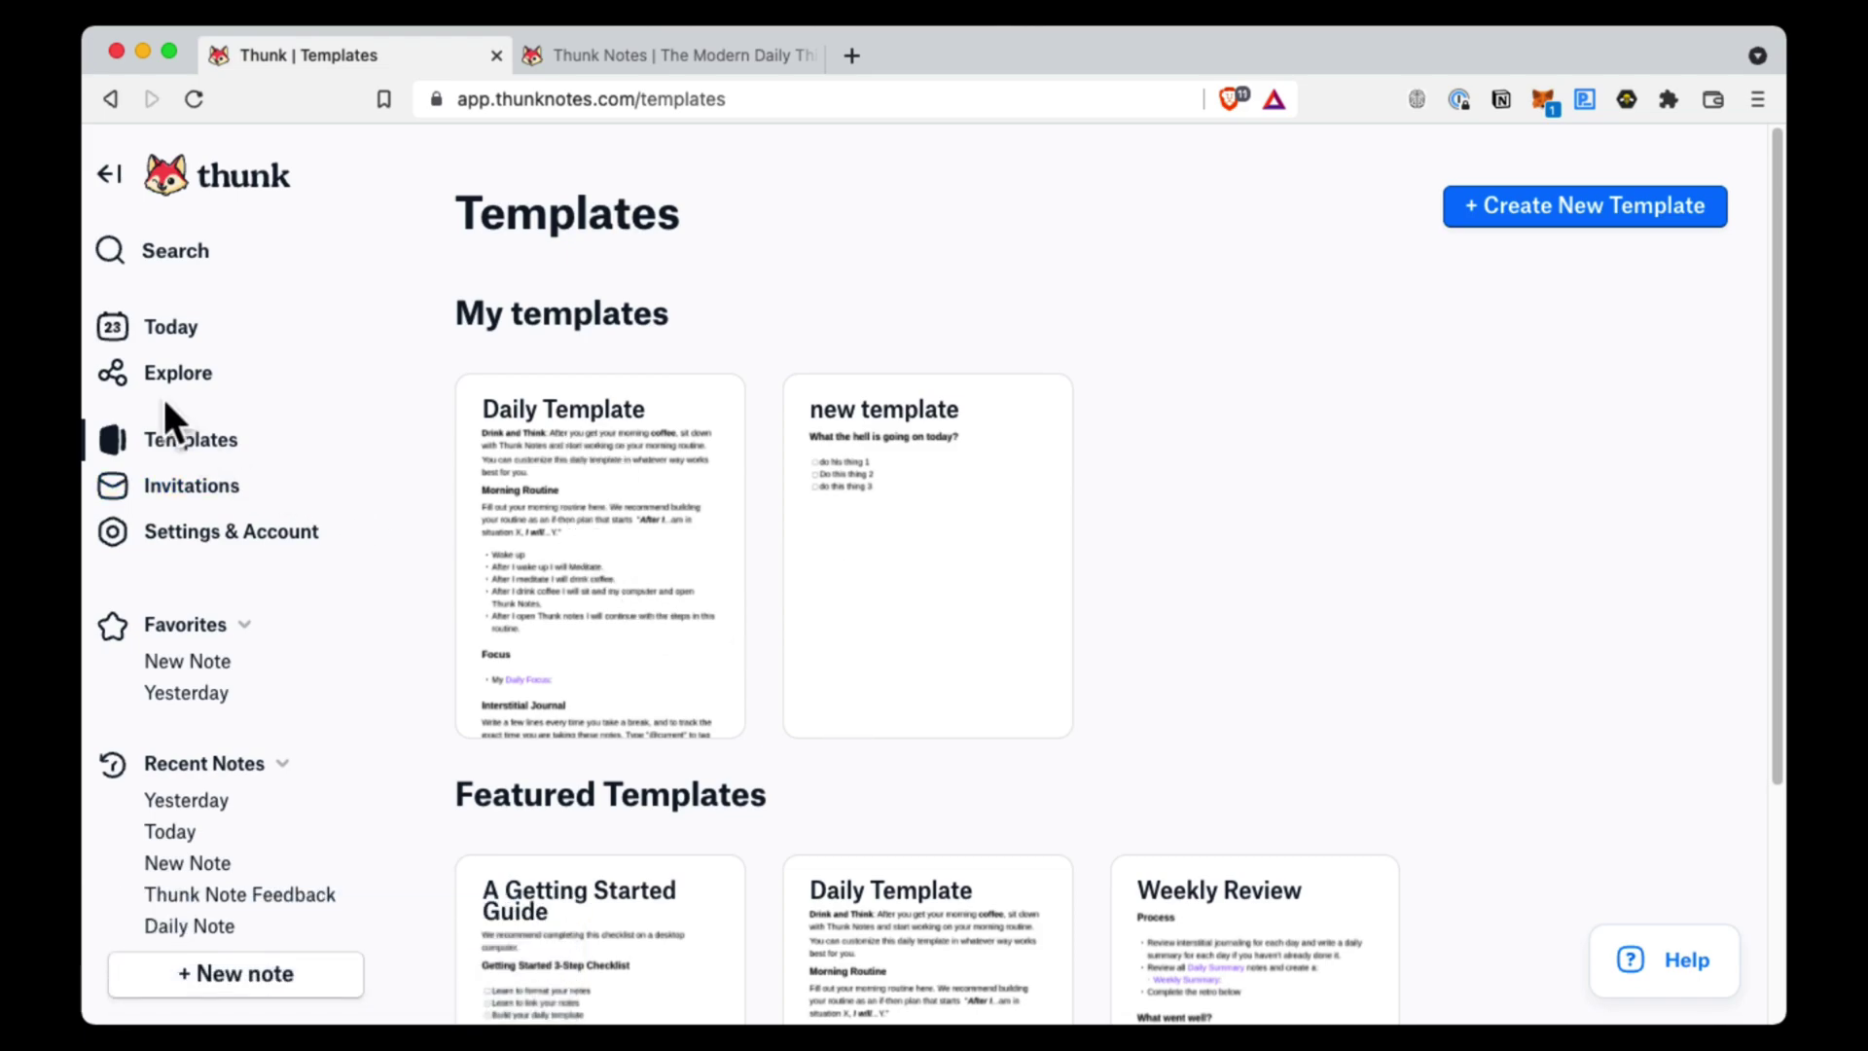
Create a new note titled 'Another Note'
left_click(287, 981)
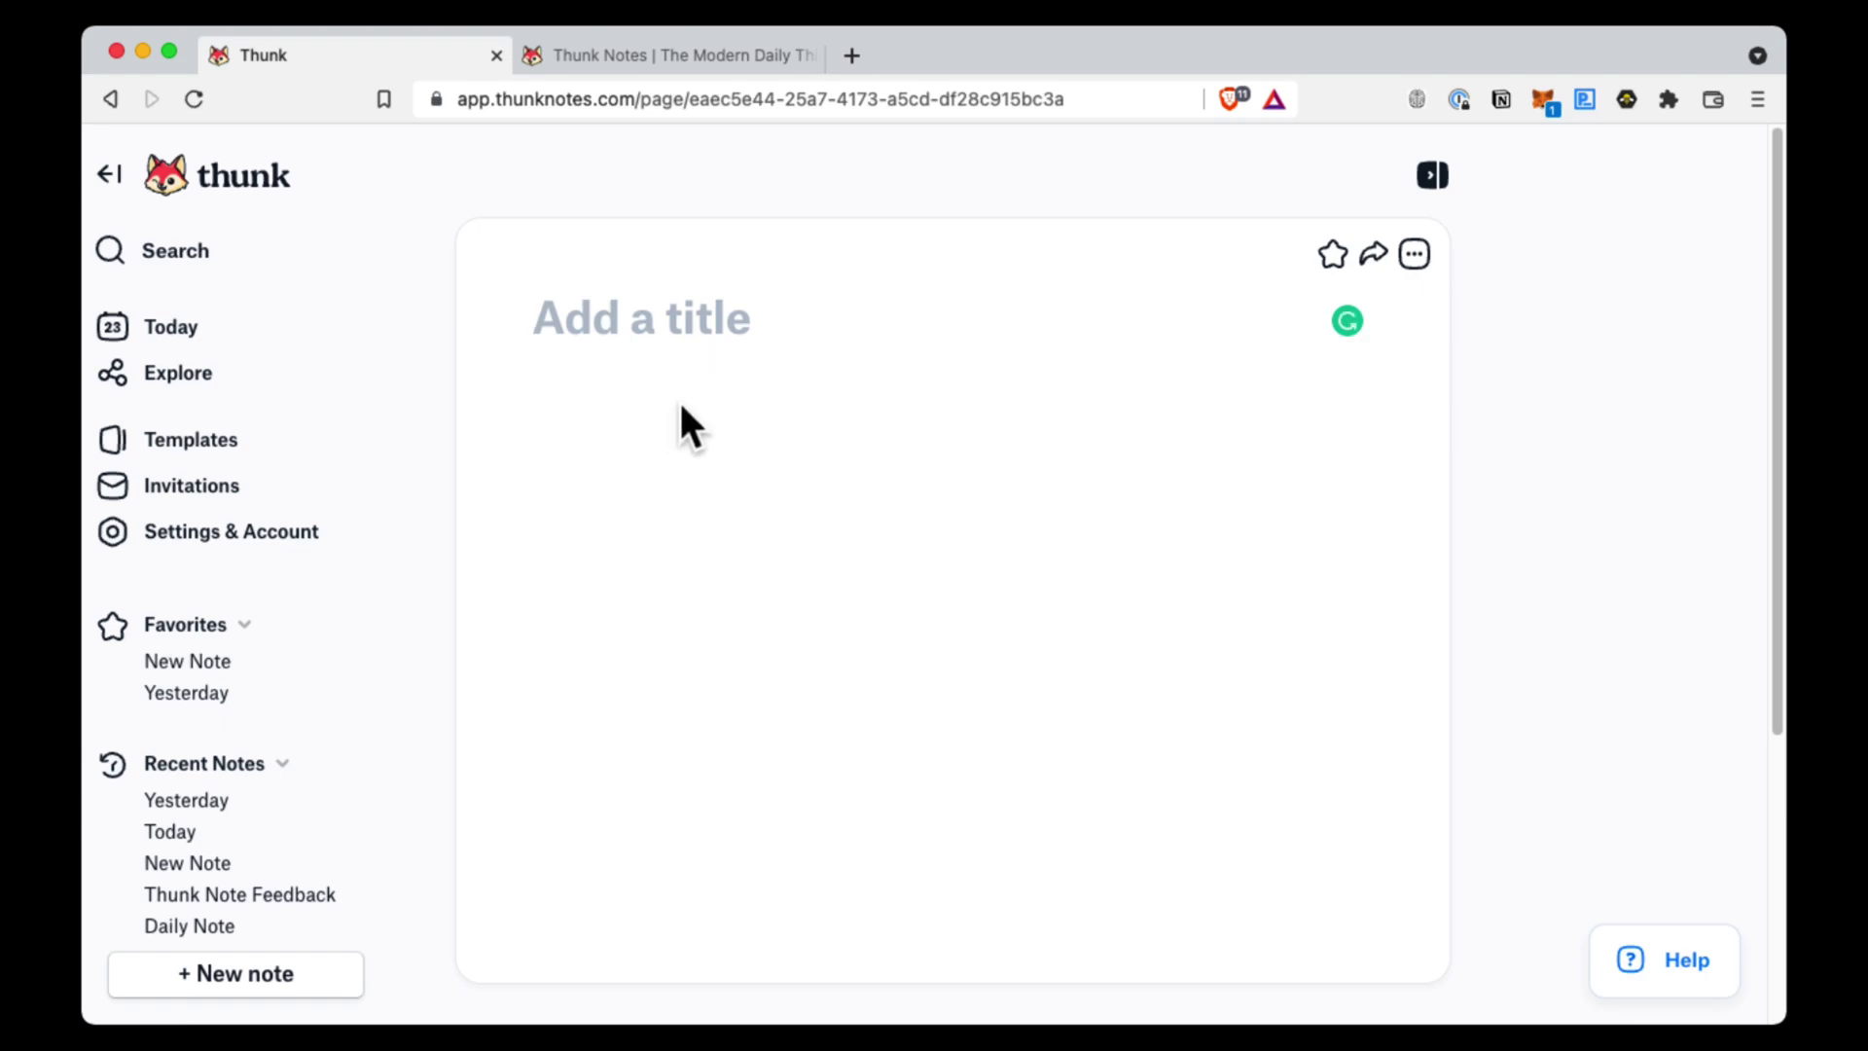
left_click(683, 338)
key("BackSpace")
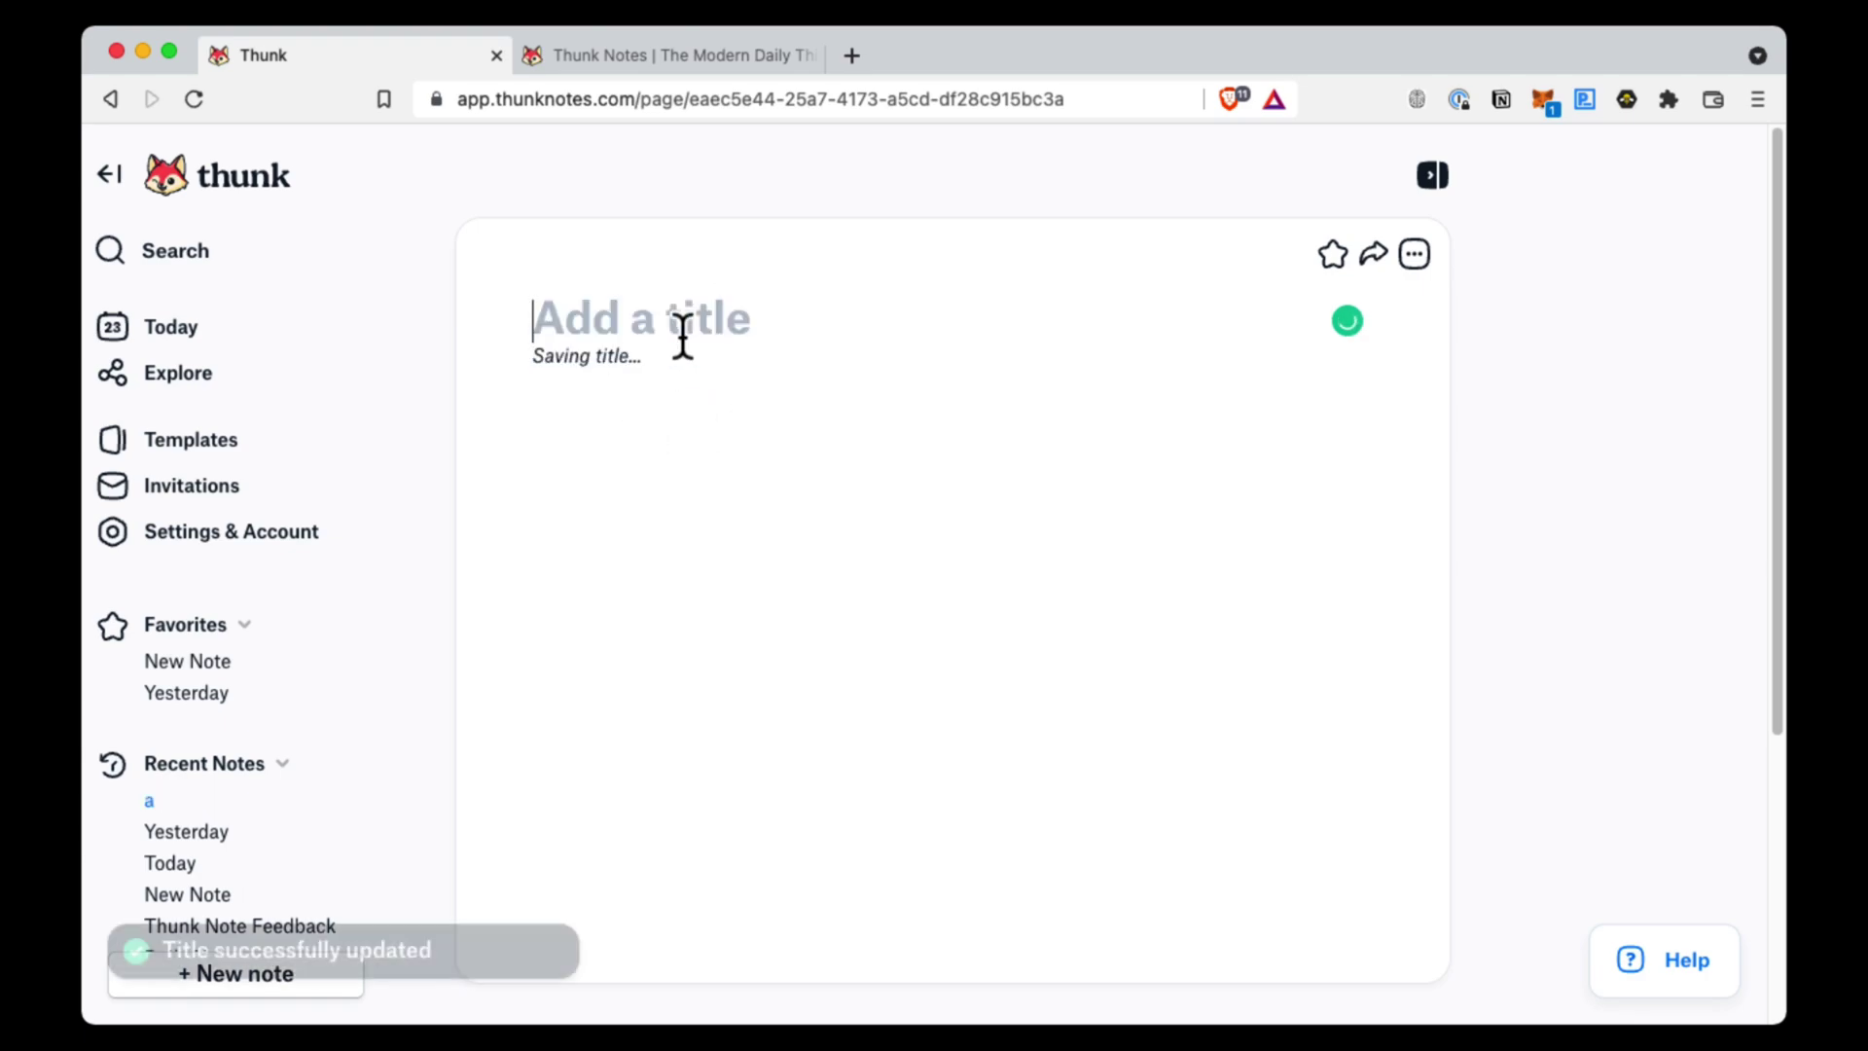
type("Ant")
key("BackSpace")
type("other")
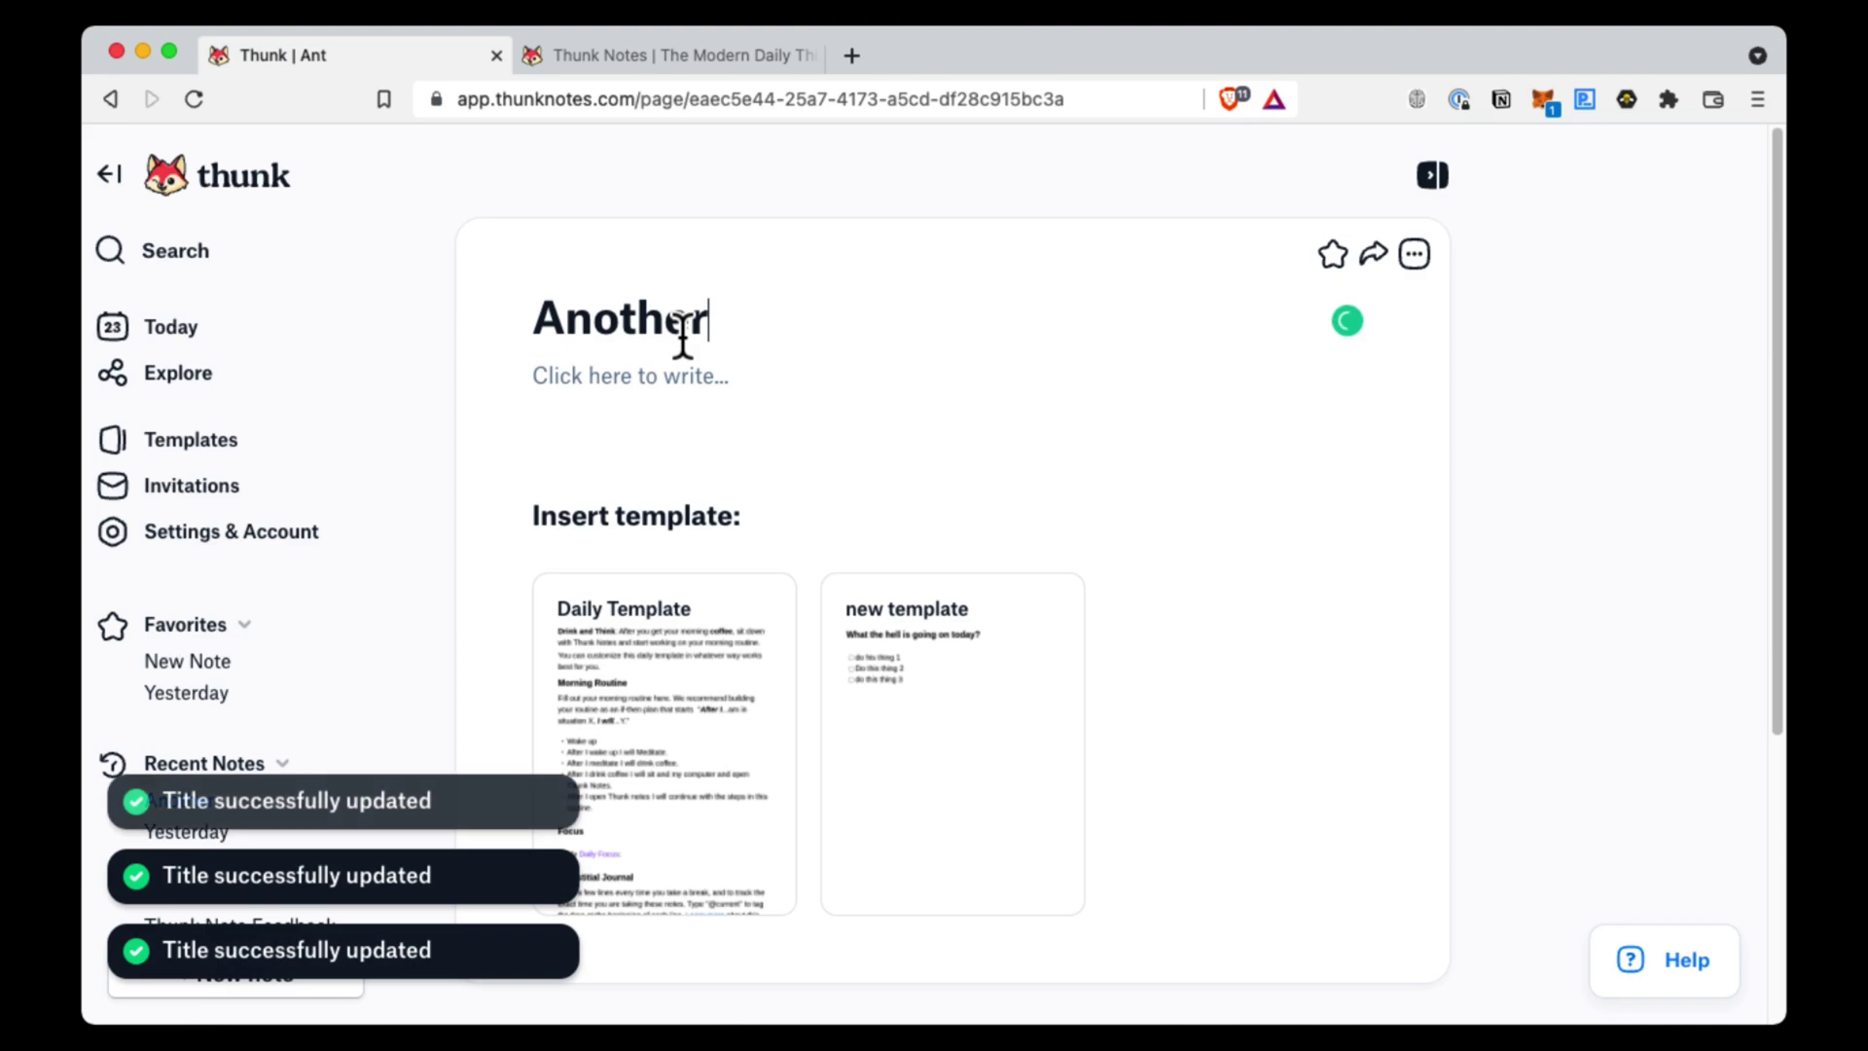
type(" Note")
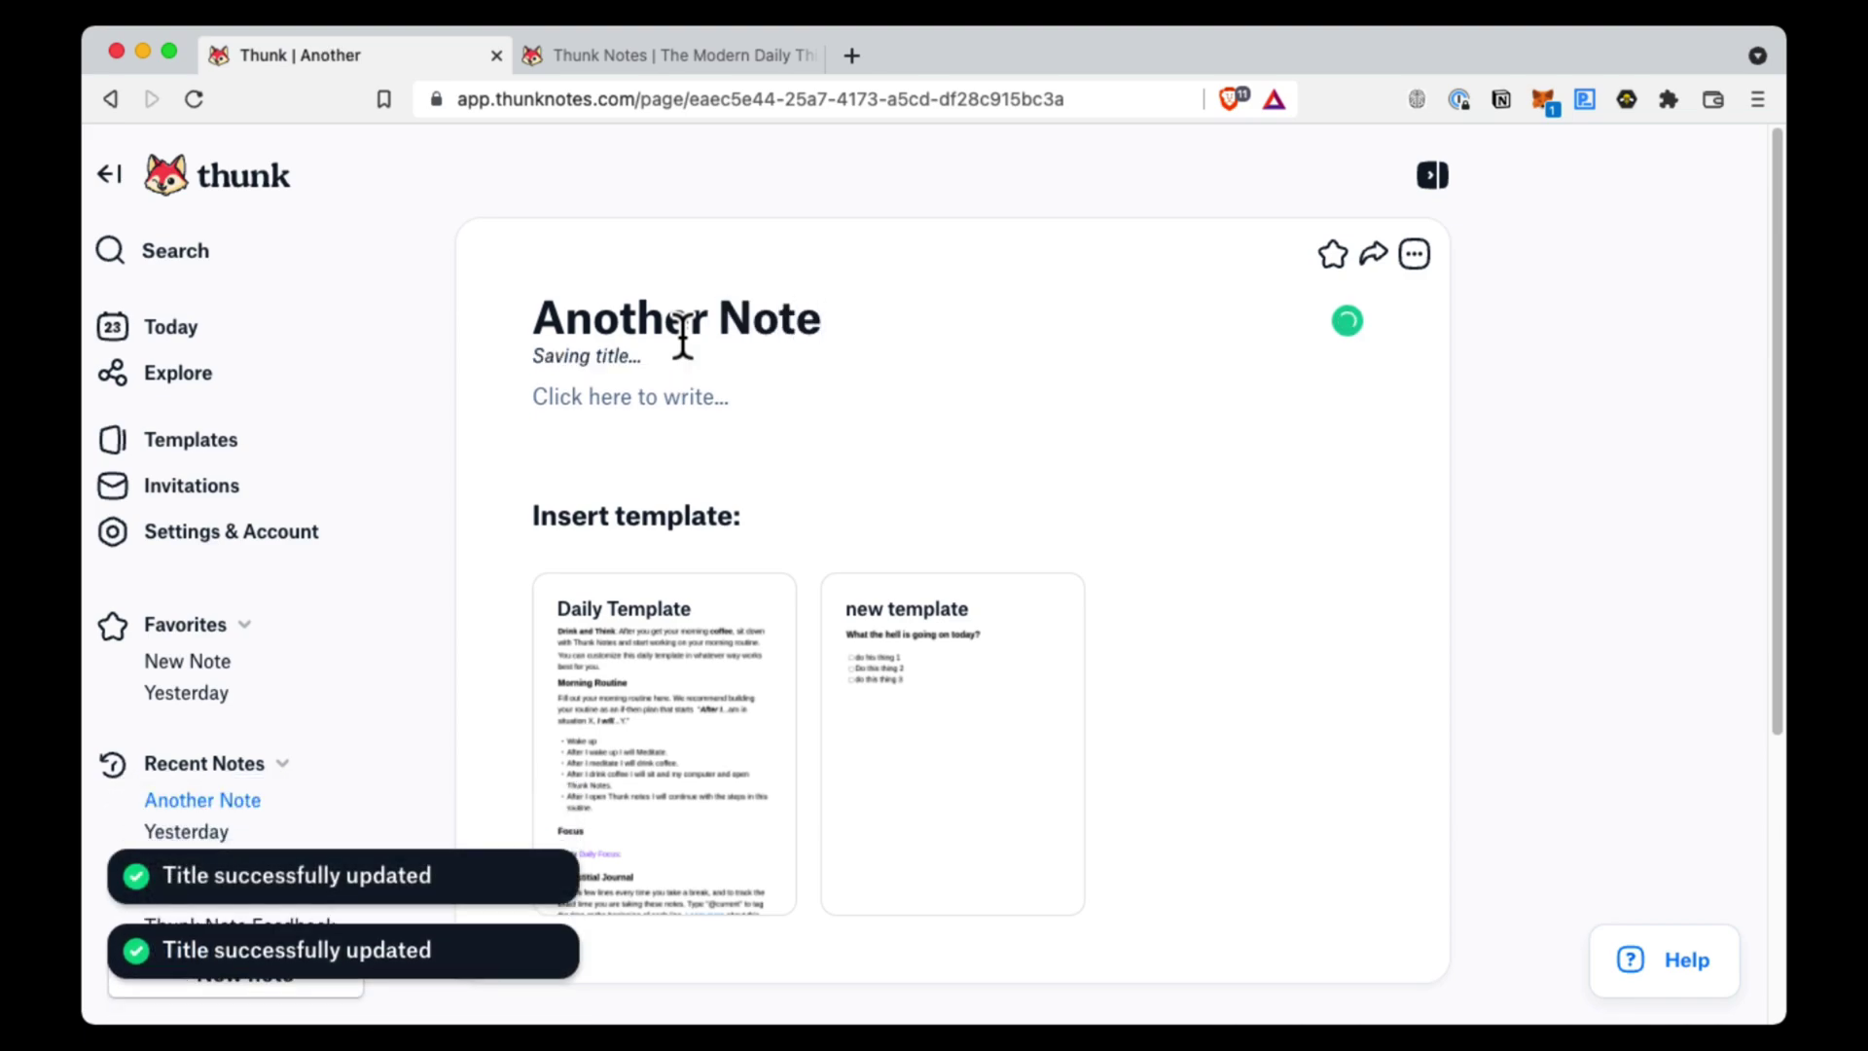
key("Return")
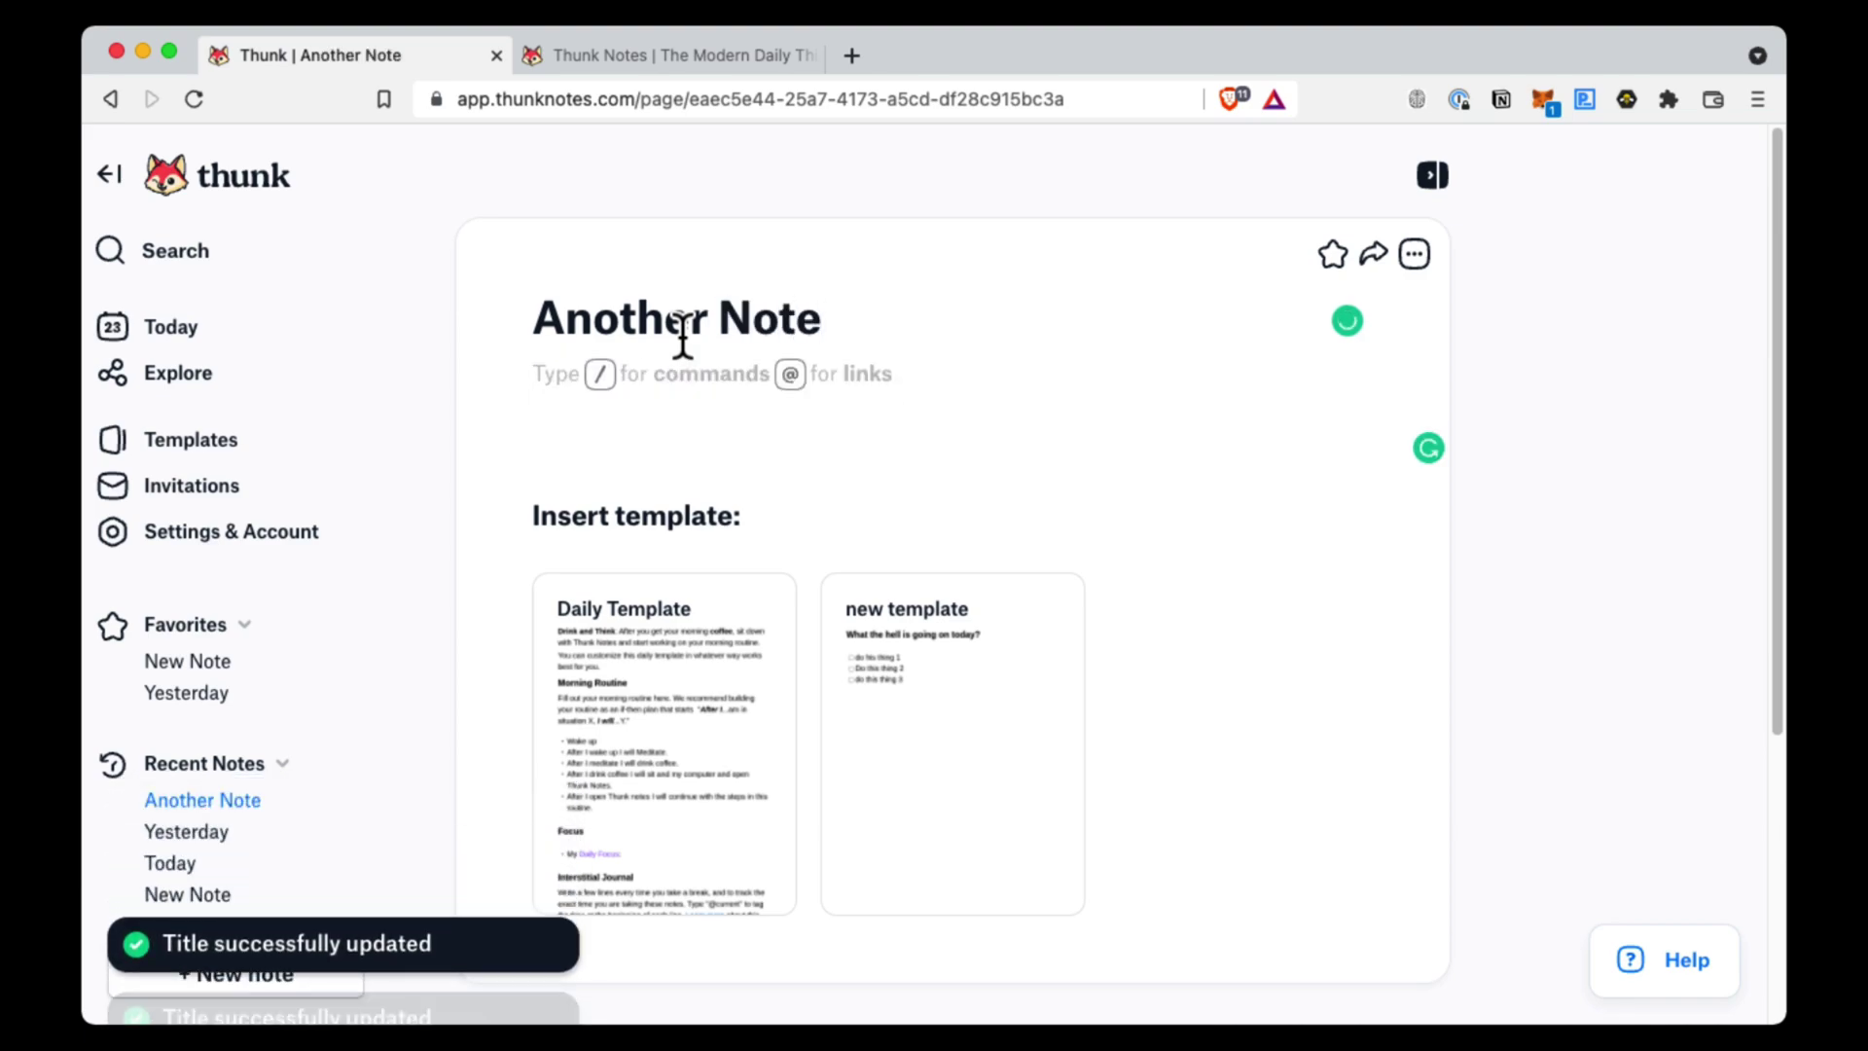
Insert the Daily Template into the note body via the / menu and review it
type("/")
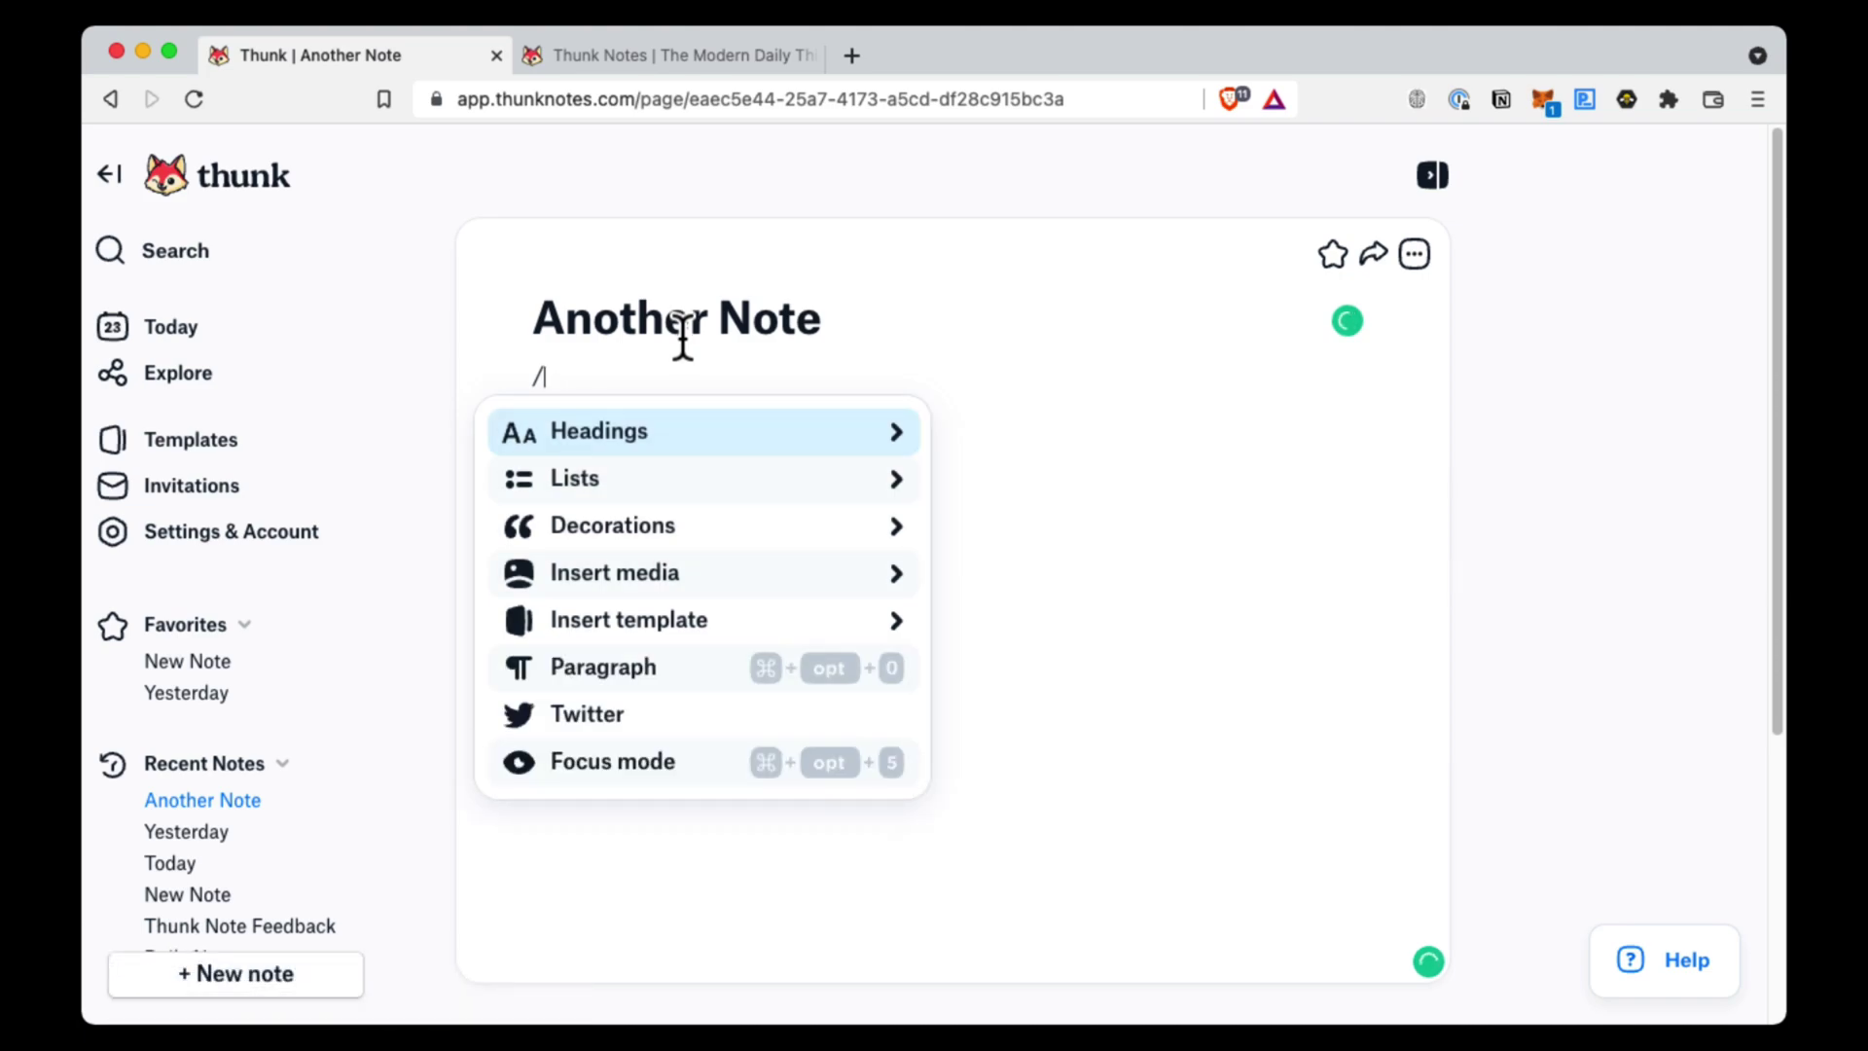
left_click(662, 632)
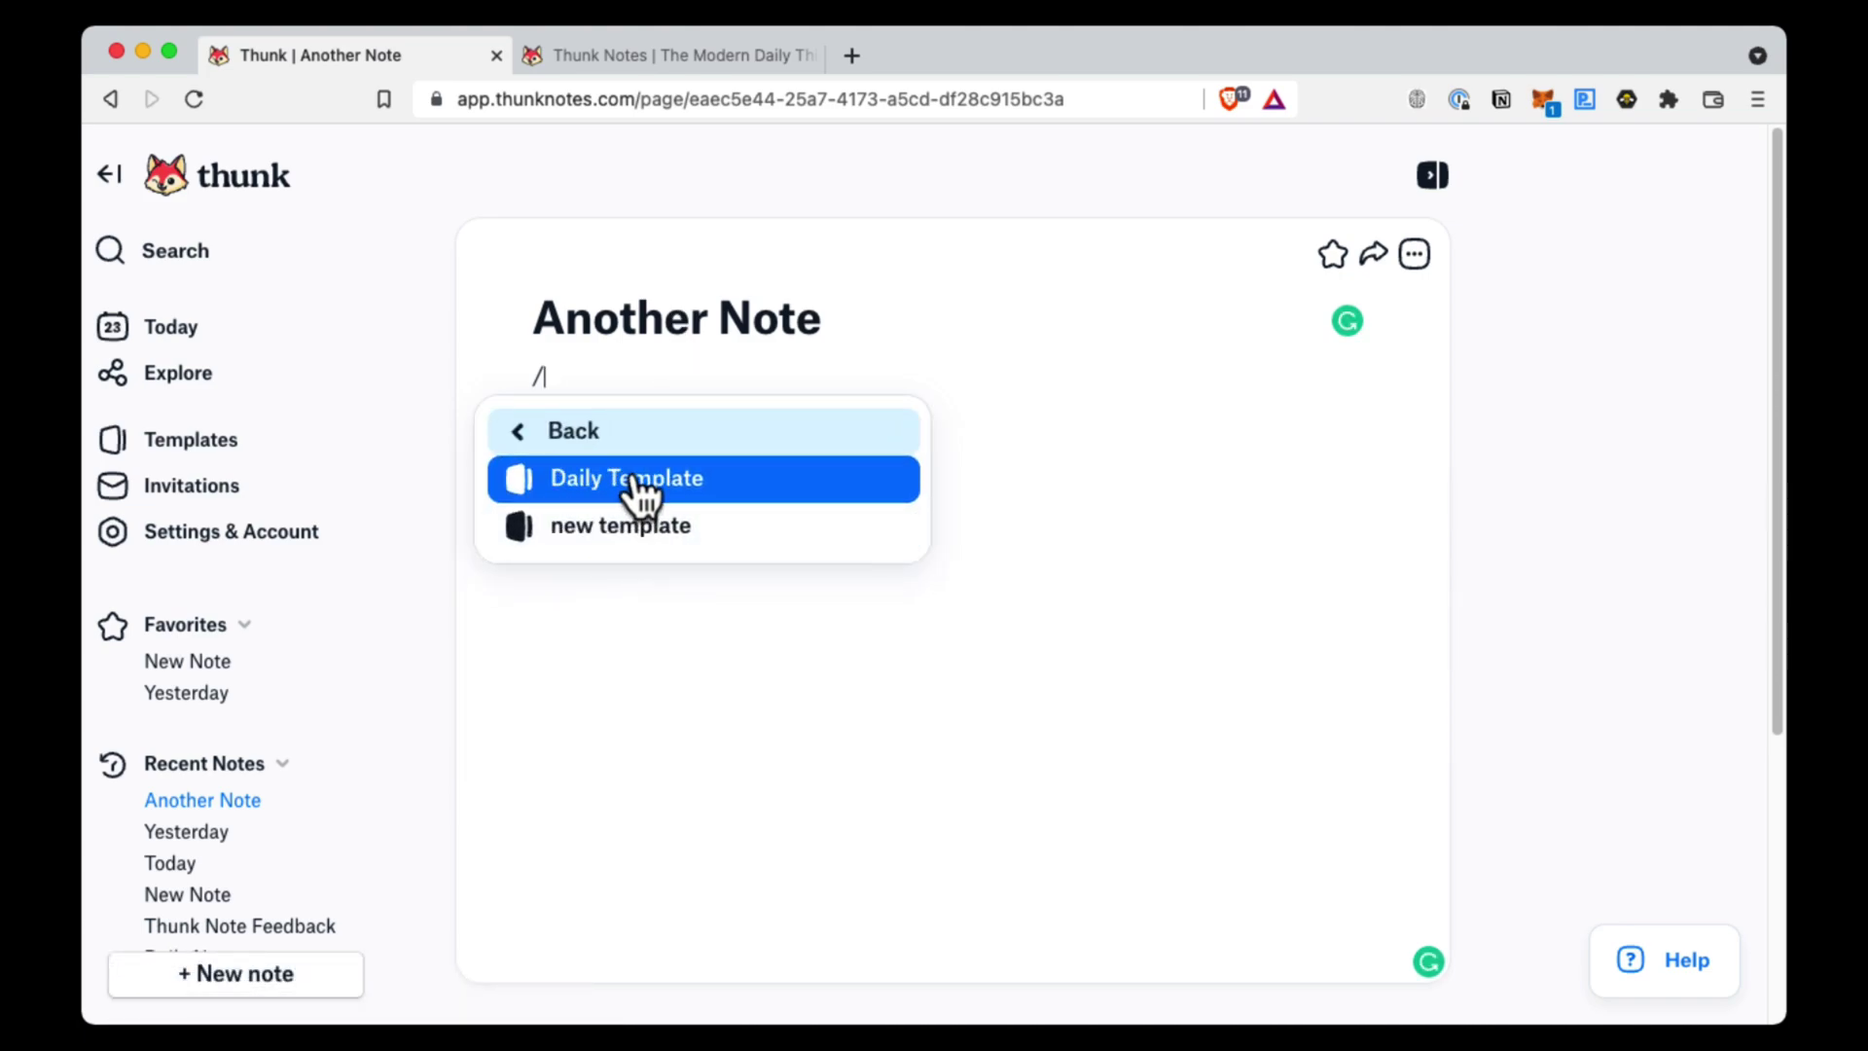
left_click(572, 492)
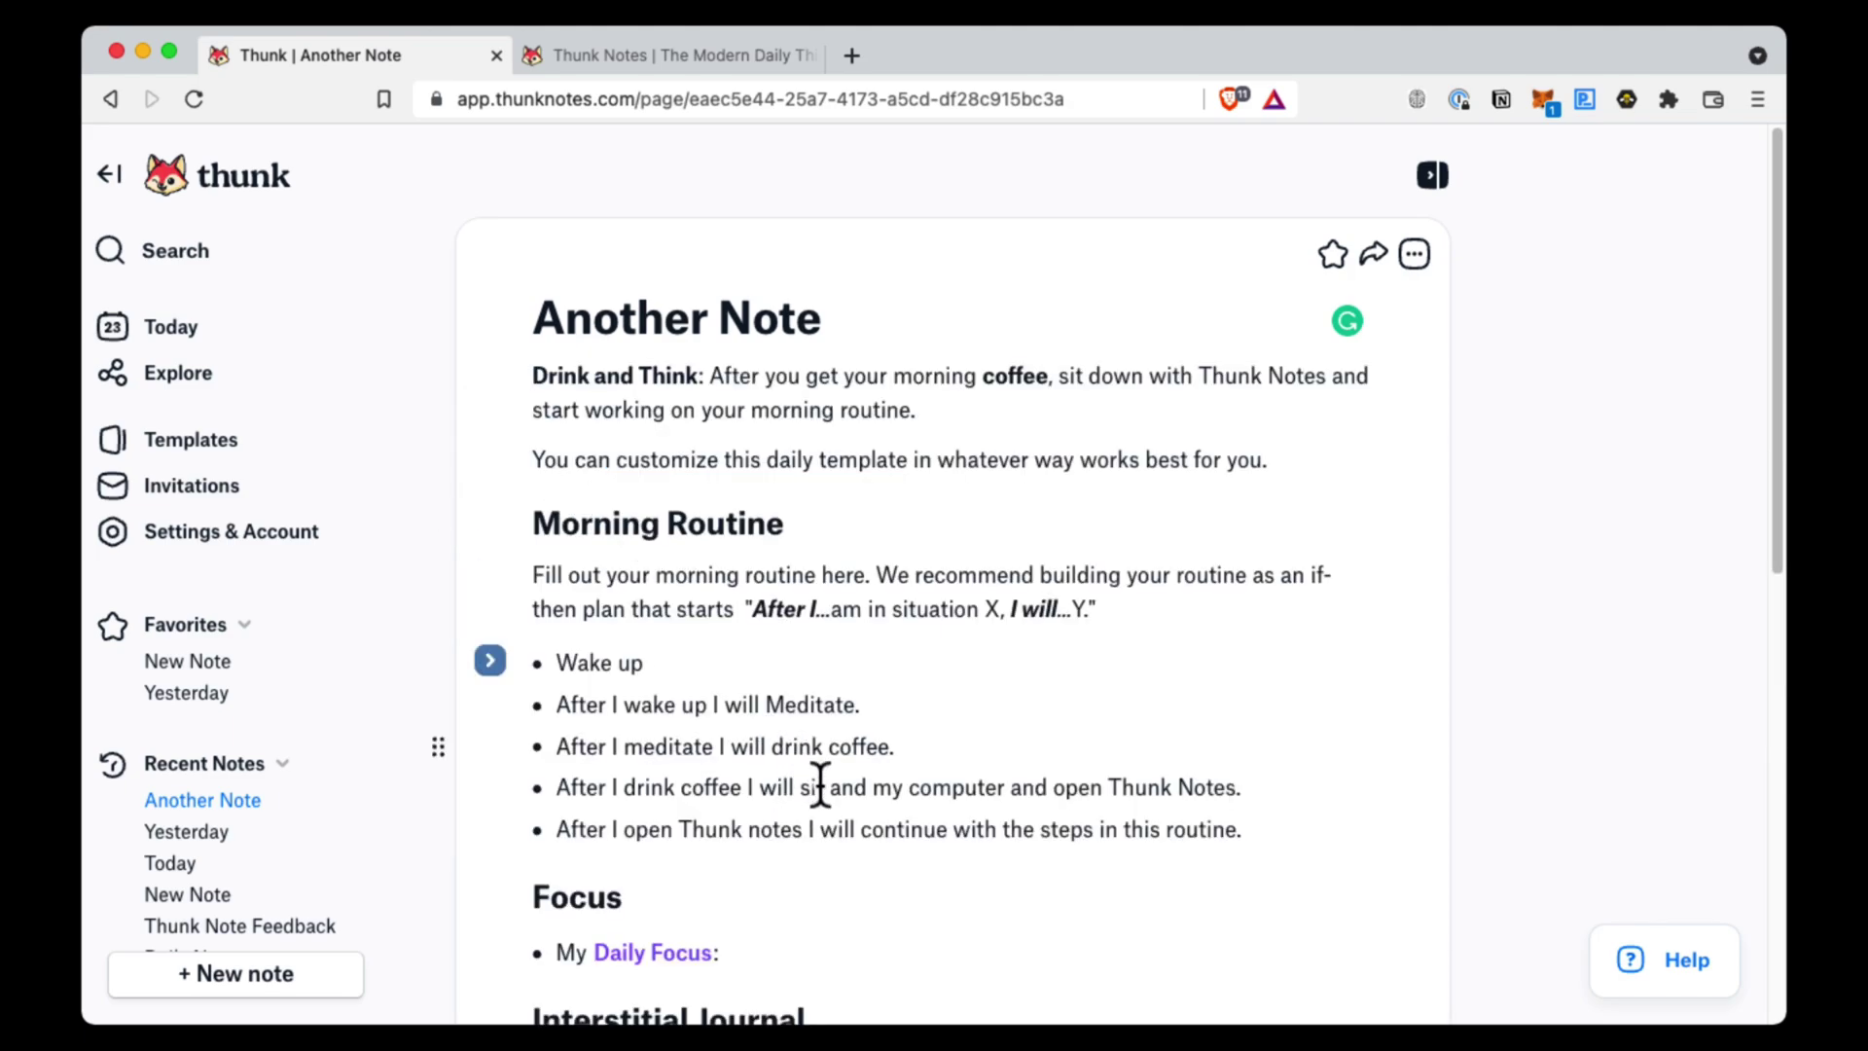
scroll(820, 783, "down", 6)
scroll(820, 783, "up", 4)
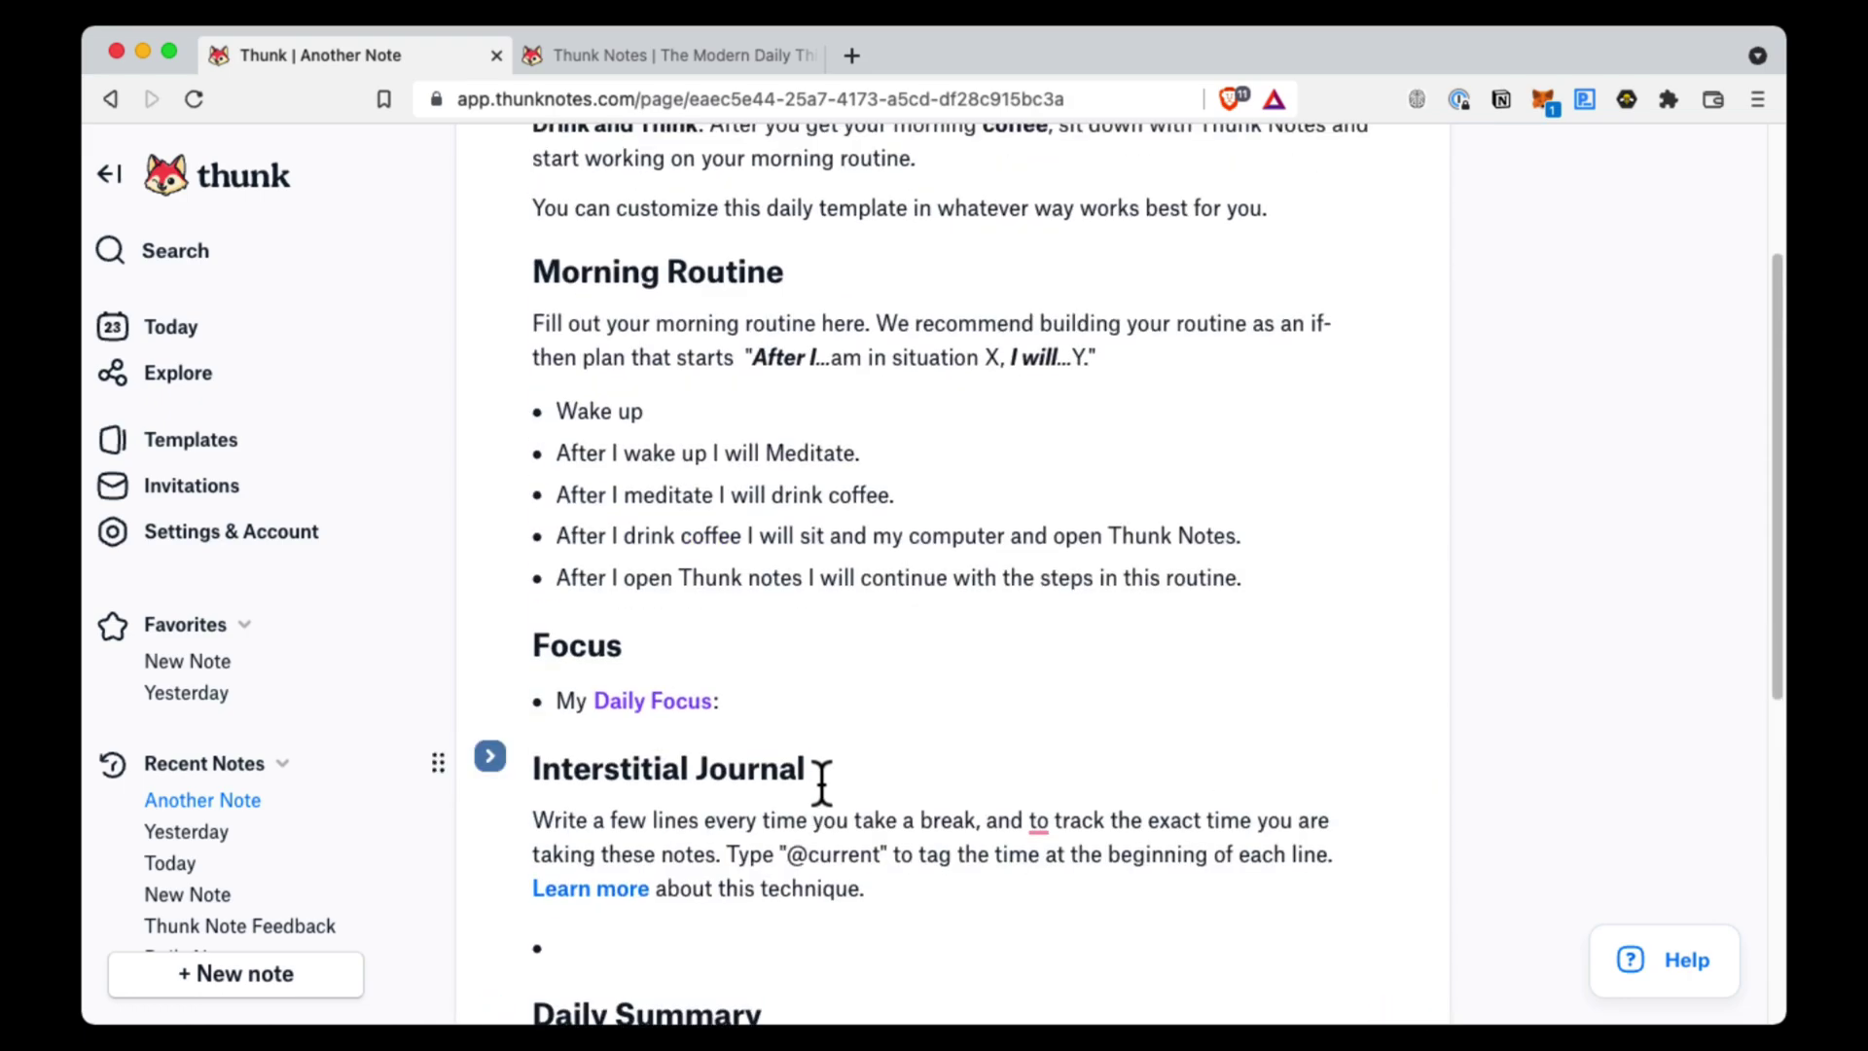
scroll(822, 778, "up", 3)
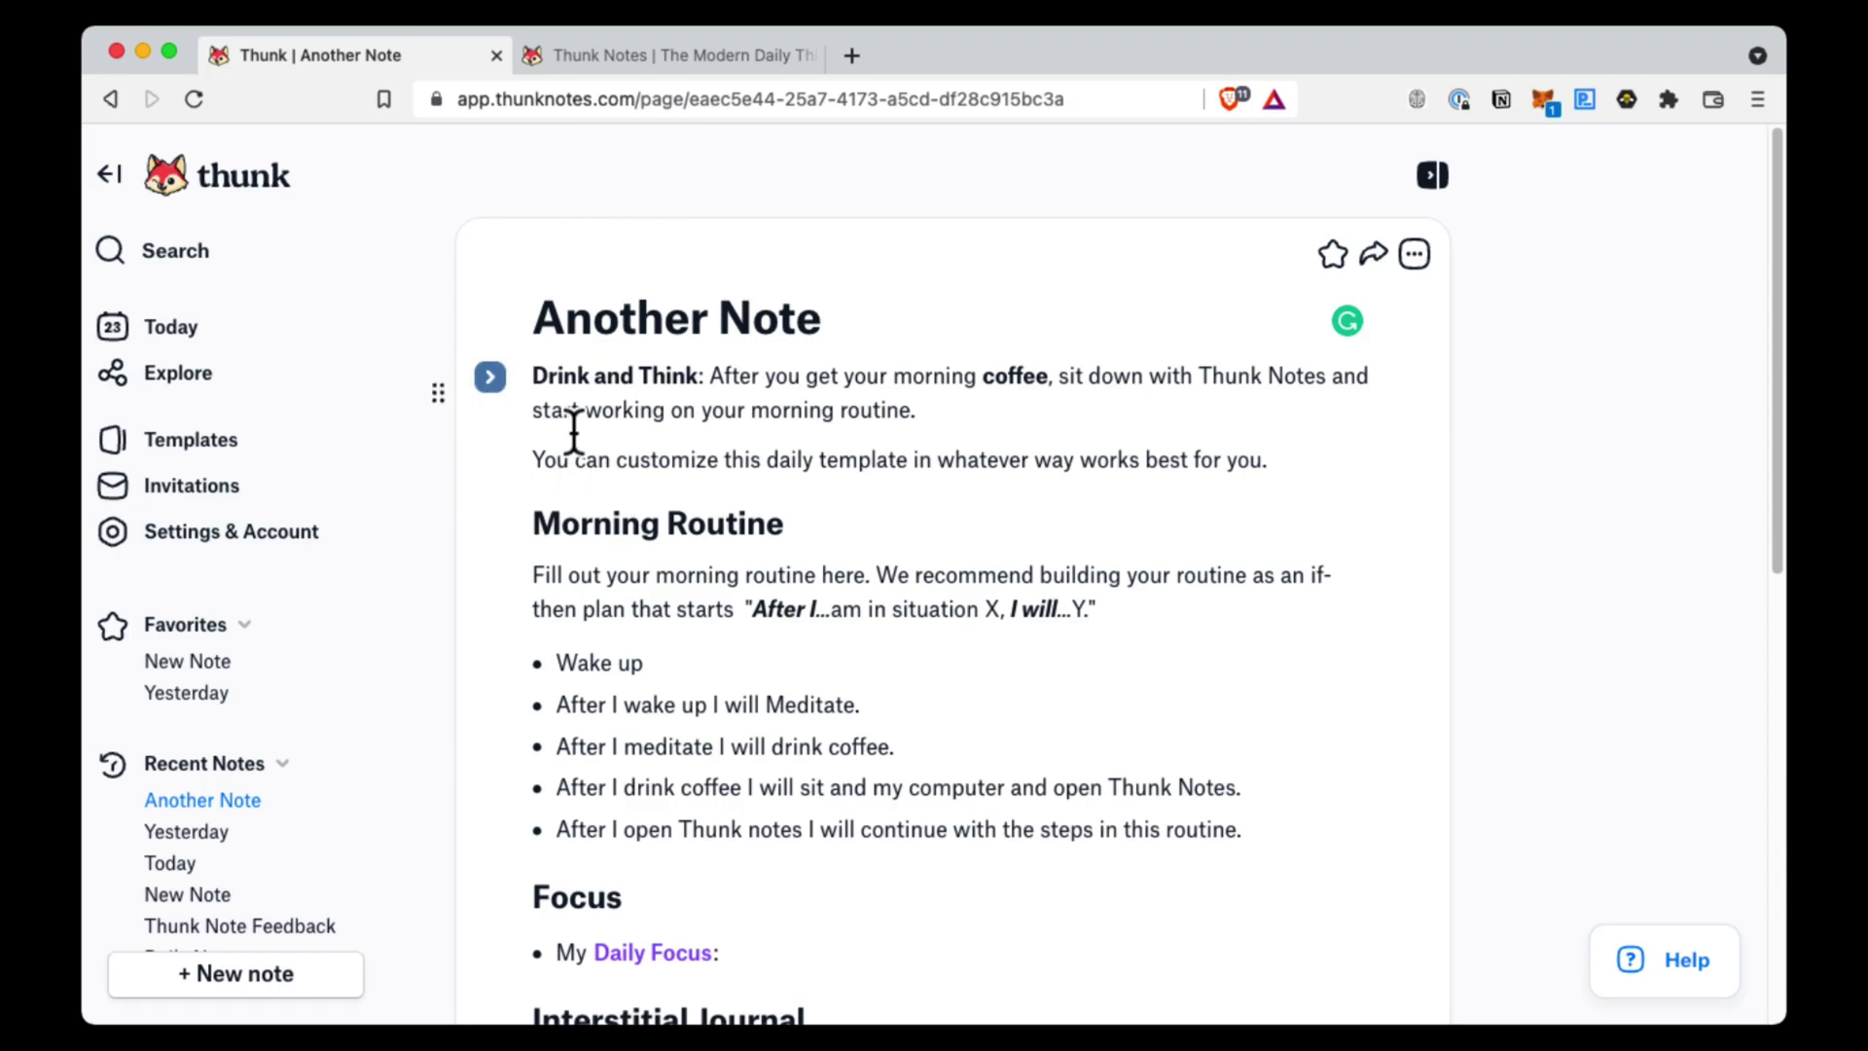
On the Explore graph, zoom in and drag the 01-19-2022 and Another Note nodes elsewhere
left_click(149, 379)
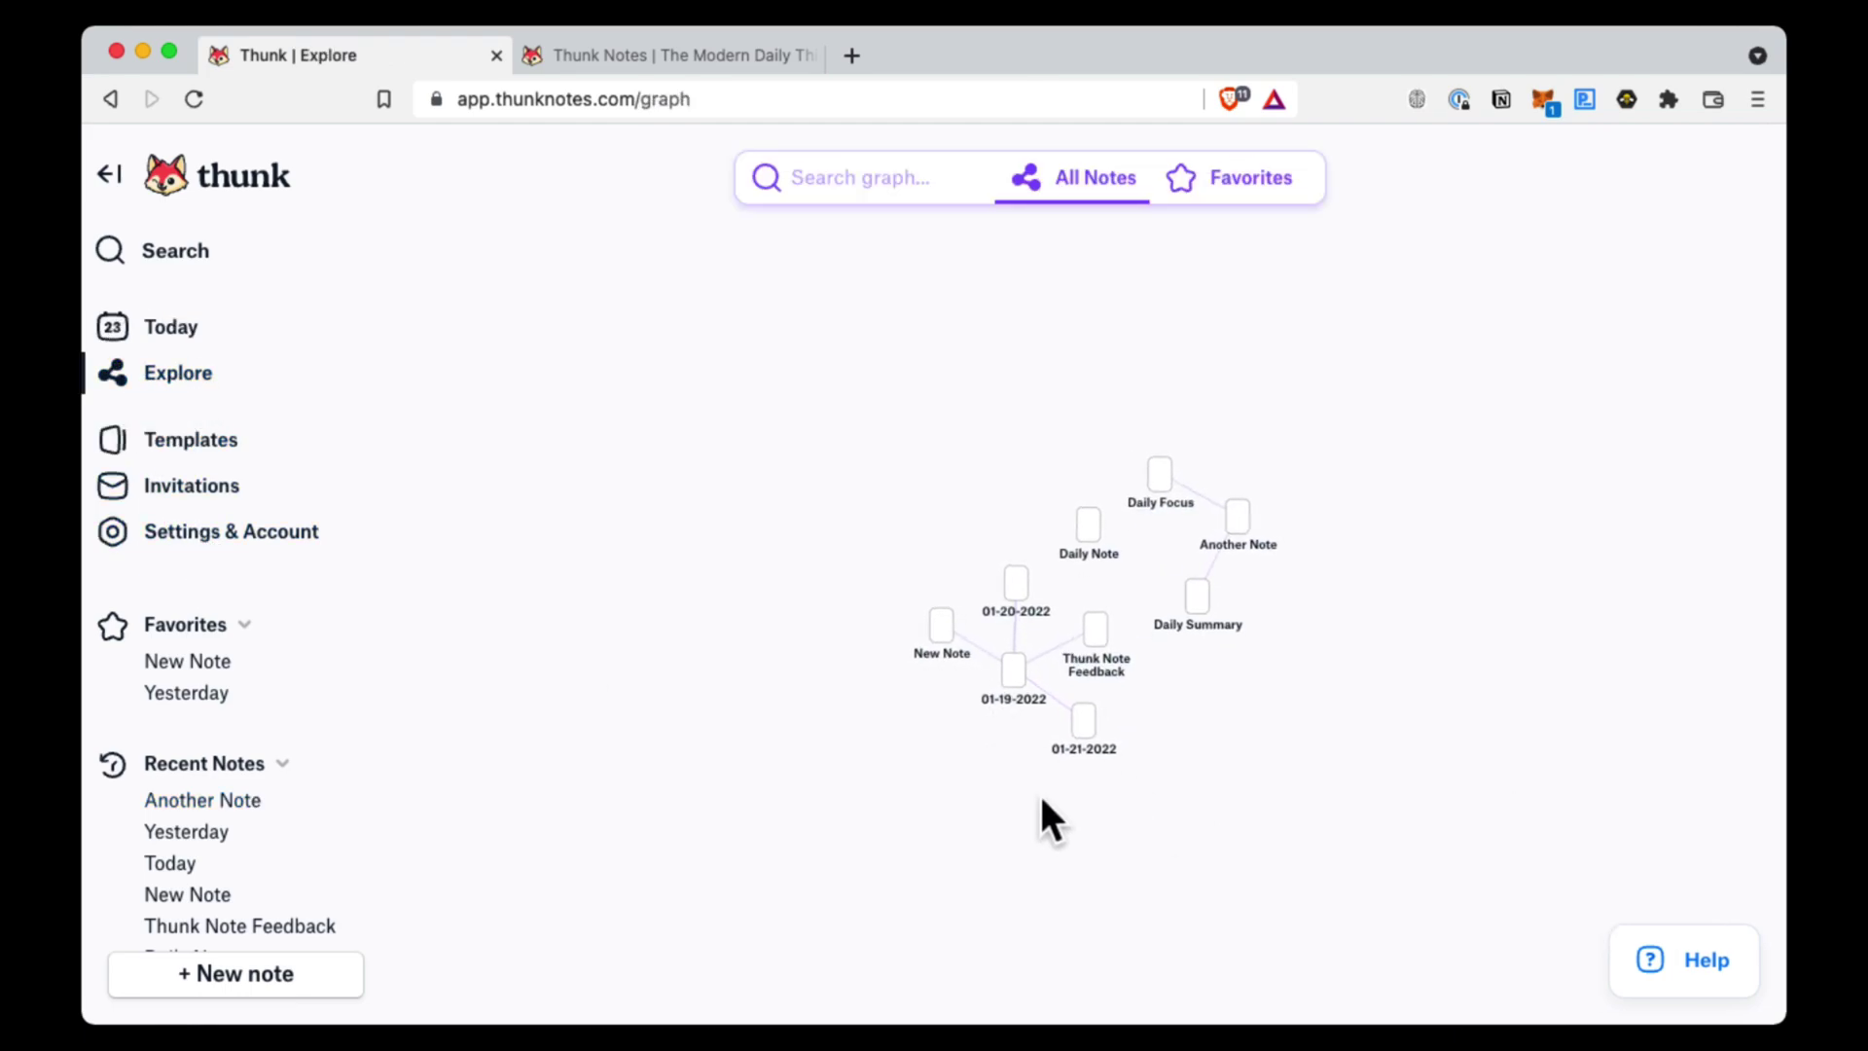
left_click_drag(973, 764, 810, 710)
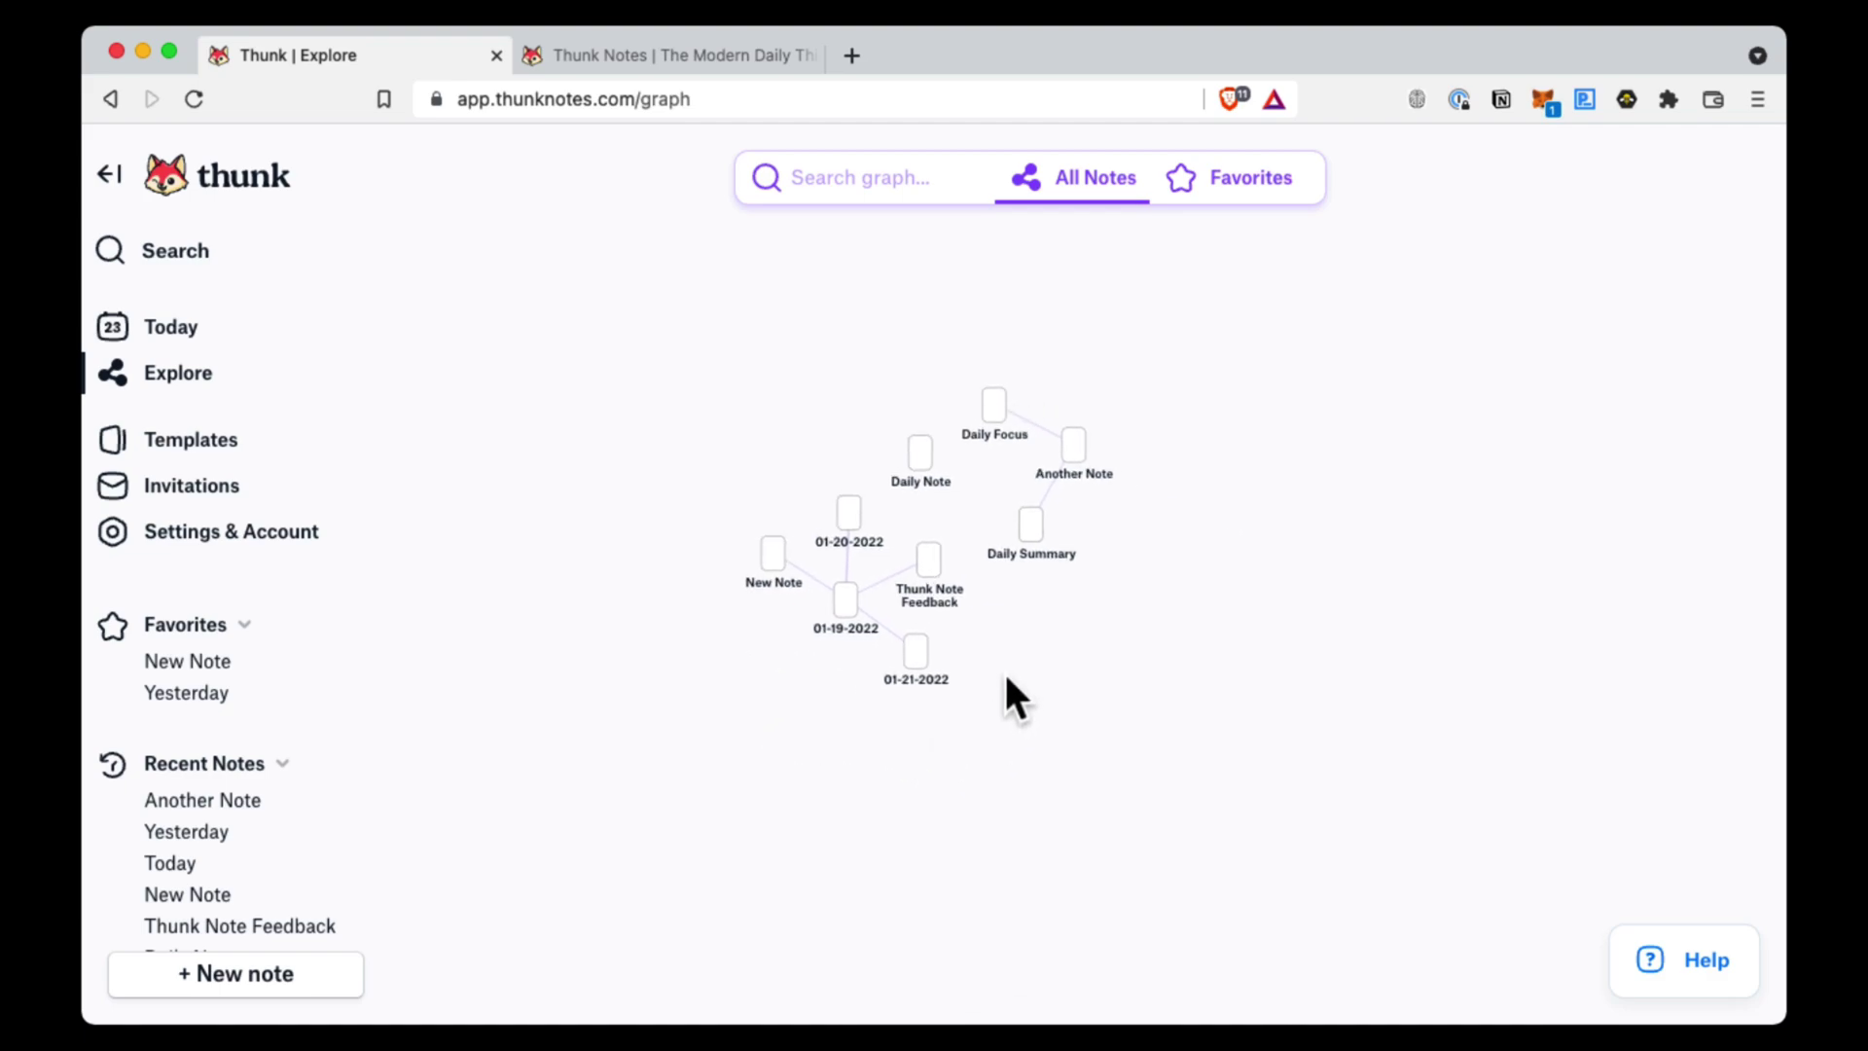
scroll(1004, 670, "up", 5)
left_click_drag(1053, 574, 1171, 710)
left_click_drag(767, 664, 657, 634)
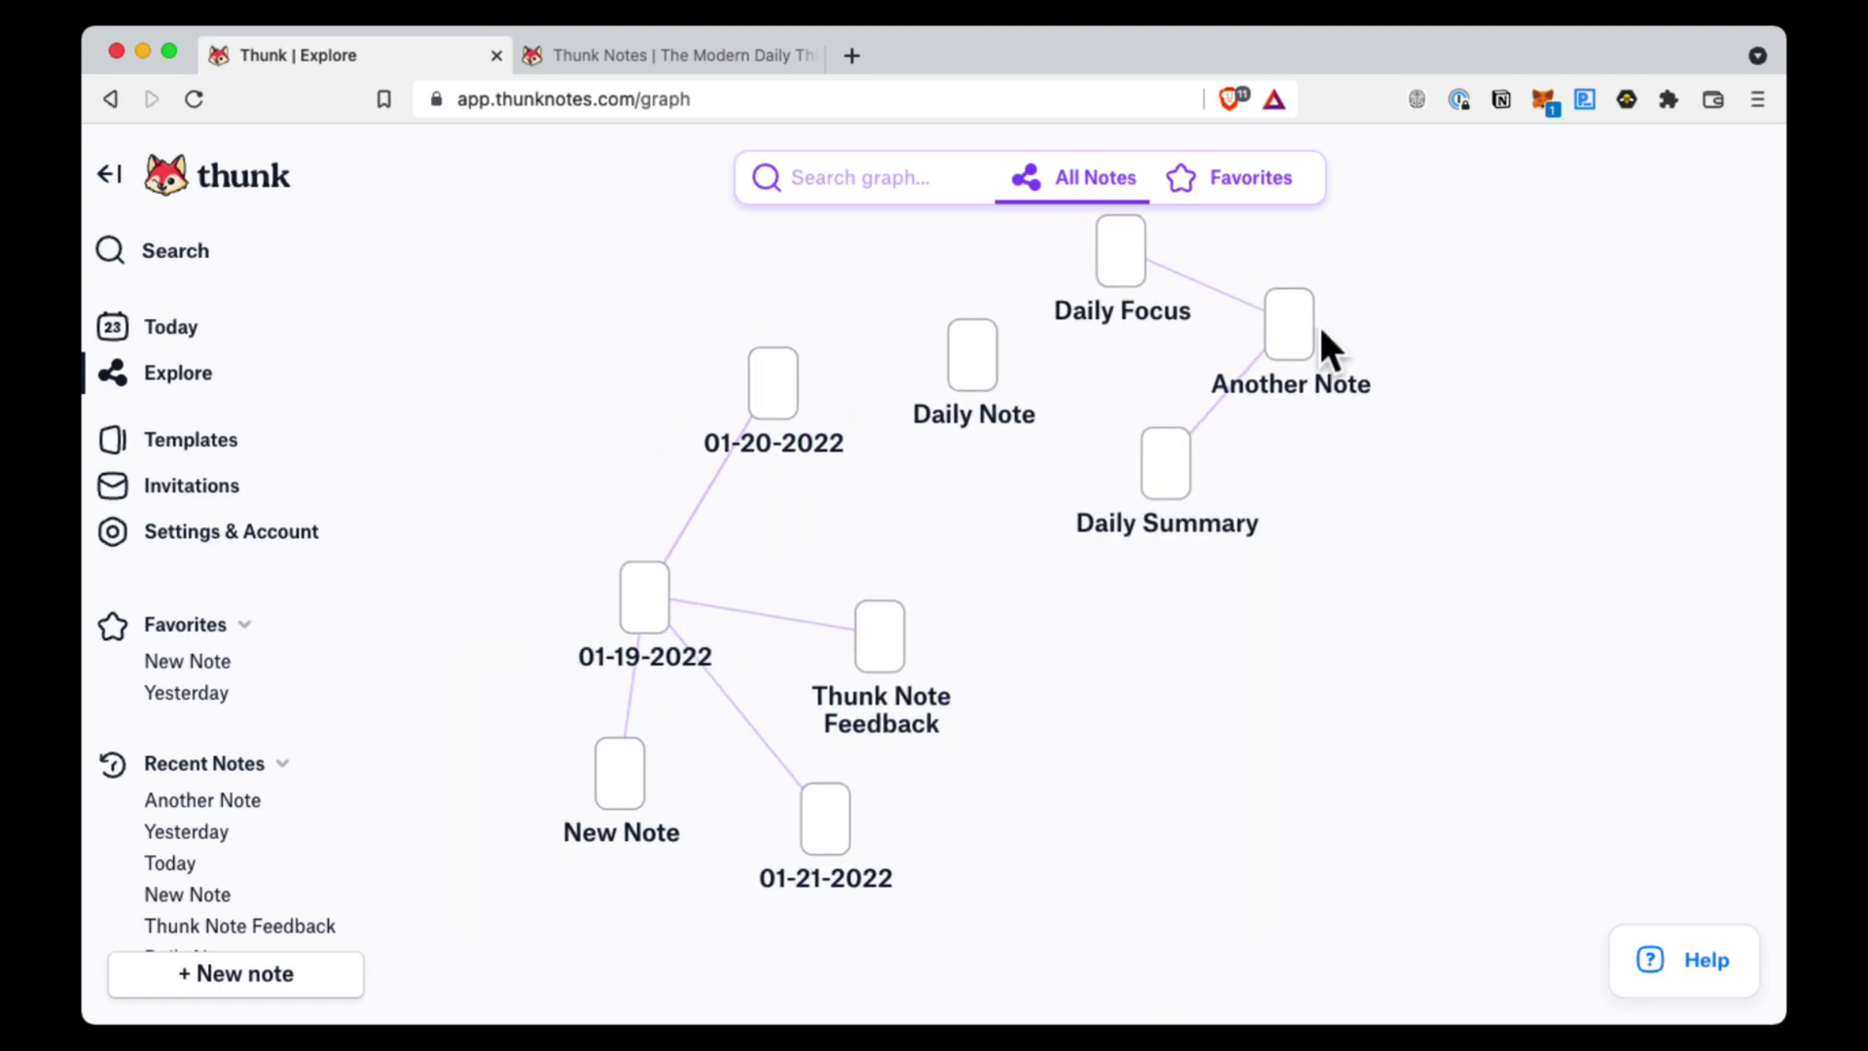
left_click_drag(1318, 336, 1521, 405)
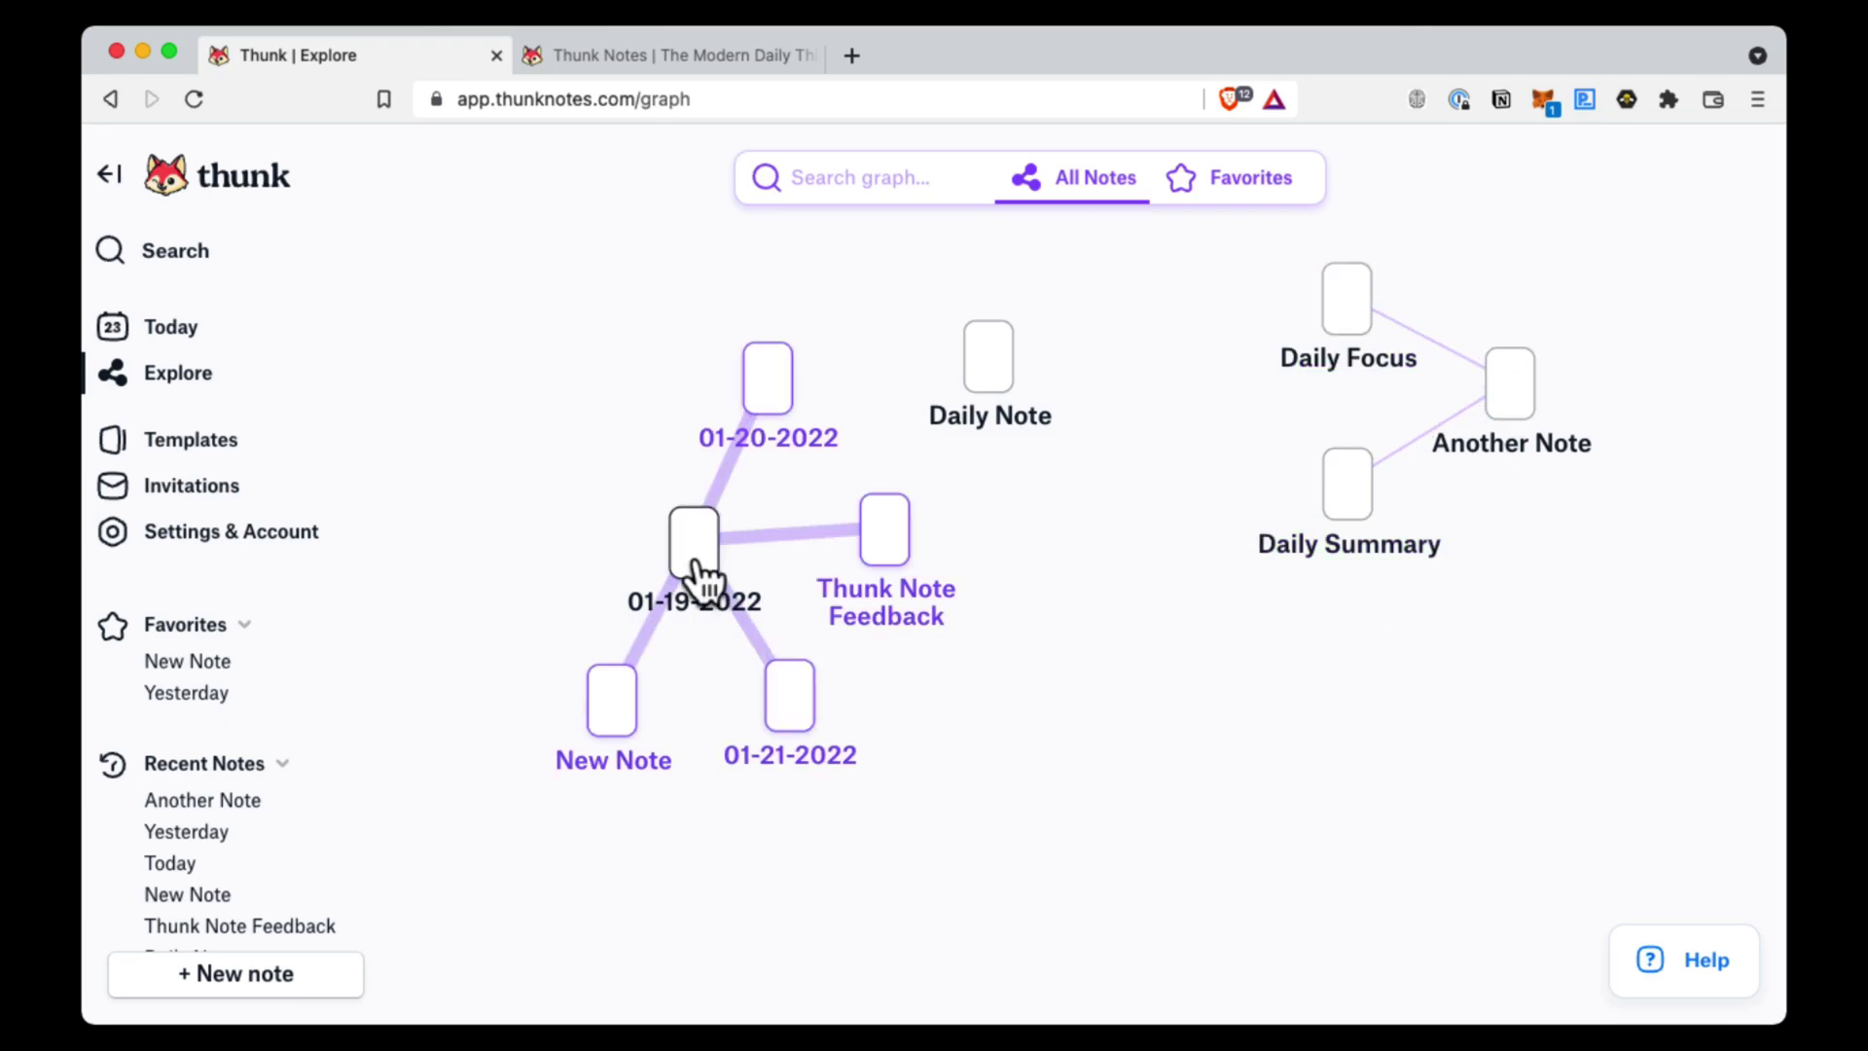
left_click(1070, 187)
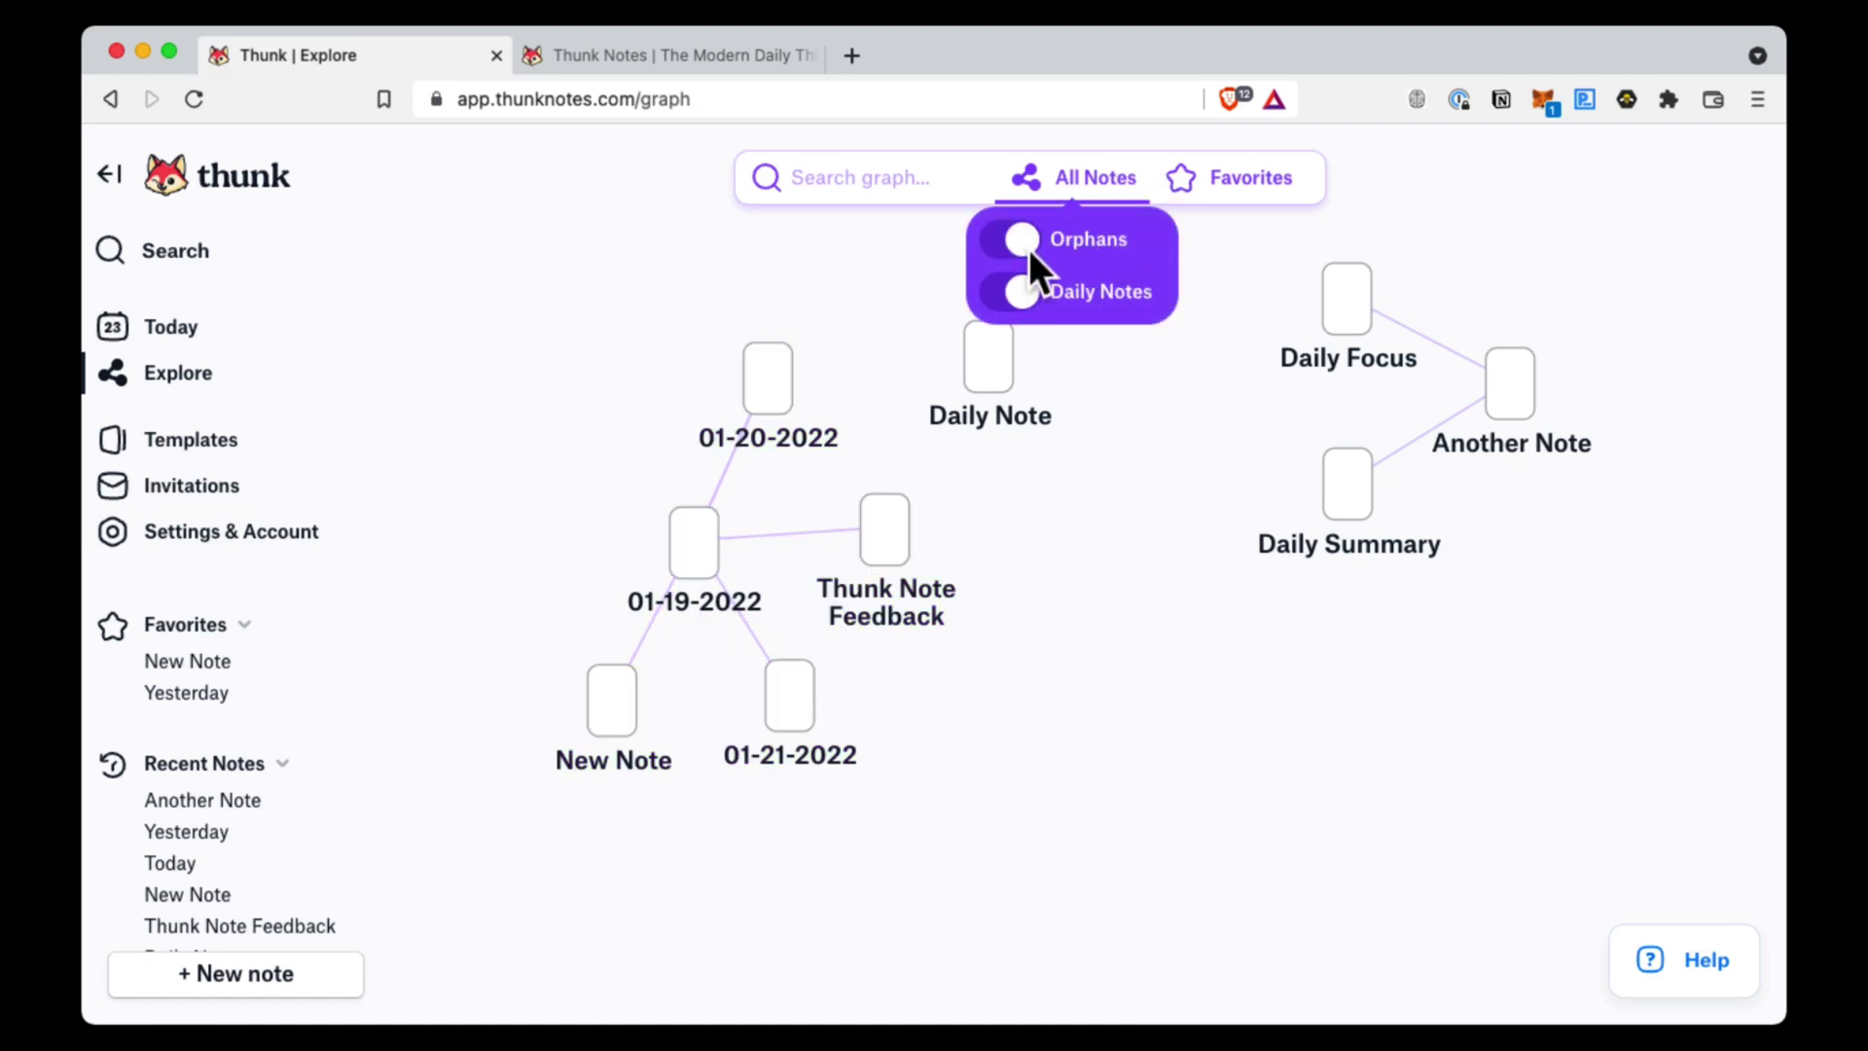
left_click(1021, 294)
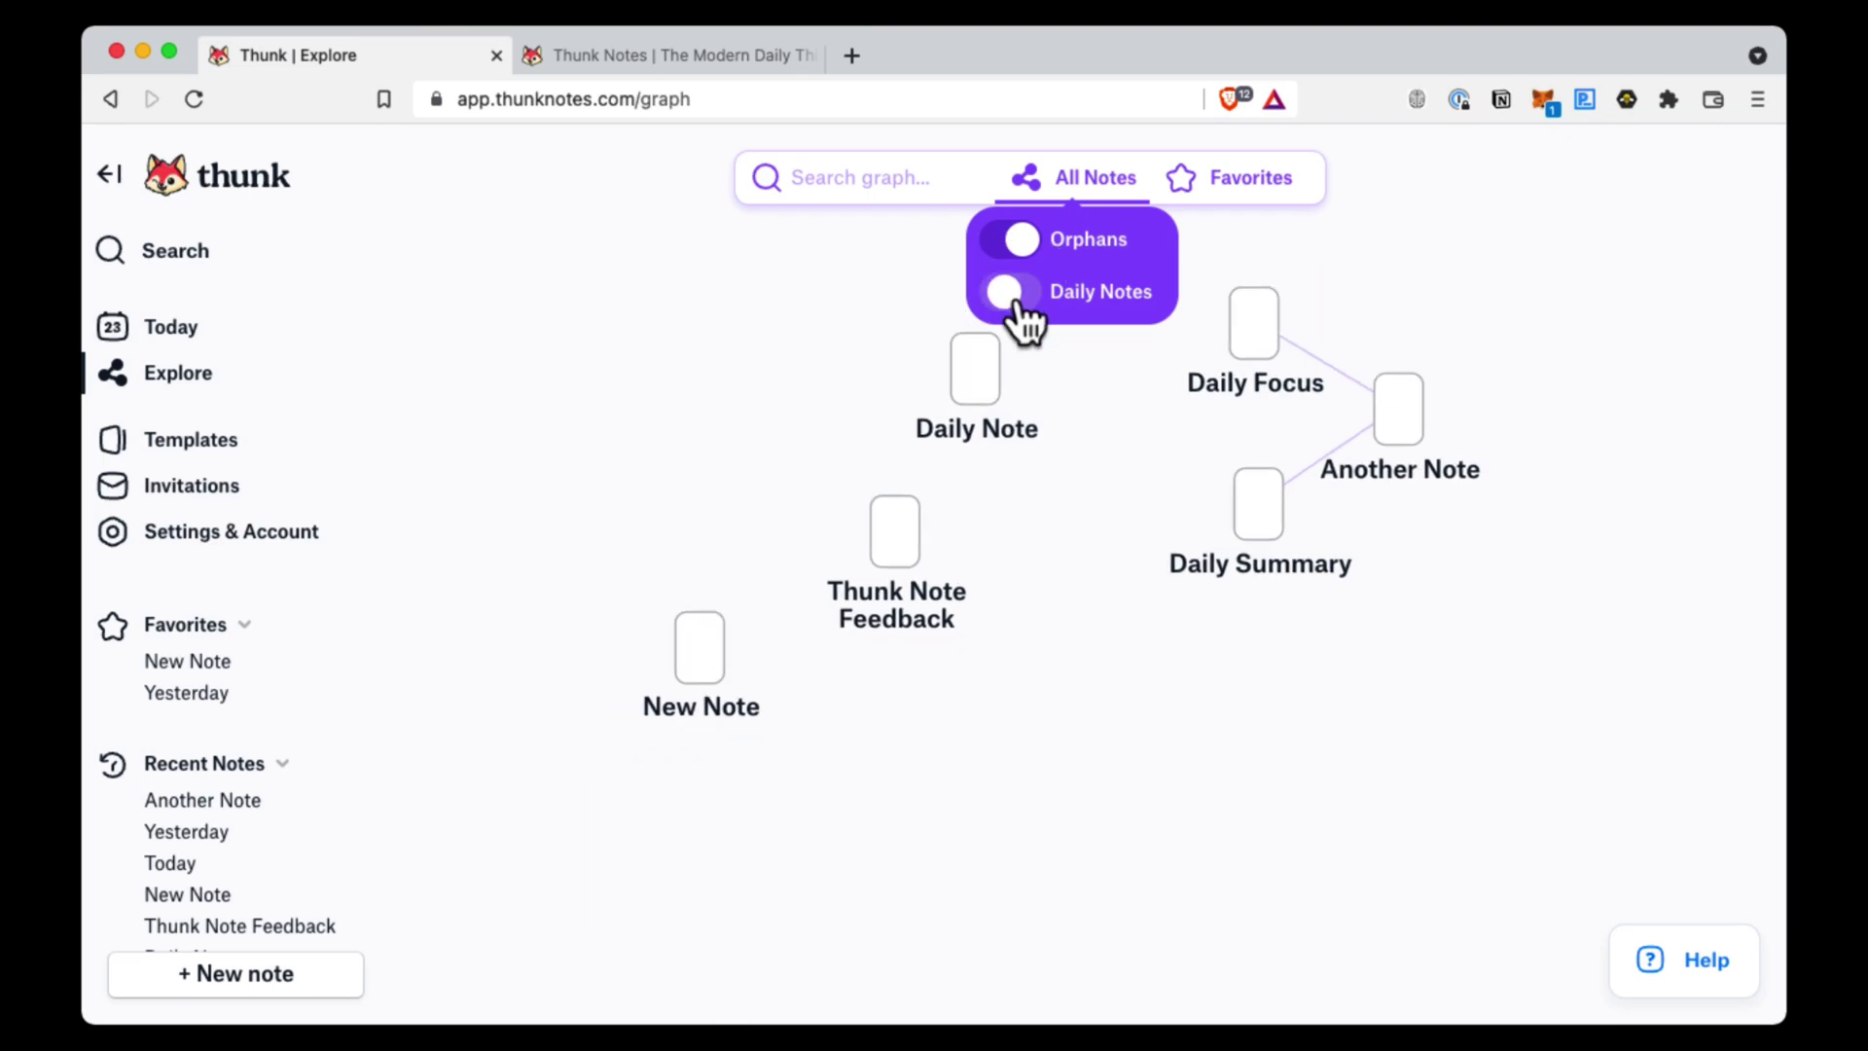
left_click(1014, 302)
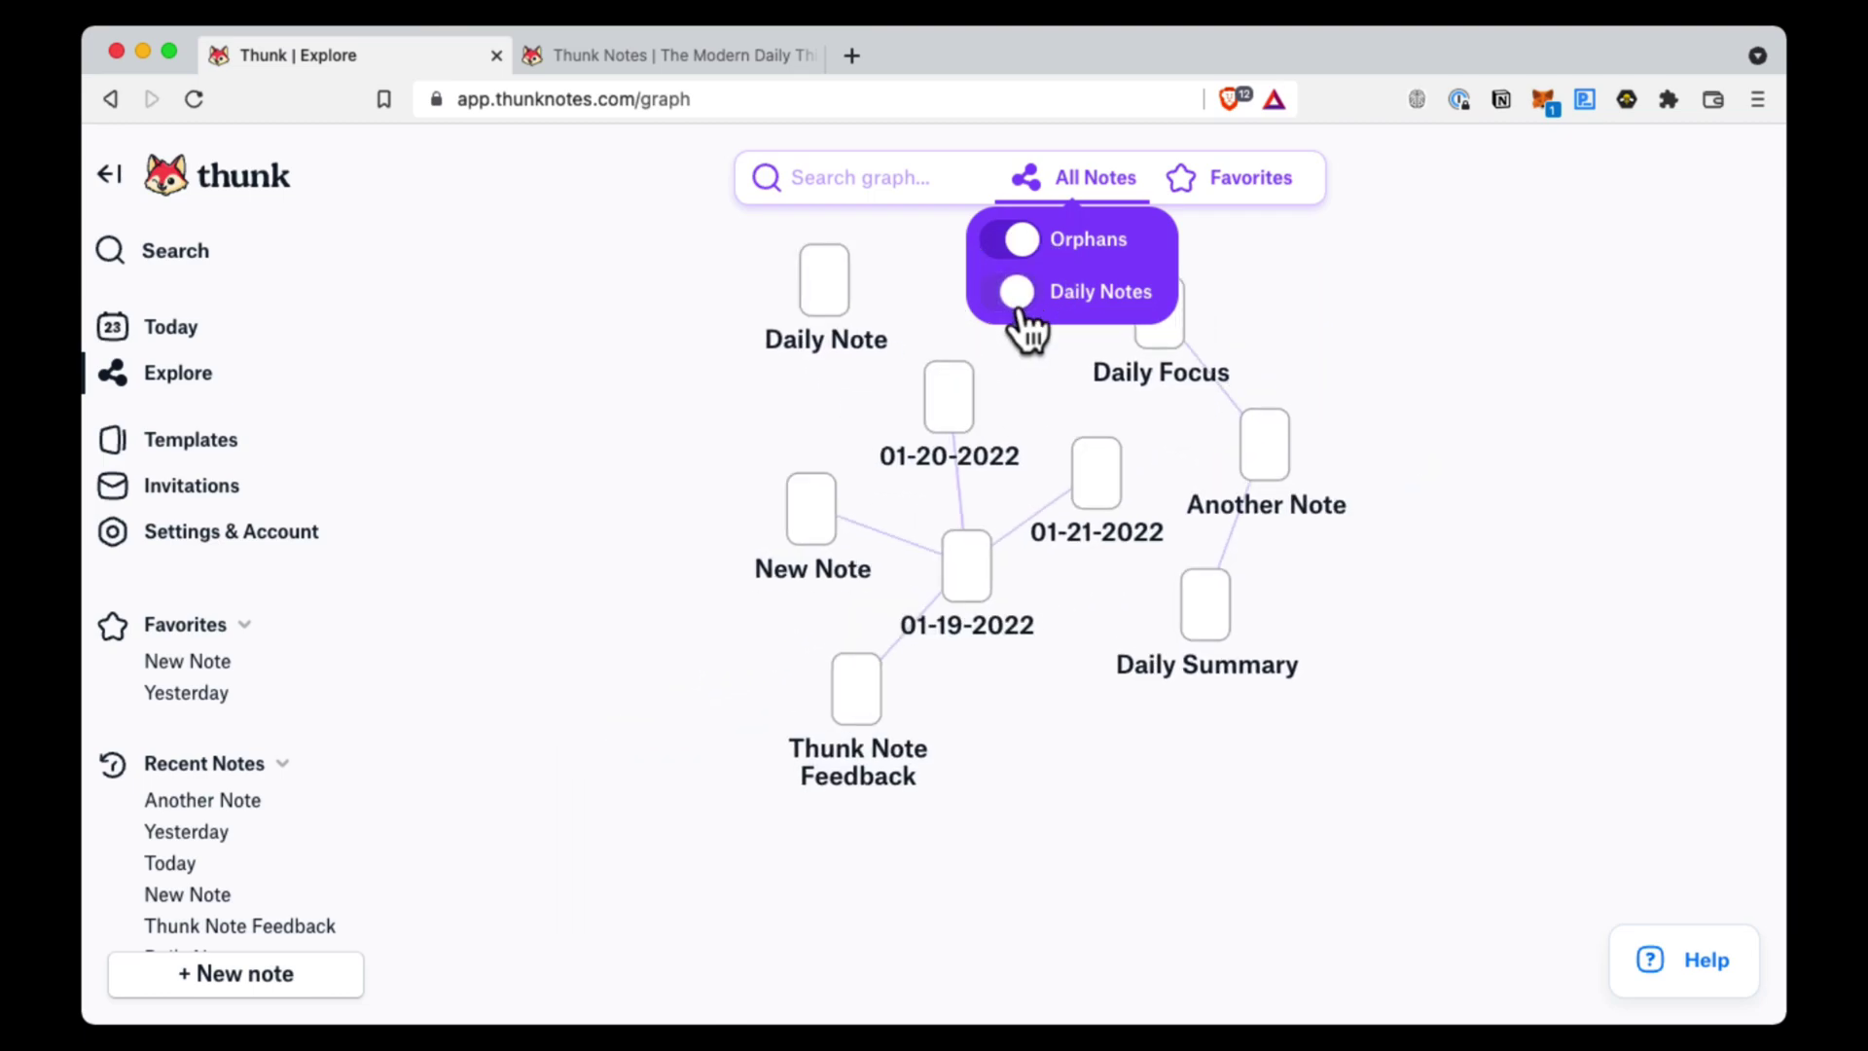
mouse_move(1099, 178)
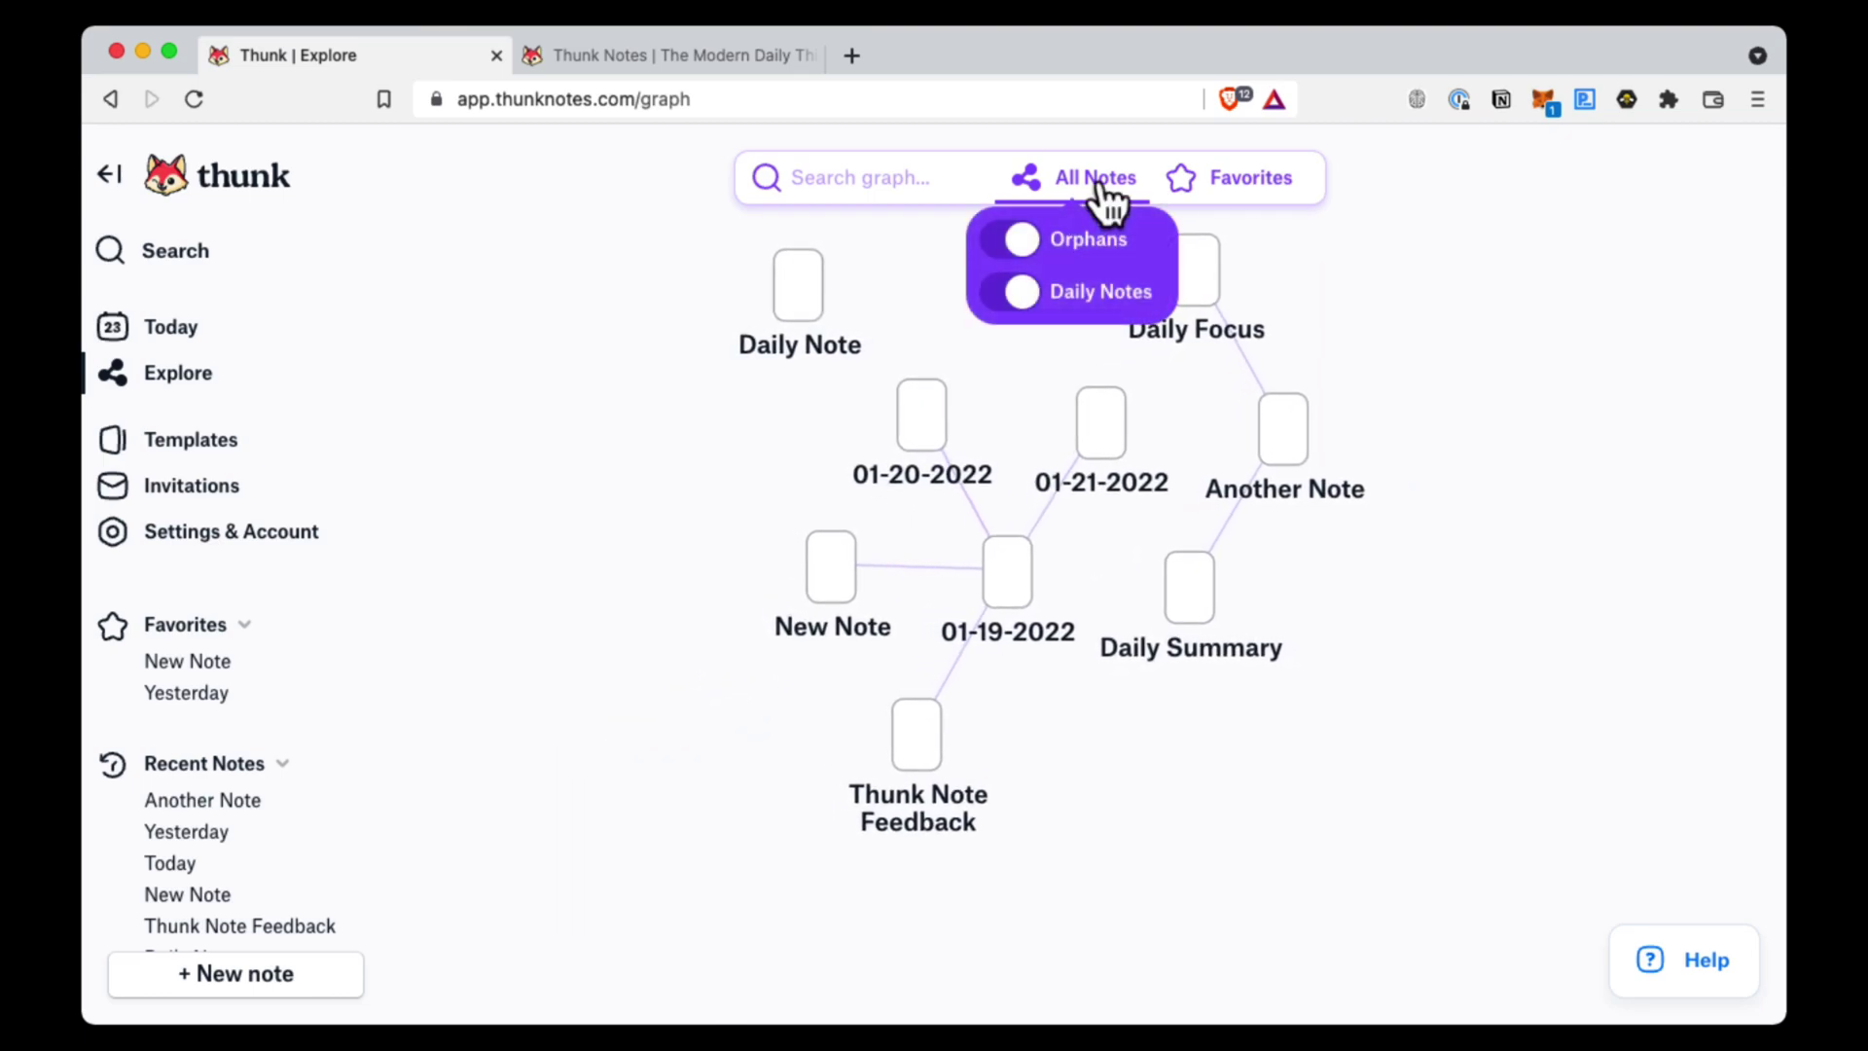
left_click(1014, 239)
left_click(1011, 242)
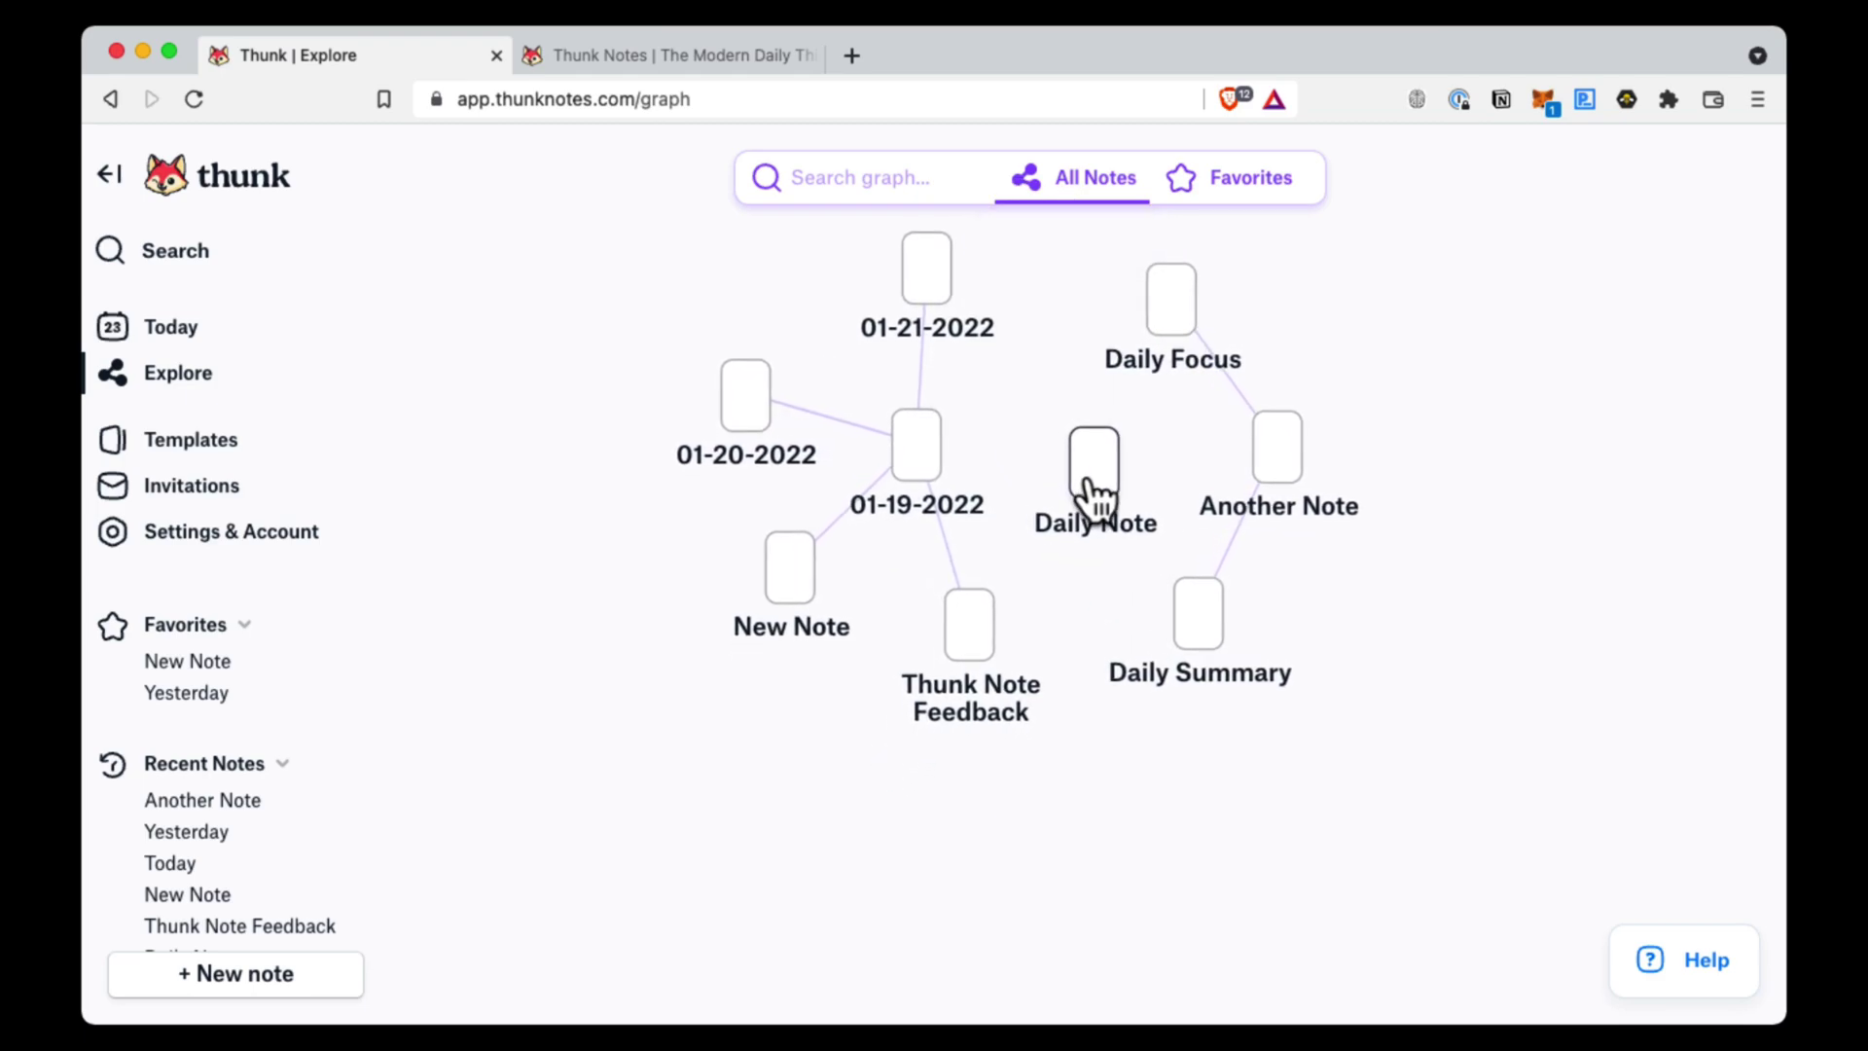
mouse_move(1078, 178)
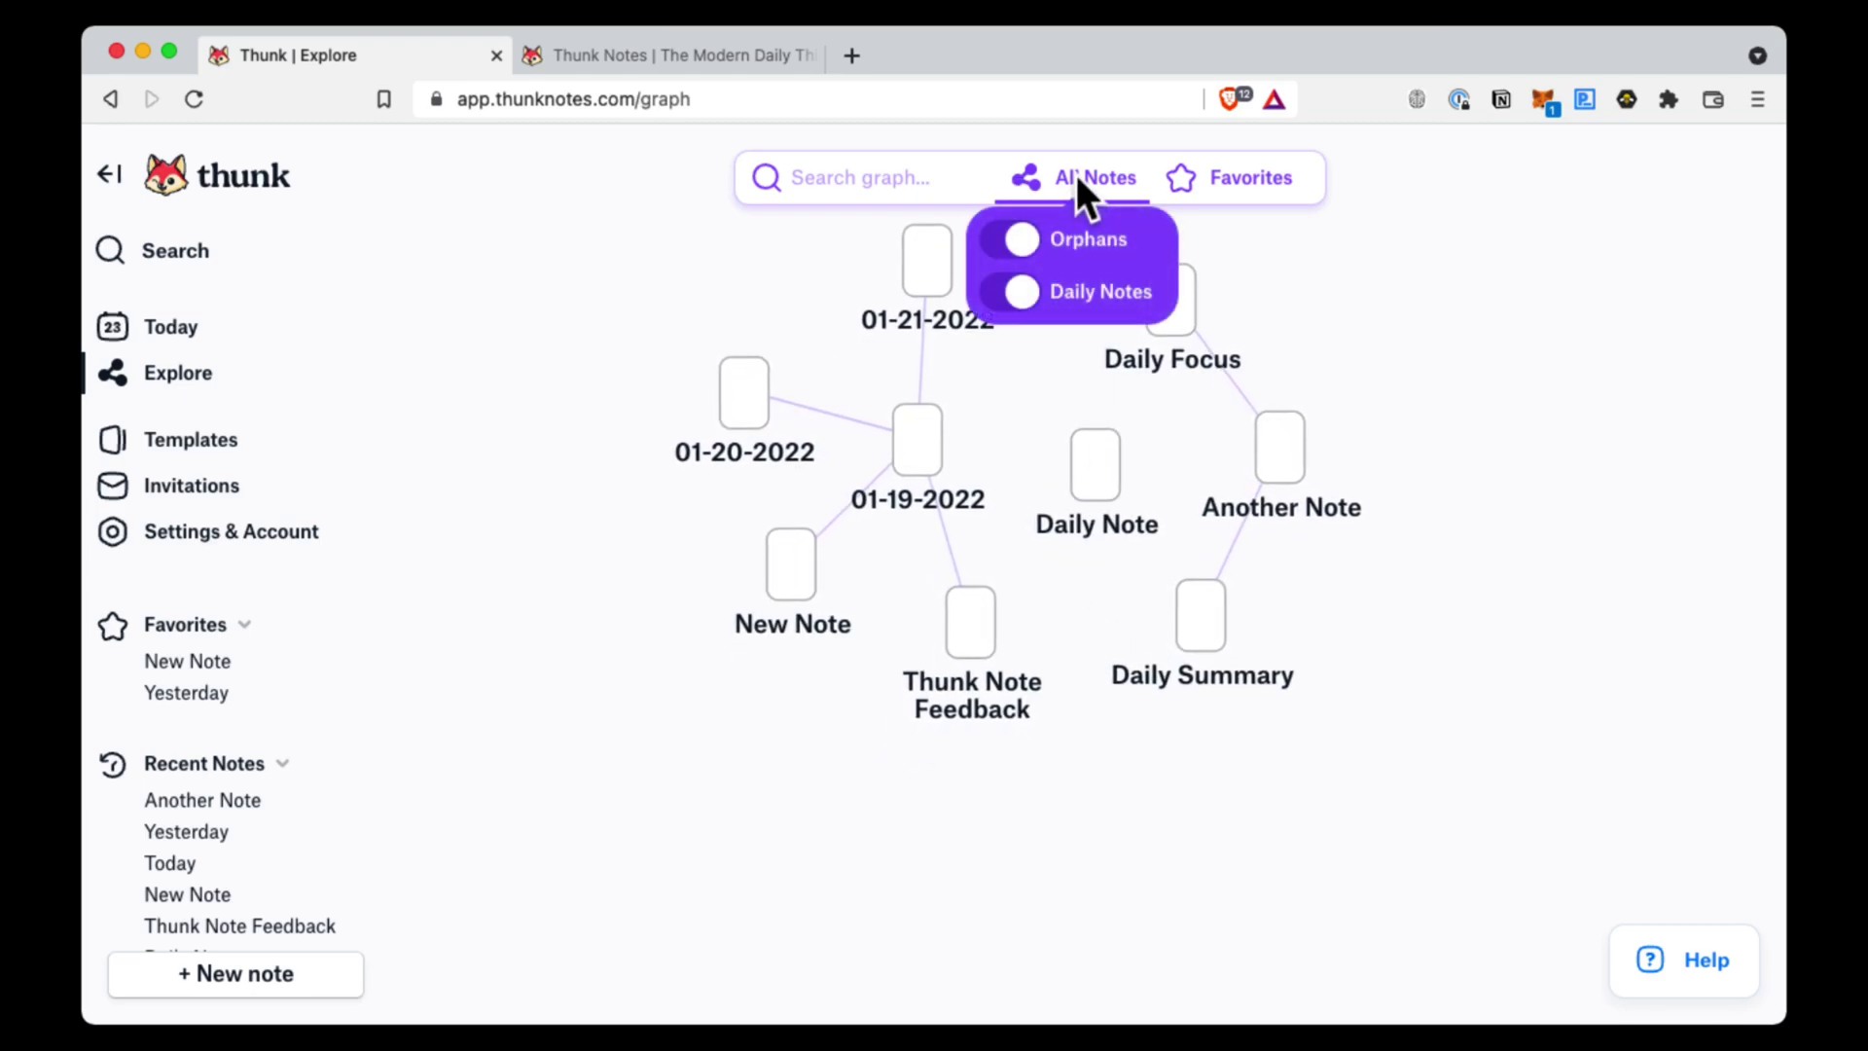
left_click(1019, 239)
left_click(1023, 245)
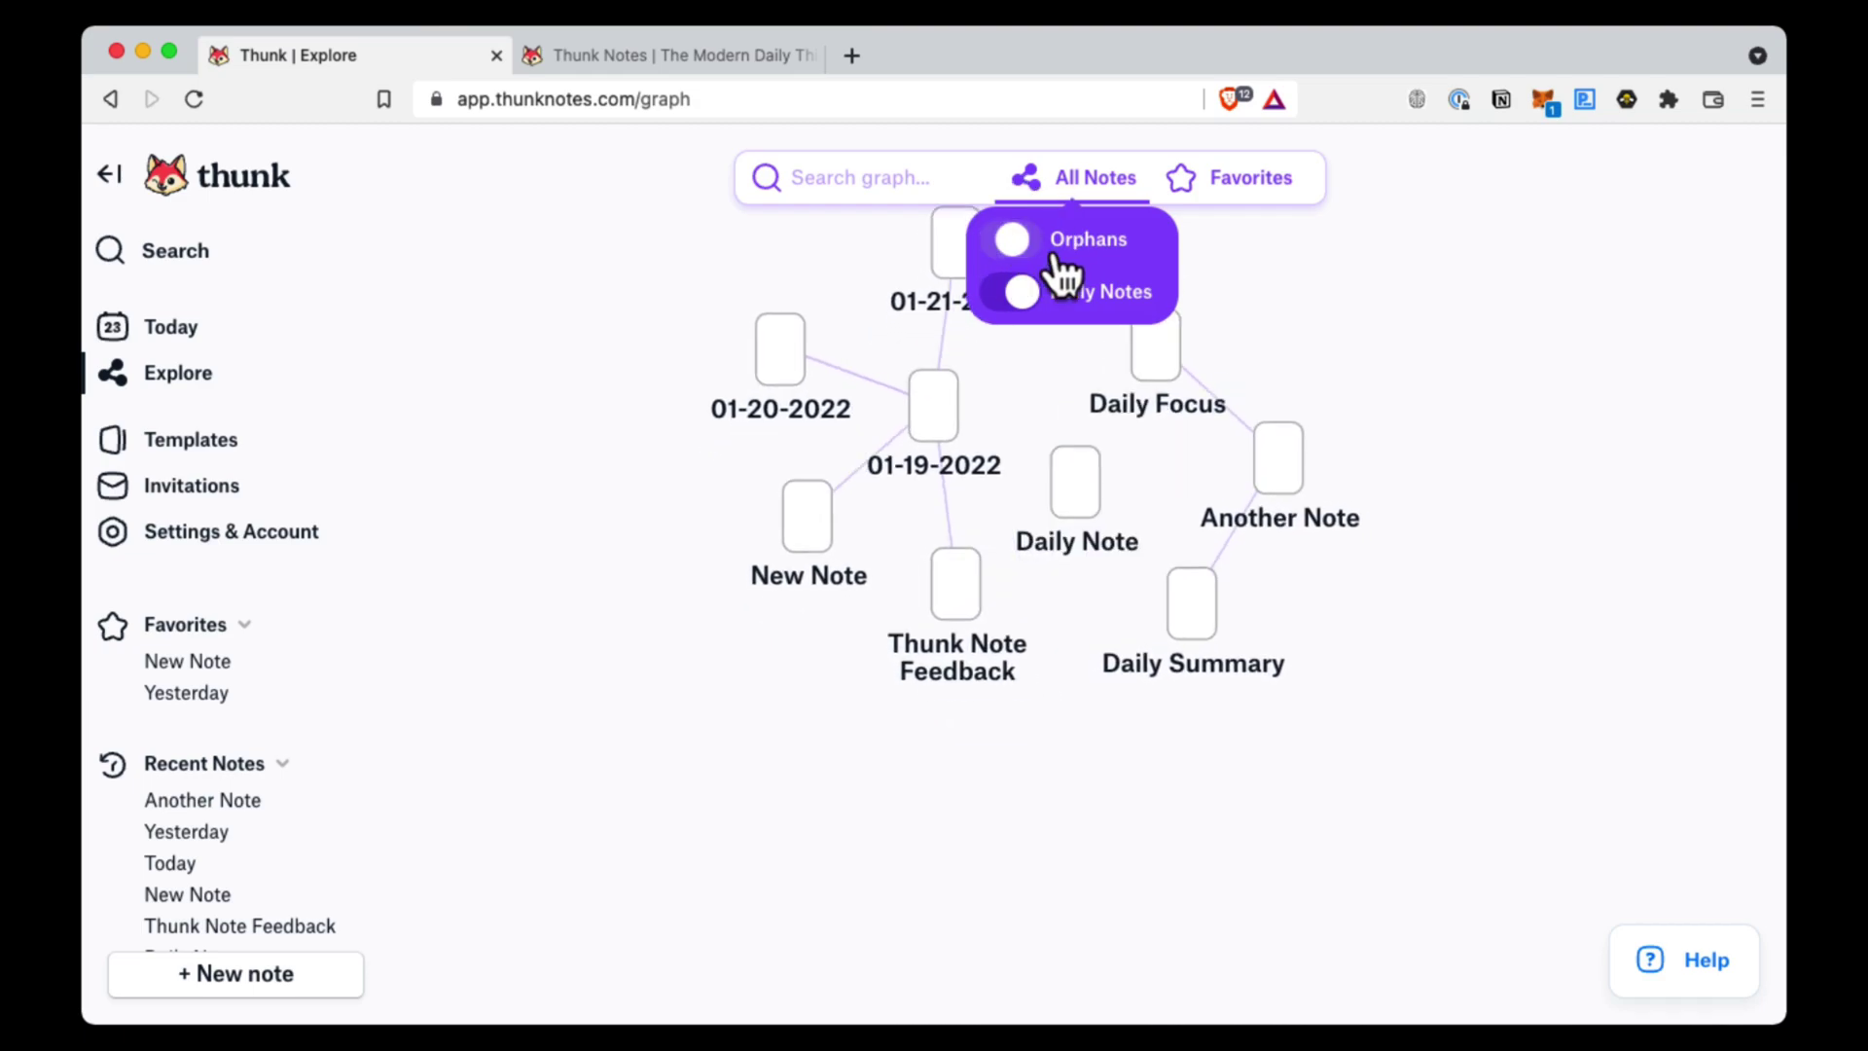
left_click(1197, 191)
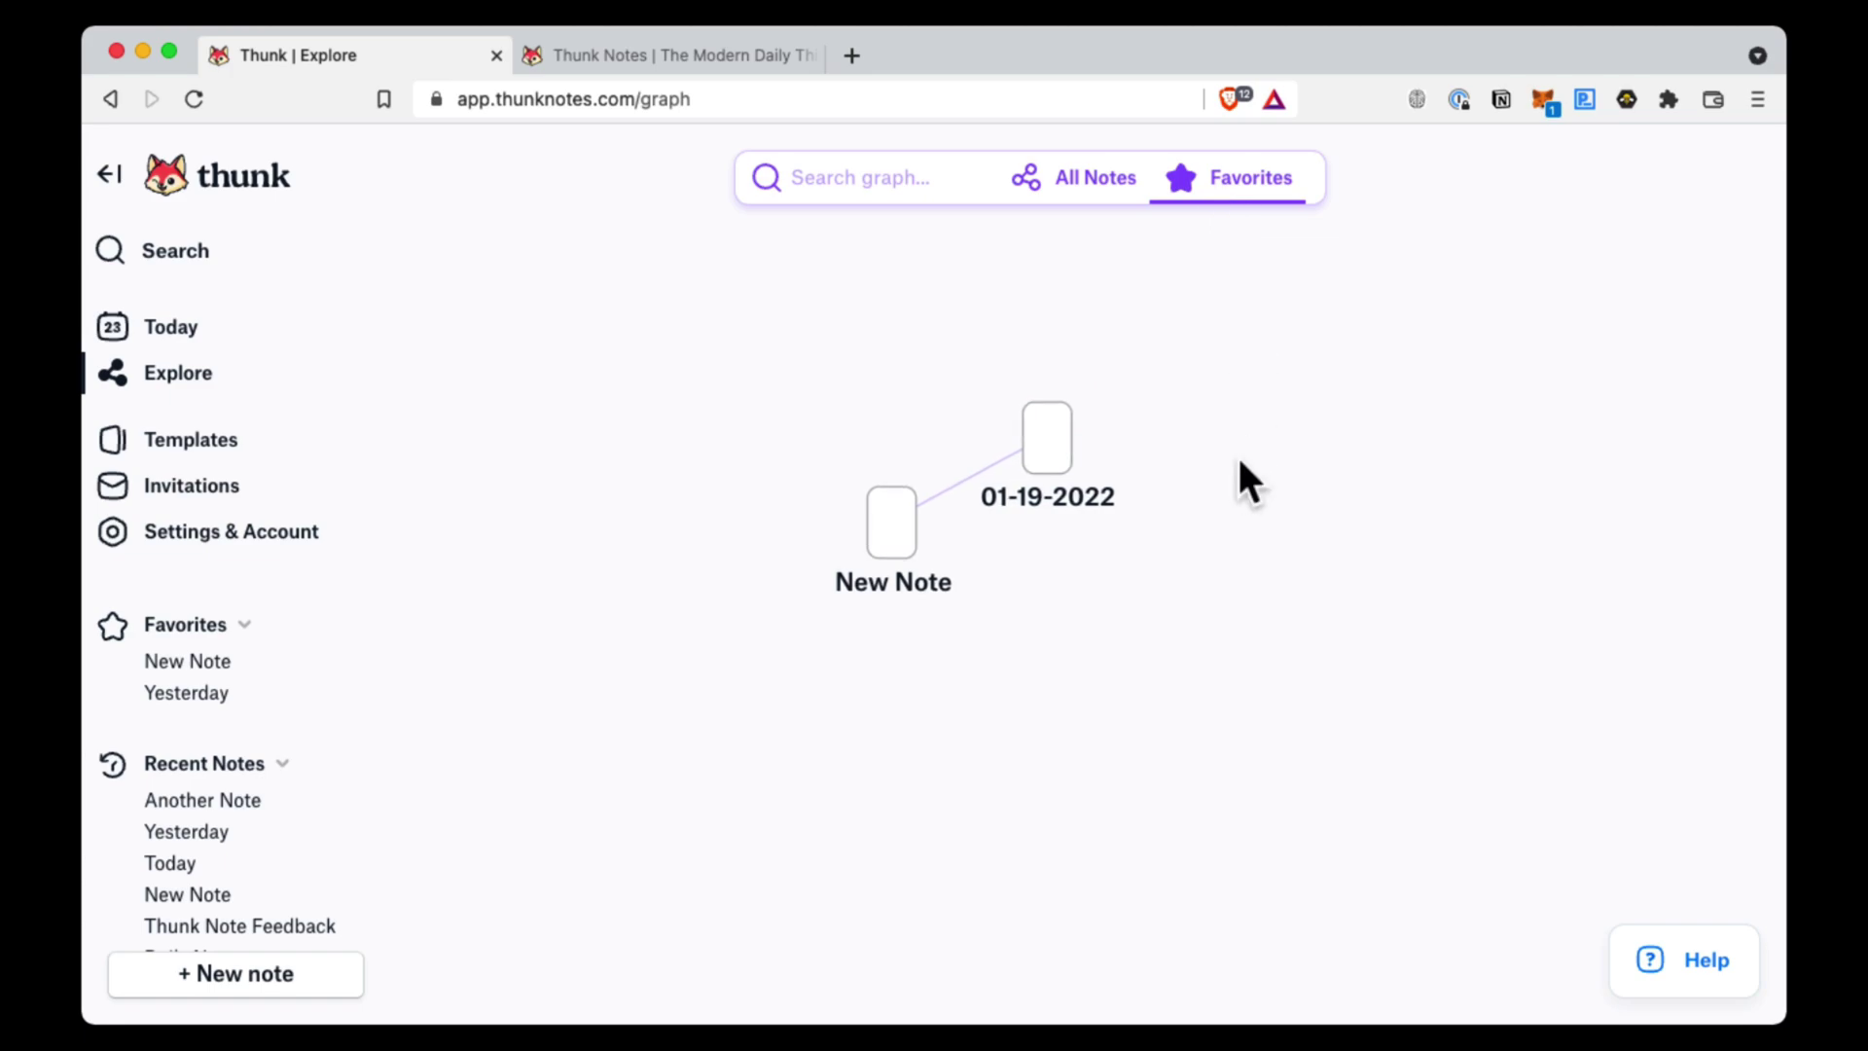
left_click(1090, 177)
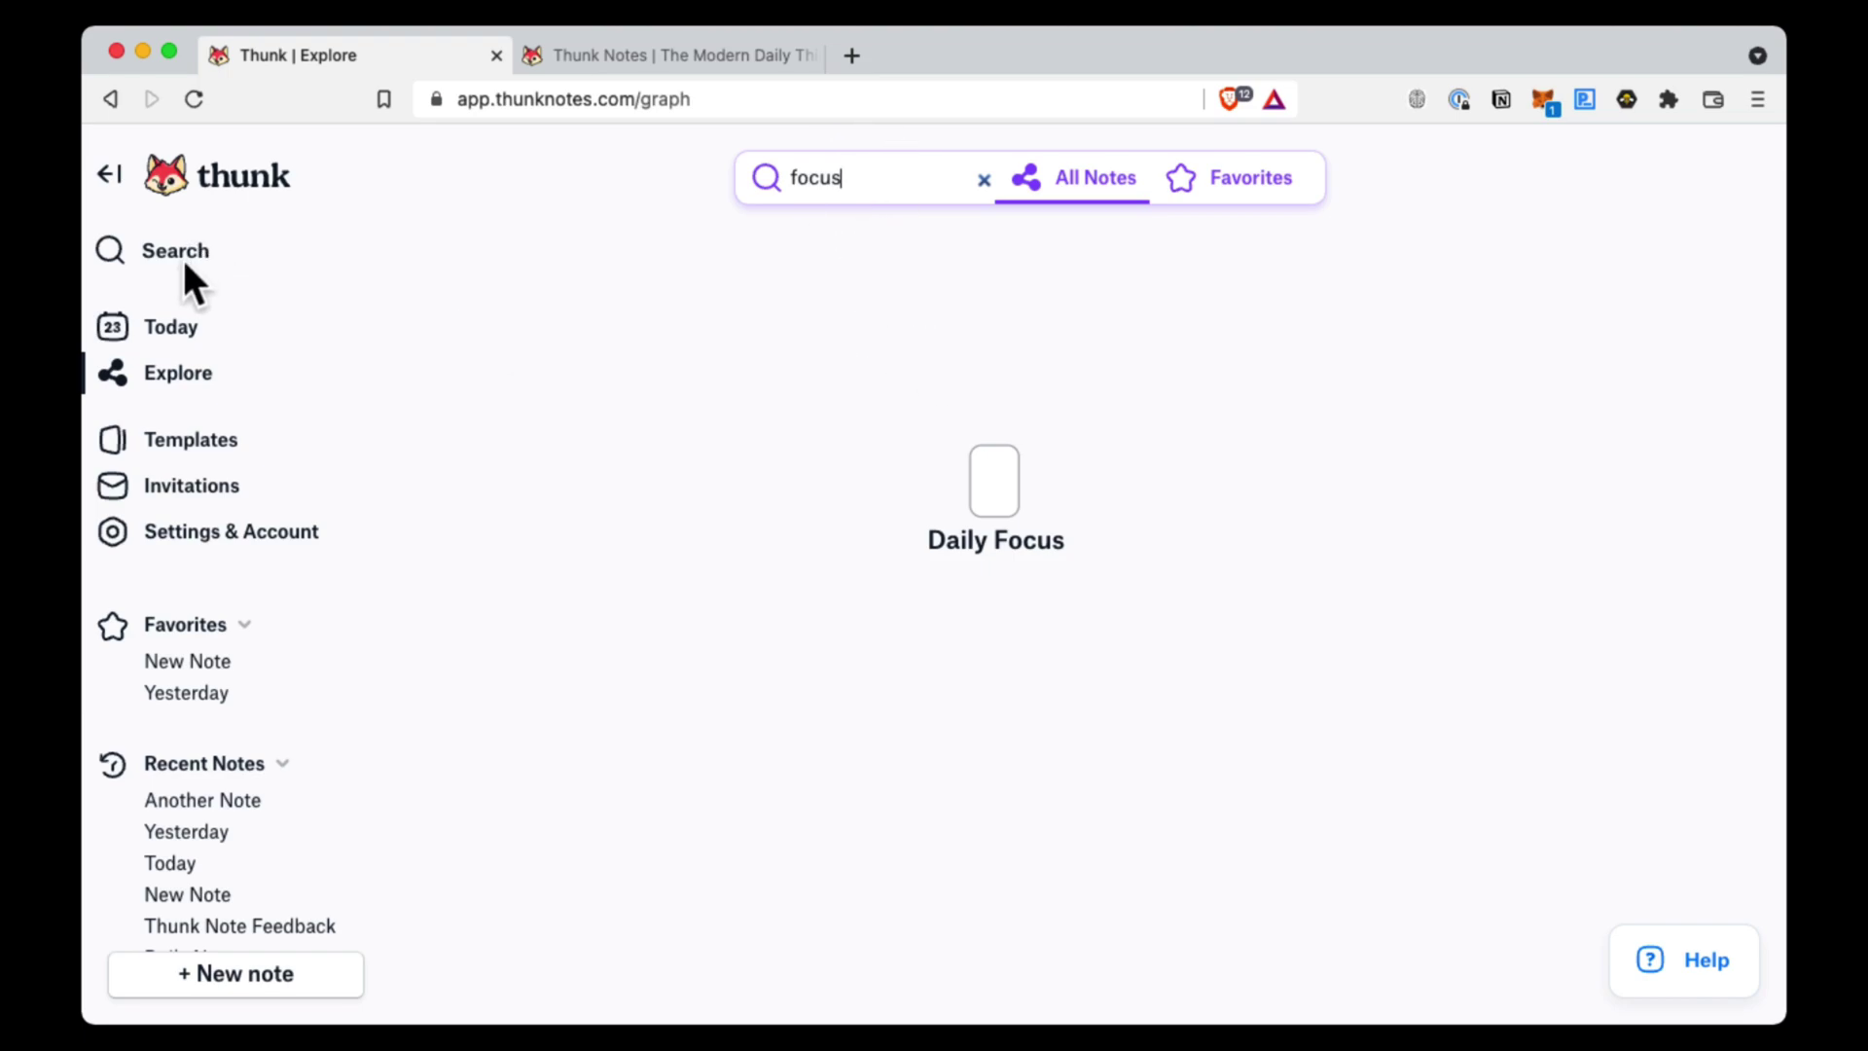
left_click(847, 181)
left_click(982, 180)
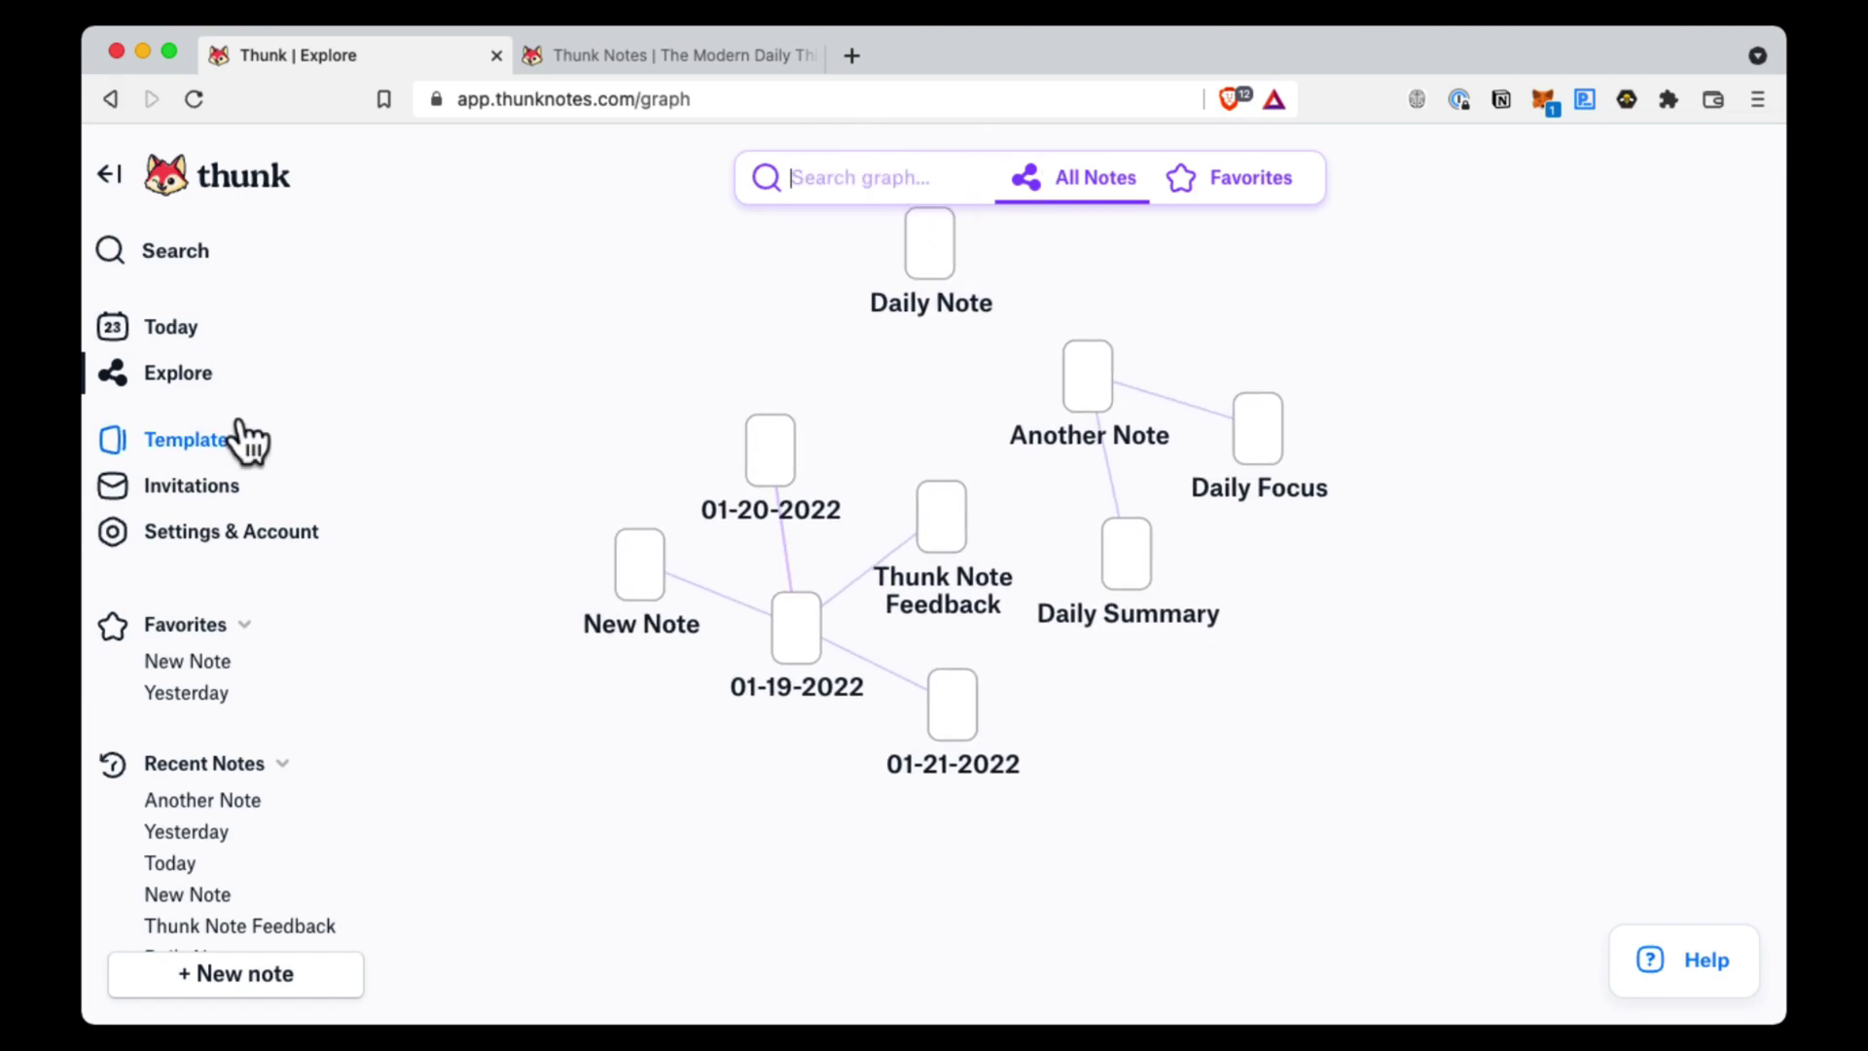
Open today's Thu, Jan 20 note and search all notes for 'focus', dismissing the results
left_click(171, 328)
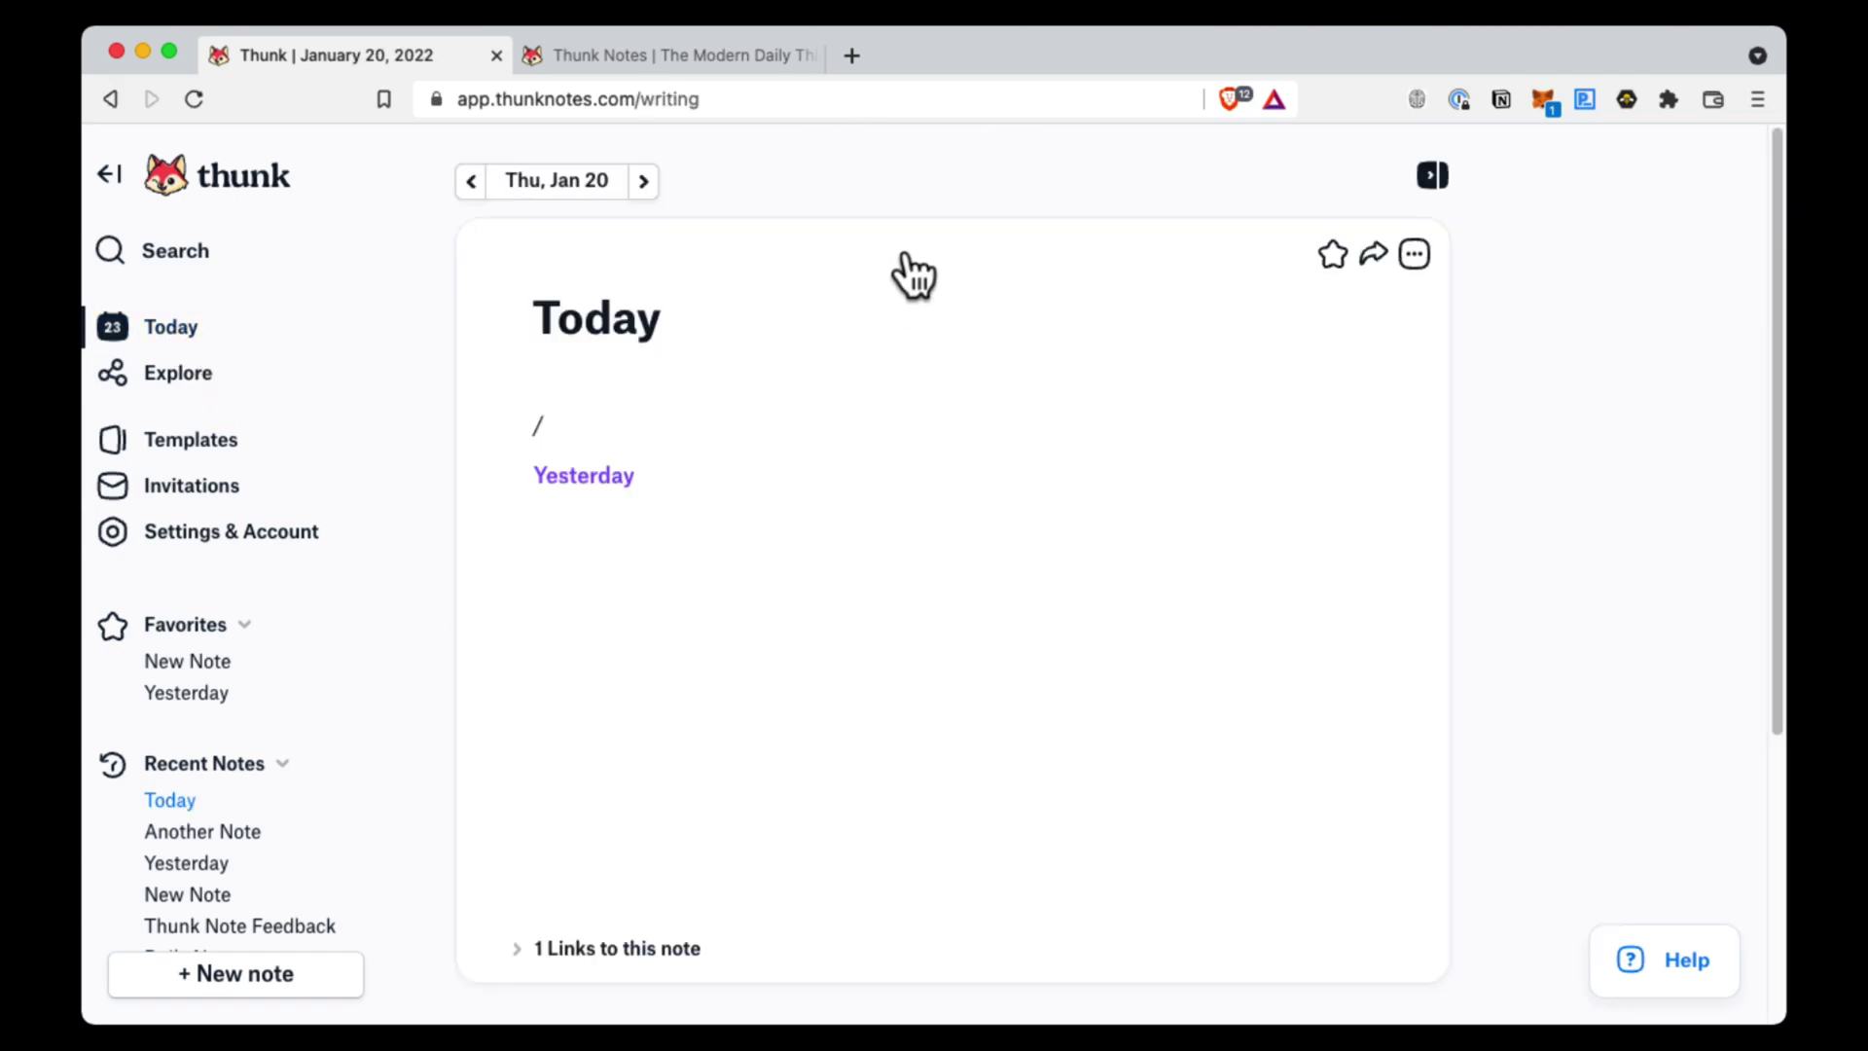
left_click(170, 253)
type("focus")
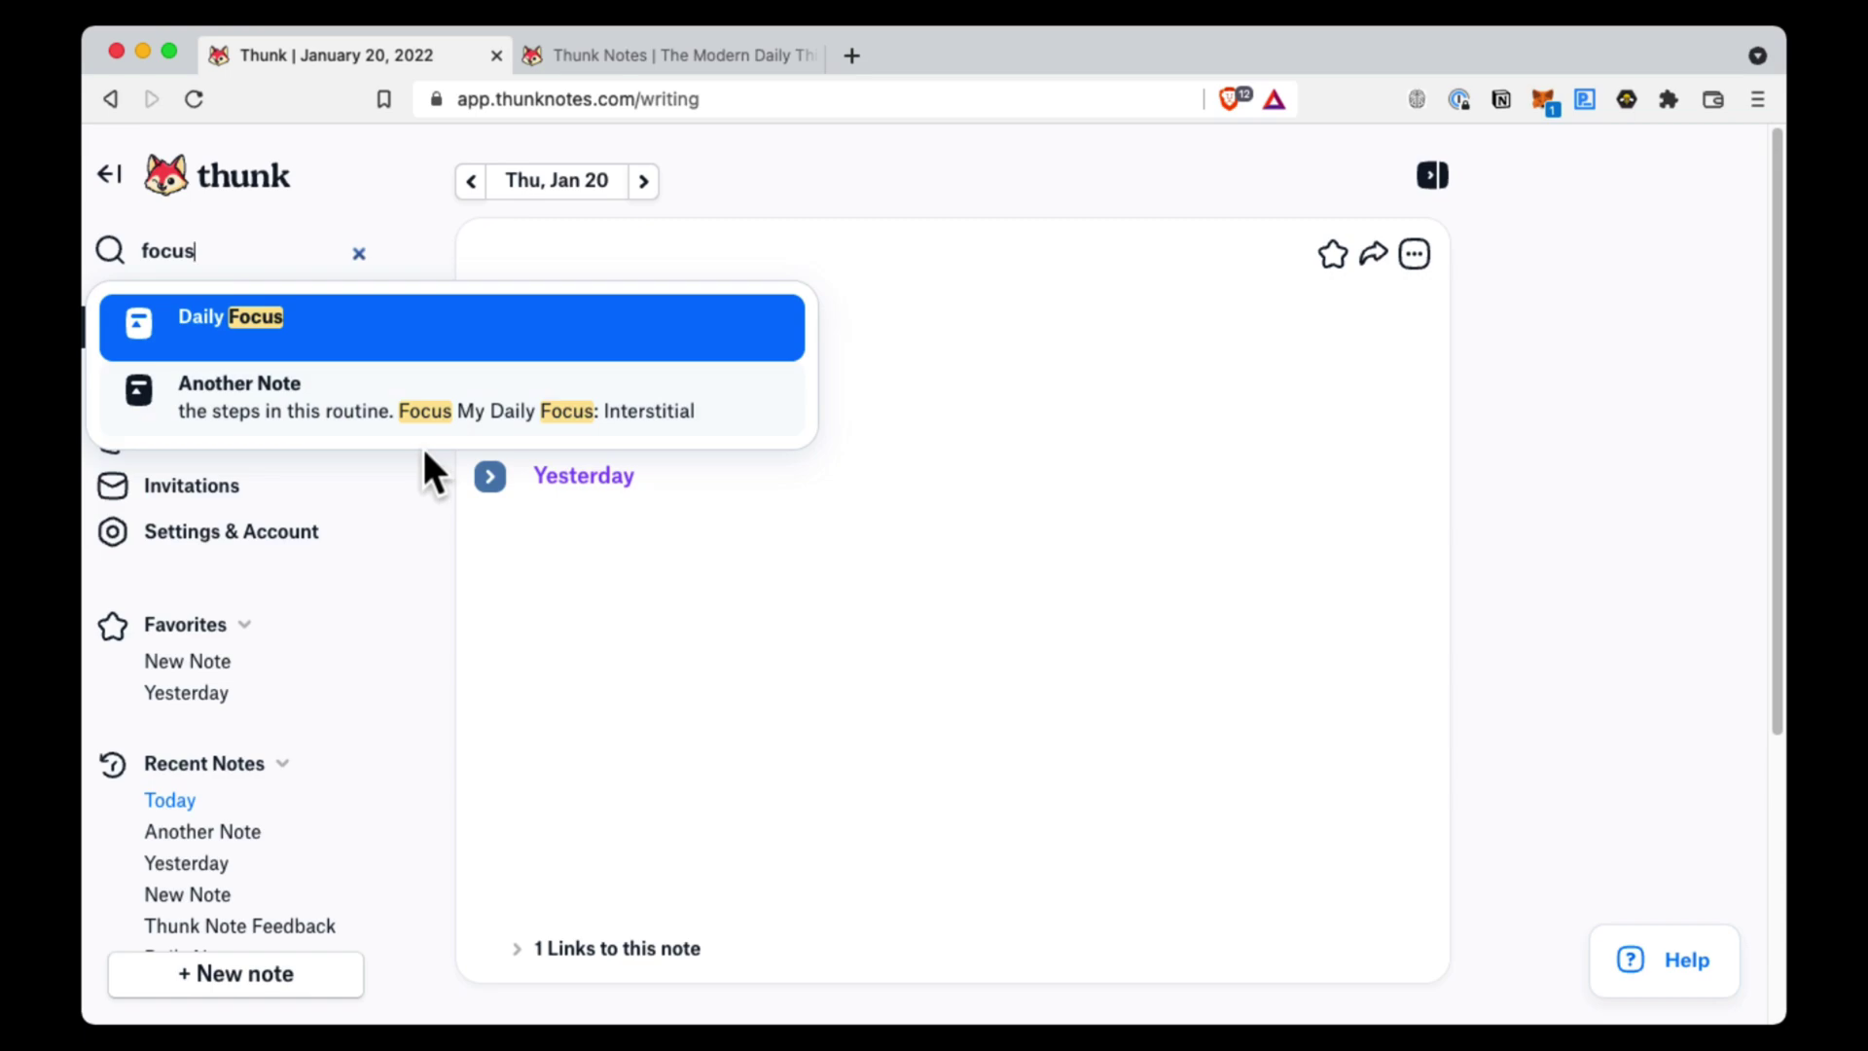
left_click(813, 614)
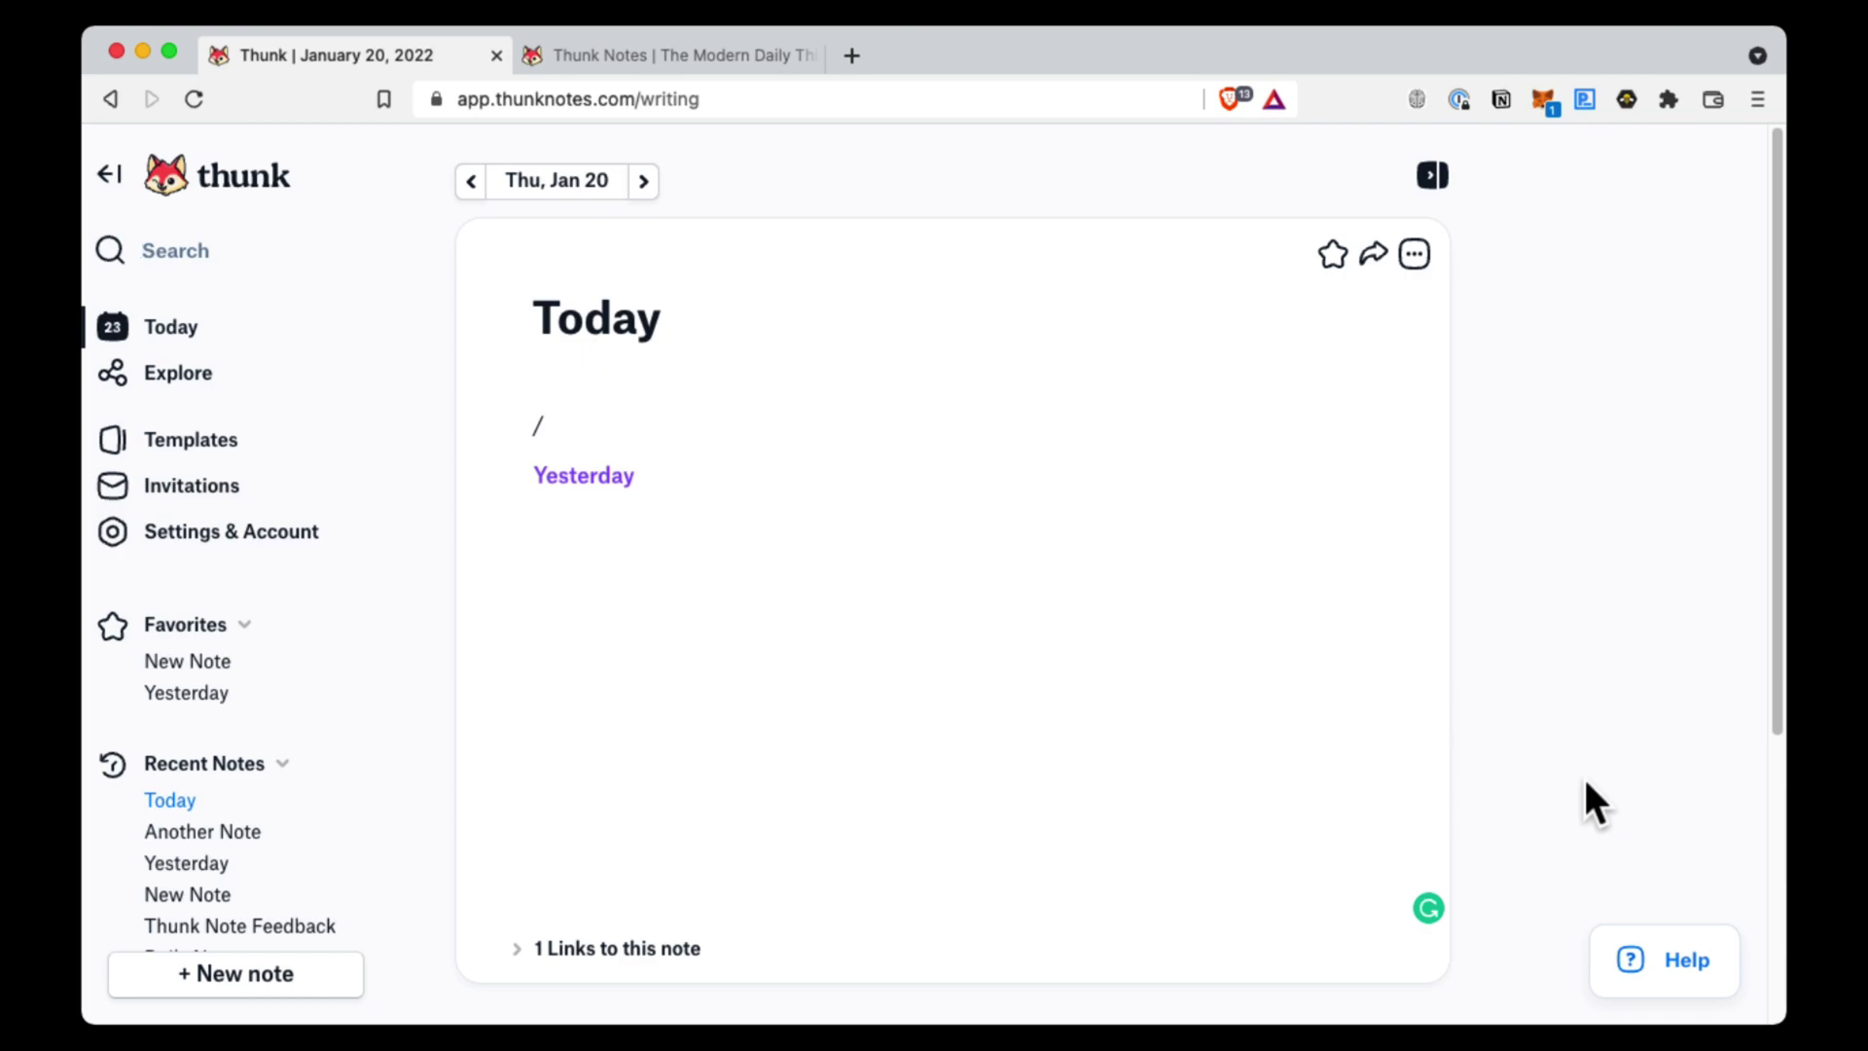
Turn on Dark Mode in Settings & Account
left_click(236, 539)
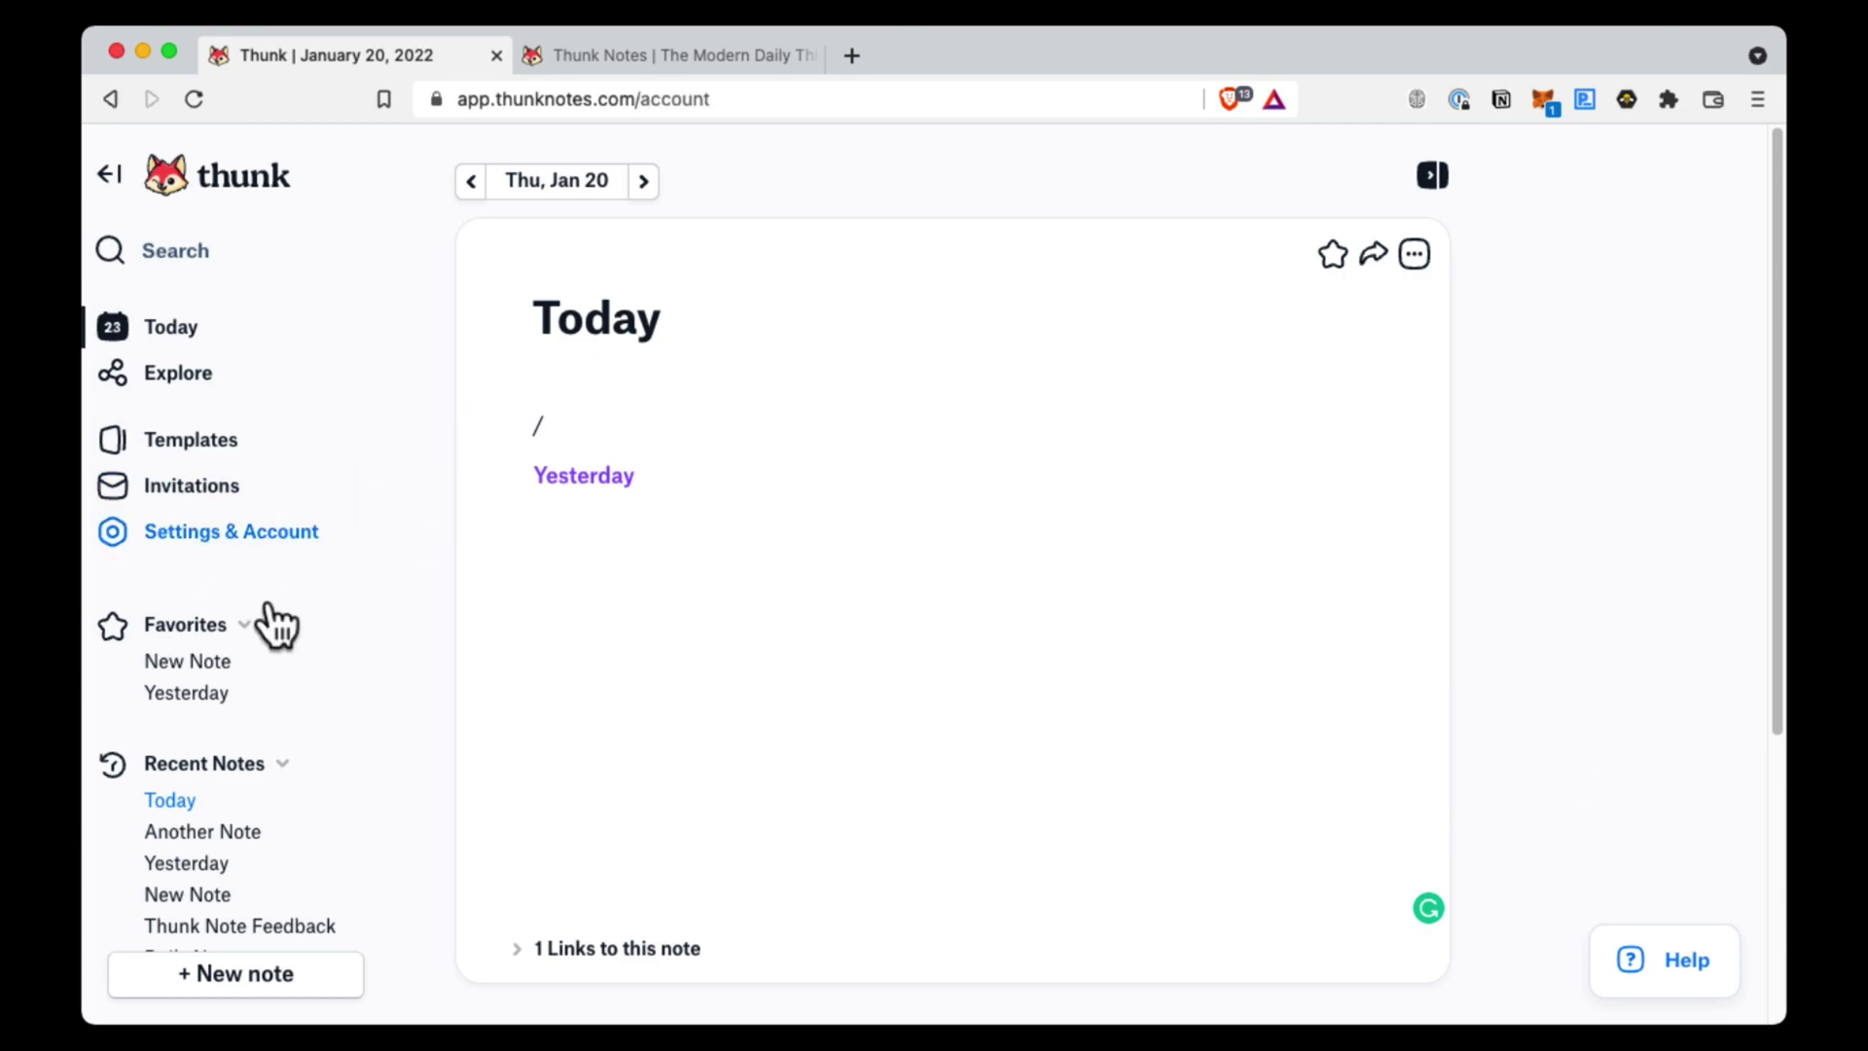
scroll(570, 749, "down", 10)
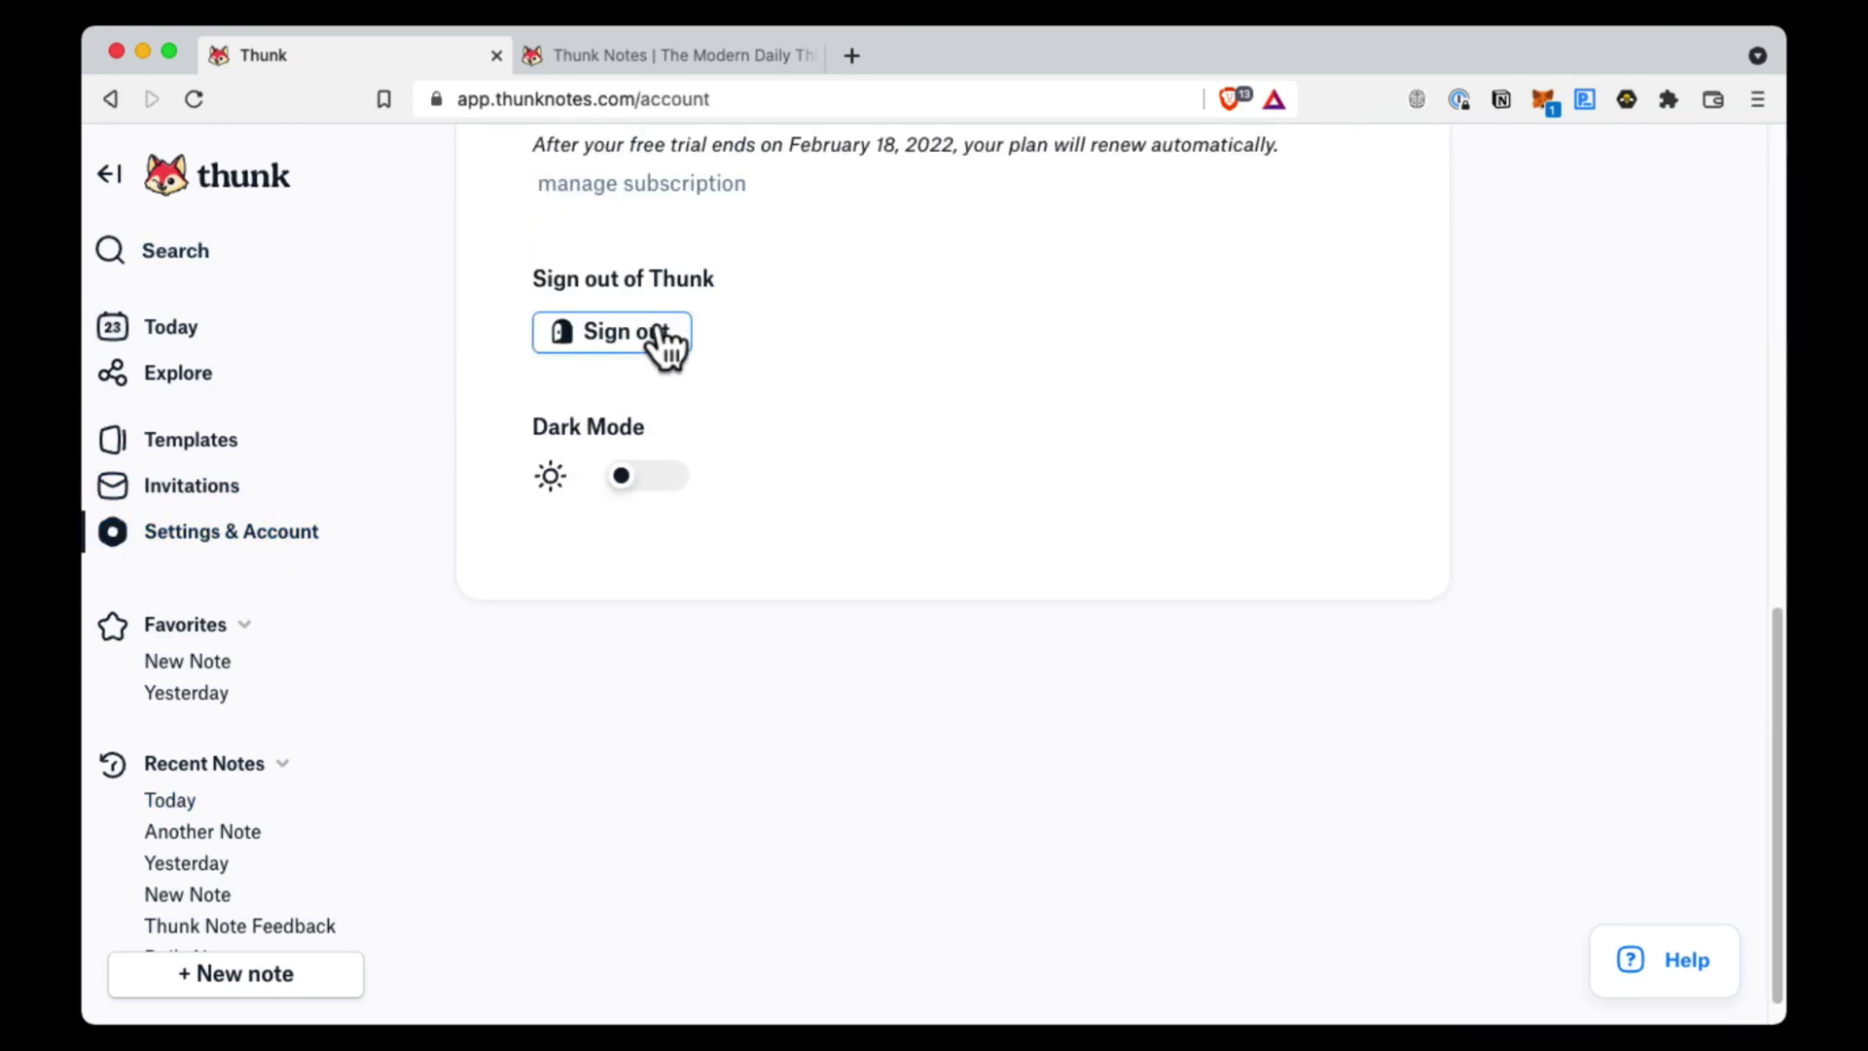
left_click(648, 491)
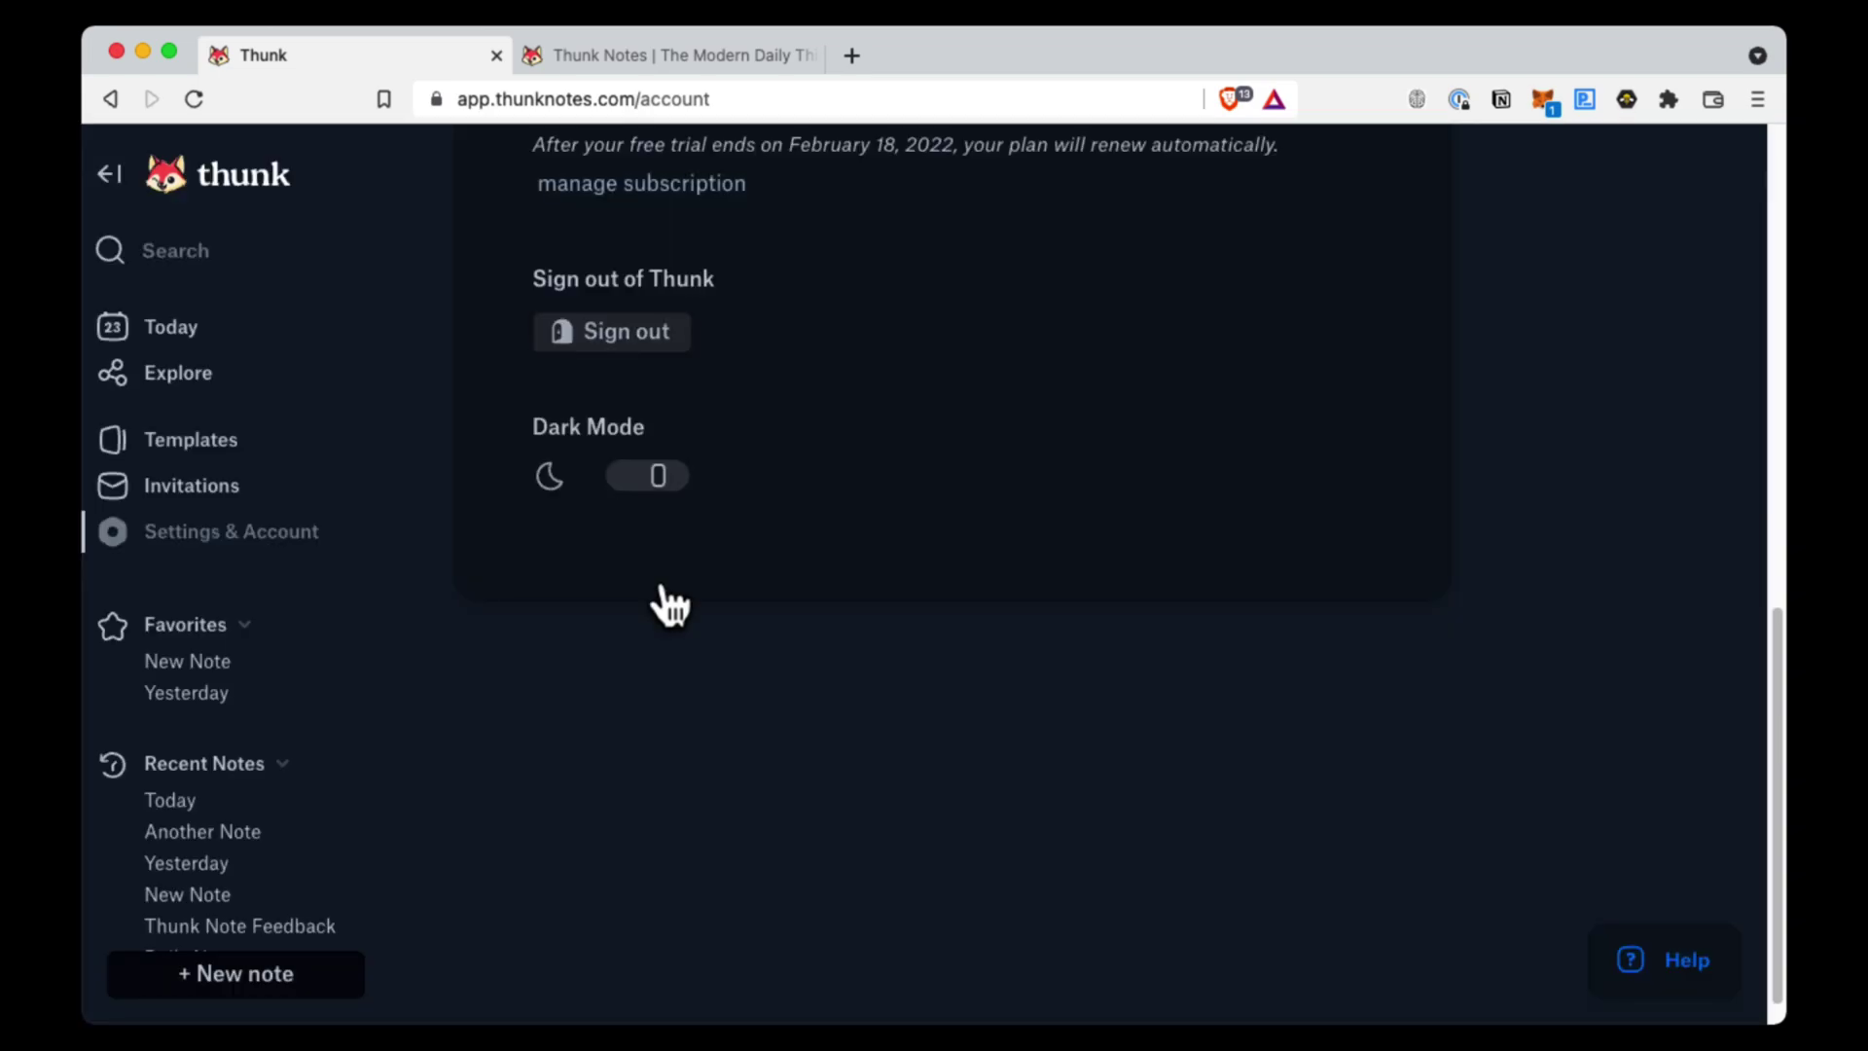
scroll(584, 672, "up", 10)
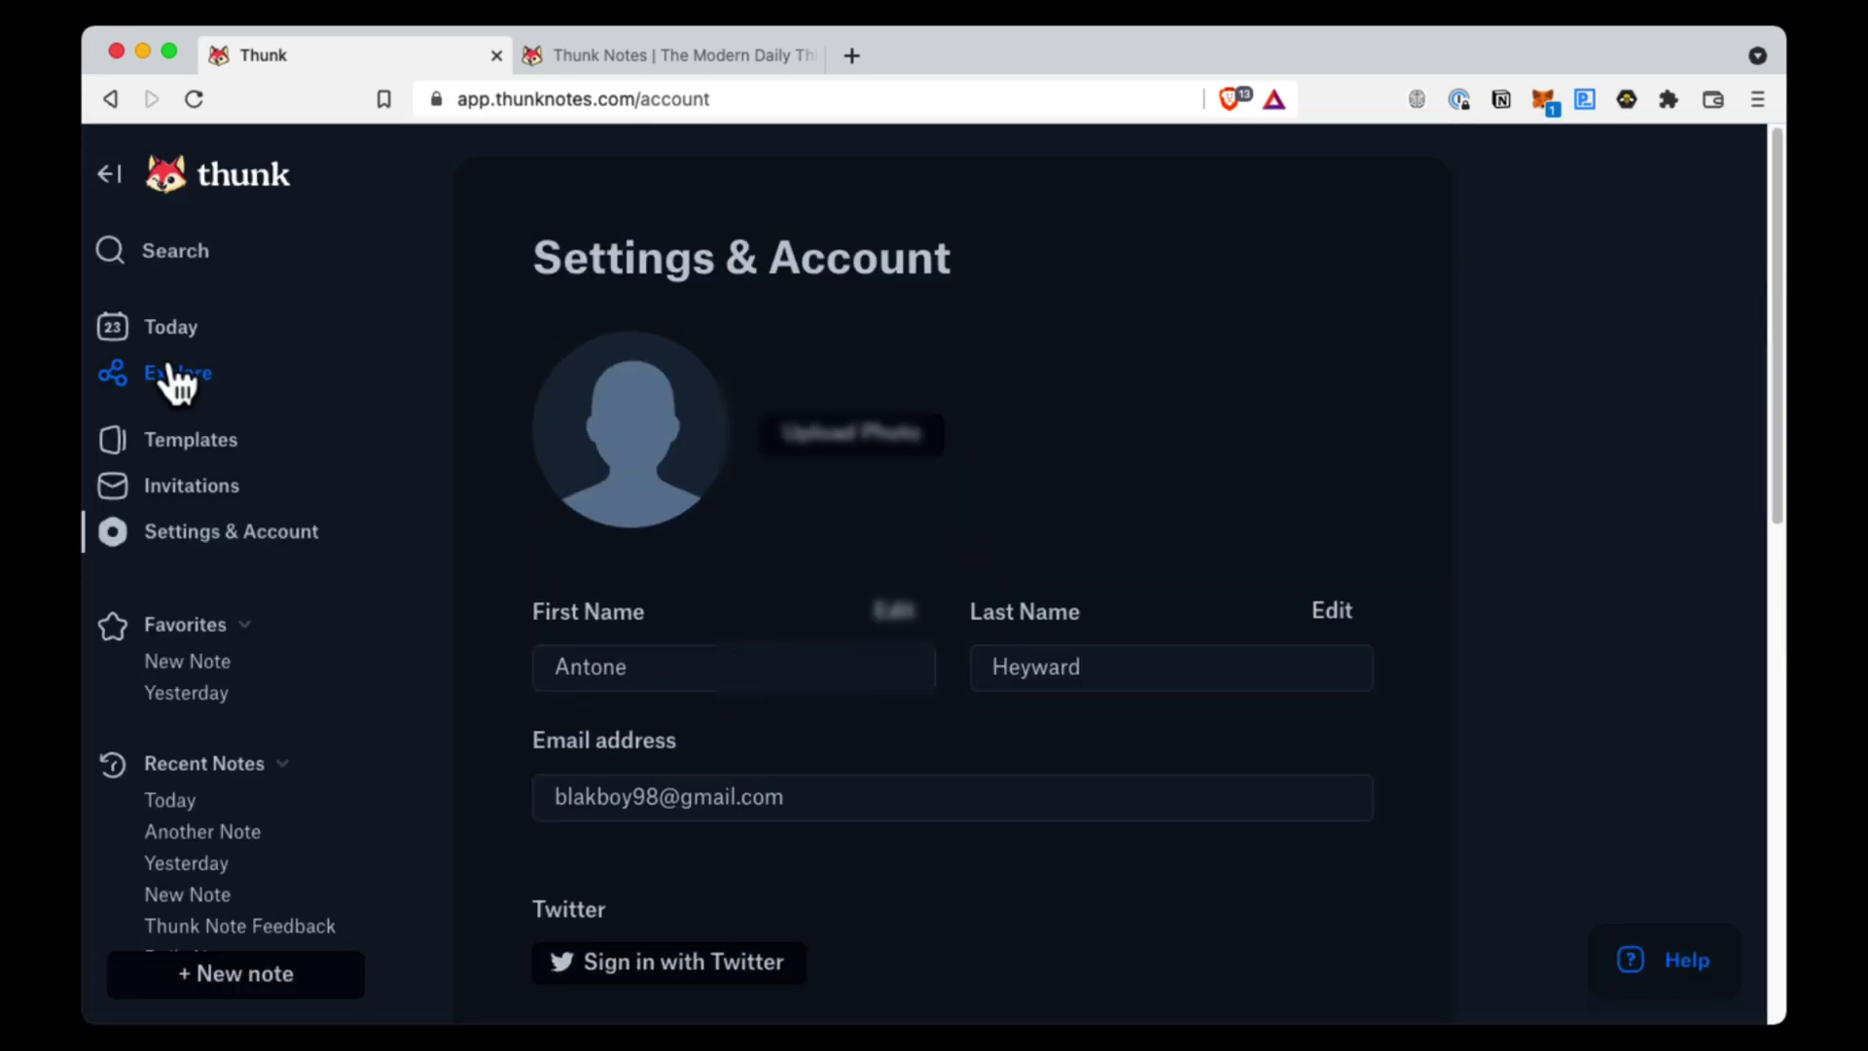
Open the Explore graph from today's note, zoomed and panned so all notes are readable
left_click(173, 331)
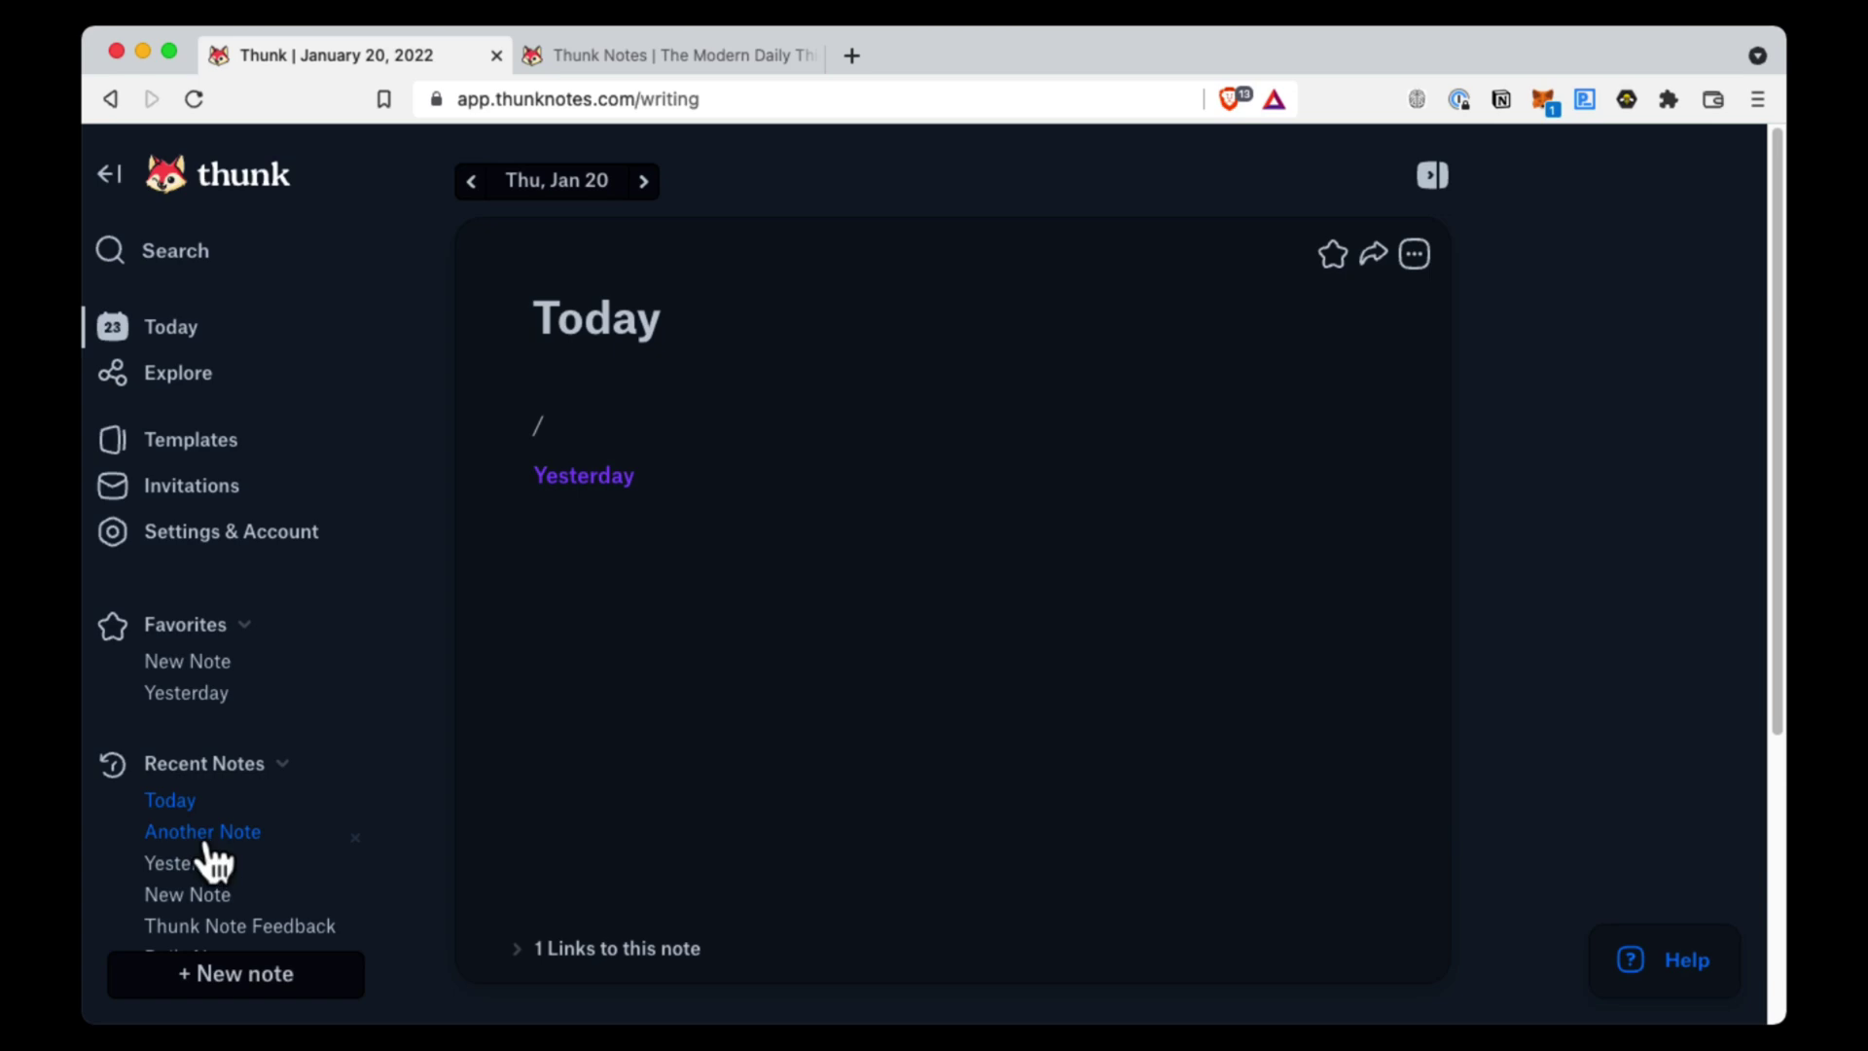
left_click(161, 374)
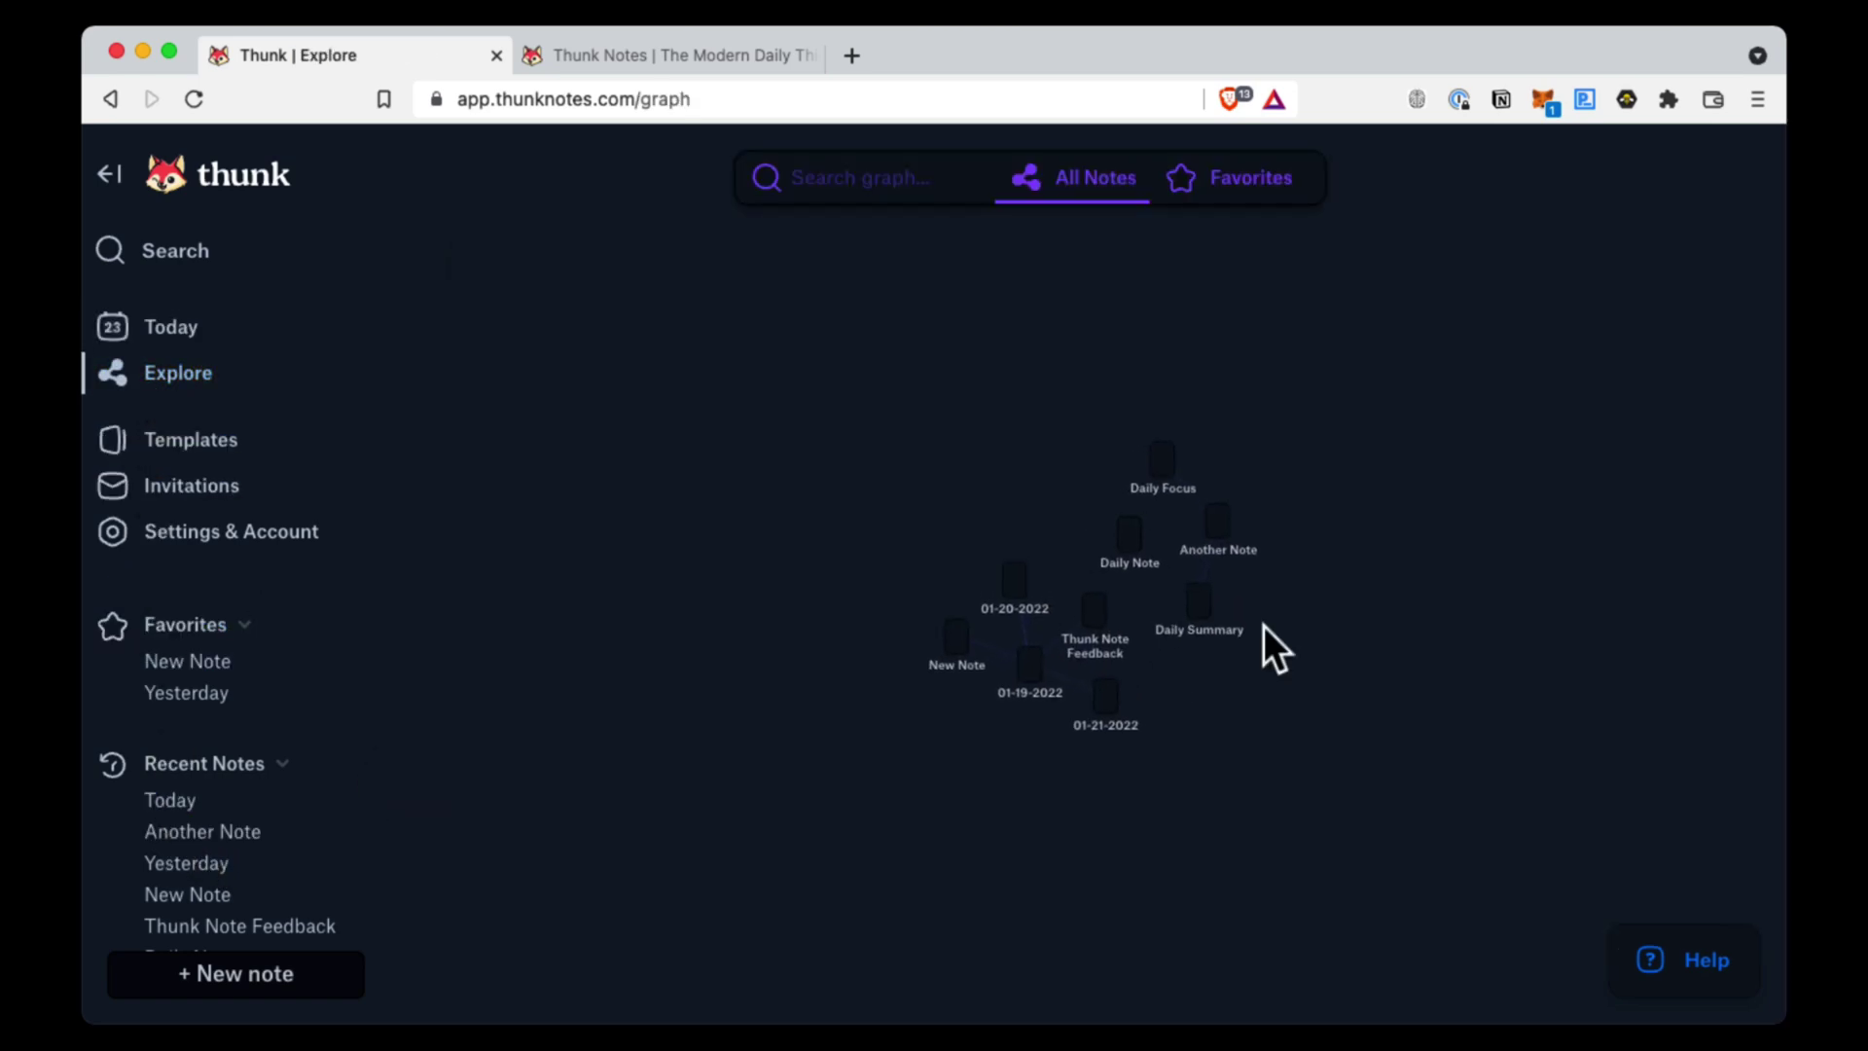
scroll(1214, 714, "up", 4)
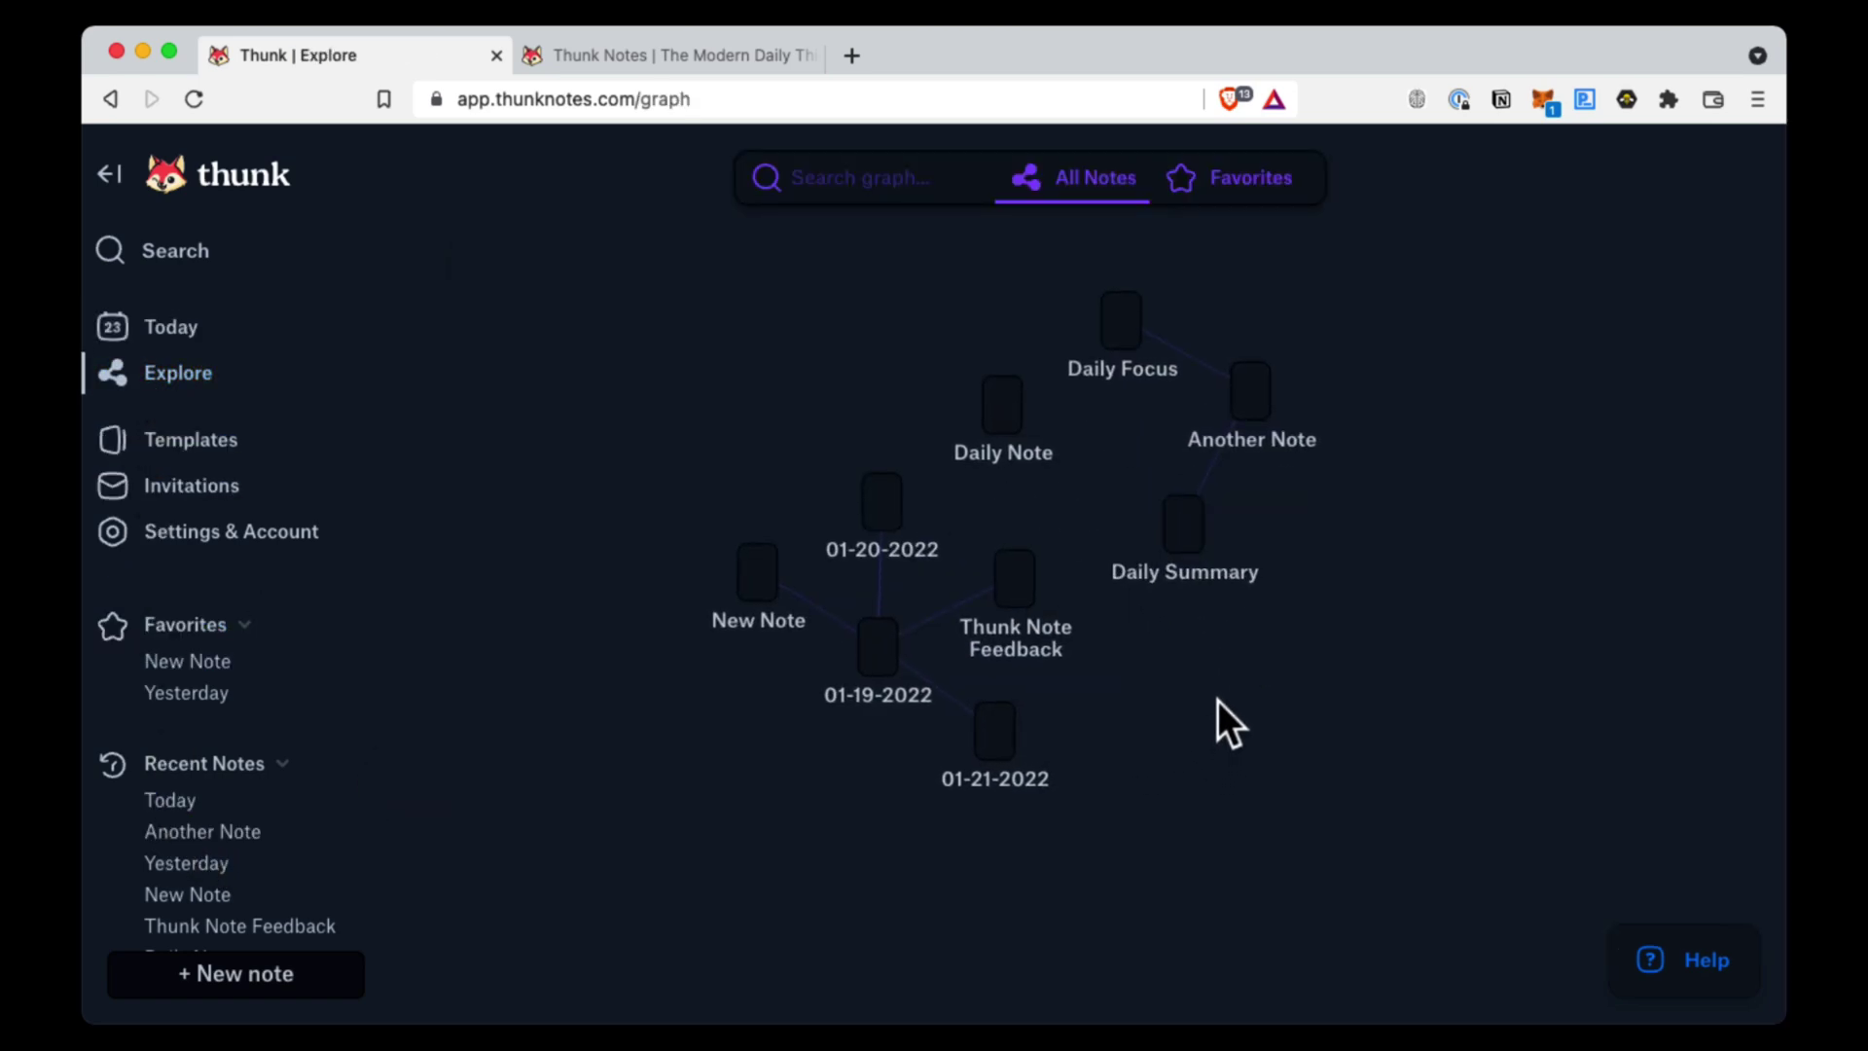
left_click_drag(1187, 655, 1198, 751)
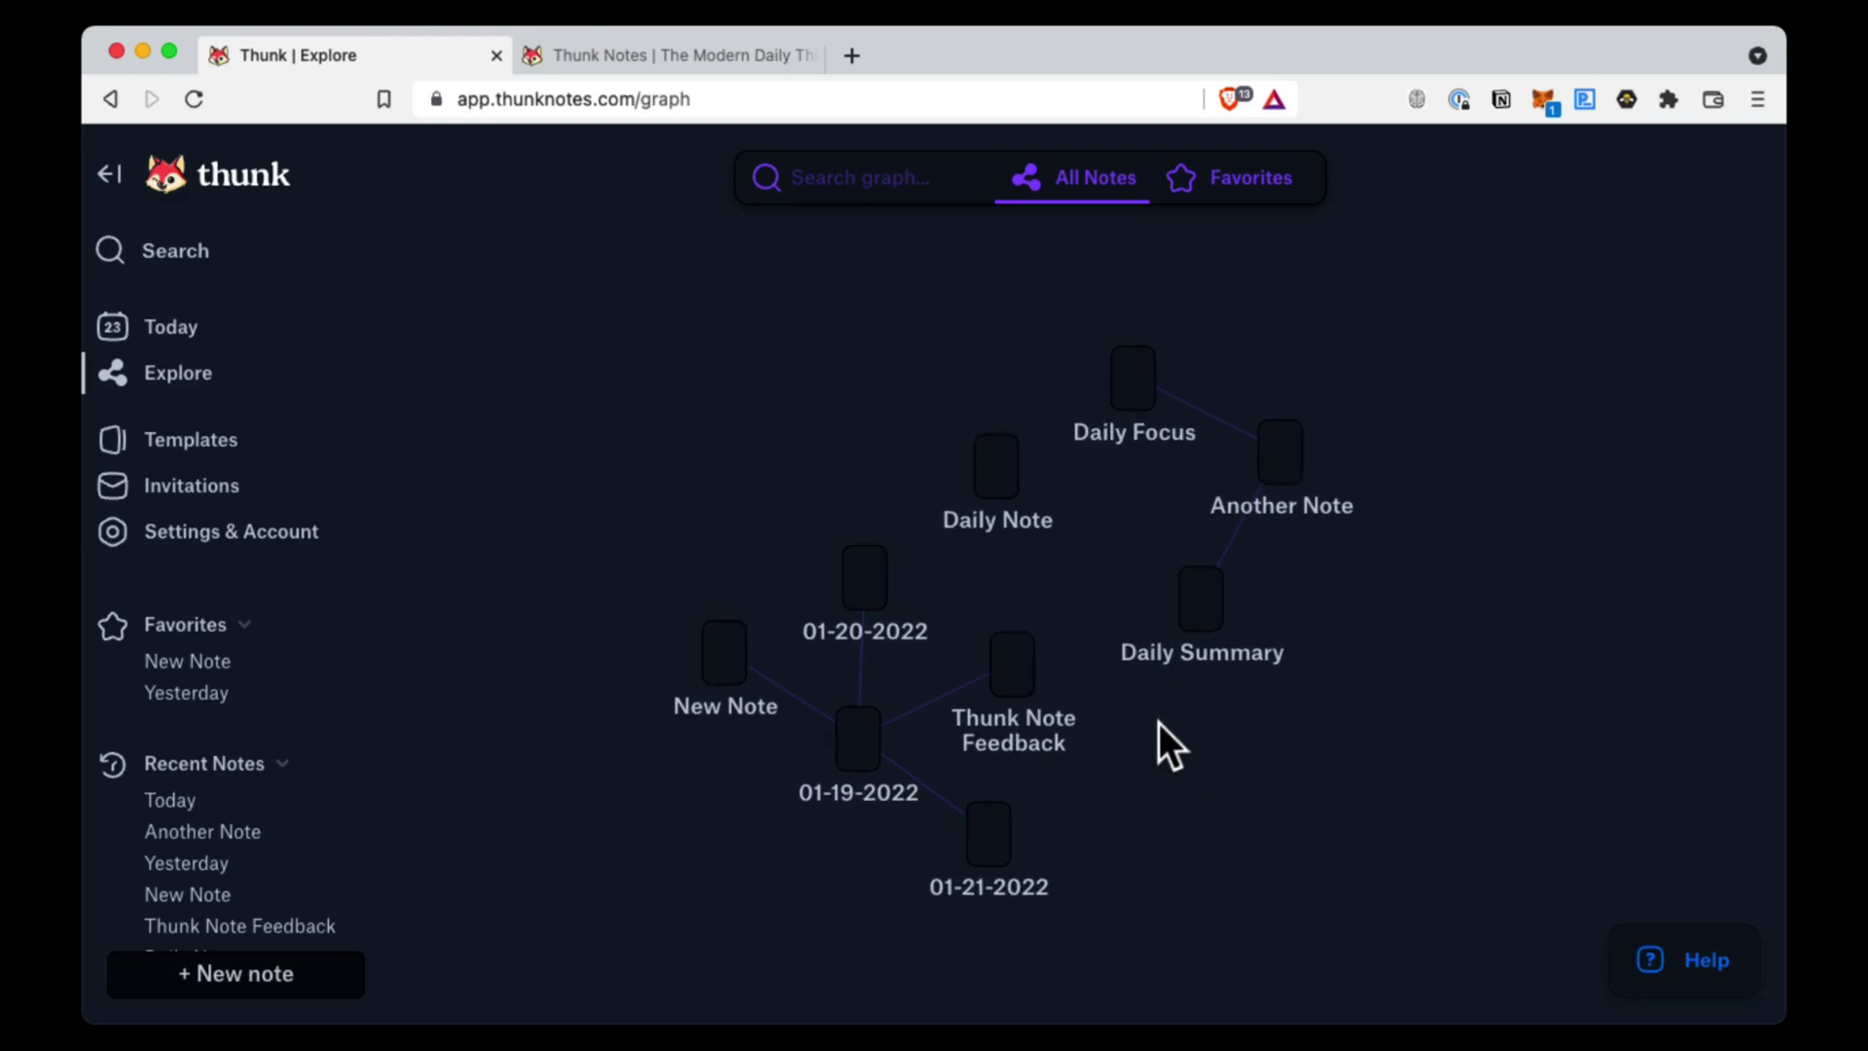
scroll(1154, 737, "up", 2)
scroll(1154, 737, "down", 1)
left_click(1151, 790)
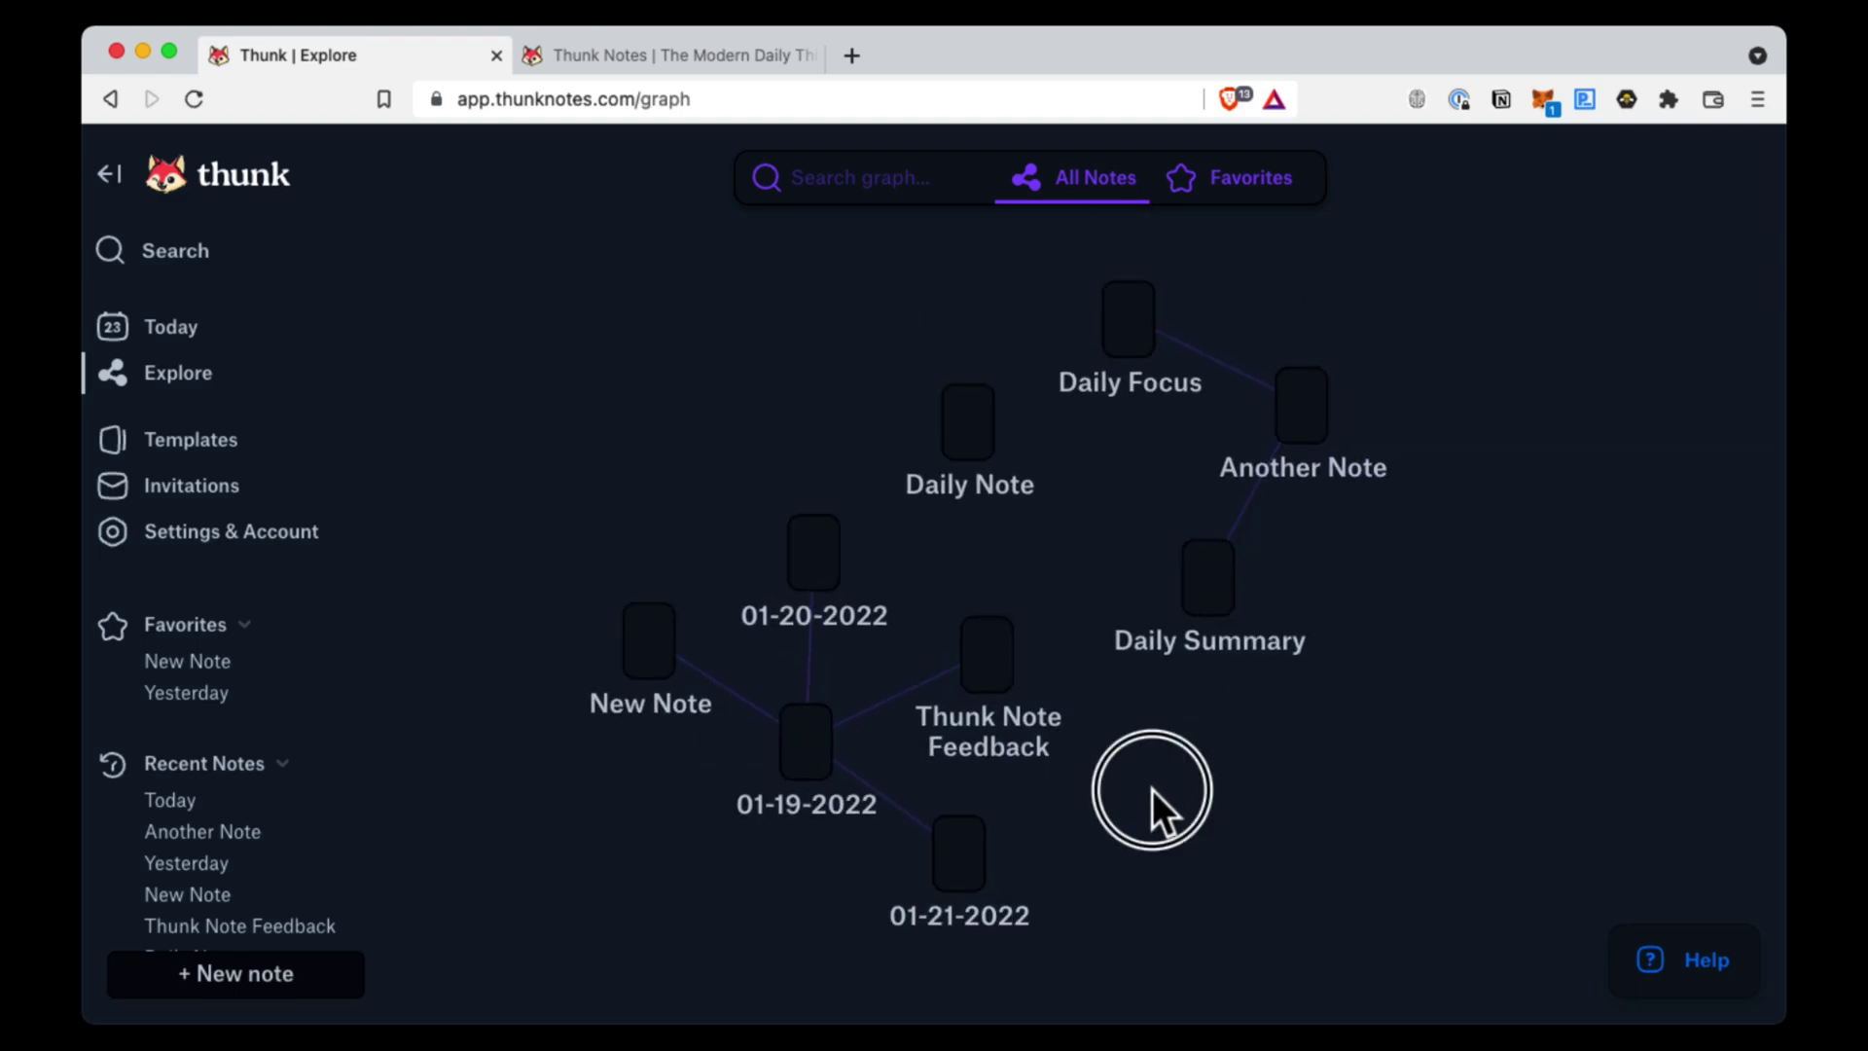
left_click_drag(1152, 790, 1169, 757)
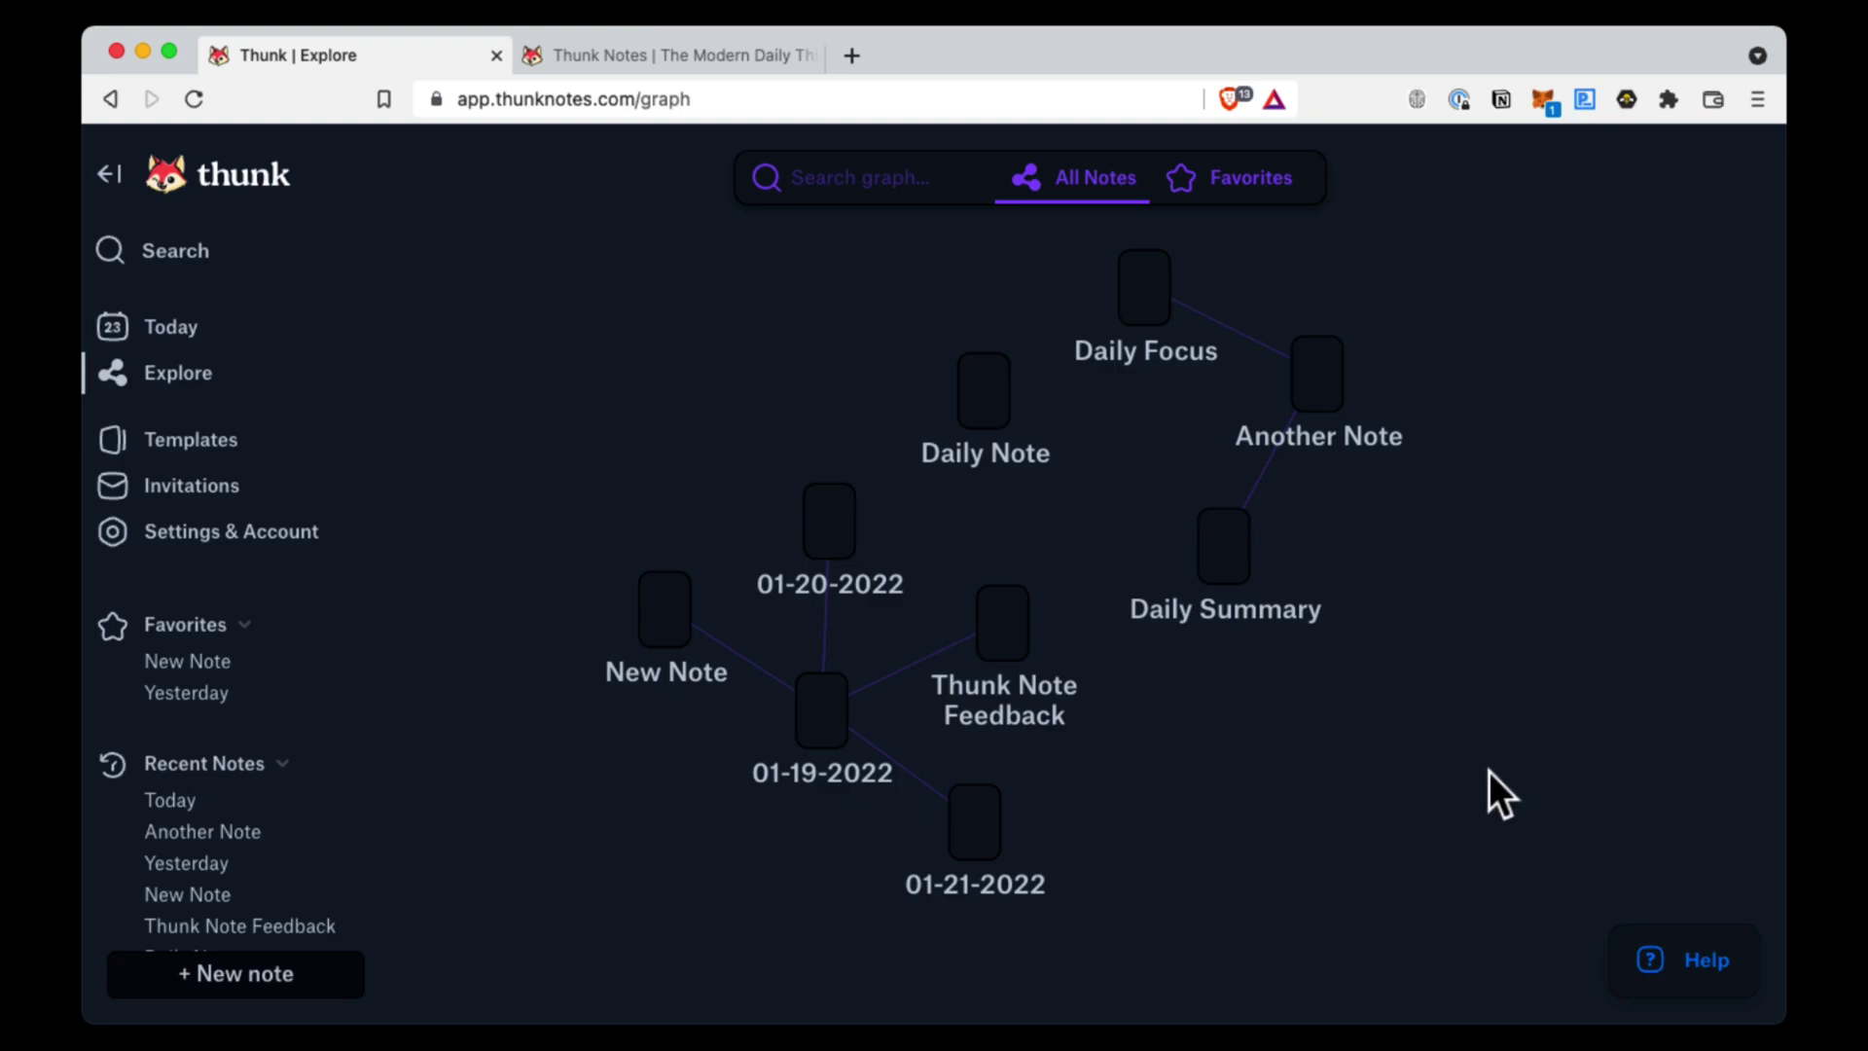
Expand the sidebar, browse the January 2022 calendar, then switch to the thunknotes.com tab
key("super+bracketleft")
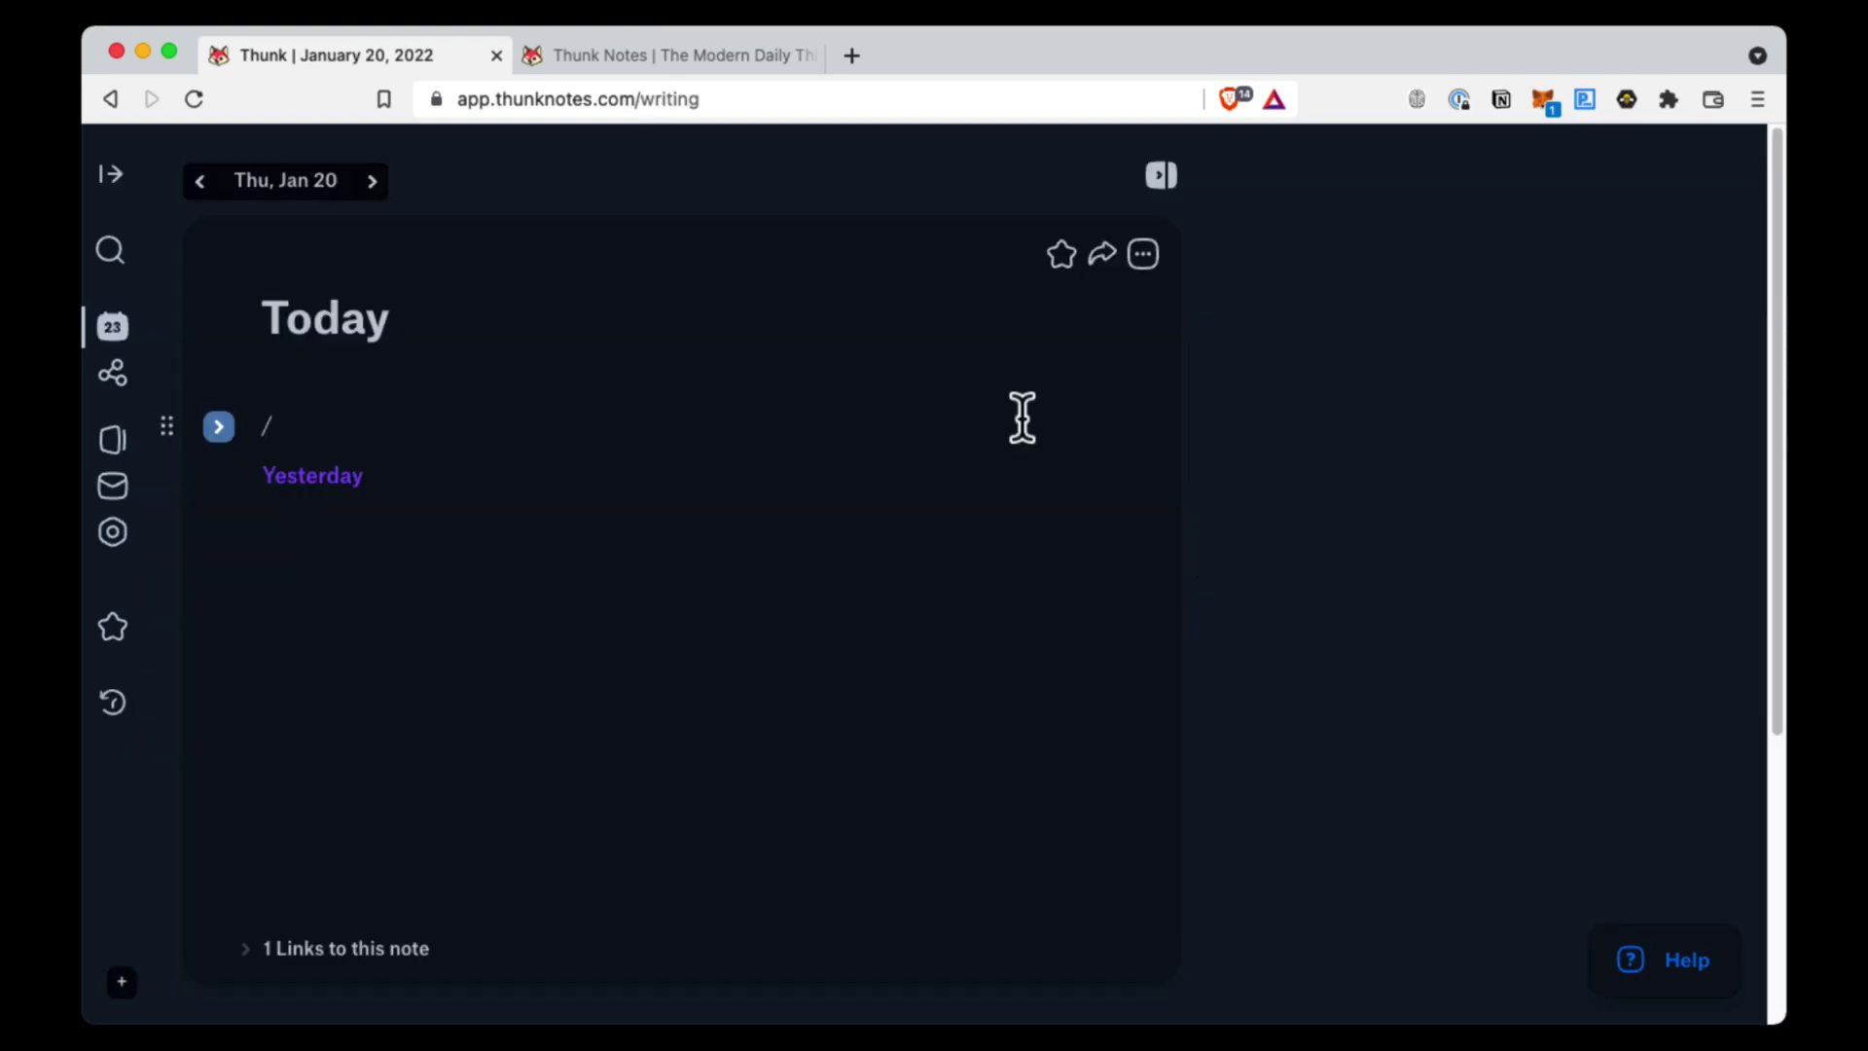
left_click(111, 175)
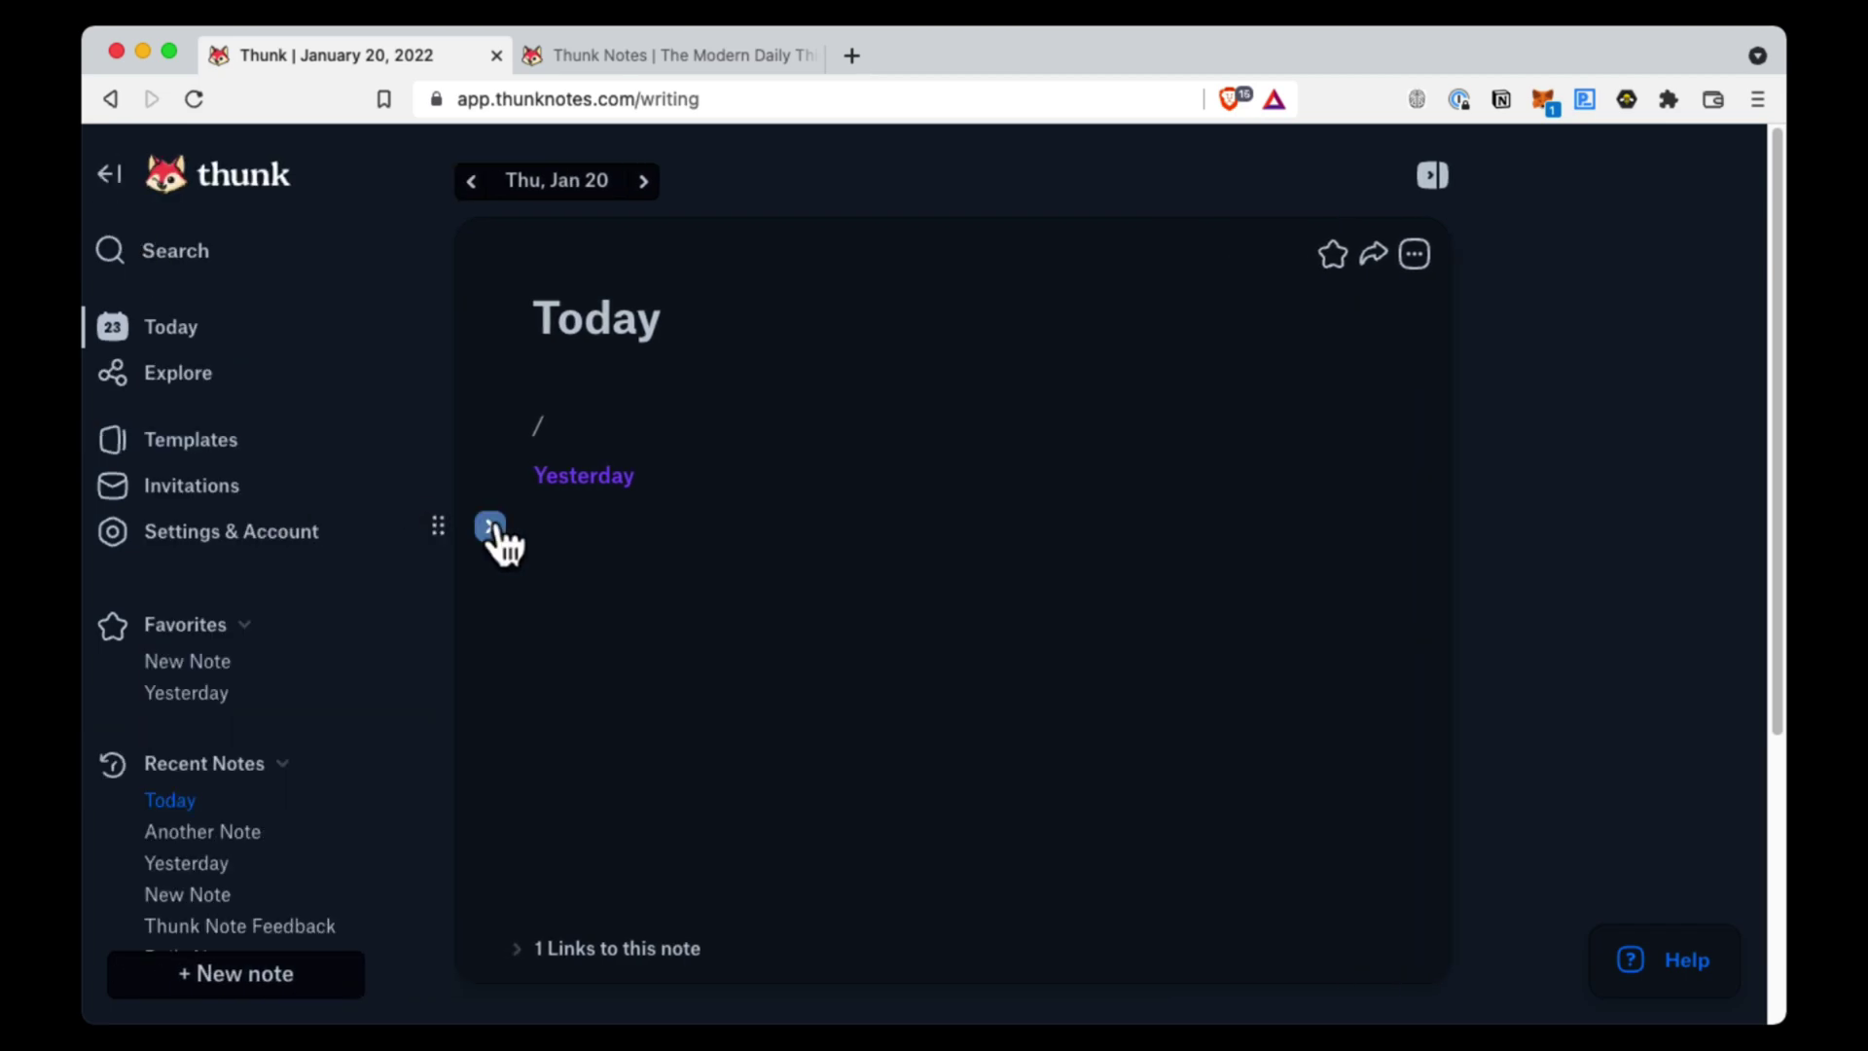
left_click(556, 191)
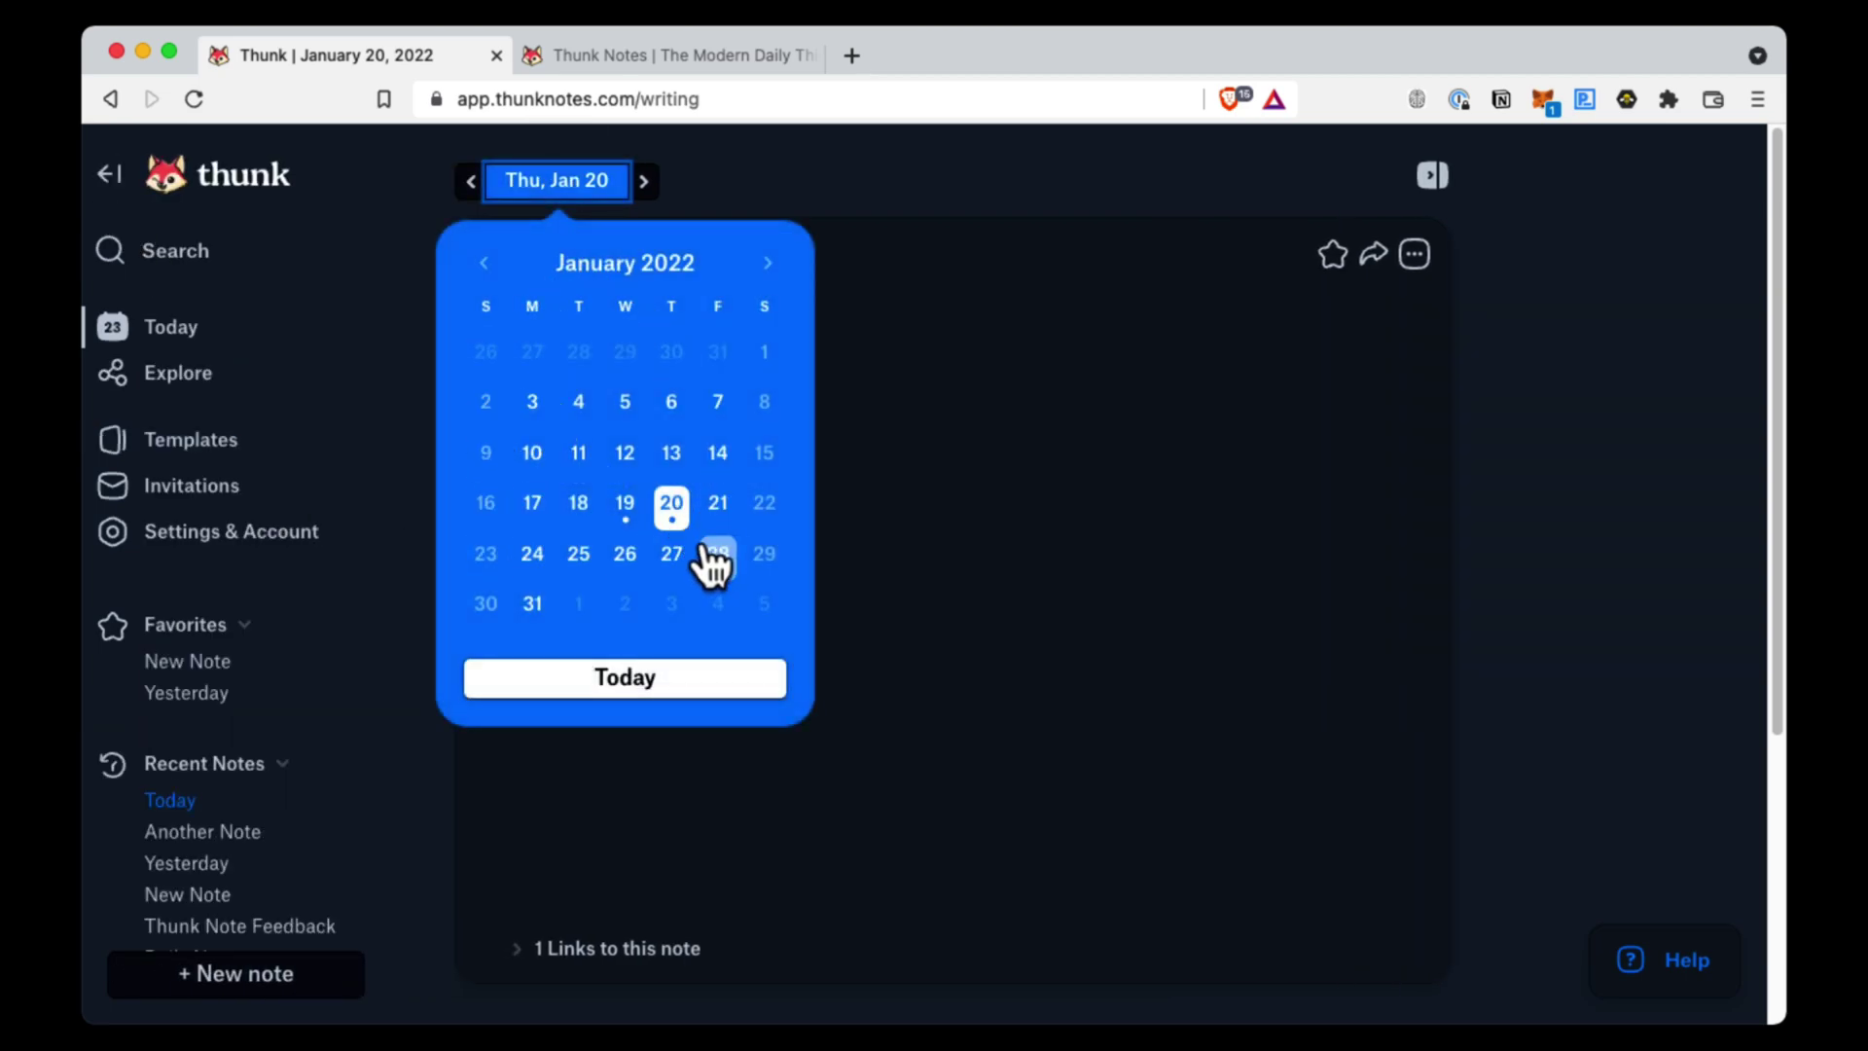
left_click(627, 686)
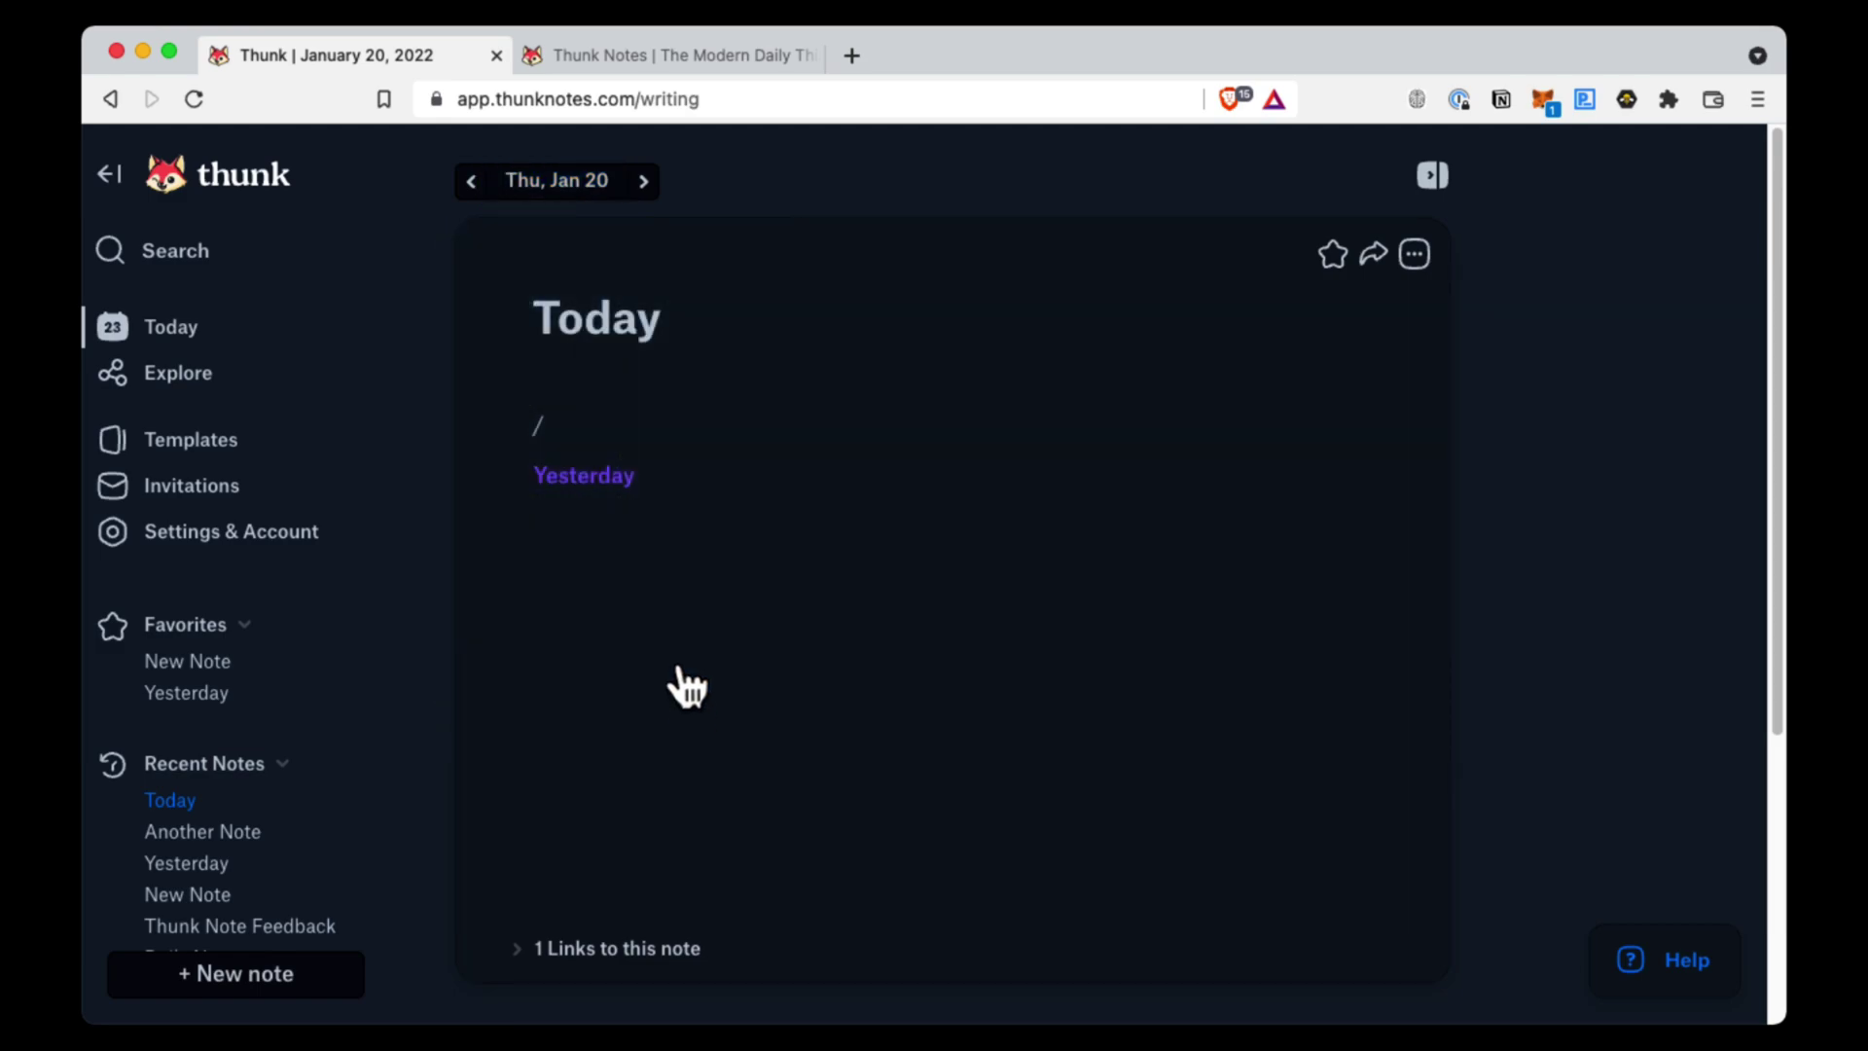
left_click(566, 179)
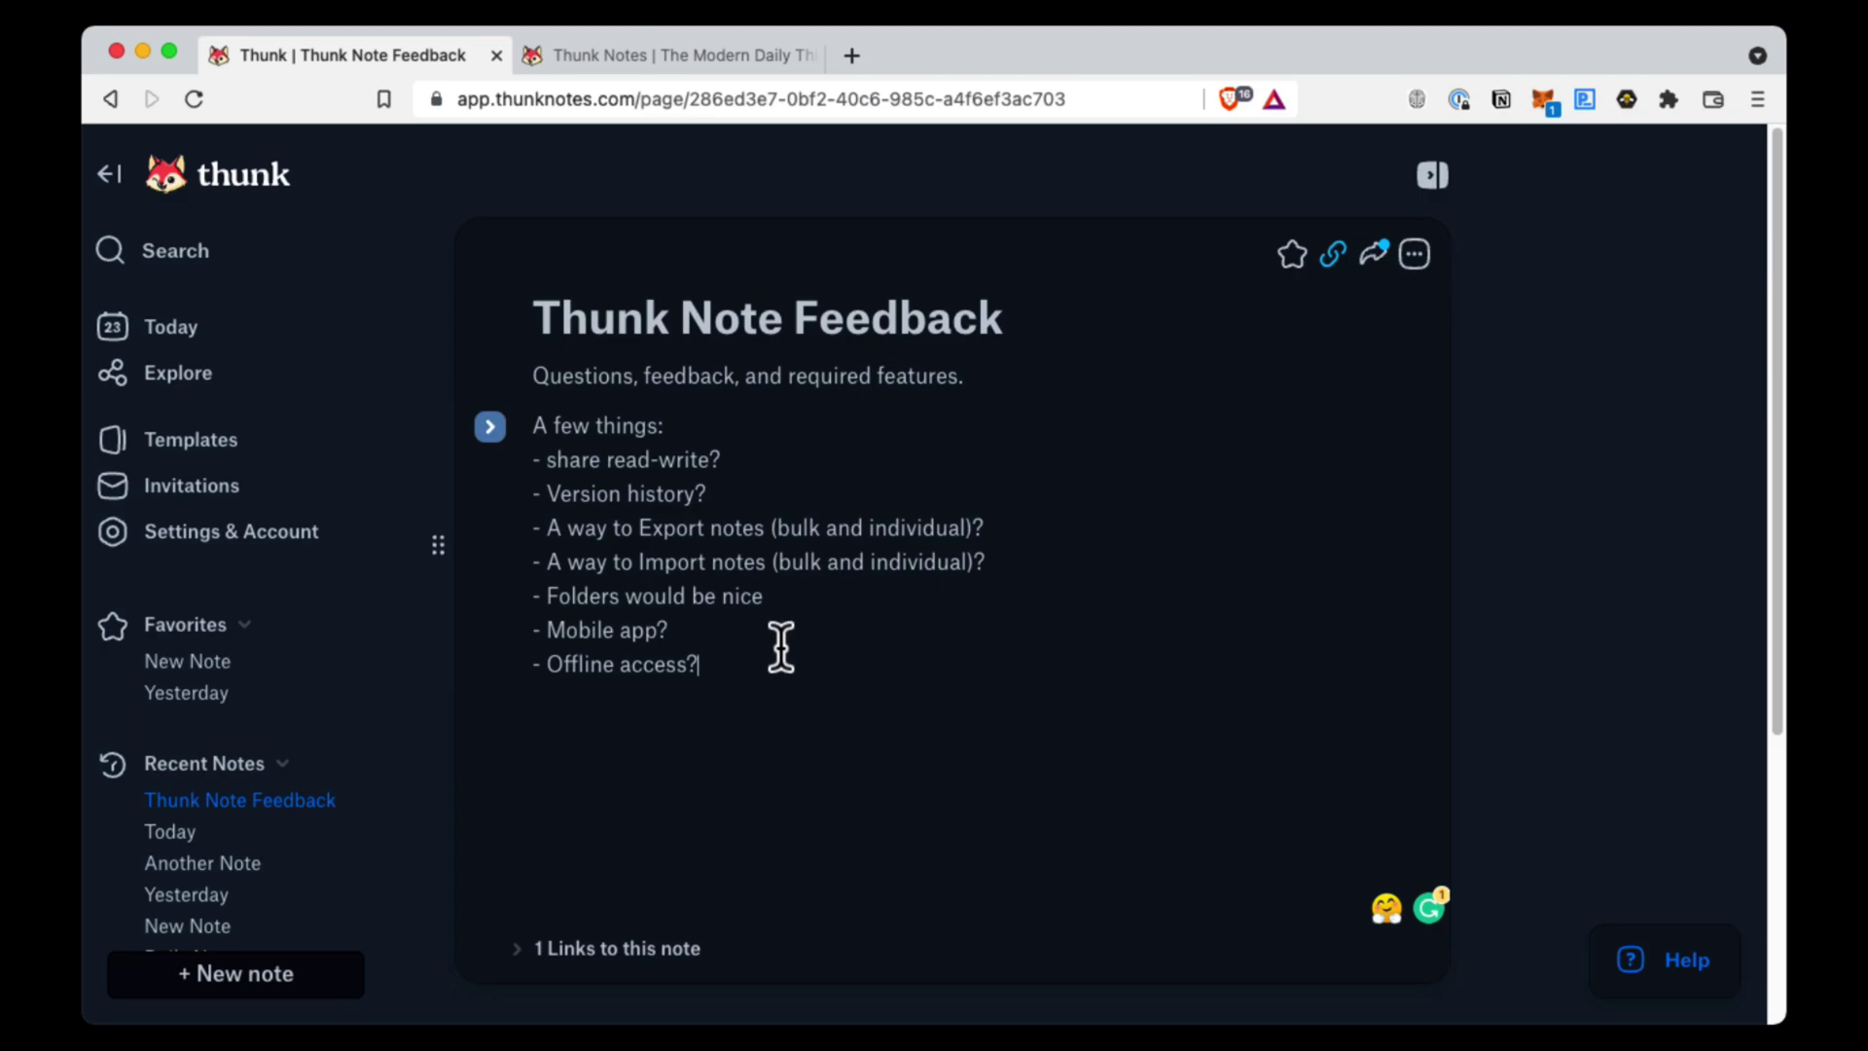
left_click(673, 59)
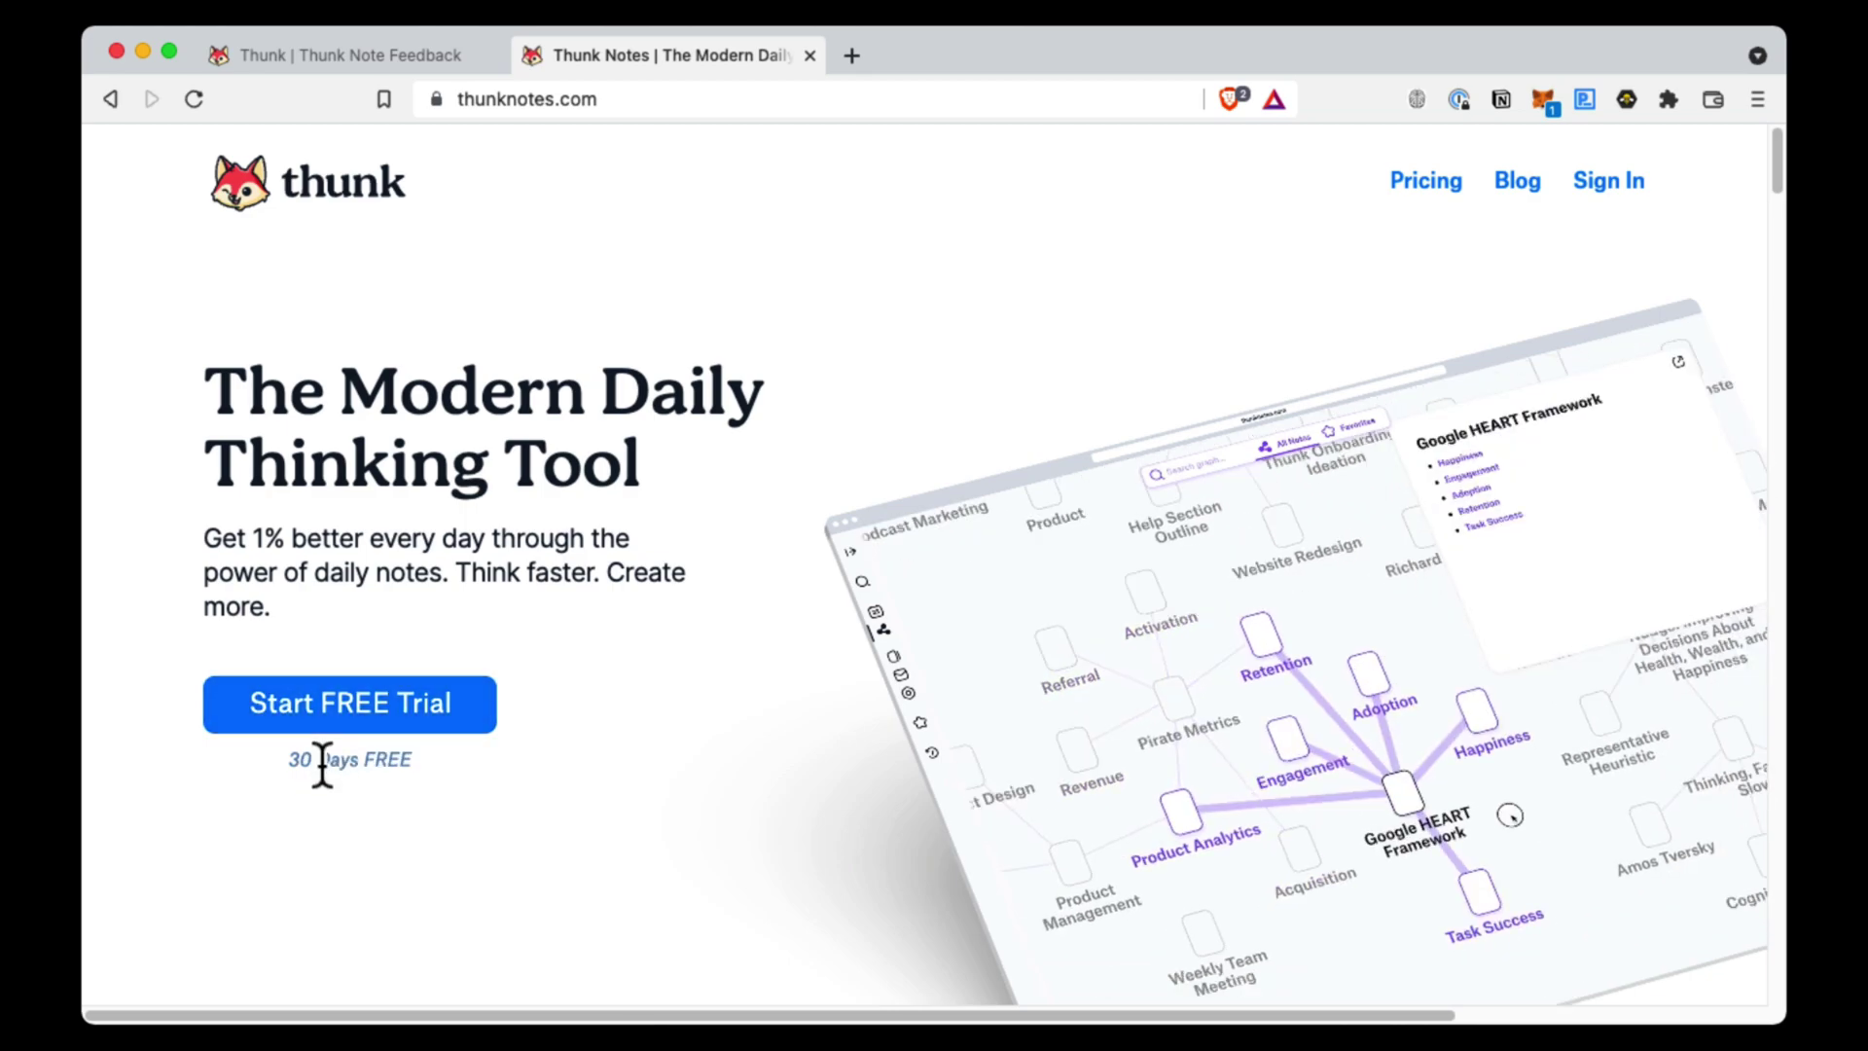
left_click_drag(292, 762, 387, 763)
left_click(467, 807)
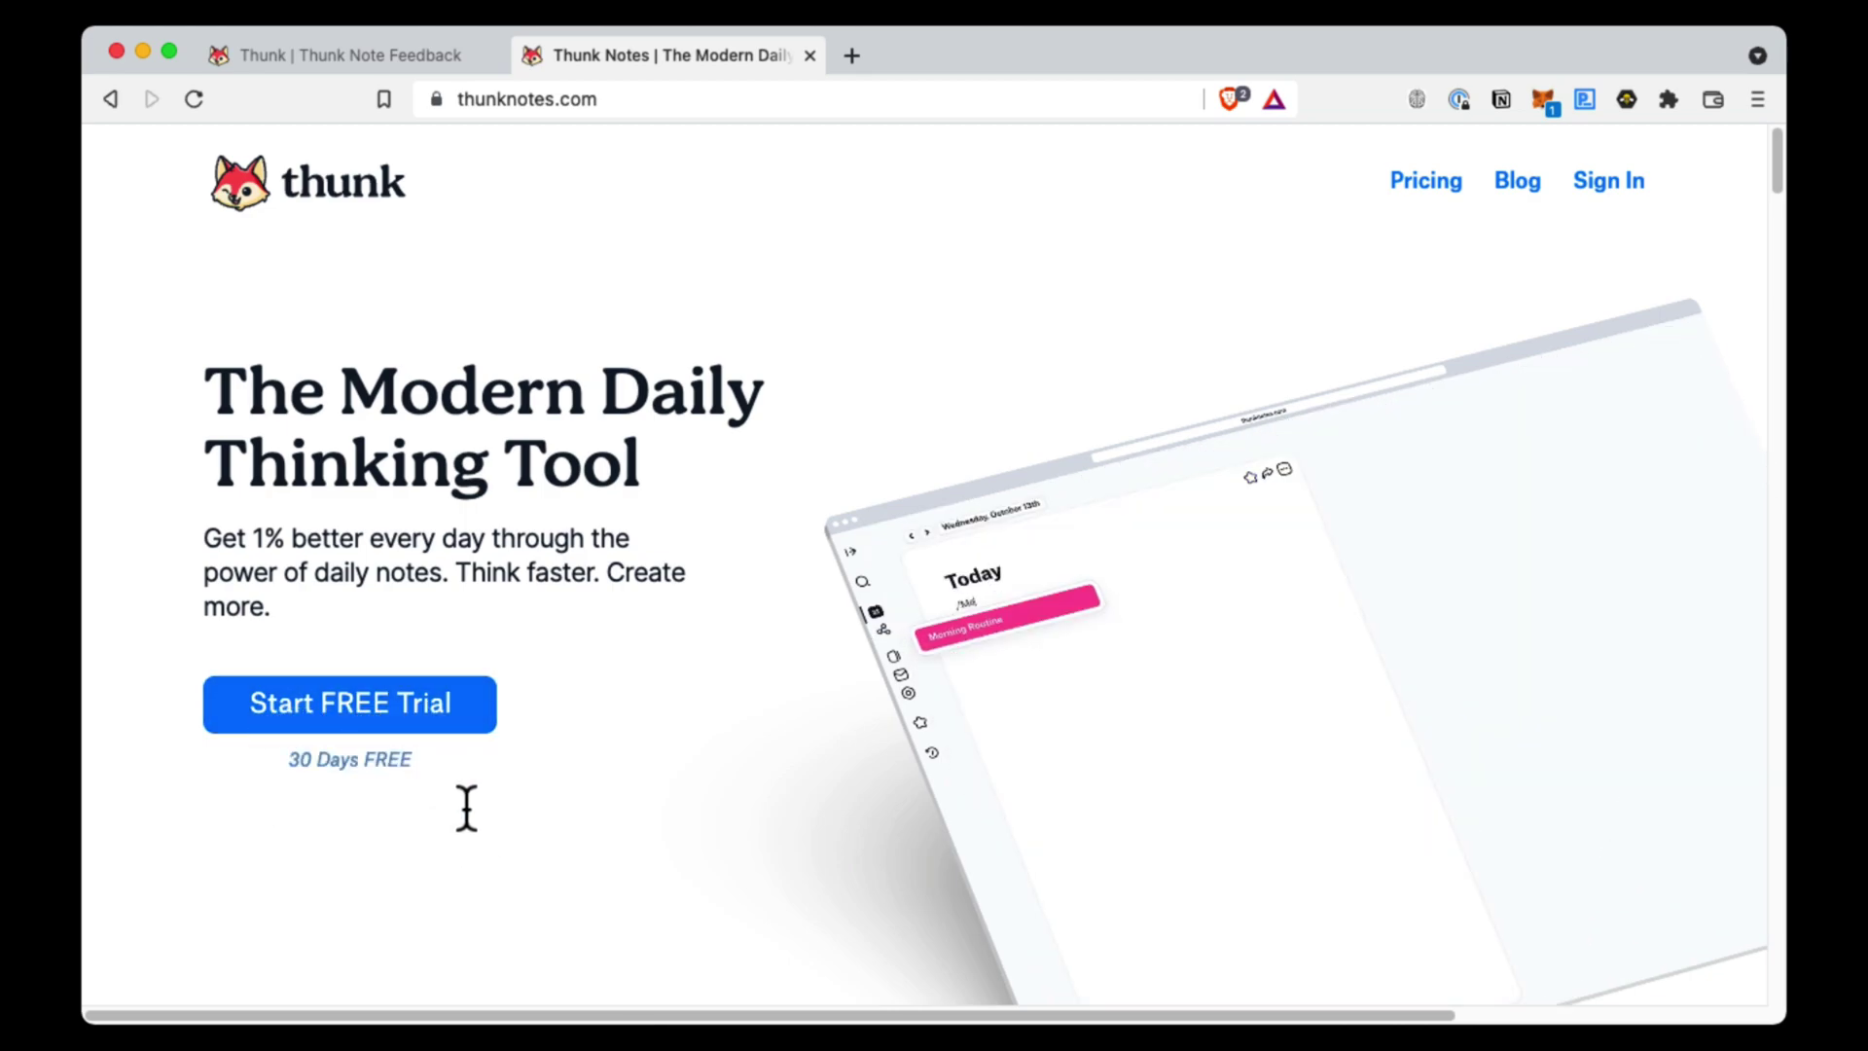
left_click_drag(292, 769, 417, 780)
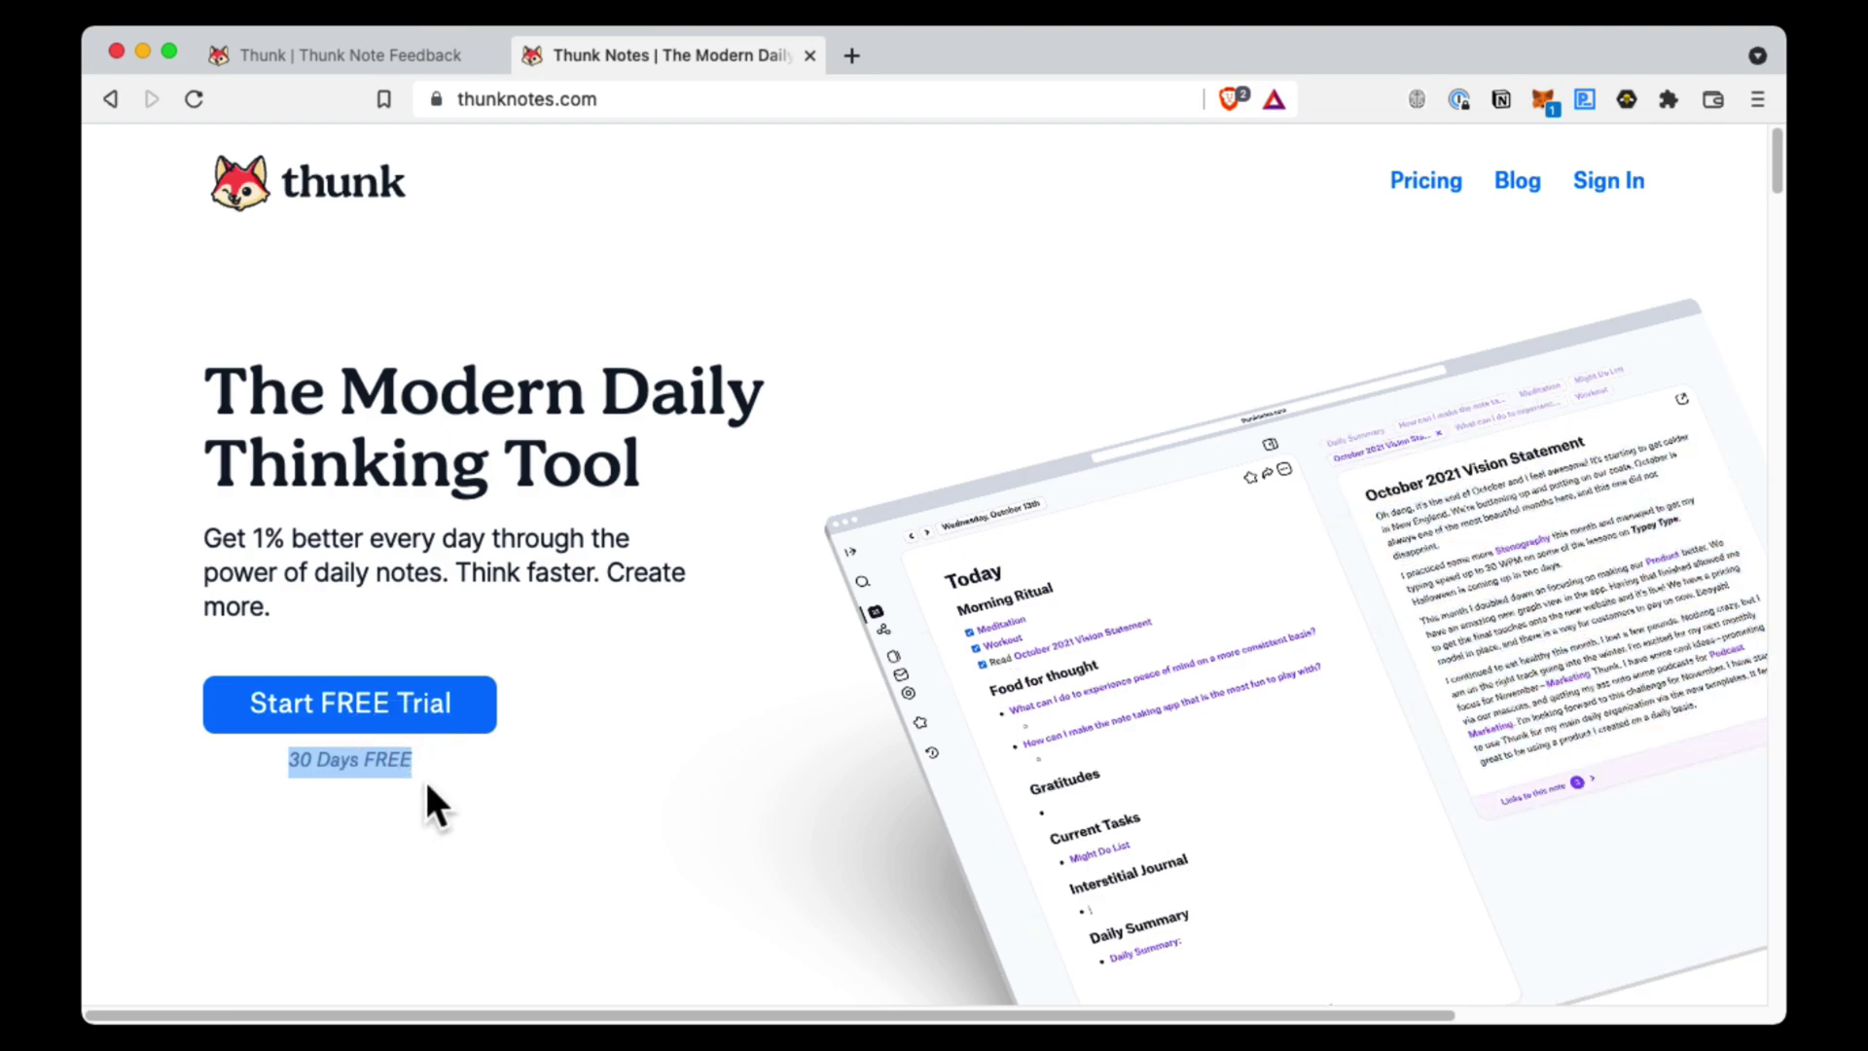
left_click(383, 817)
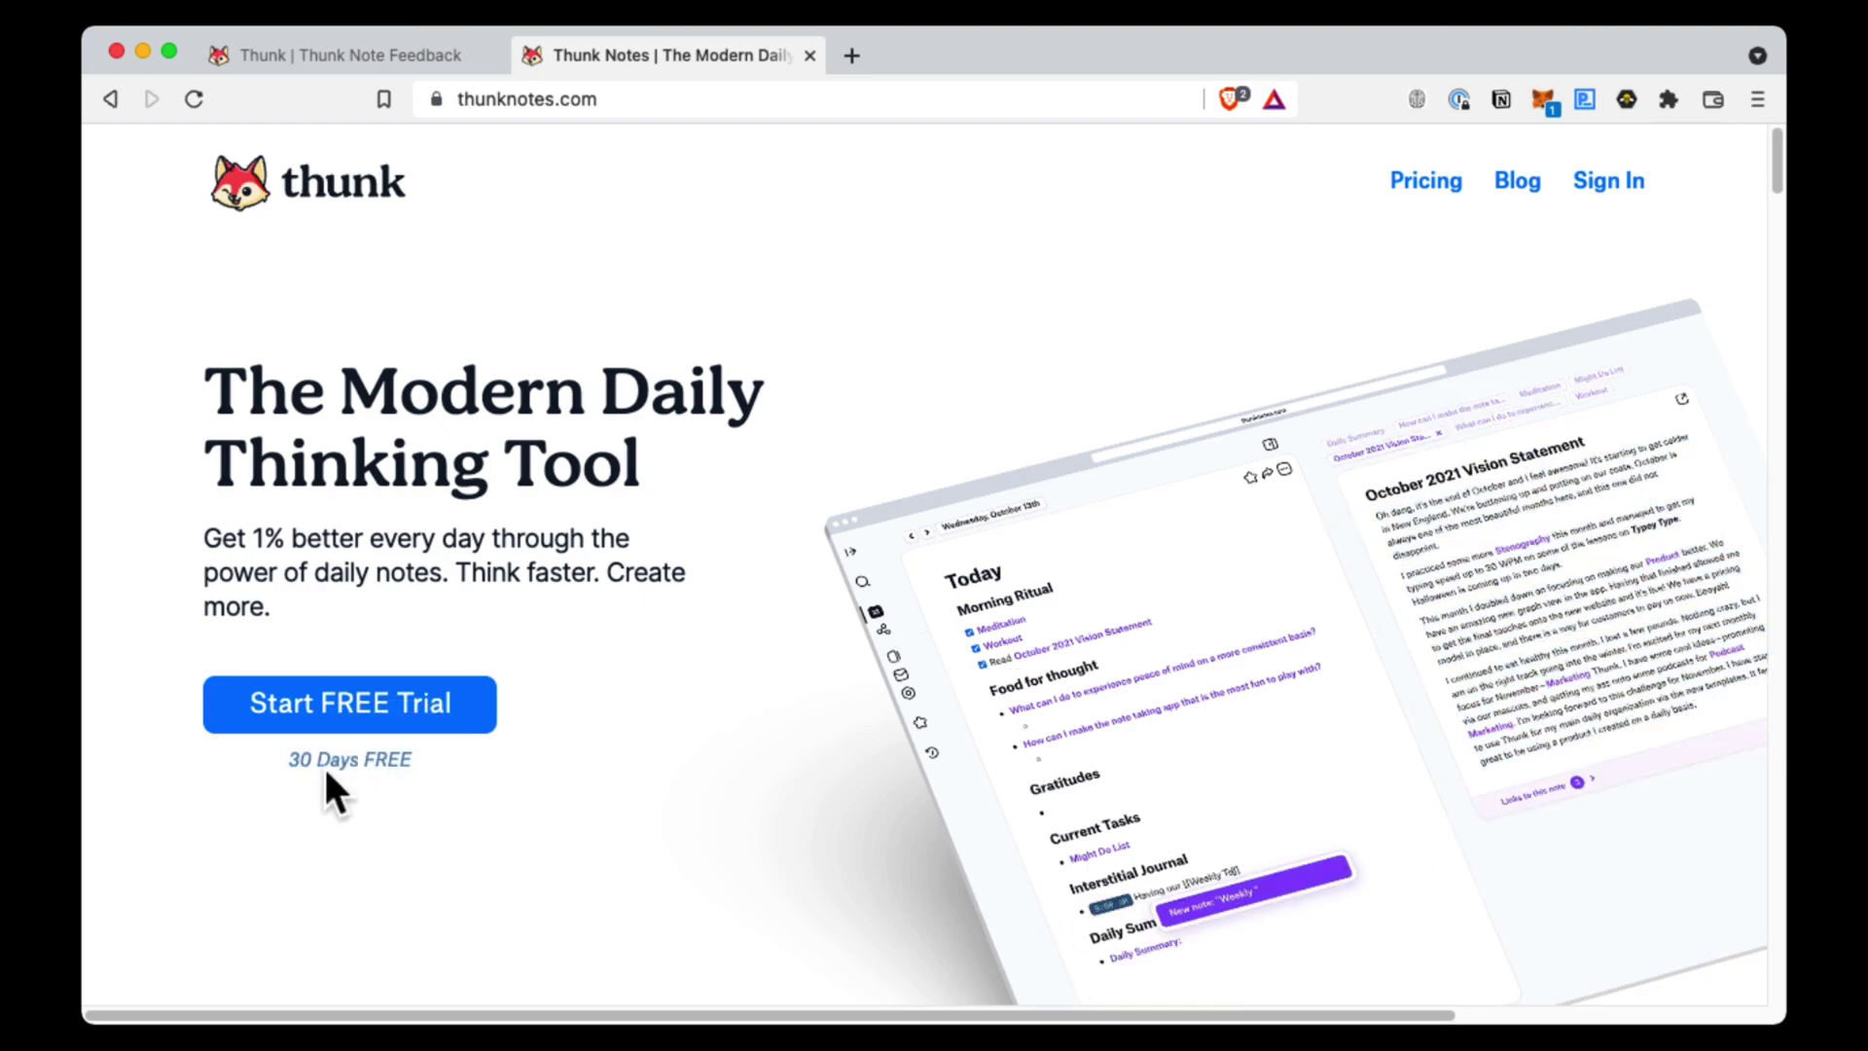
left_click_drag(291, 762, 429, 767)
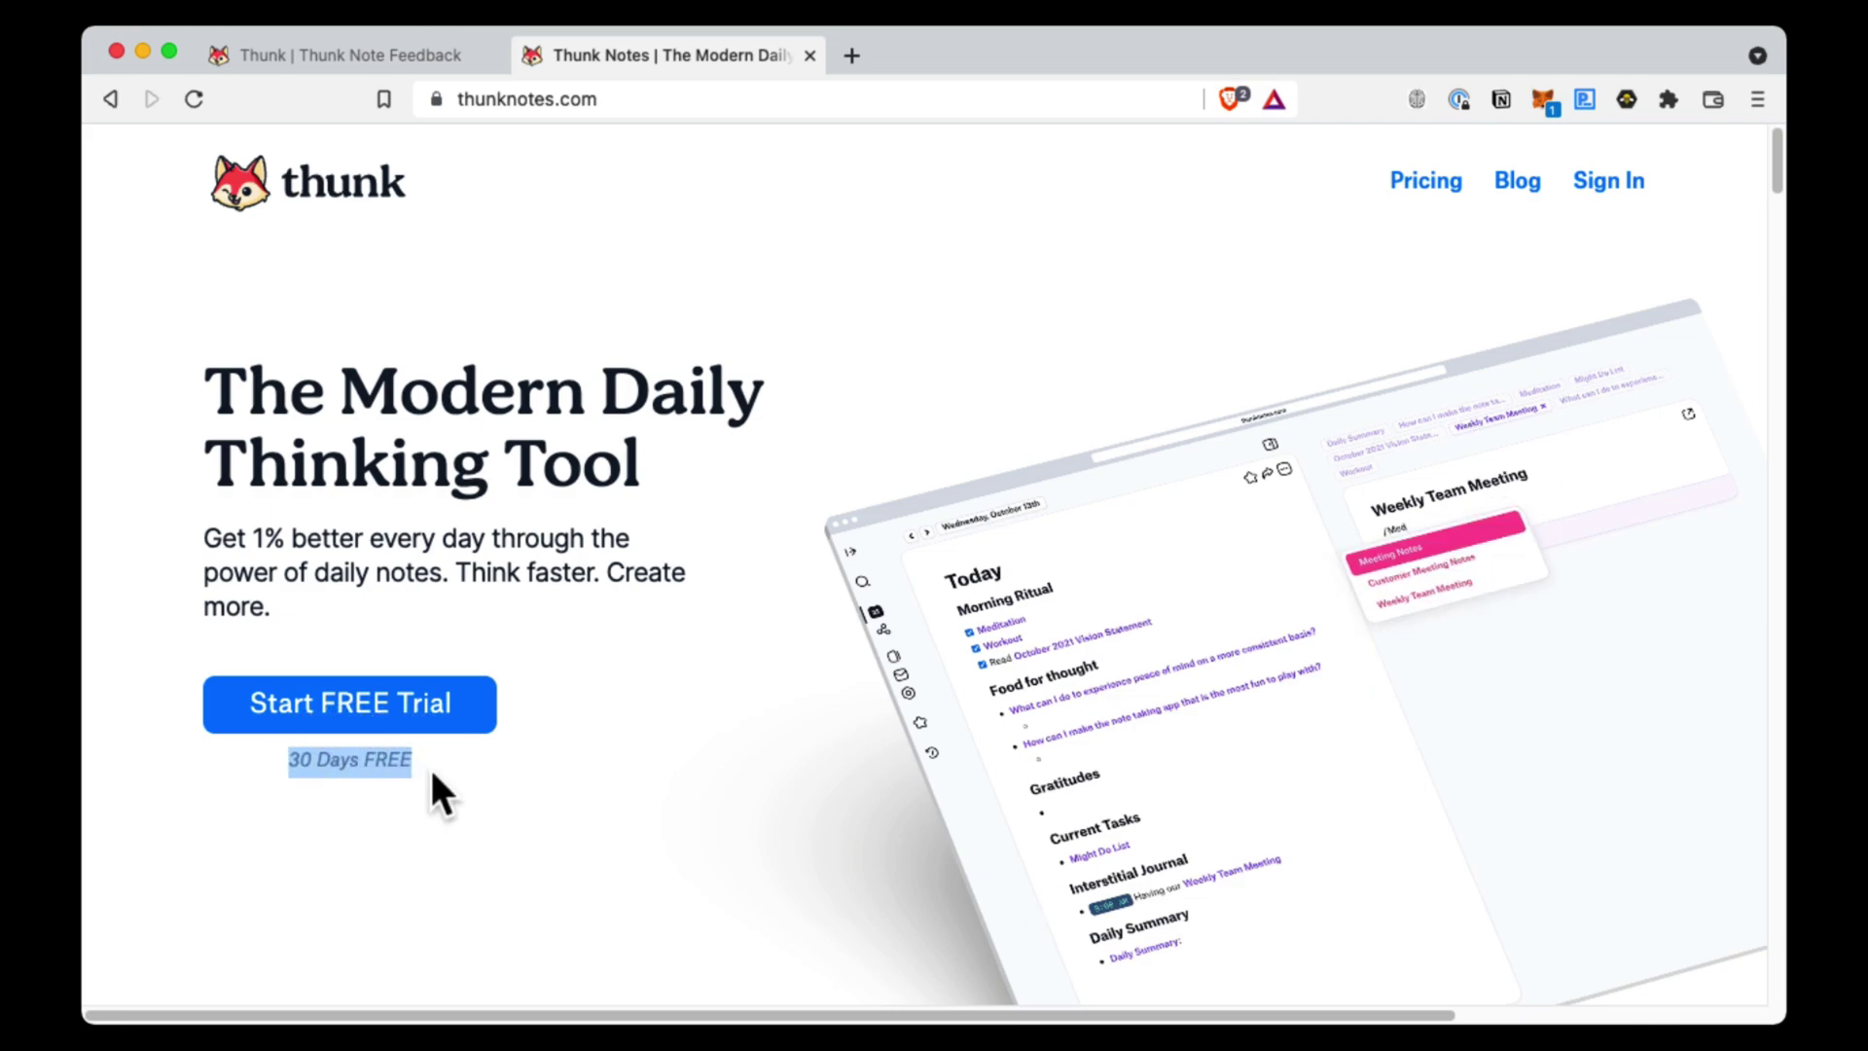
left_click(458, 783)
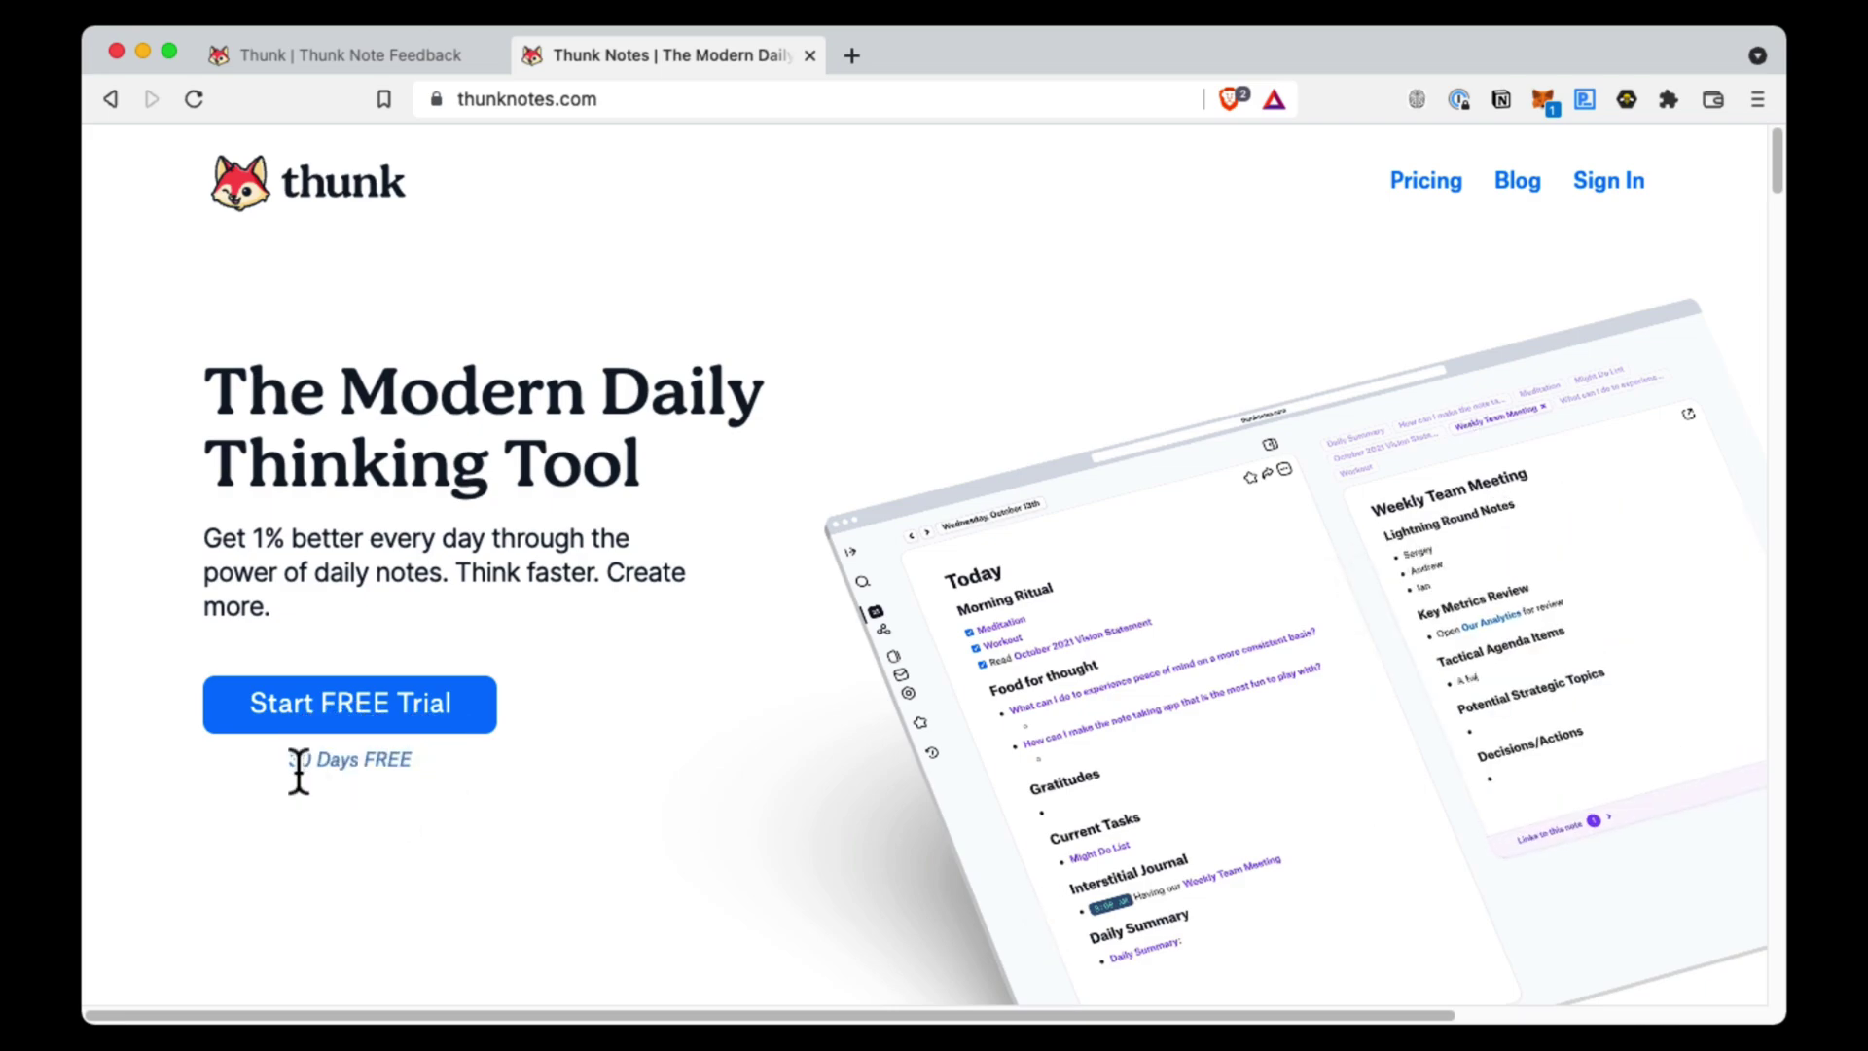